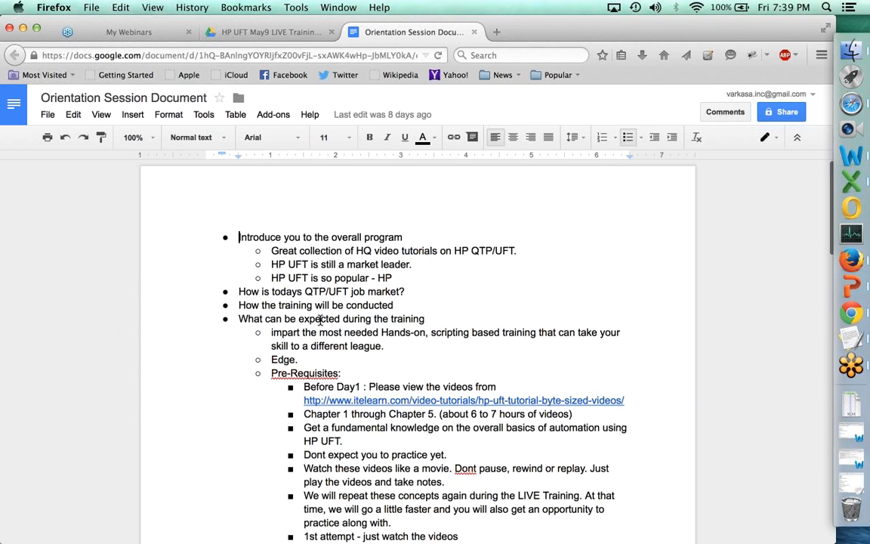
# - Make the "Pre-Requisites:" line in the orientation document bold
pyautogui.scroll(-1, 321, 319)
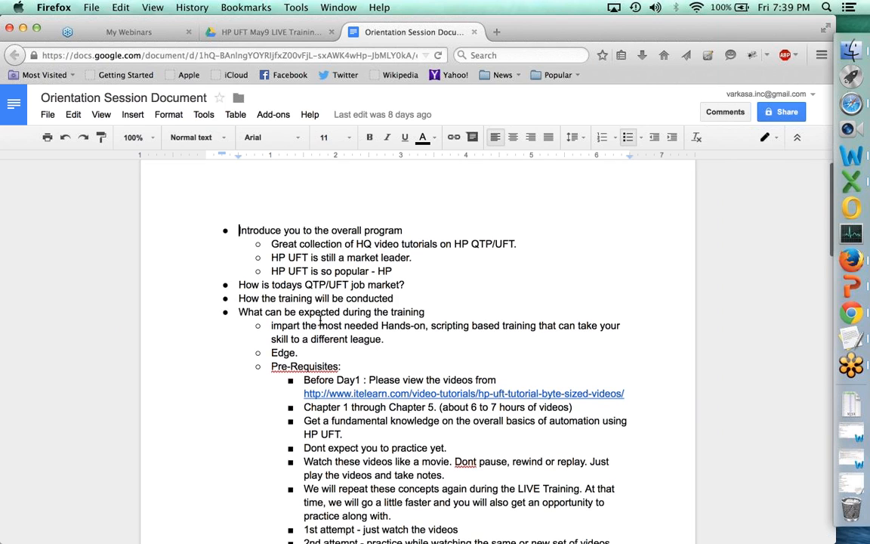
pyautogui.scroll(-3, 321, 319)
pyautogui.scroll(-1, 336, 275)
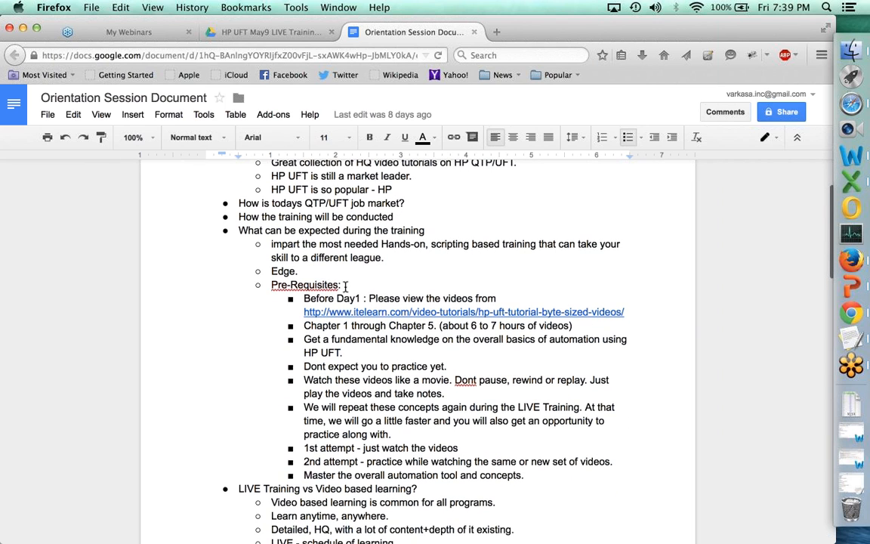
pyautogui.moveTo(345, 285); pyautogui.dragTo(262, 285)
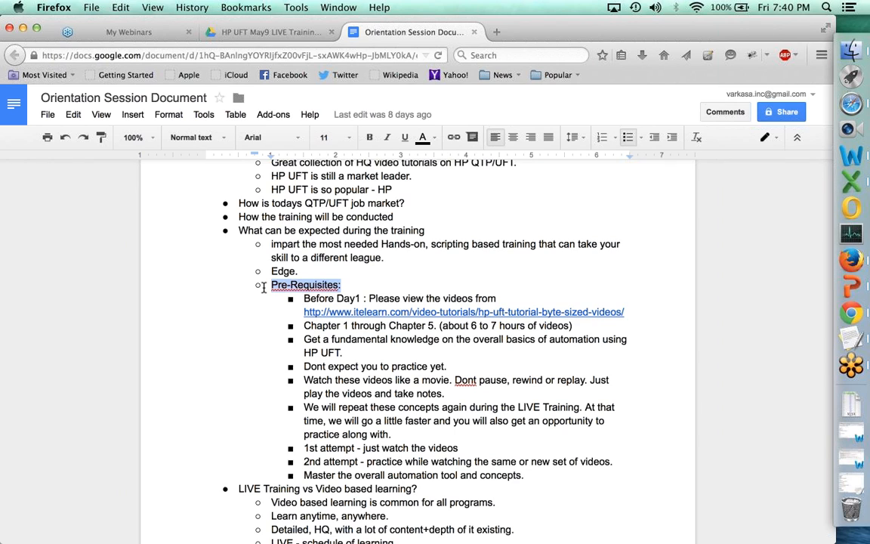
pyautogui.hotkey('ctrl', 'b')
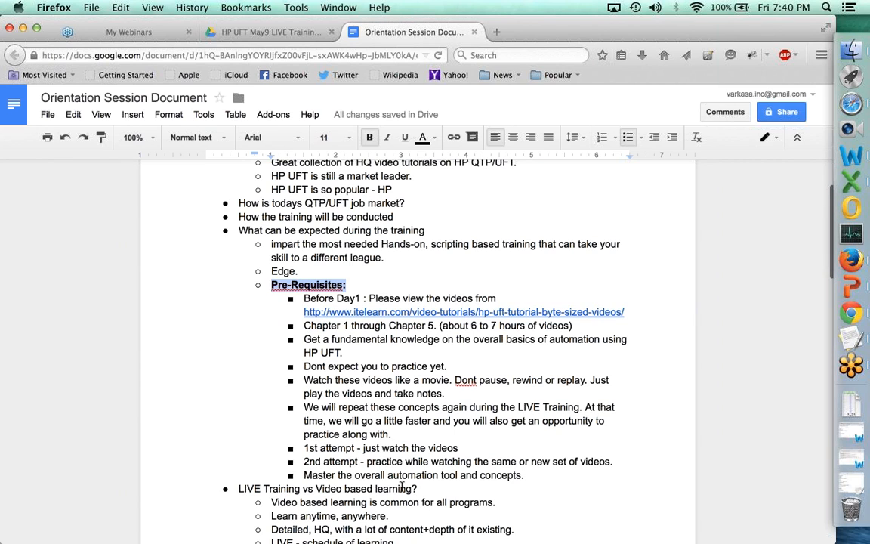
# - Look through the rest of the orientation document down to the tool installation notes and return to its beginning
pyautogui.scroll(-2, 402, 487)
pyautogui.scroll(-5, 401, 485)
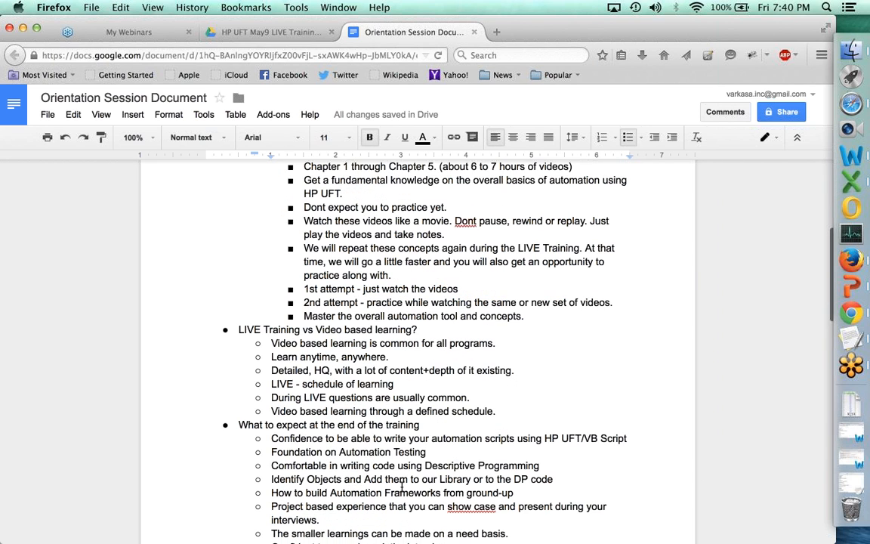
pyautogui.scroll(-10, 401, 487)
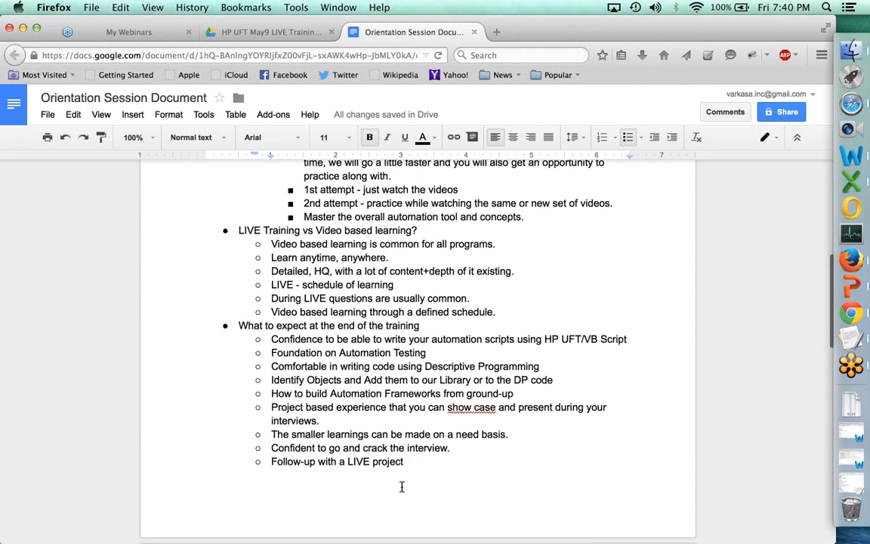
pyautogui.scroll(-5, 401, 487)
pyautogui.scroll(15, 401, 487)
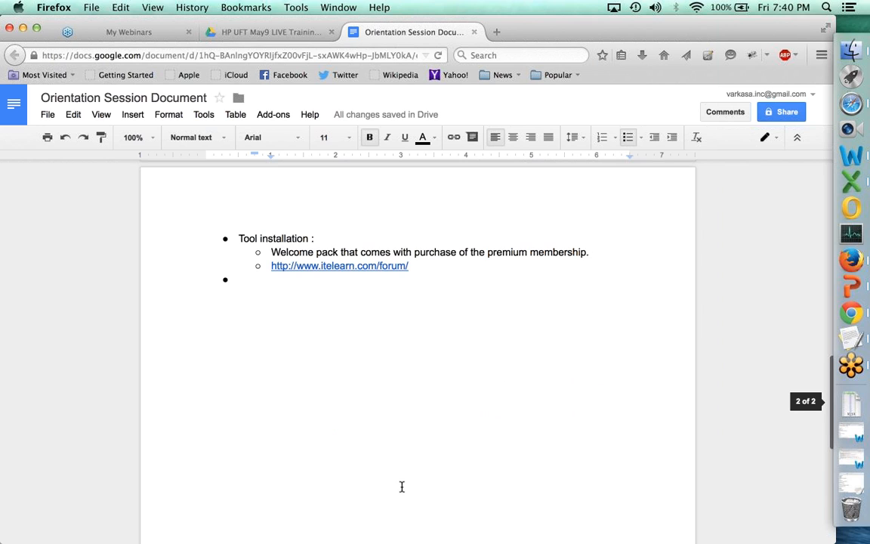
pyautogui.scroll(1, 401, 485)
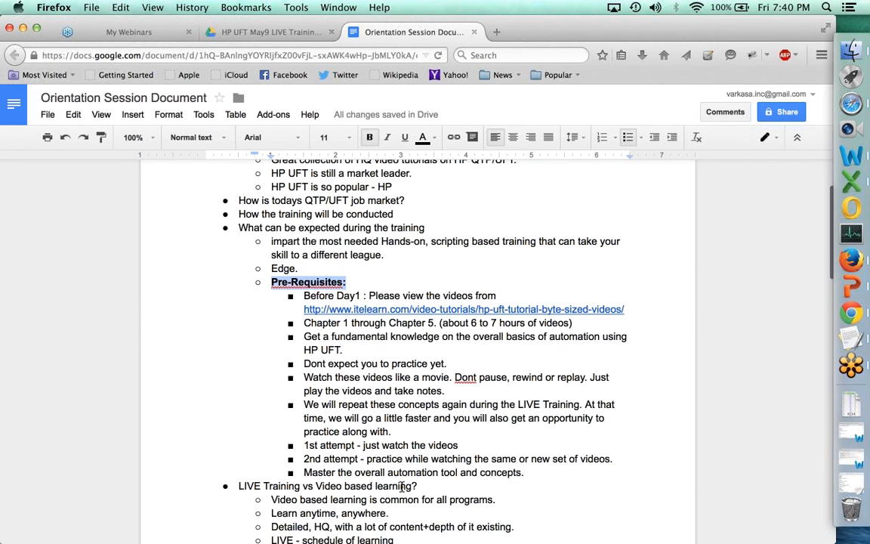
pyautogui.scroll(5, 401, 487)
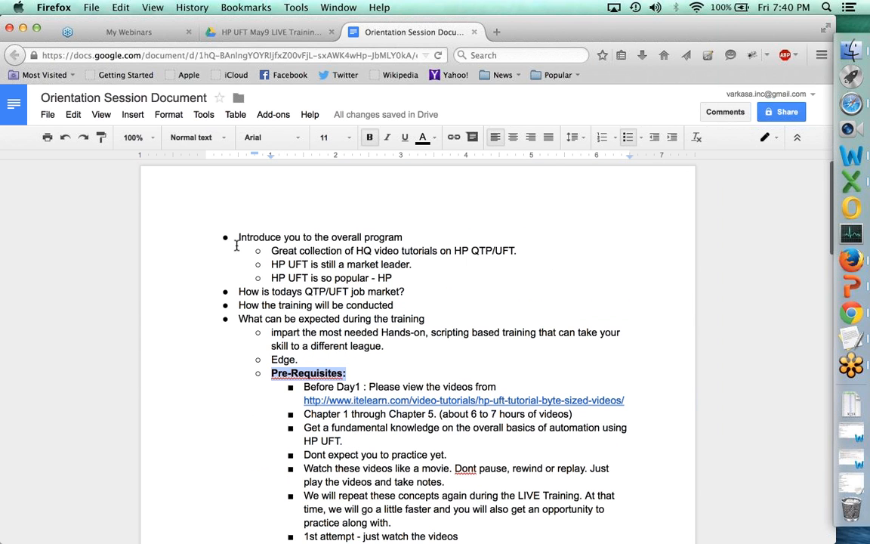
# - View the management page of the UFT Live Training webinar, and return to the orientation document
pyautogui.click(130, 32)
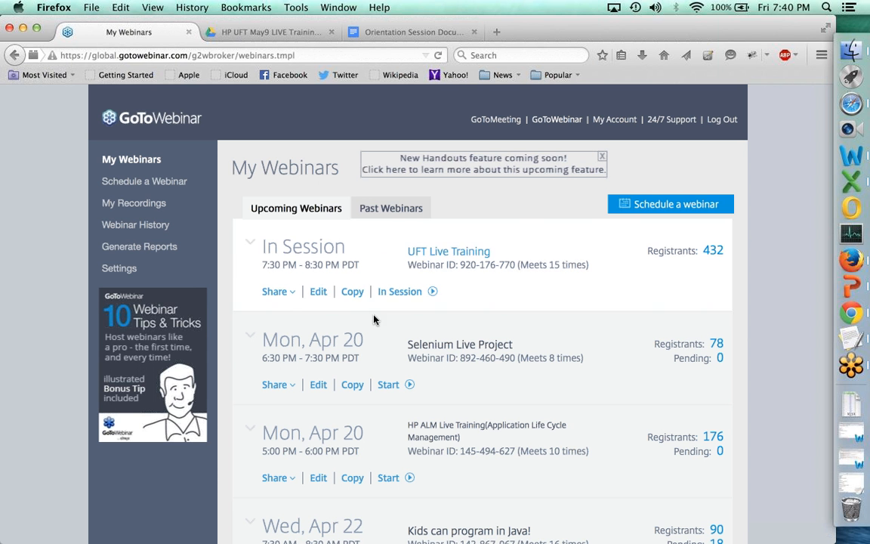
pyautogui.click(316, 292)
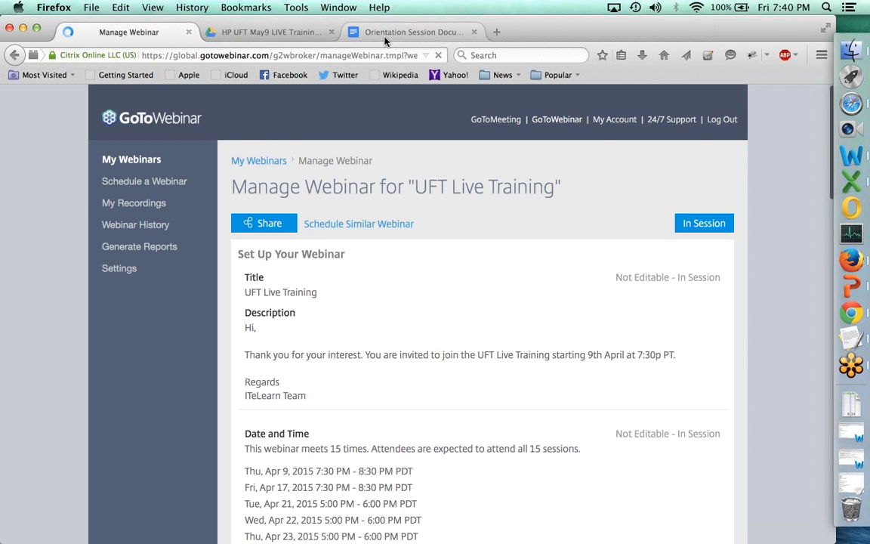
pyautogui.click(385, 34)
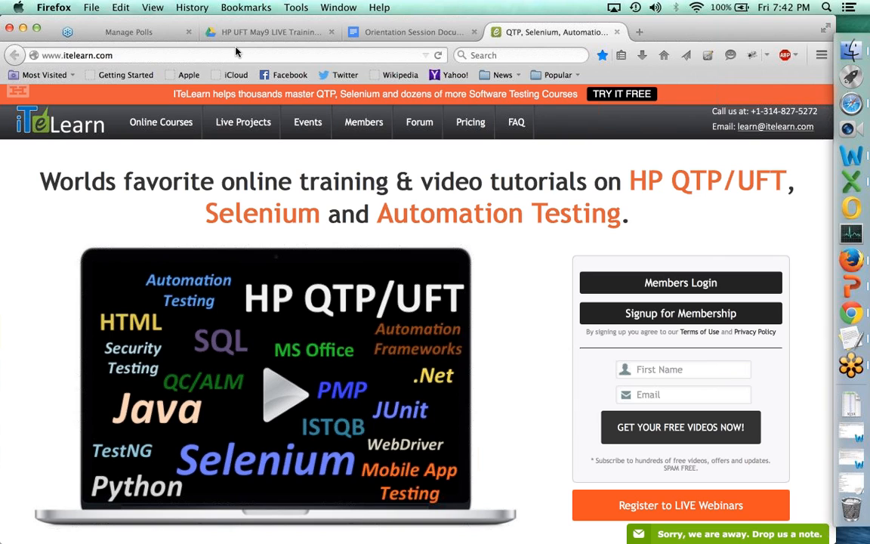
# - Open the UFT Live Training (April-2015) event page on the ITeLearn site and examine its session points, orientation video and schedule details
pyautogui.moveTo(168, 123)
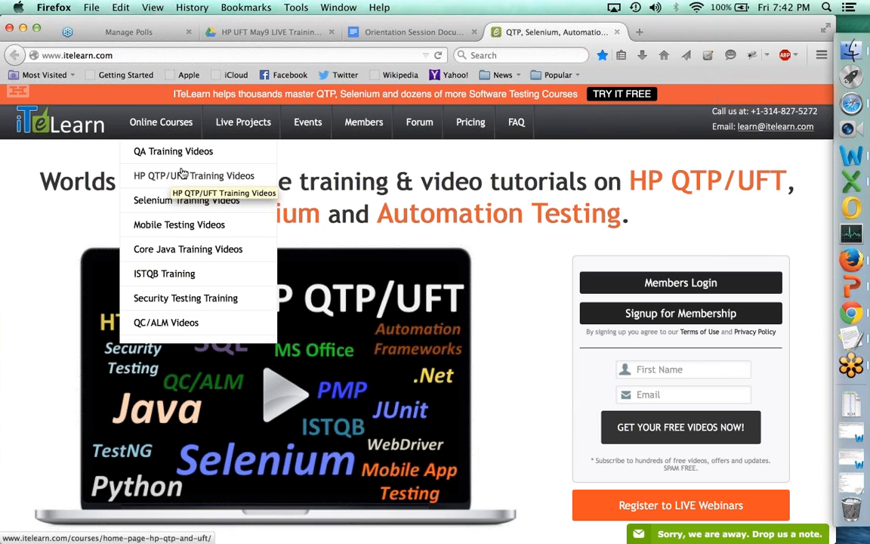
pyautogui.moveTo(308, 126)
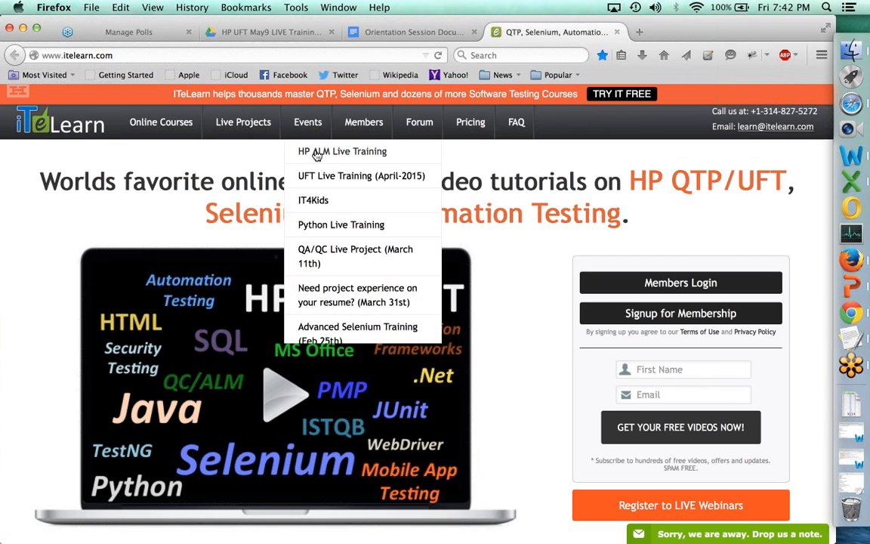
pyautogui.click(311, 178)
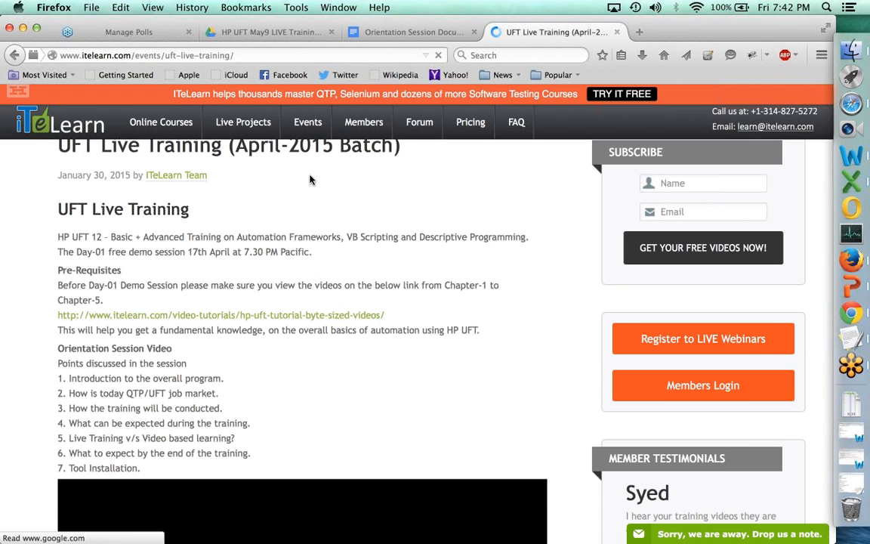
pyautogui.scroll(-6, 361, 375)
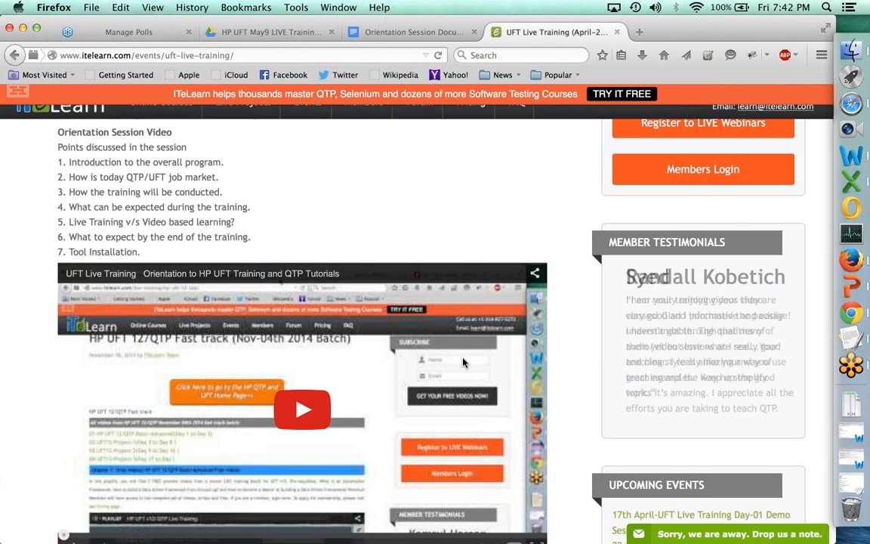
pyautogui.scroll(-4, 463, 363)
pyautogui.scroll(4, 416, 321)
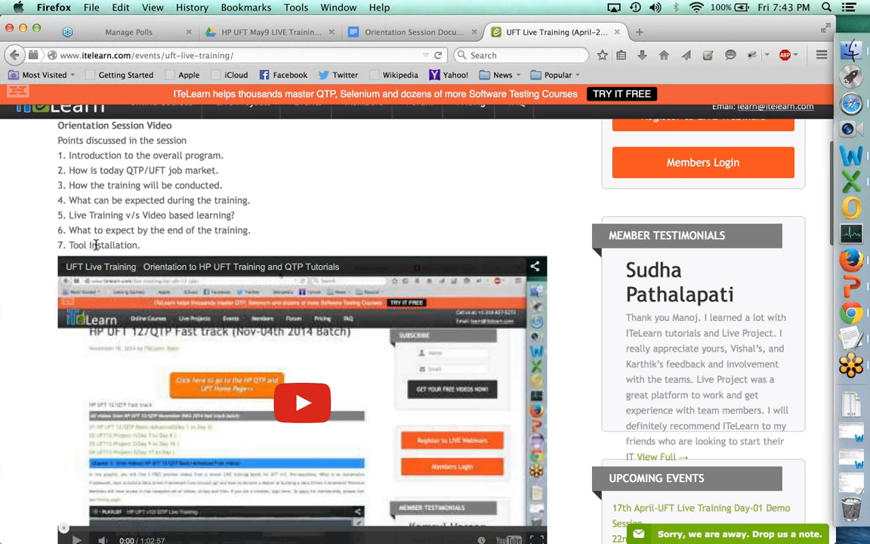
pyautogui.scroll(-5, 567, 329)
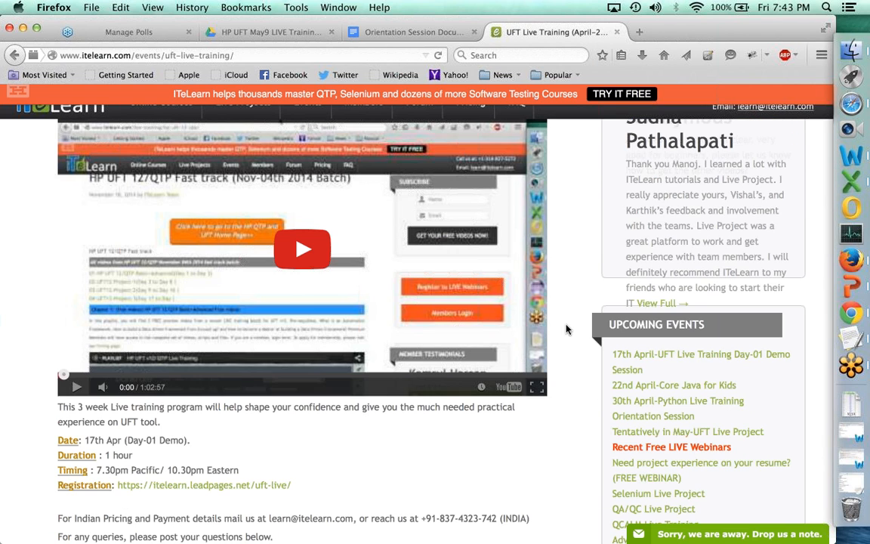
pyautogui.scroll(3, 567, 329)
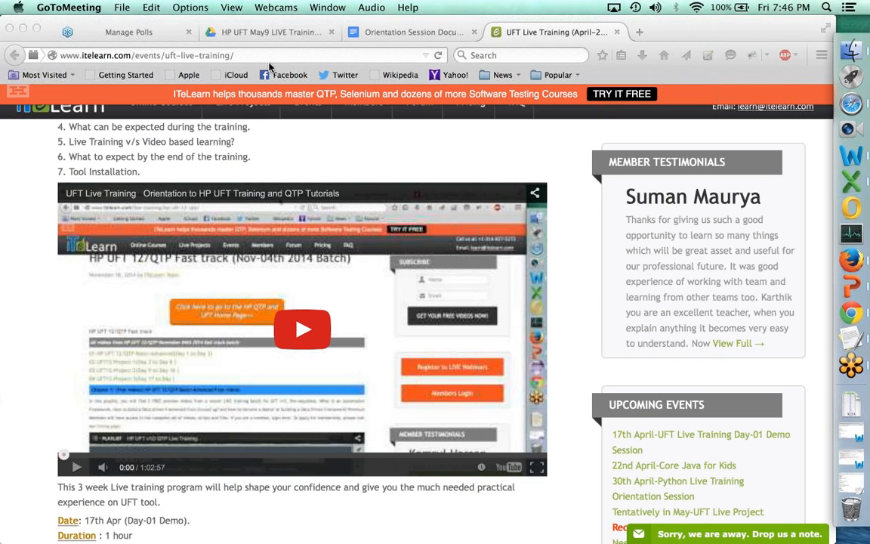
# - Return to the Orientation Session Document and review the training expectations and pre-requisites
pyautogui.click(408, 32)
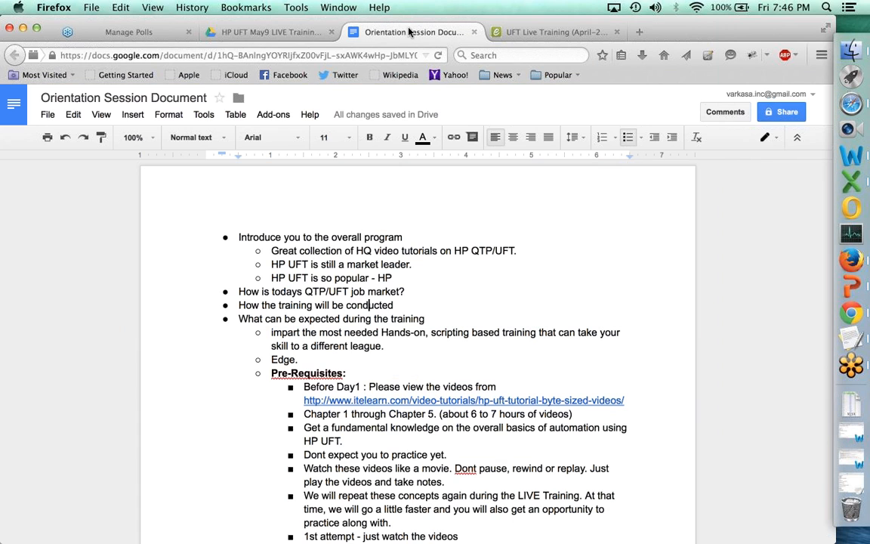
pyautogui.scroll(-10, 320, 321)
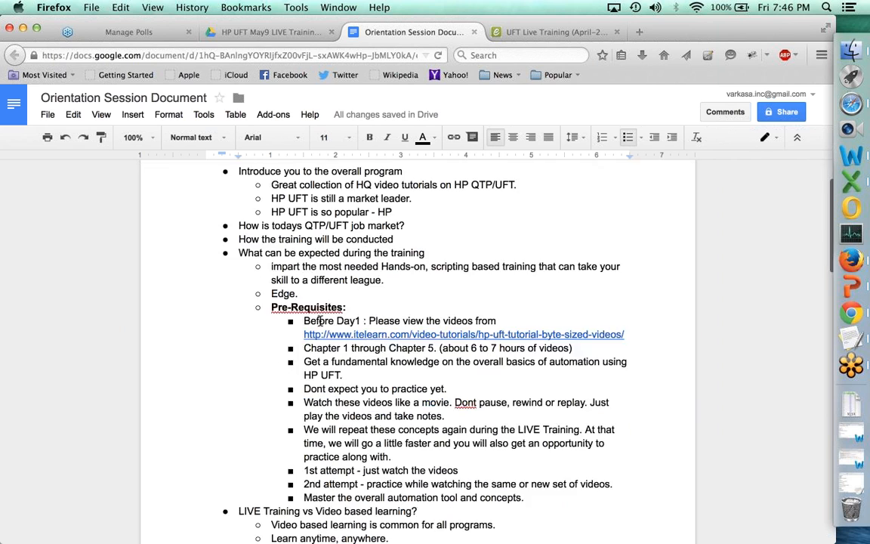
pyautogui.scroll(8, 320, 321)
pyautogui.scroll(1, 320, 321)
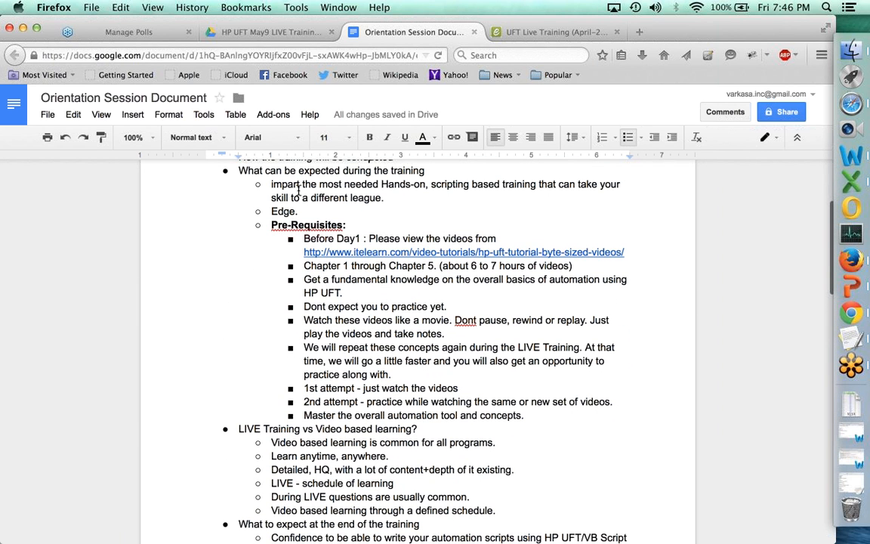
# - Create a new Google document in the HP UFT May9 LIVE Training Drive folder and name it "Project 1 - HP UFT May9"
pyautogui.click(265, 31)
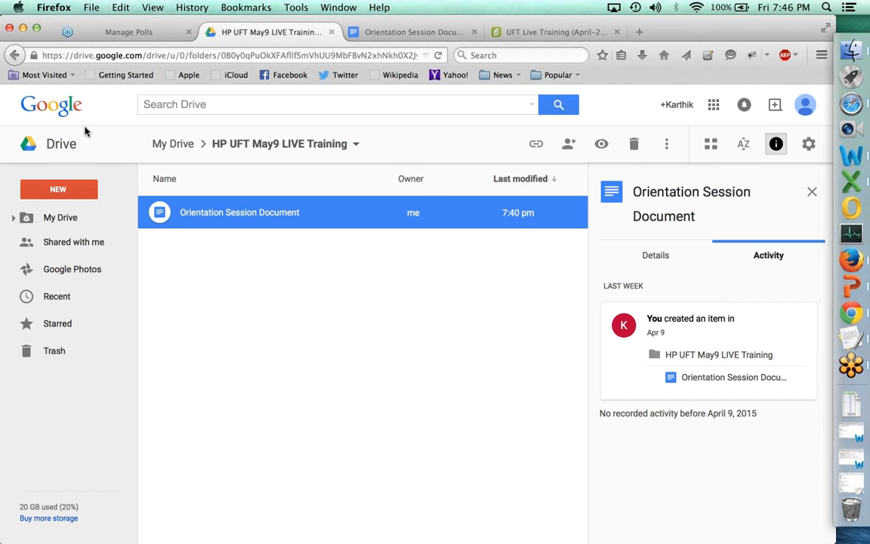
pyautogui.click(58, 187)
pyautogui.click(72, 277)
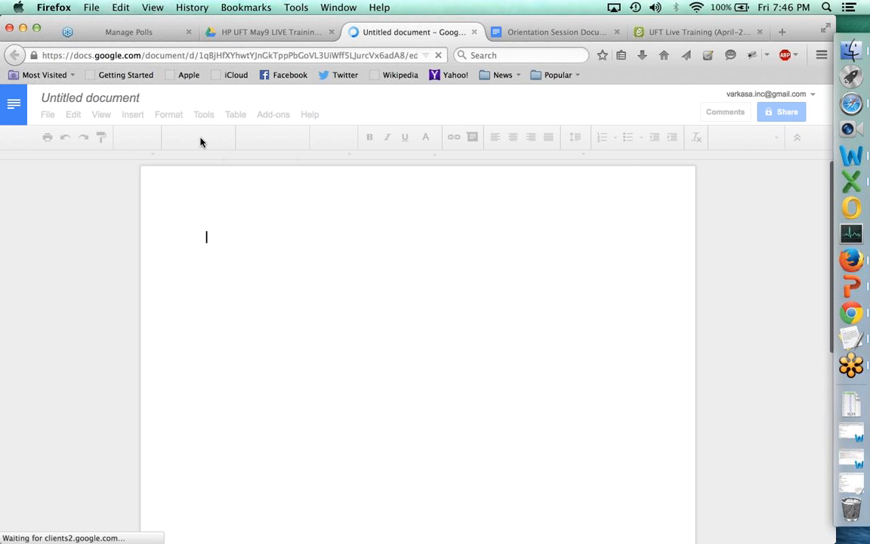
pyautogui.click(90, 98)
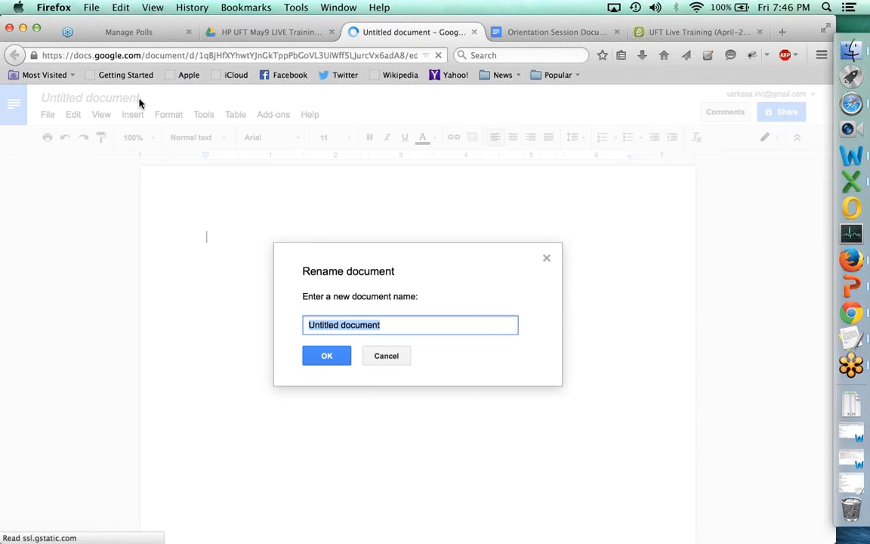
pyautogui.write('Project ')
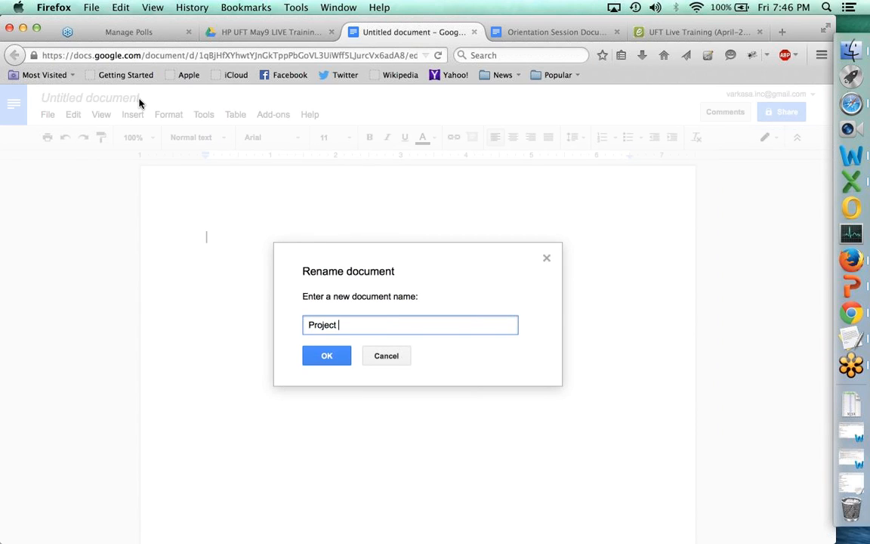
pyautogui.write('1 - HP UFT May9')
pyautogui.press('Return')
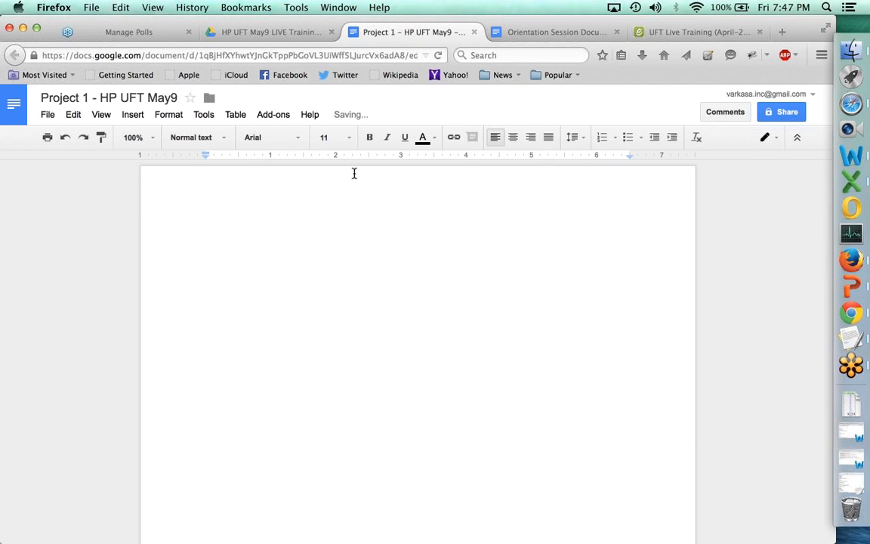
# - Add the bold, underlined heading "Project 1 :" and continue below it in plain text
pyautogui.write('Project 1 :')
pyautogui.press('super+shift+Left')
pyautogui.press('super+b')
pyautogui.press('super+u')
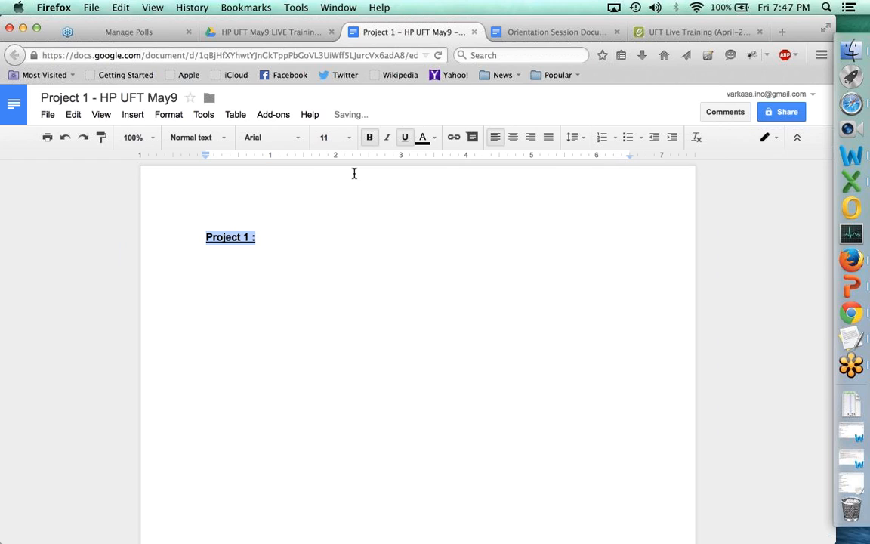
pyautogui.press('Right')
pyautogui.press('Return')
pyautogui.press('super+b')
pyautogui.press('super+u')
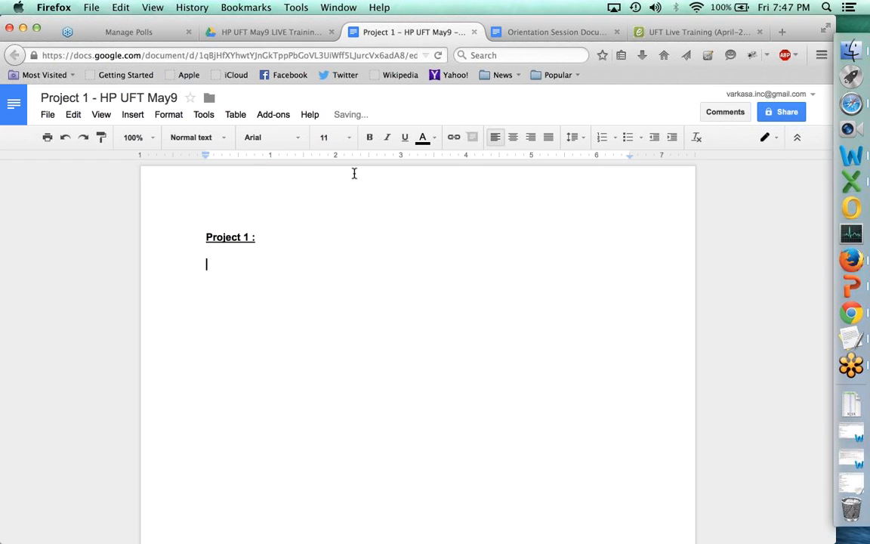
# - Add the line "Assumption/Pre-Reqs:" below the project heading, followed by a blank line
pyautogui.write('Assumpt')
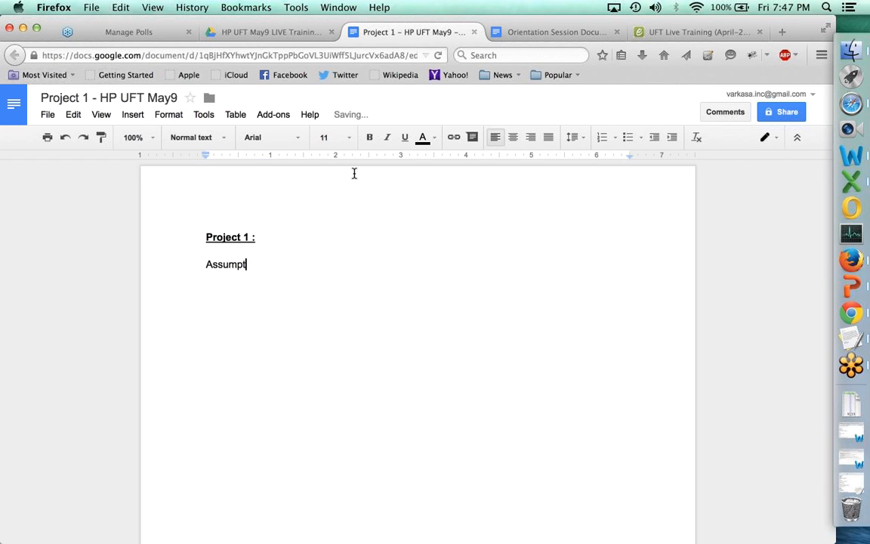
pyautogui.write('ion')
pyautogui.press('BackSpace')
pyautogui.write('/')
pyautogui.press('BackSpace')
pyautogui.write('Pre-RE')
pyautogui.press('BackSpace')
pyautogui.write('eqs:')
pyautogui.press('Return')
pyautogui.press('Return')
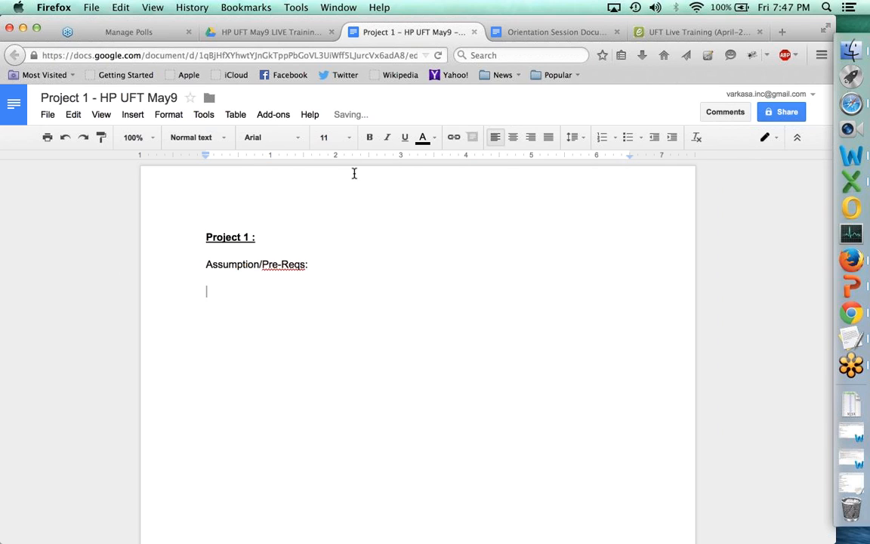
# - Add the line "Scope of this specific project:" below the assumptions line
pyautogui.write('Scope of this sep')
pyautogui.press('BackSpace')
pyautogui.press('BackSpace')
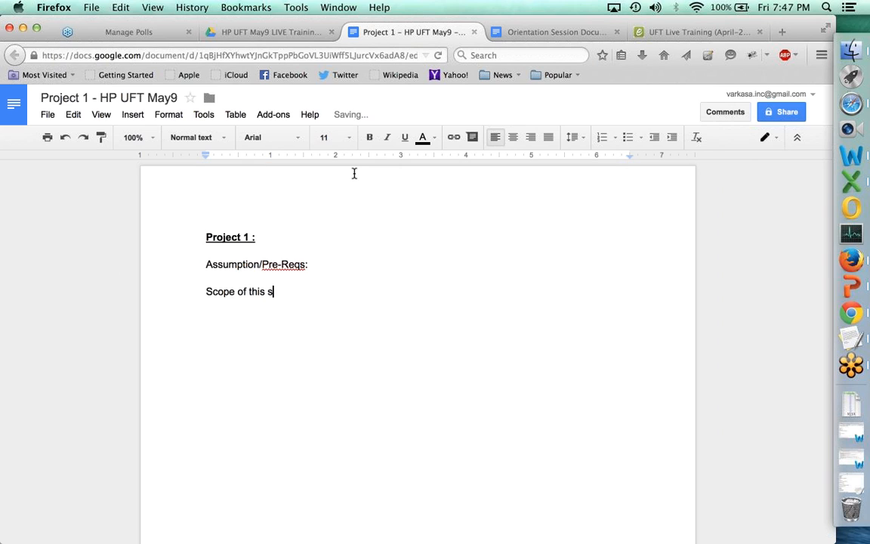
pyautogui.write('pecific project:')
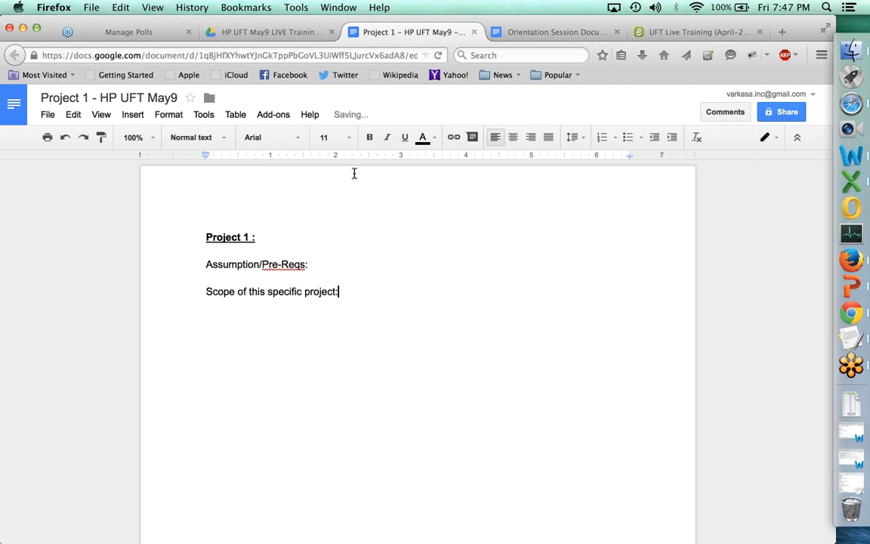
# - Start a numbered list below the "Assumption/Pre-Reqs:" line with the first item "Fundamentals of Automation"
pyautogui.press('Up')
pyautogui.press('Up')
pyautogui.press('Return')
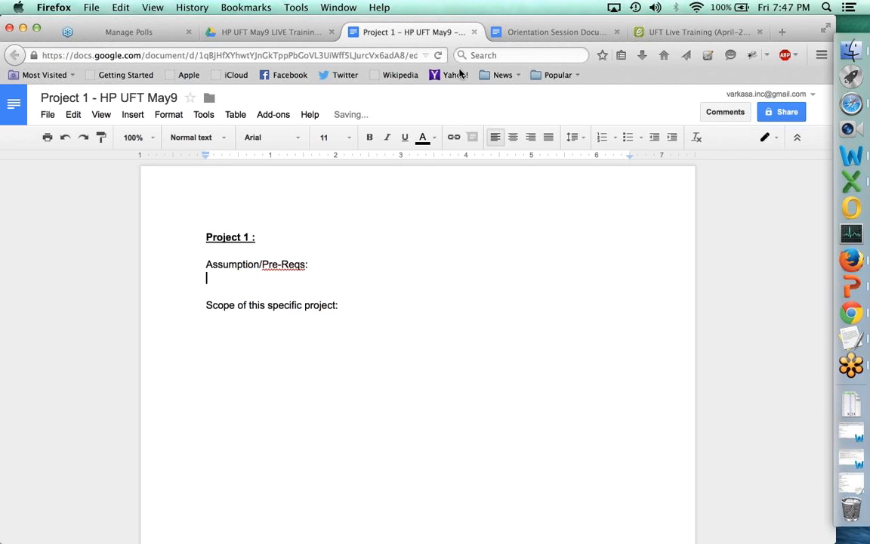
pyautogui.click(600, 137)
pyautogui.write('Fun')
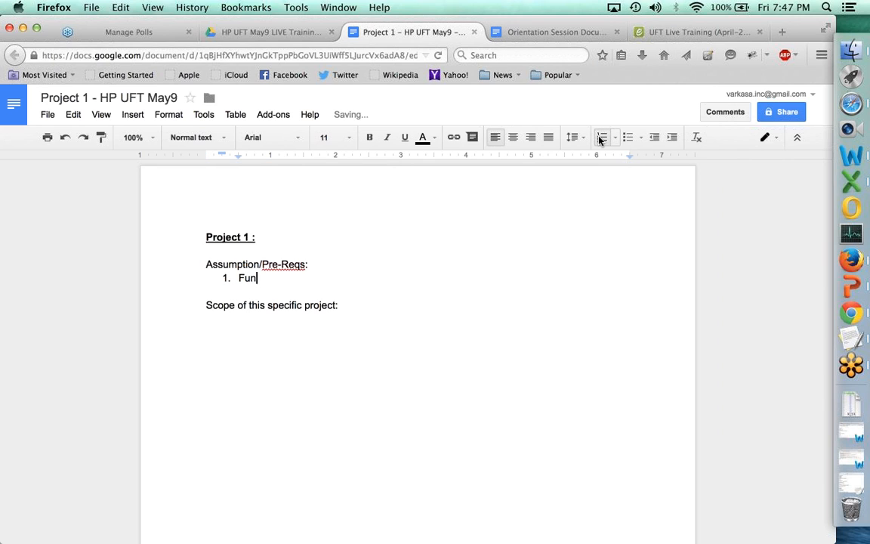
pyautogui.write('damentals of Automation')
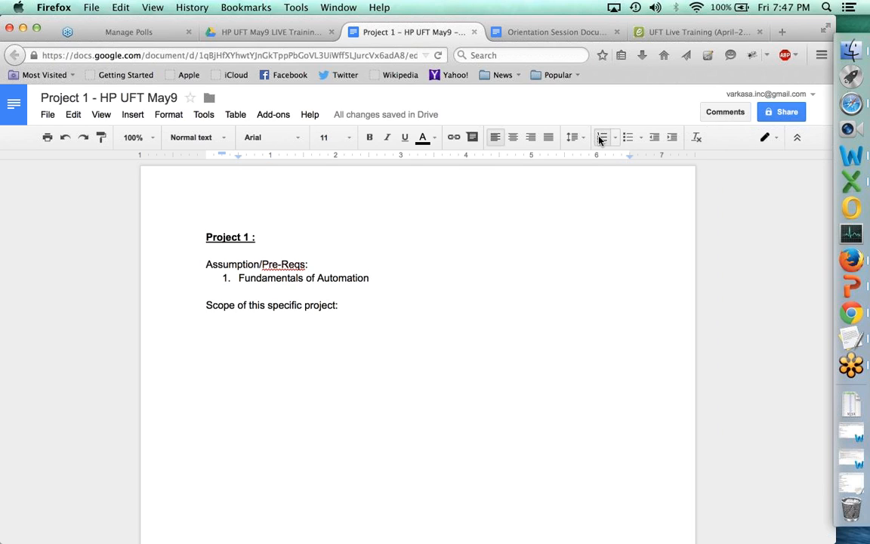
# - Add the second pre-requisite "Understanding of how UFT looks at various objects on a web-app / desktop"
pyautogui.press('Return')
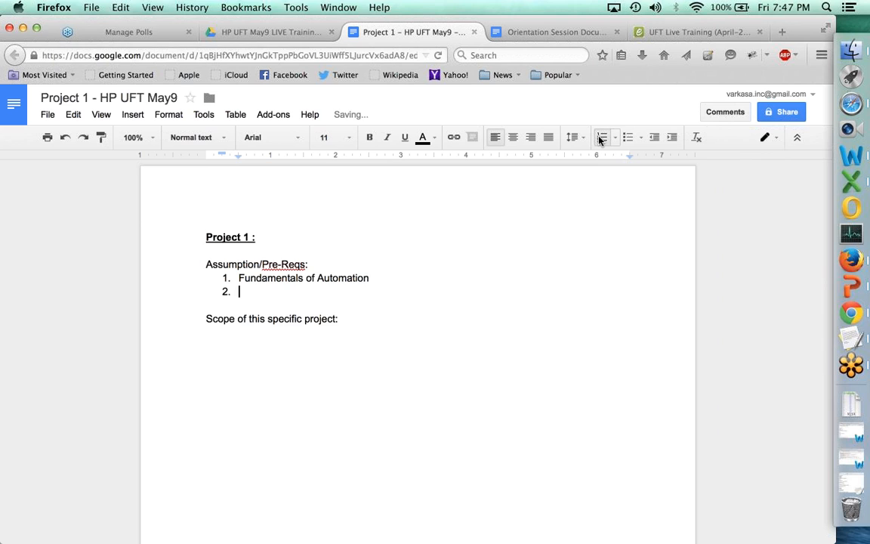
pyautogui.write('Understanding')
pyautogui.press('BackSpace')
pyautogui.press('BackSpace')
pyautogui.press('BackSpace')
pyautogui.press('BackSpace')
pyautogui.write('ing ')
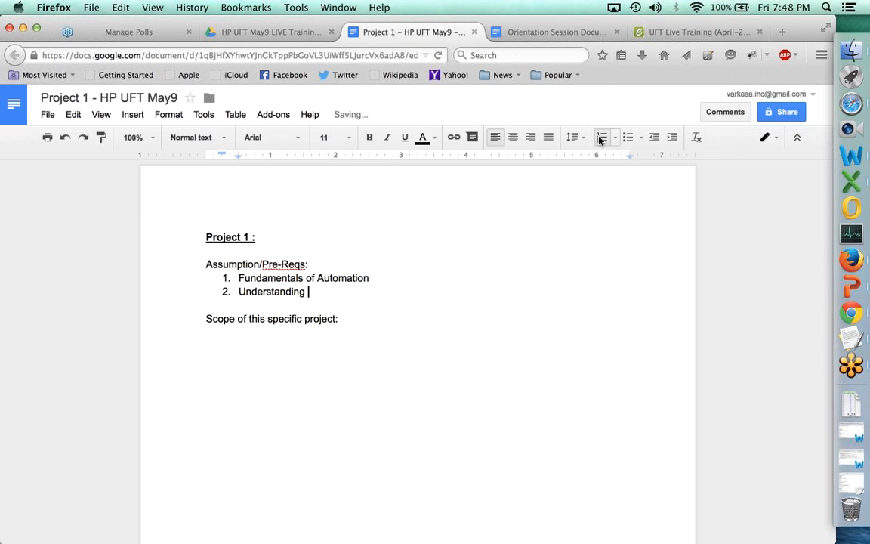
pyautogui.write('of how UFT look')
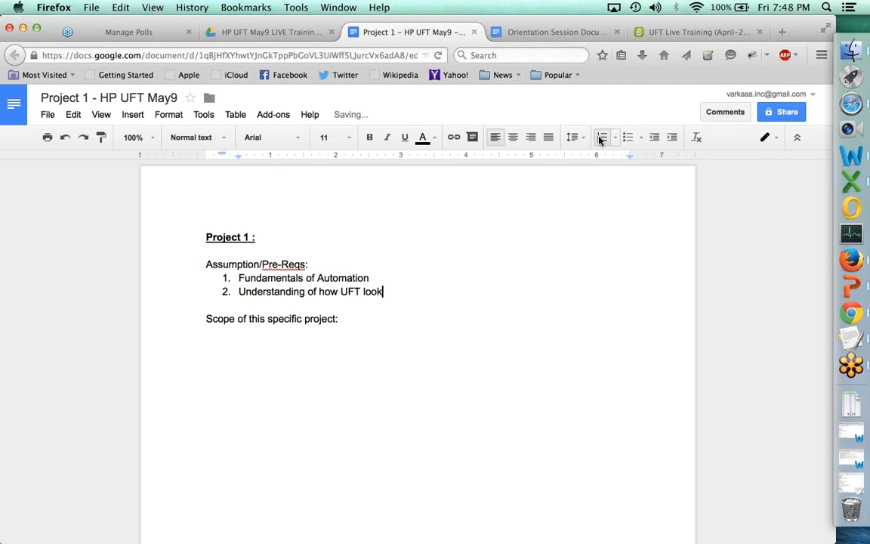
pyautogui.write('s at various objects ')
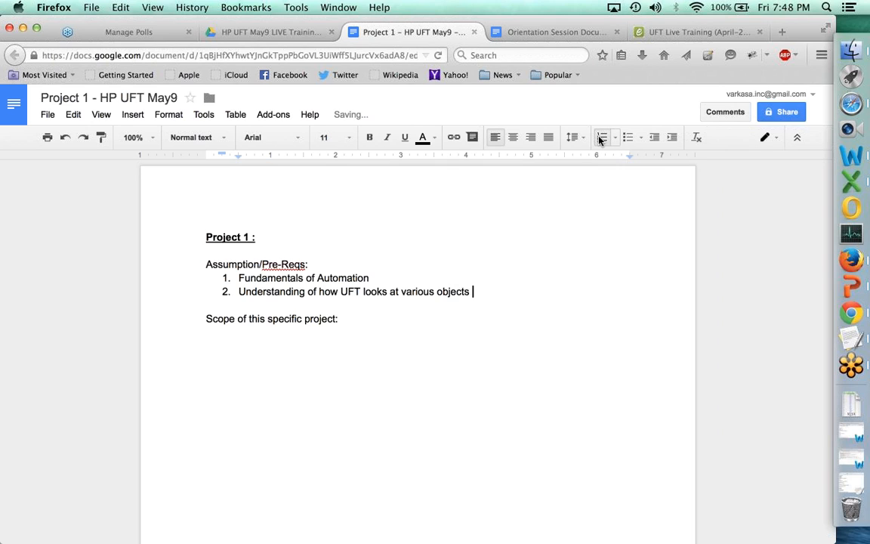
pyautogui.write('on a web-app / de')
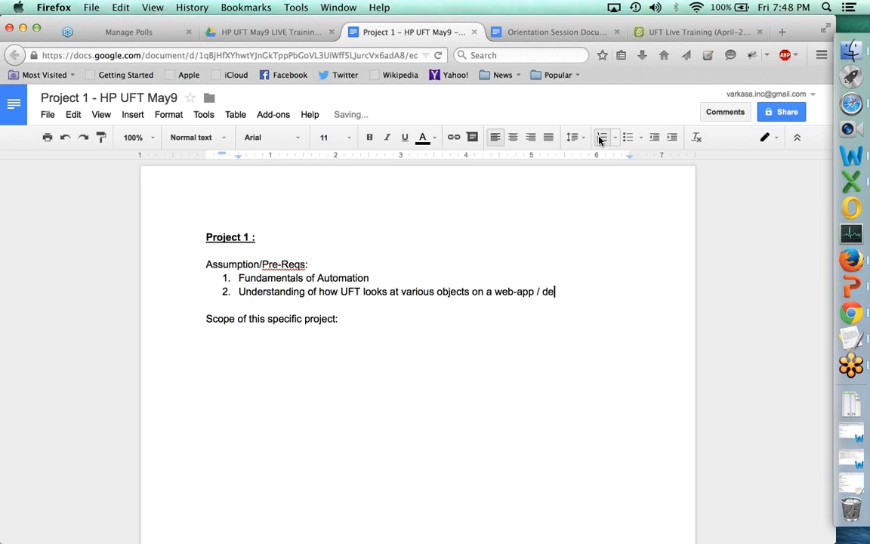
pyautogui.write('sktop')
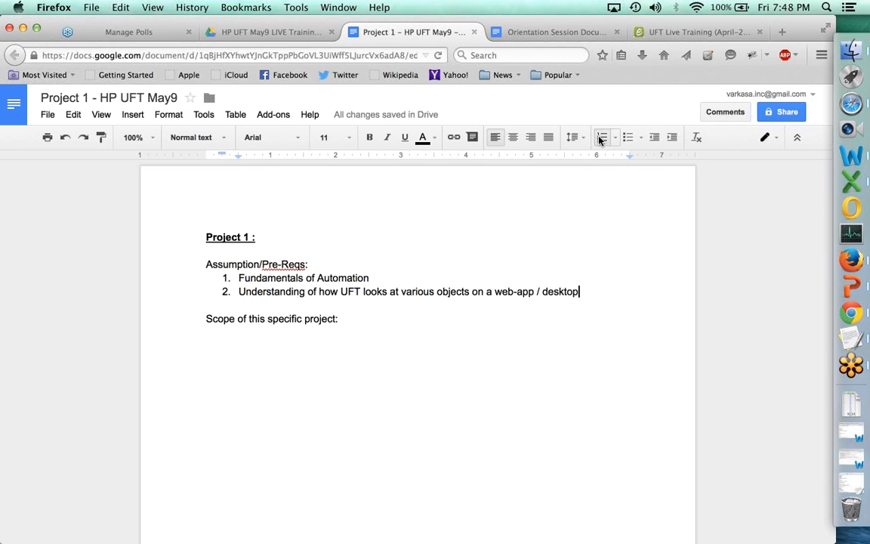
# - Add the third pre-requisite "Object Repository and Add and Maintain objects in the OR"
pyautogui.press('Return')
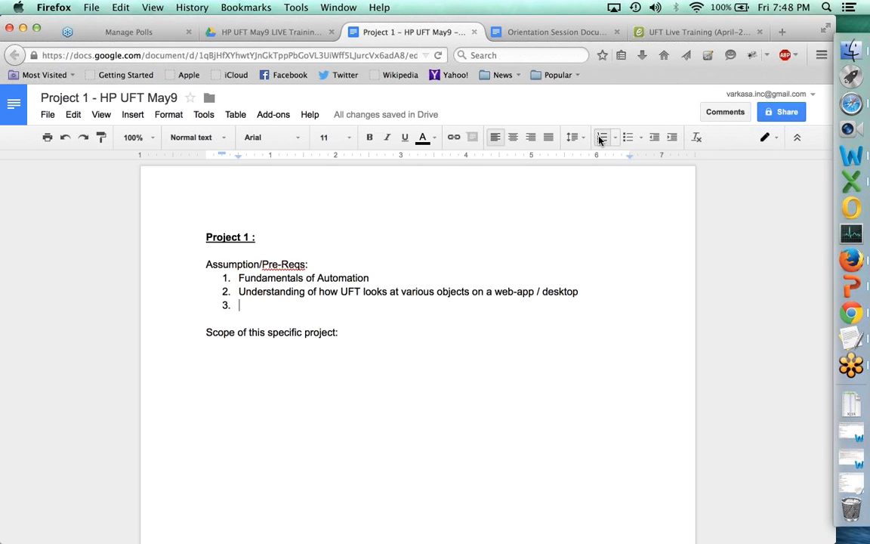
pyautogui.write('Object ')
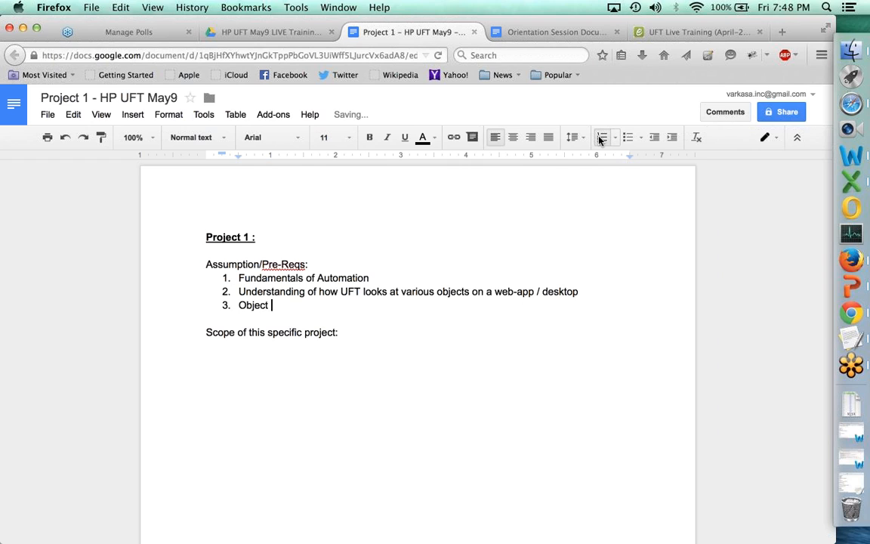
pyautogui.write('Repositr')
pyautogui.press('BackSpace')
pyautogui.write('ory and Add')
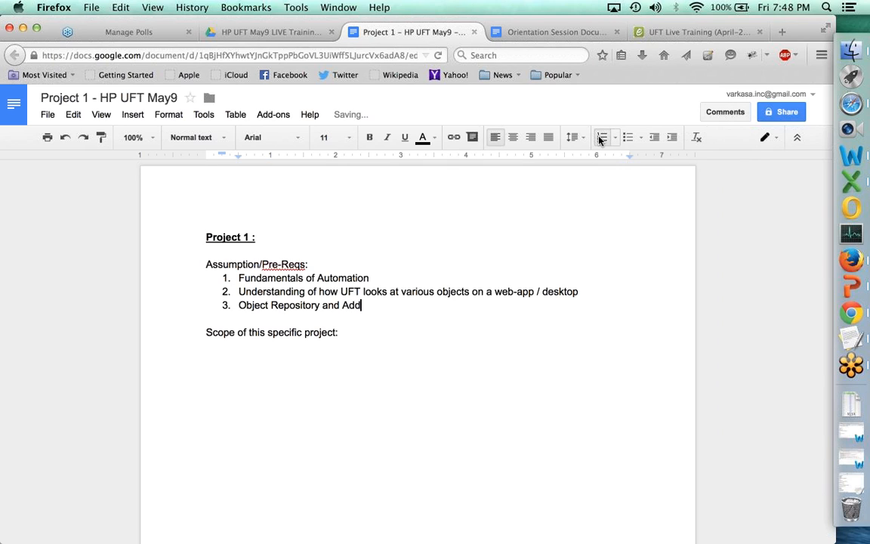
pyautogui.write(' and Maintain objec')
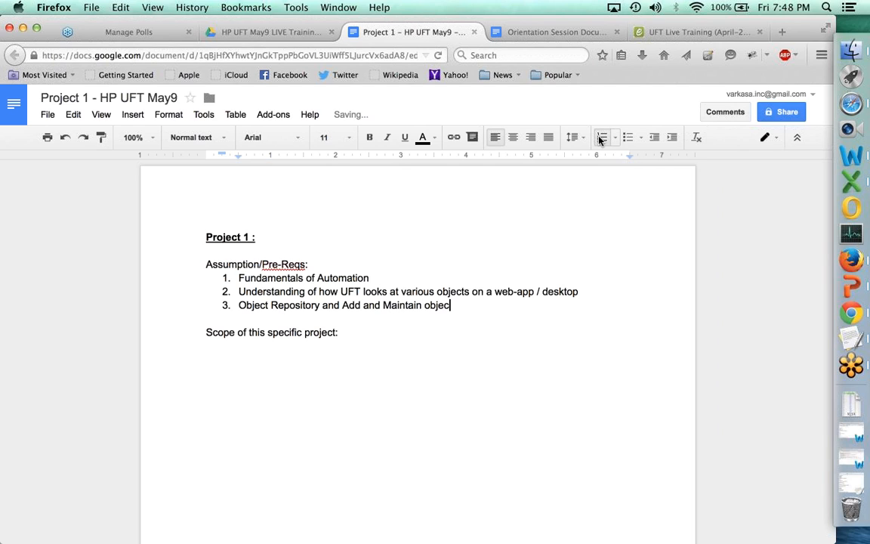
pyautogui.write('ts in the OR')
# - Add the fourth pre-requisite "Very high level basics of VB Script" to the numbered list
pyautogui.press('Return')
pyautogui.write('Very high ')
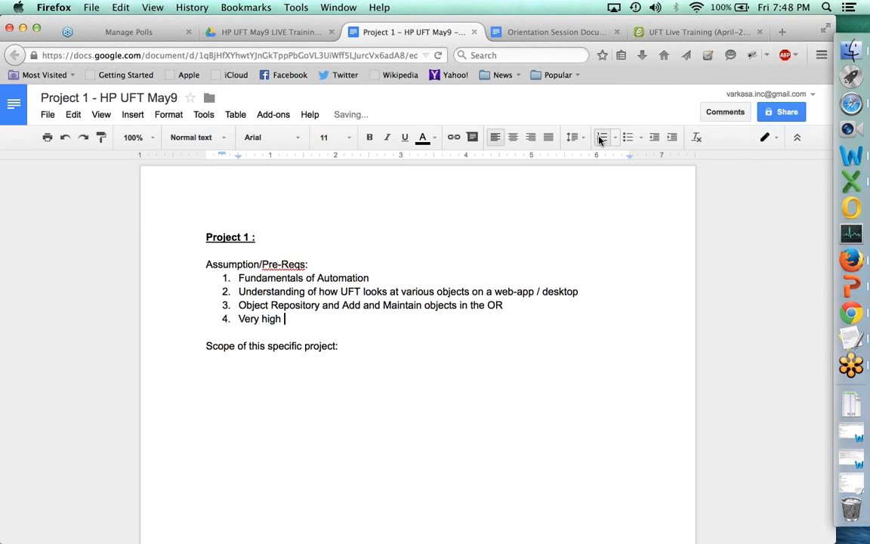
pyautogui.write('level basics of ')
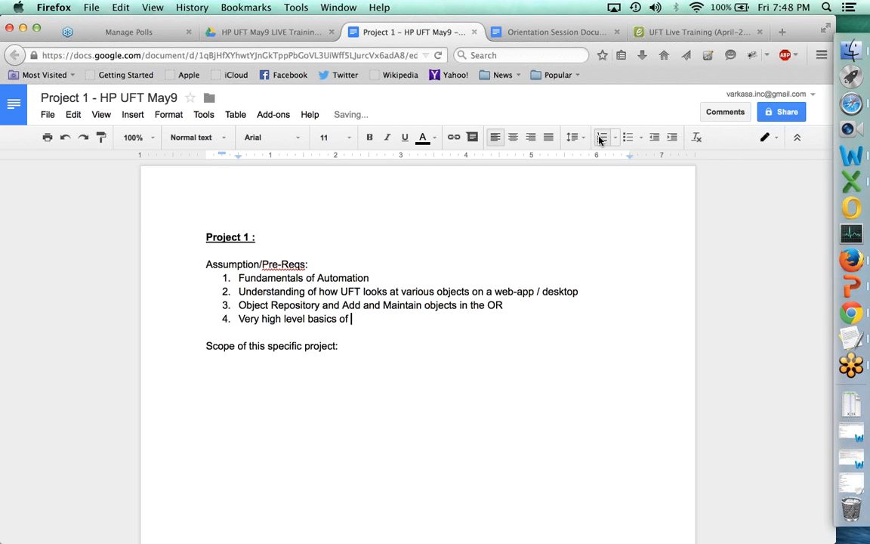
pyautogui.write('VB Script')
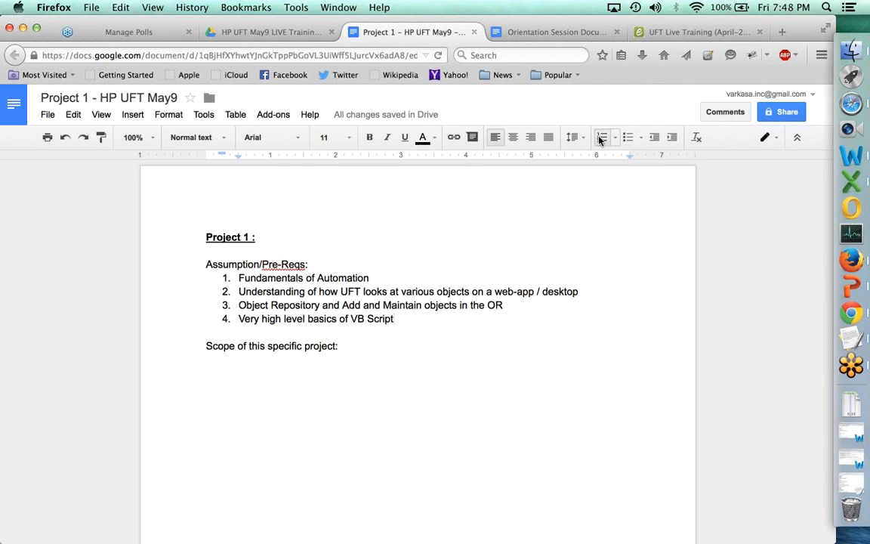
# - Add the fifth pre-requisite "Simple commands to perform any given test step using a automation script."
pyautogui.press('Return')
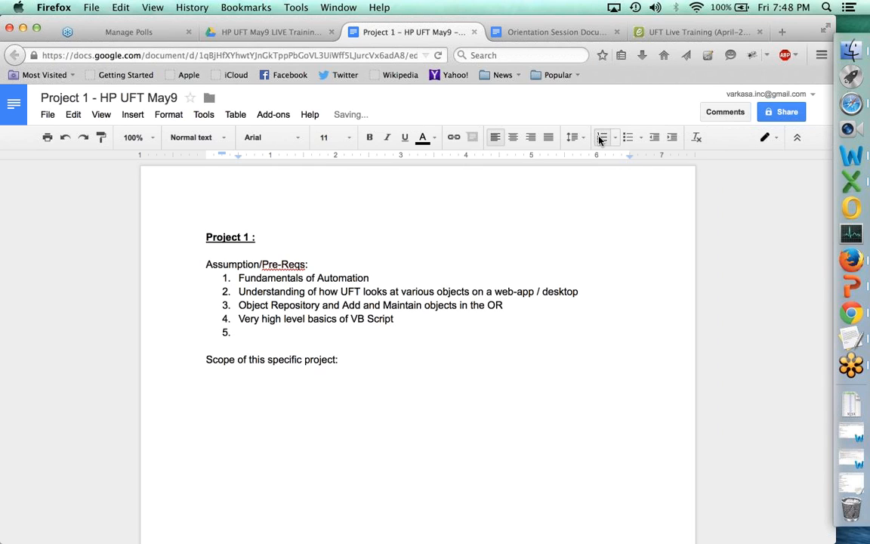
pyautogui.write('Simple commands to ')
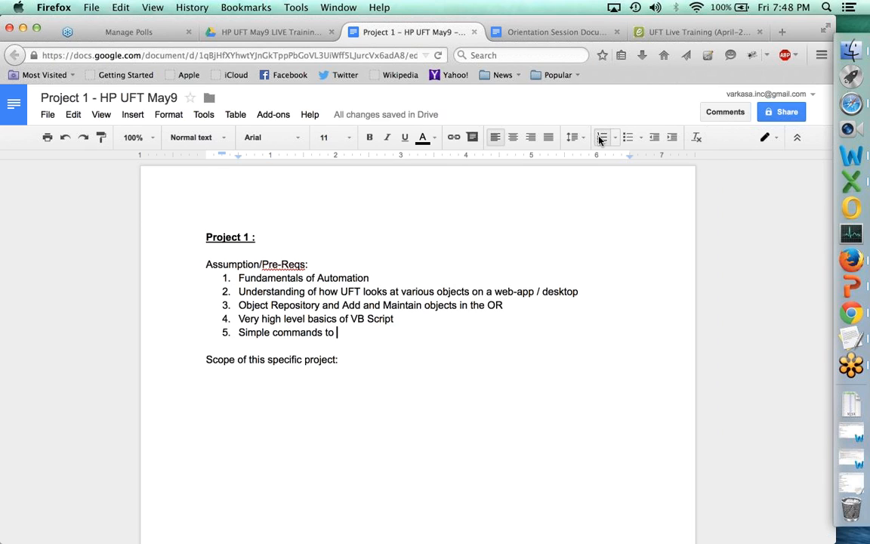
pyautogui.write('perform any ')
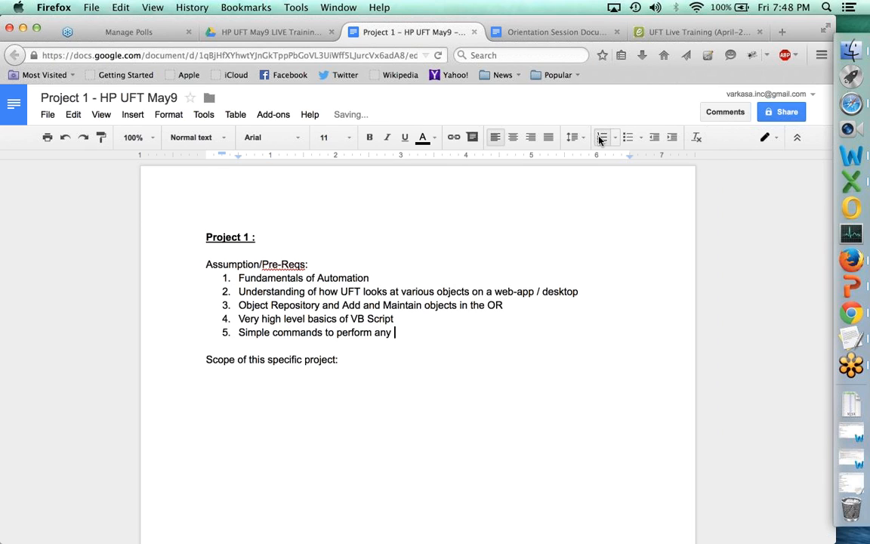
pyautogui.write('given test step using a sc')
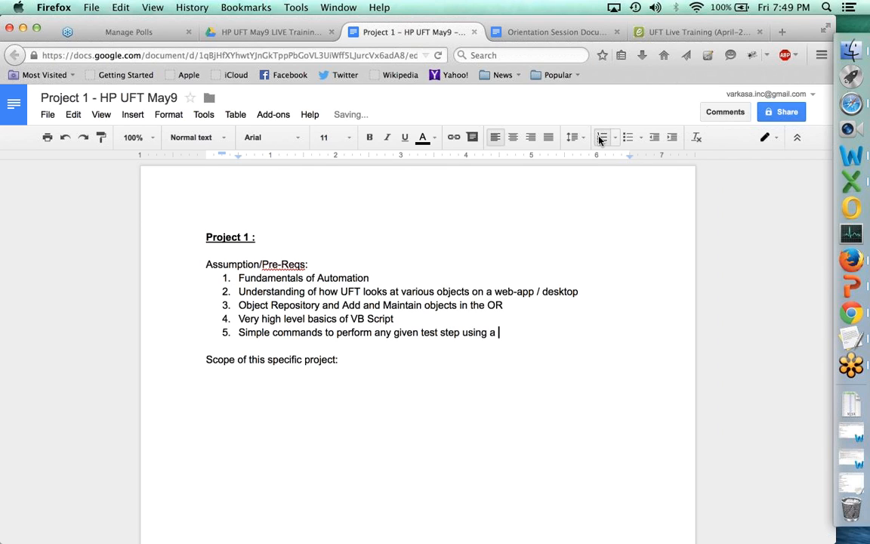
pyautogui.press('BackSpace')
pyautogui.press('BackSpace')
pyautogui.press('BackSpace')
pyautogui.write('autom')
pyautogui.press('BackSpace')
pyautogui.press('BackSpace')
pyautogui.press('BackSpace')
pyautogui.press('BackSpace')
pyautogui.press('BackSpace')
pyautogui.write('automation script.')
# - End the pre-requisites list and, after a blank line, add the plain line "Not essential at this point:"
pyautogui.press('Return')
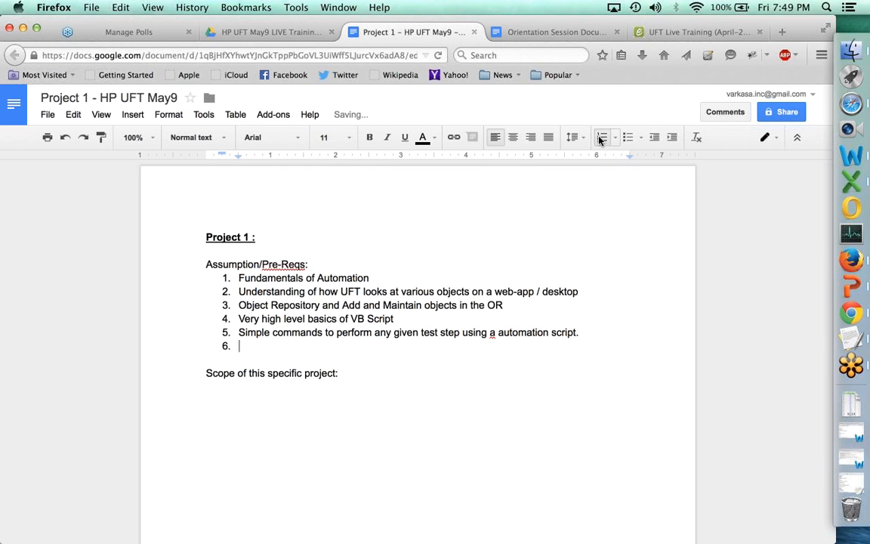
pyautogui.press('Return')
pyautogui.press('Return')
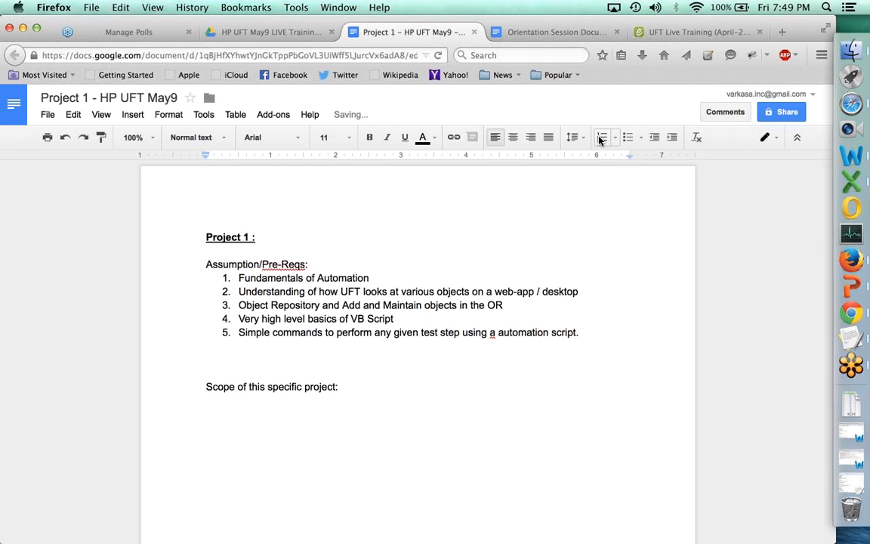
pyautogui.write('Not essentia')
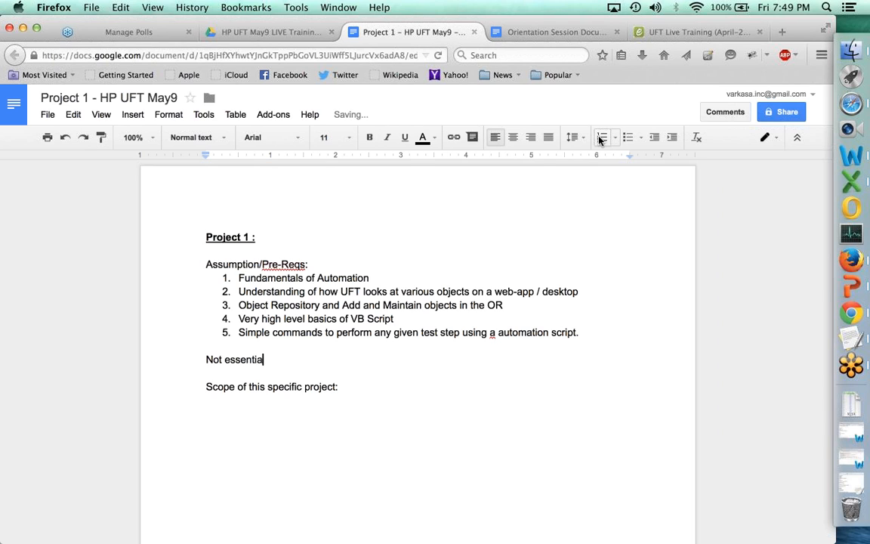
pyautogui.write('l at this point:')
# - Start a numbered list below "Not essential at this point:" with the first item "Descriptive Programming"
pyautogui.press('Return')
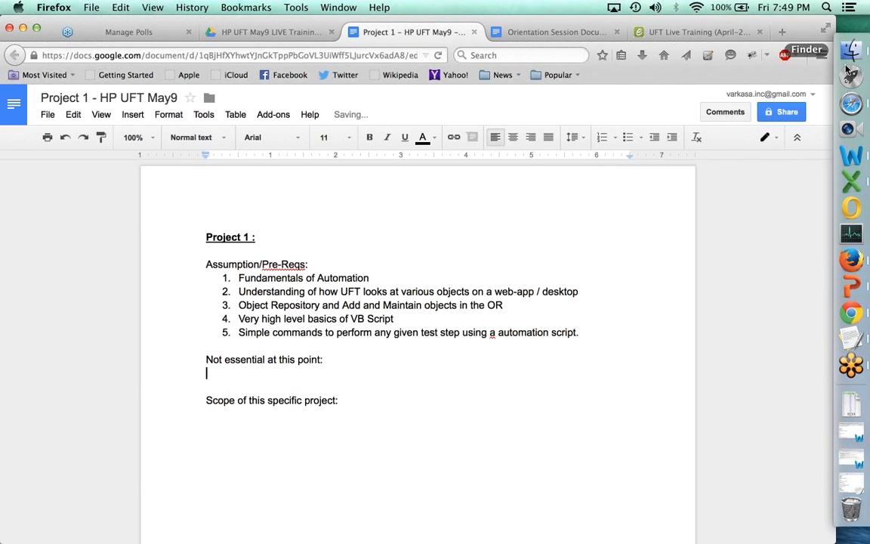
pyautogui.click(601, 140)
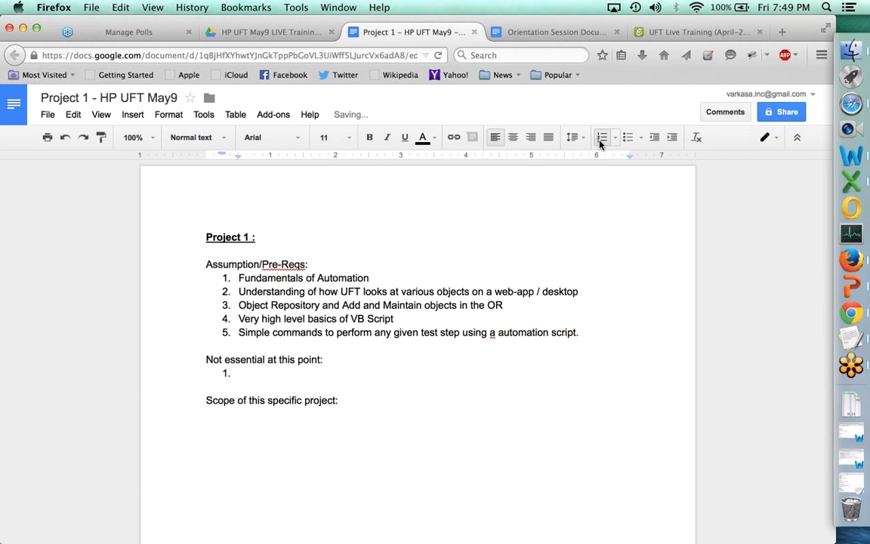
pyautogui.write('Descriptive Program')
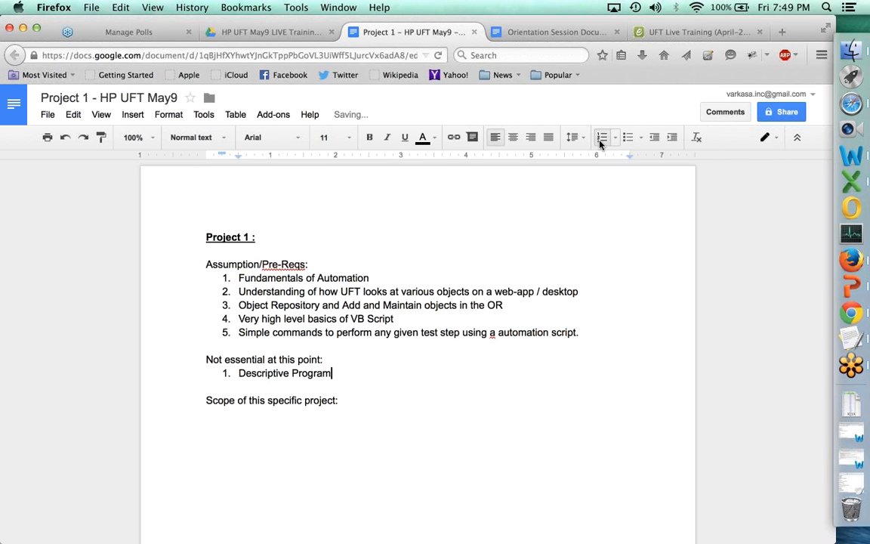
pyautogui.write('ming')
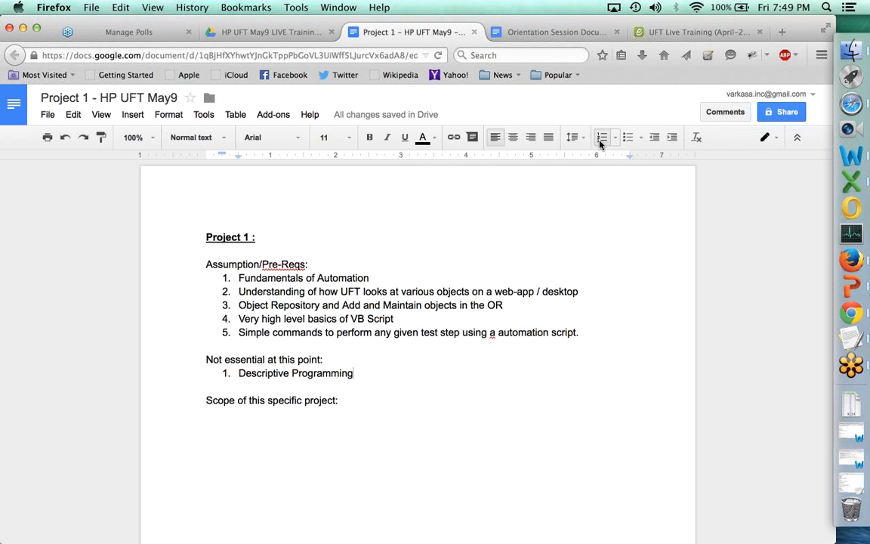
# - Add the second non-essential item "Inner works on how objects get recognized"
pyautogui.press('Return')
pyautogui.write('Inner')
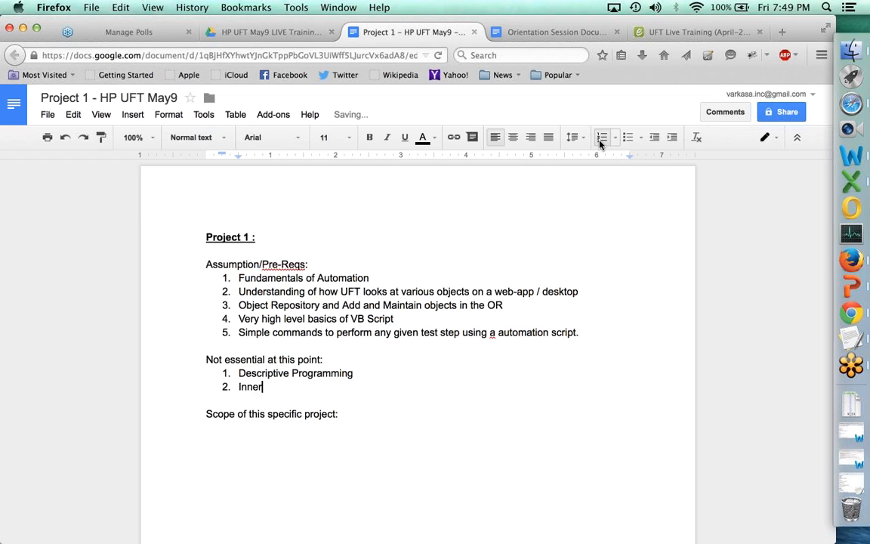
pyautogui.write(' works on how objke')
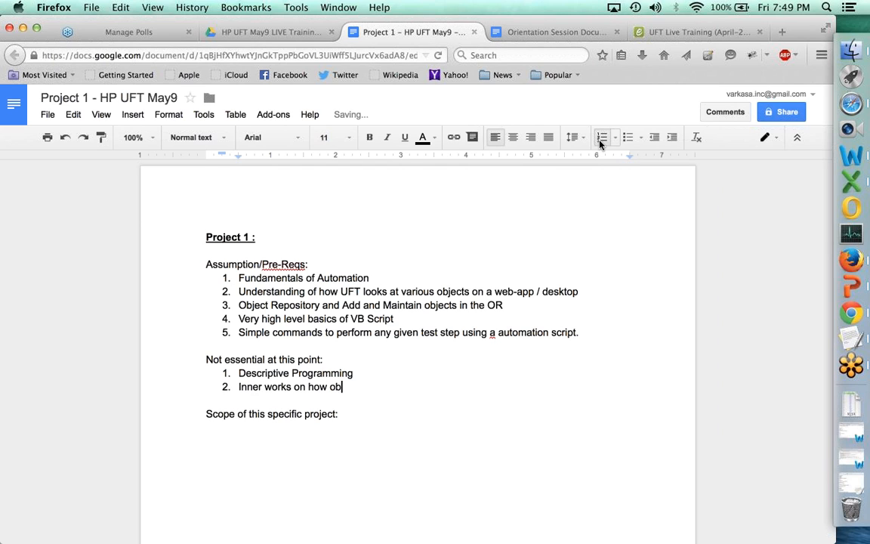
pyautogui.press('BackSpace')
pyautogui.press('BackSpace')
pyautogui.write('ects get recognized')
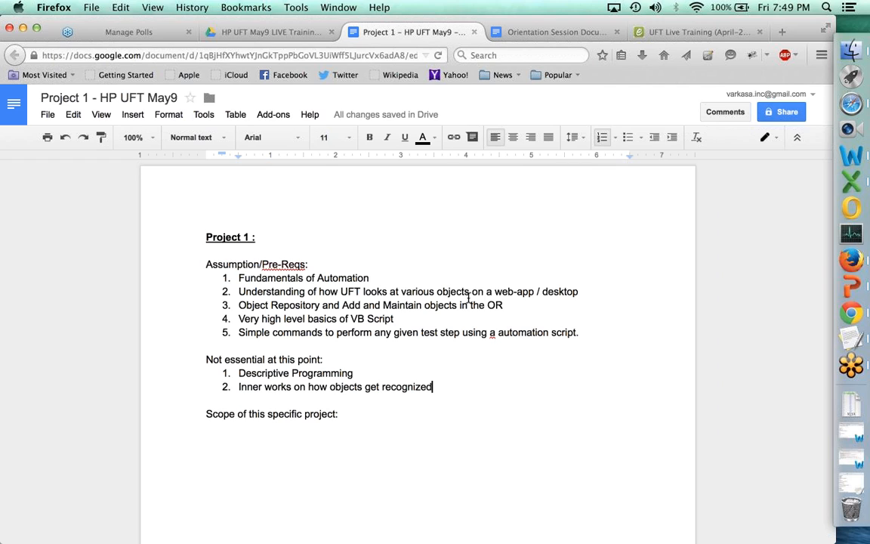
# - Put a comma after the Object Repository pre-requisite and insert the item "Object Identification and Object Spy" directly below it
pyautogui.click(511, 306)
pyautogui.write(',')
pyautogui.press('Return')
pyautogui.write('B')
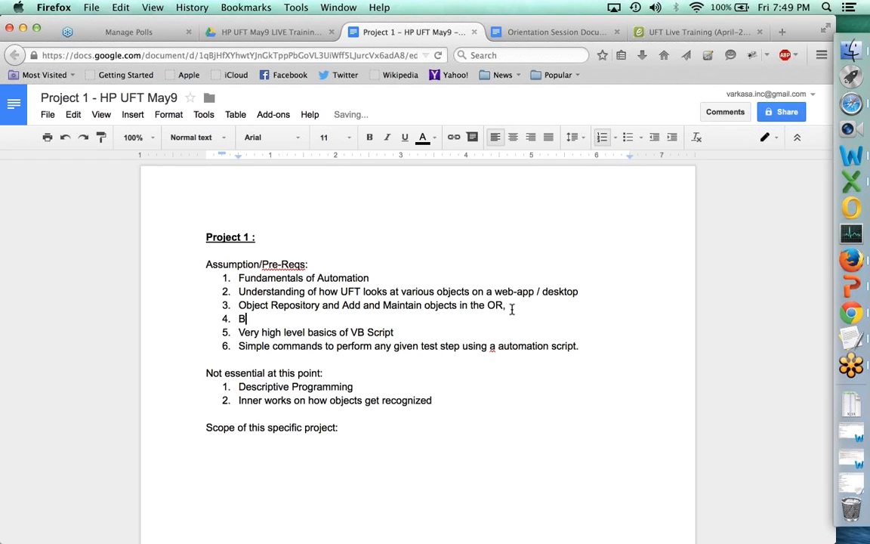
pyautogui.press('BackSpace')
pyautogui.write('Object Indentifica')
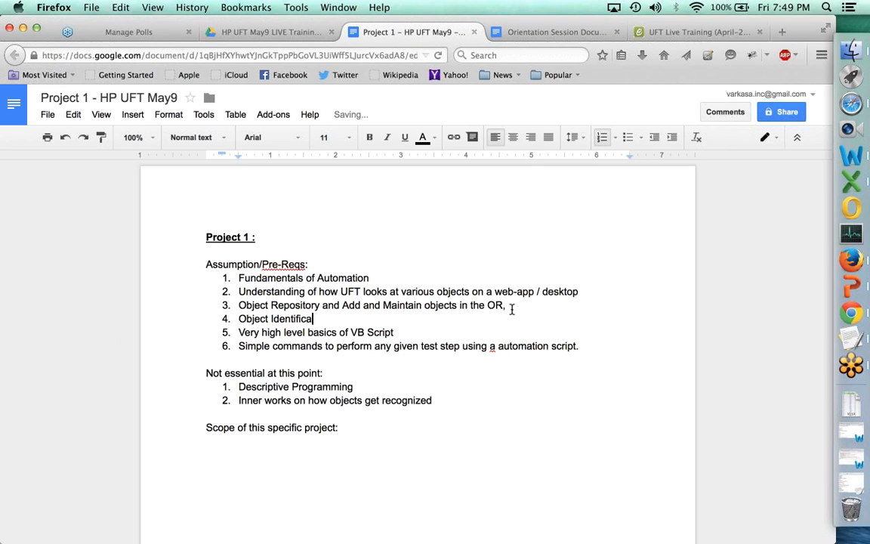
pyautogui.write('tion and Object Spo')
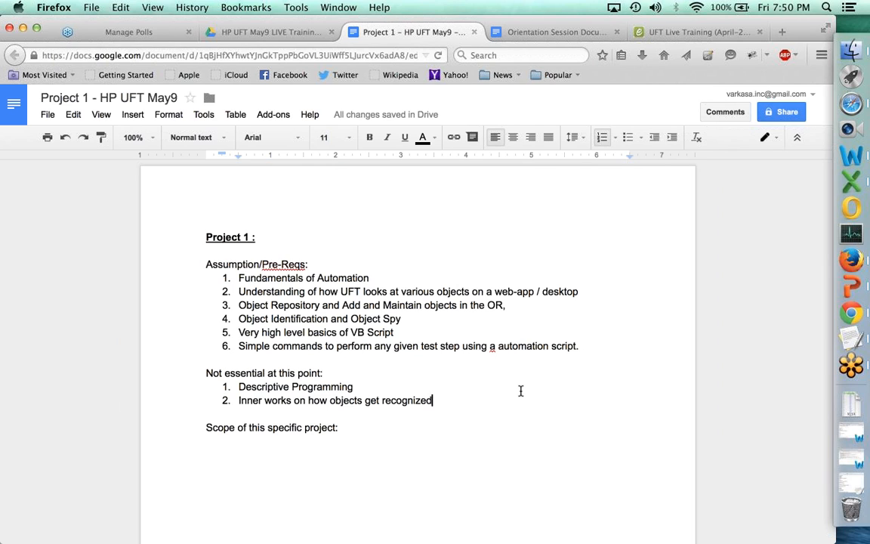
# - Add the third non-essential item "Advanced programming or VB Scripting" below the one about how objects get recognized
pyautogui.press('Return')
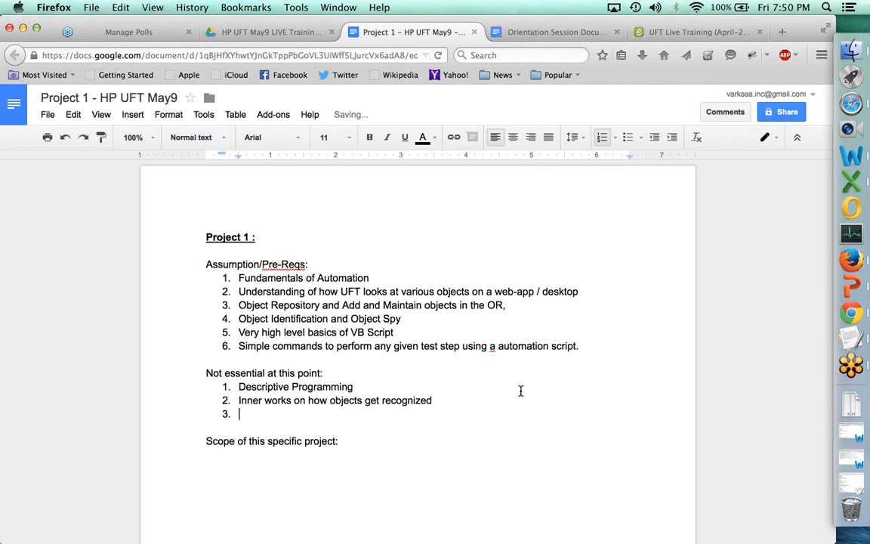
pyautogui.write('Advanced pr')
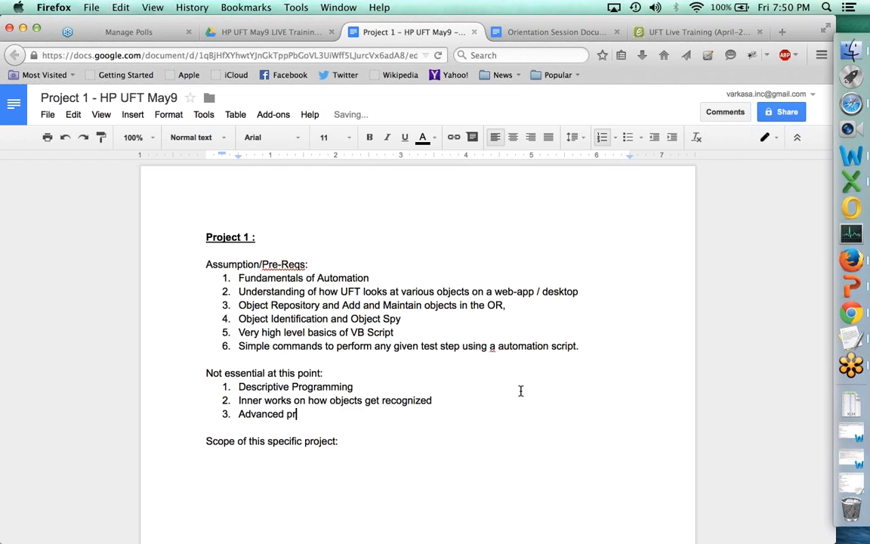
pyautogui.write('ogramming on')
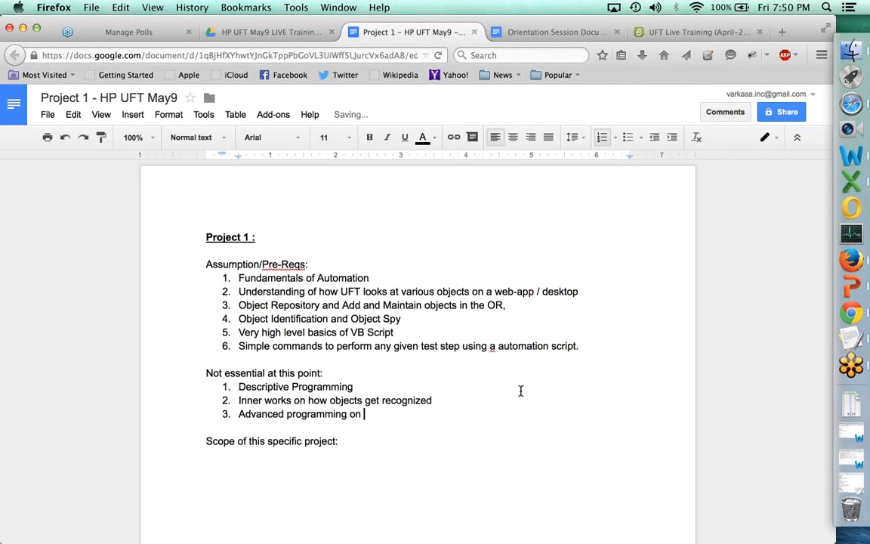
pyautogui.press('BackSpace')
pyautogui.press('BackSpace')
pyautogui.write('r VB Scripting')
# - Add "Any type of frameworks" as the fourth item in the non-essential list
pyautogui.press('Return')
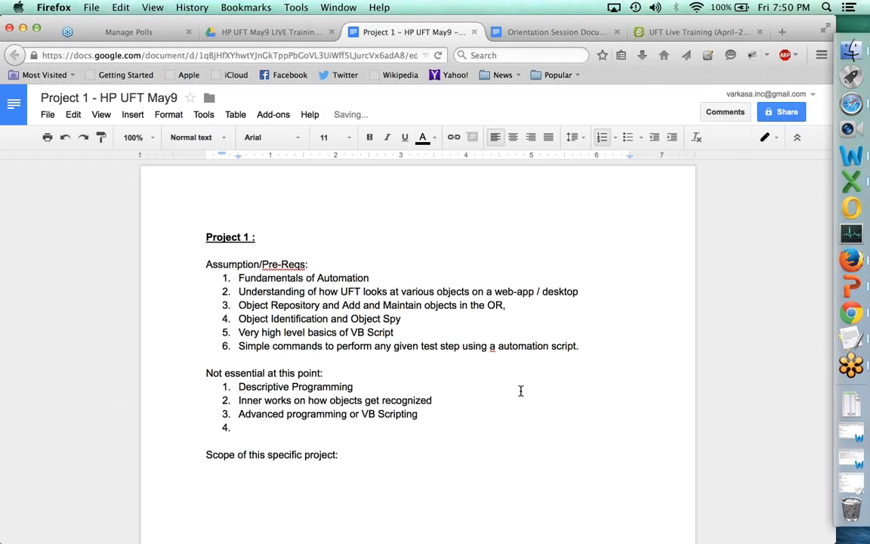
pyautogui.write('Any type of frameo')
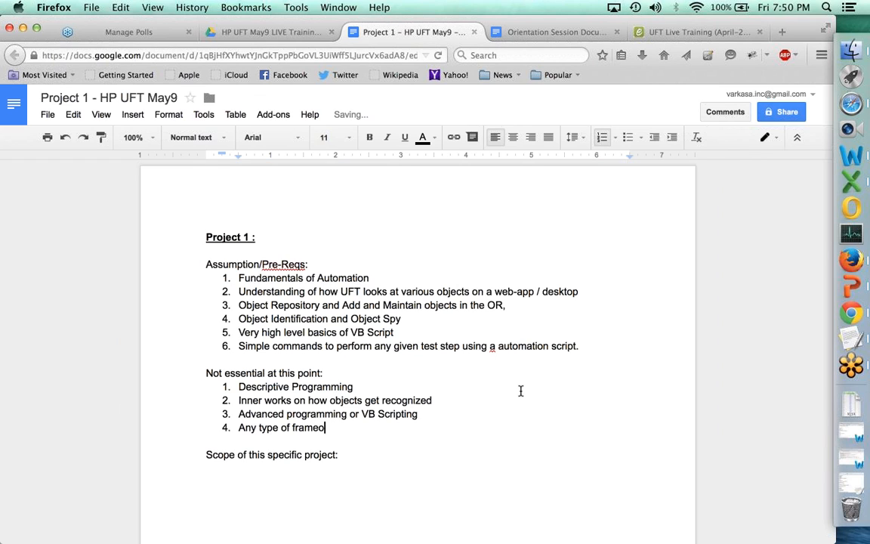
pyautogui.press('BackSpace')
pyautogui.write('works')
# - Make the headings "Not essential at this point:" and "Assumption/Pre-Reqs:" bold
pyautogui.click(344, 367)
pyautogui.tripleClick(343, 367)
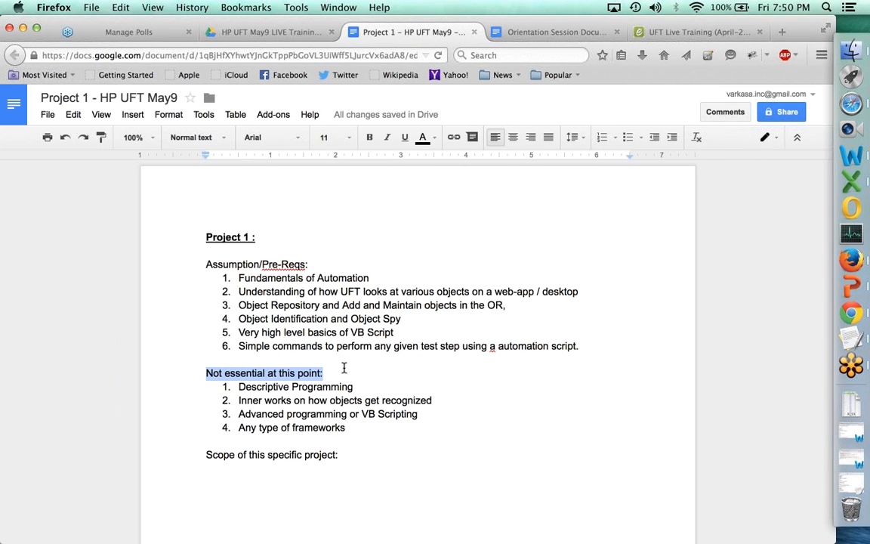
pyautogui.press('super+b')
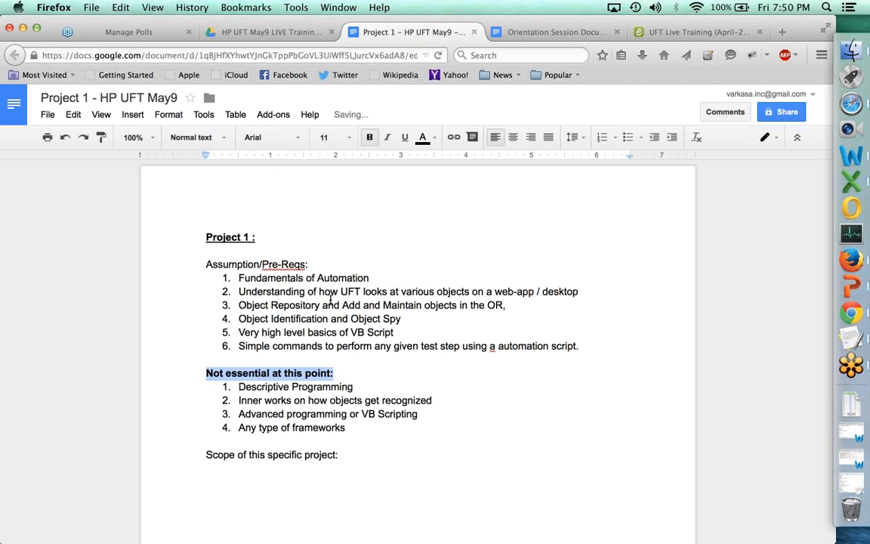
pyautogui.tripleClick(309, 265)
pyautogui.press('super+b')
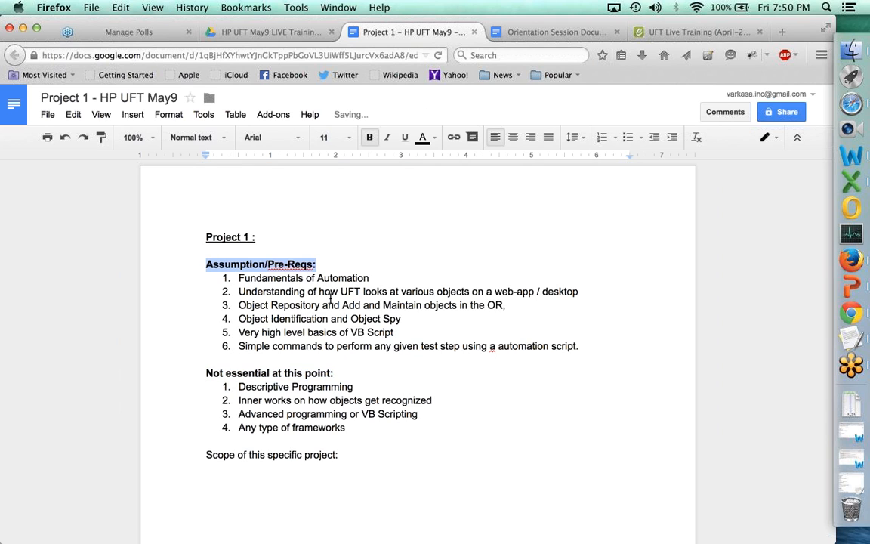
pyautogui.click(326, 290)
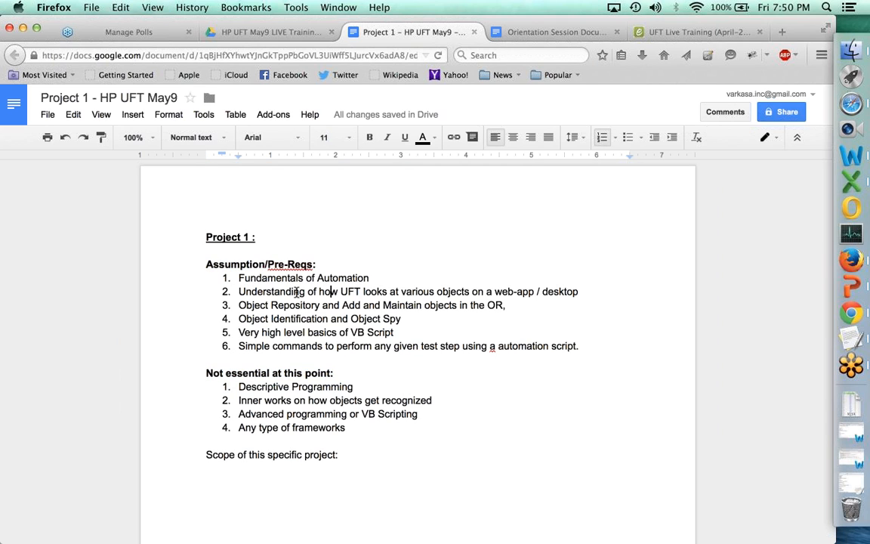
# - Copy the web address of the open UFT Live Training page and return to the Project 1 document
pyautogui.click(691, 32)
pyautogui.click(184, 56)
pyautogui.press('super+c')
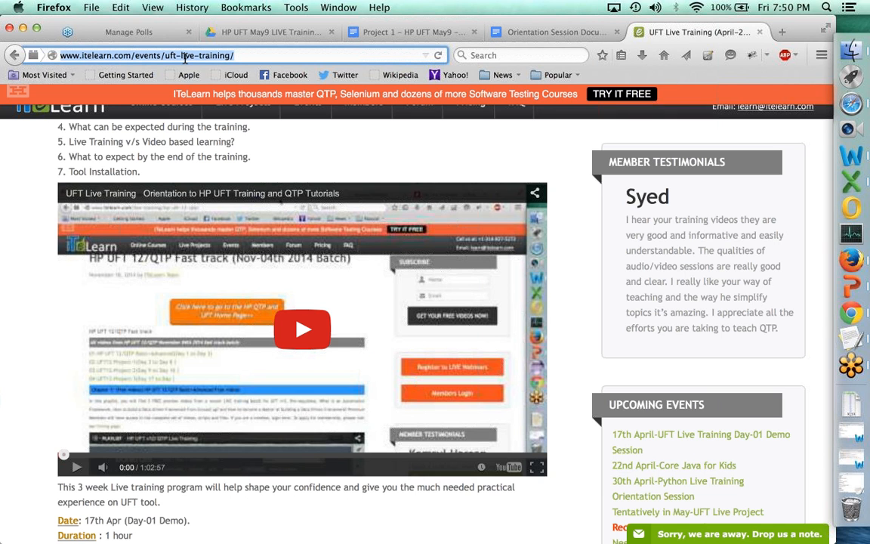
pyautogui.click(562, 32)
pyautogui.click(404, 32)
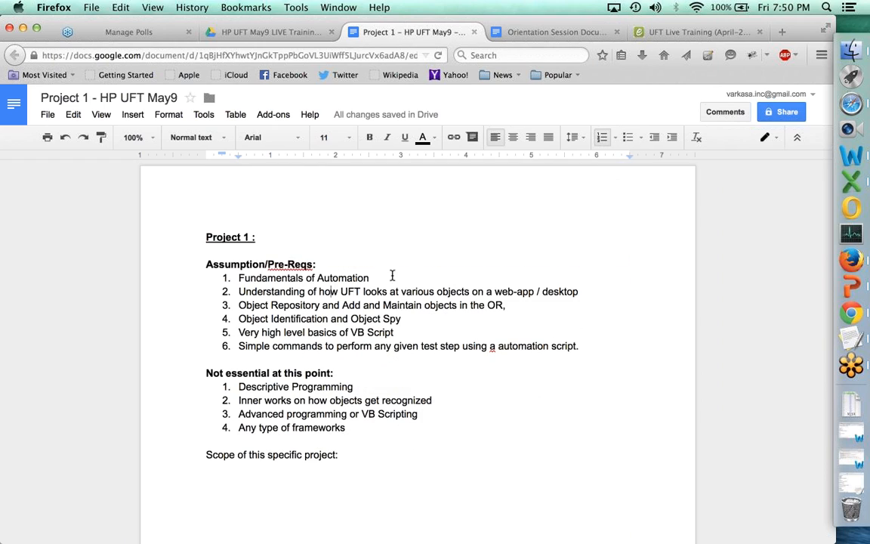
pyautogui.click(378, 261)
pyautogui.press('Down')
pyautogui.press('Down')
pyautogui.press('Down')
pyautogui.press('Return')
pyautogui.write('Pls ')
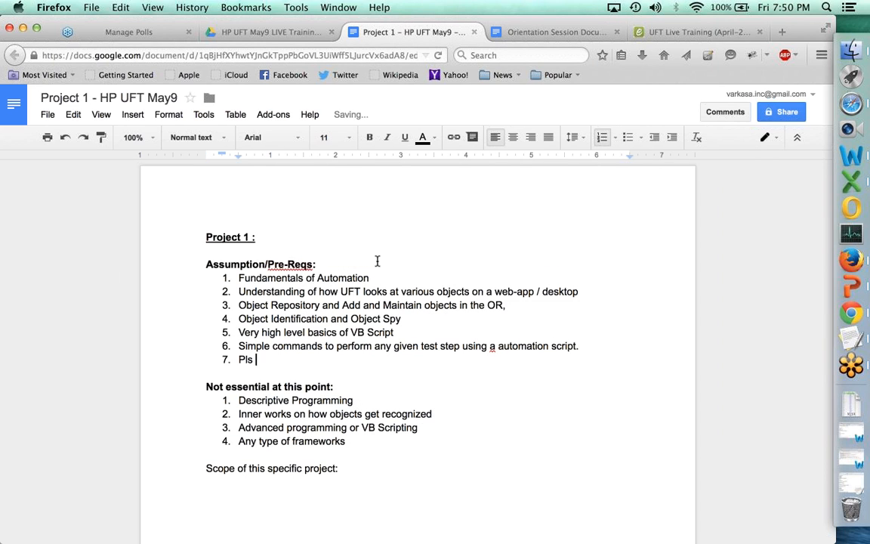
pyautogui.write('watch and follow ins')
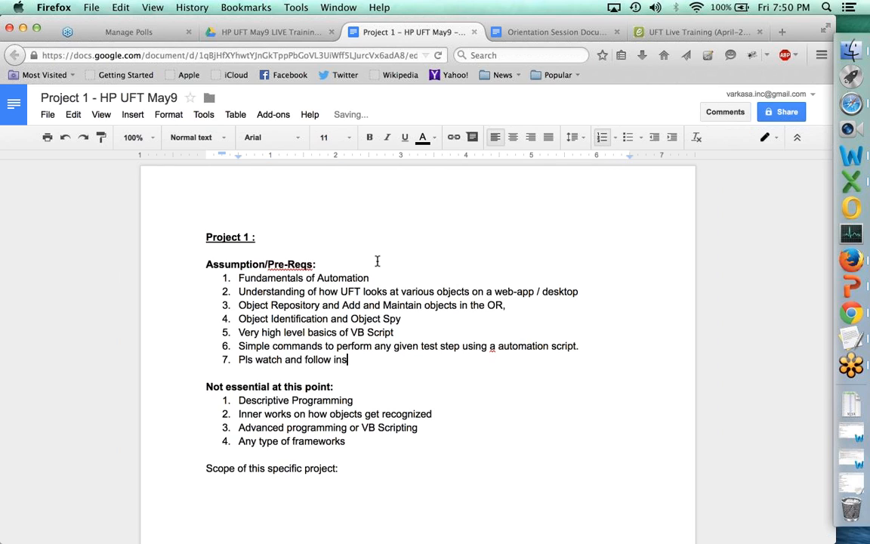
pyautogui.write('trcu')
pyautogui.press('BackSpace')
pyautogui.press('BackSpace')
pyautogui.write('uctions from')
pyautogui.press('super+v')
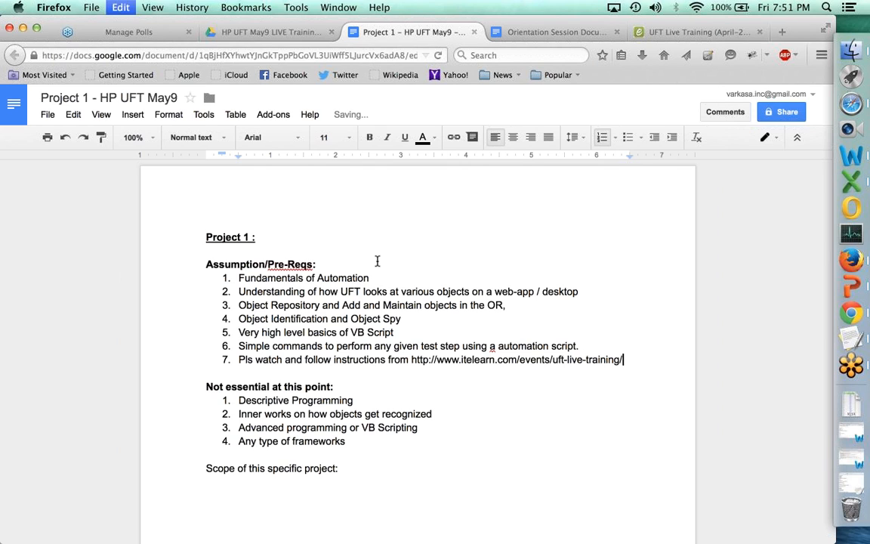
# - Make the heading "Scope of this specific project:" bold and underlined
pyautogui.click(385, 471)
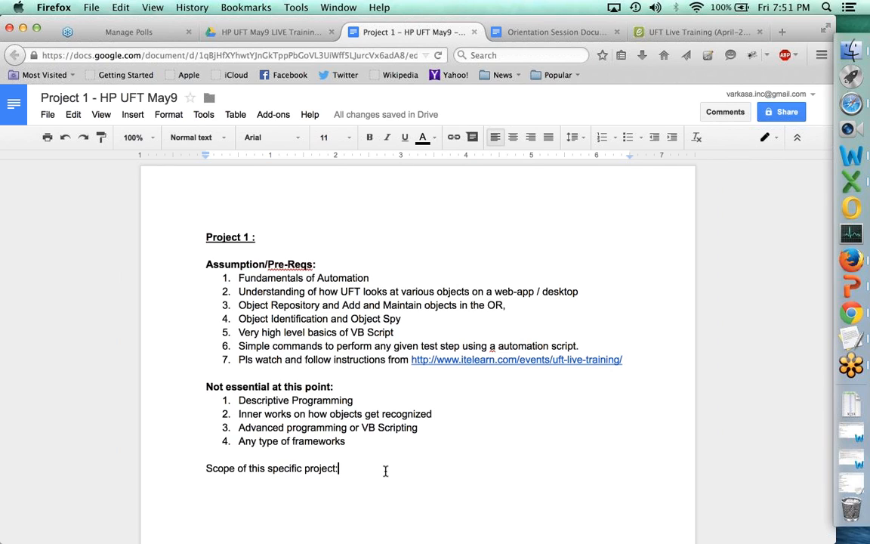
pyautogui.tripleClick(385, 470)
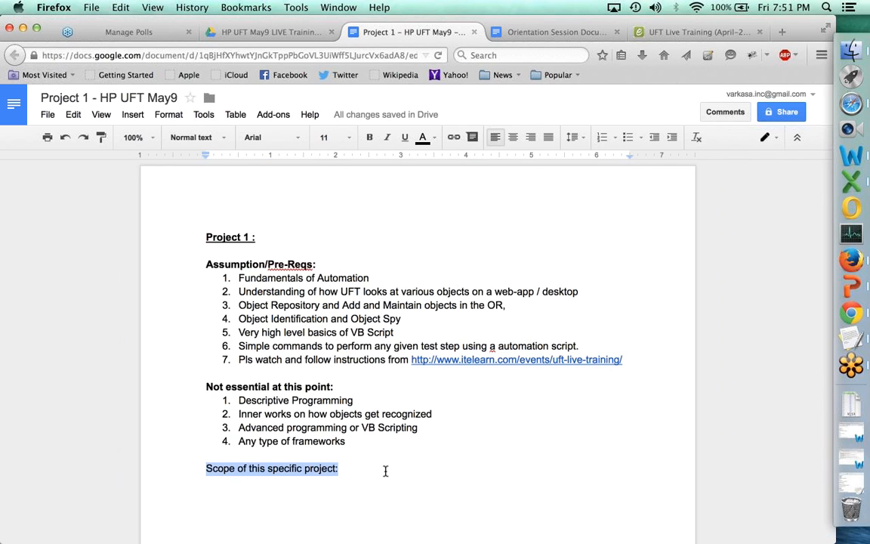
pyautogui.press('super+b')
pyautogui.press('super+u')
pyautogui.click(385, 470)
# - Start a numbered list below the scope heading with the first item "Custom Data Driven Framework"
pyautogui.press('Return')
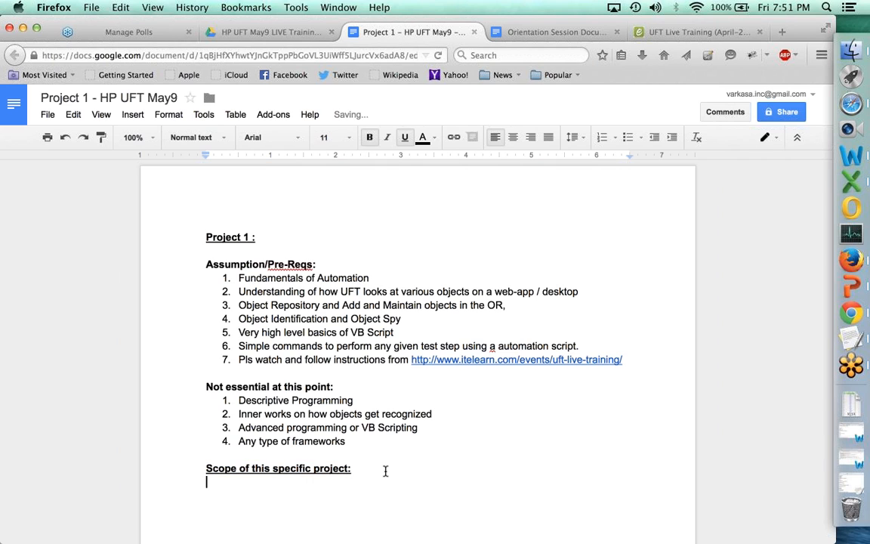
pyautogui.click(602, 137)
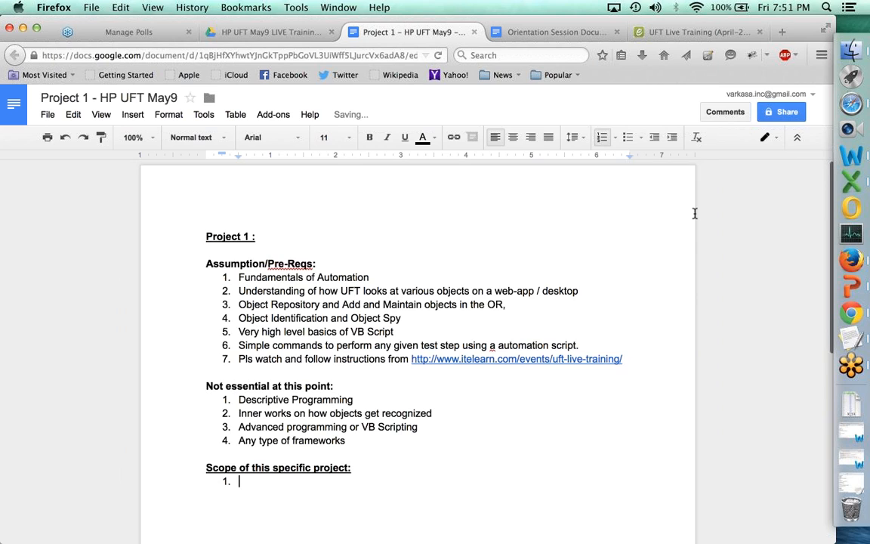
pyautogui.scroll(-2, 694, 213)
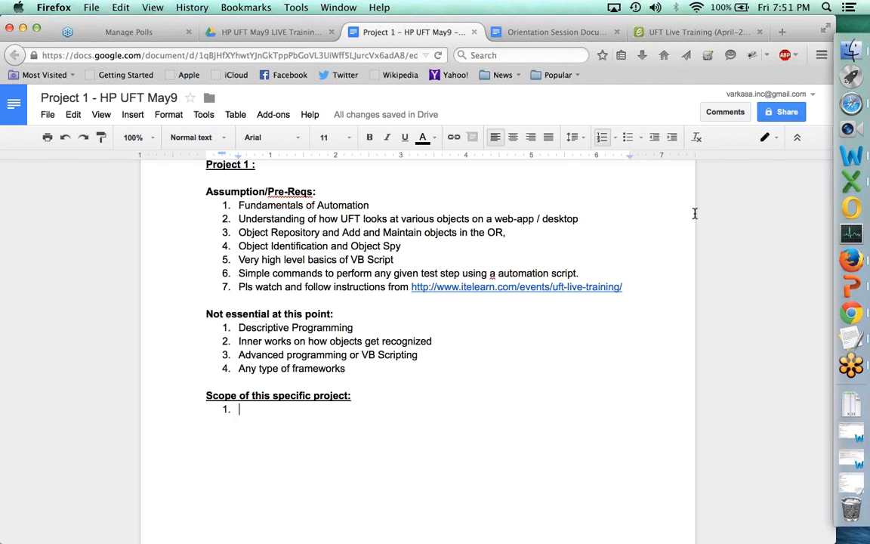
pyautogui.write('Custom Dat')
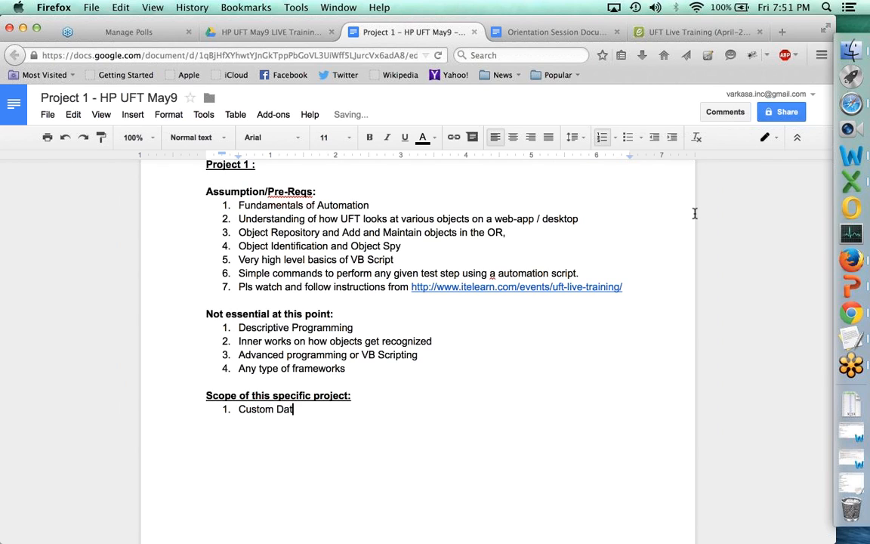
pyautogui.write('a Driven Frame')
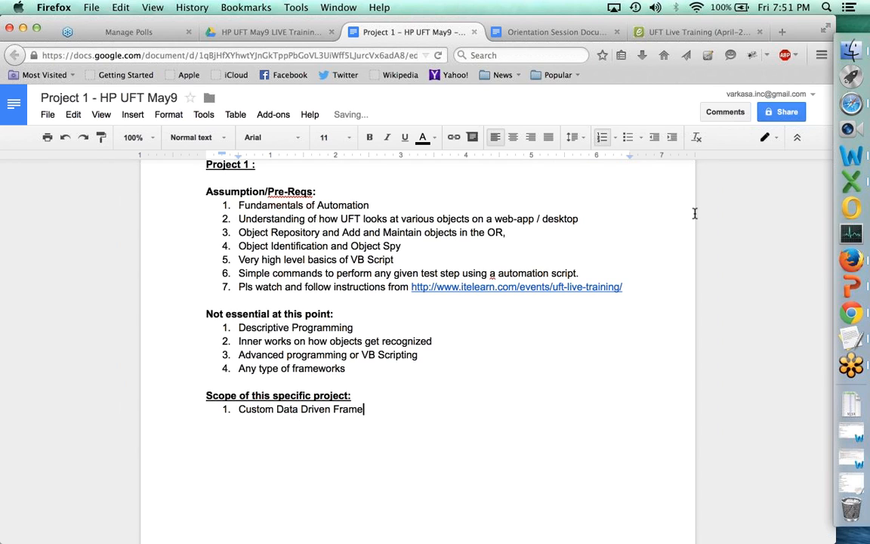
pyautogui.write('work')
# - Add the second scope item "On a simple web app that has various types of objects"
pyautogui.press('Return')
pyautogui.write('On a smipl')
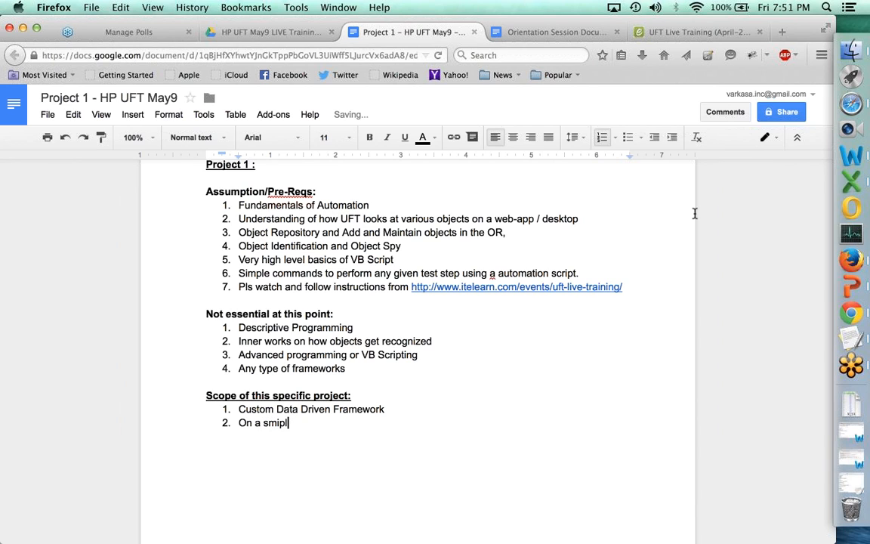
pyautogui.press('BackSpace')
pyautogui.press('BackSpace')
pyautogui.press('BackSpace')
pyautogui.press('BackSpace')
pyautogui.write('imple web app tha')
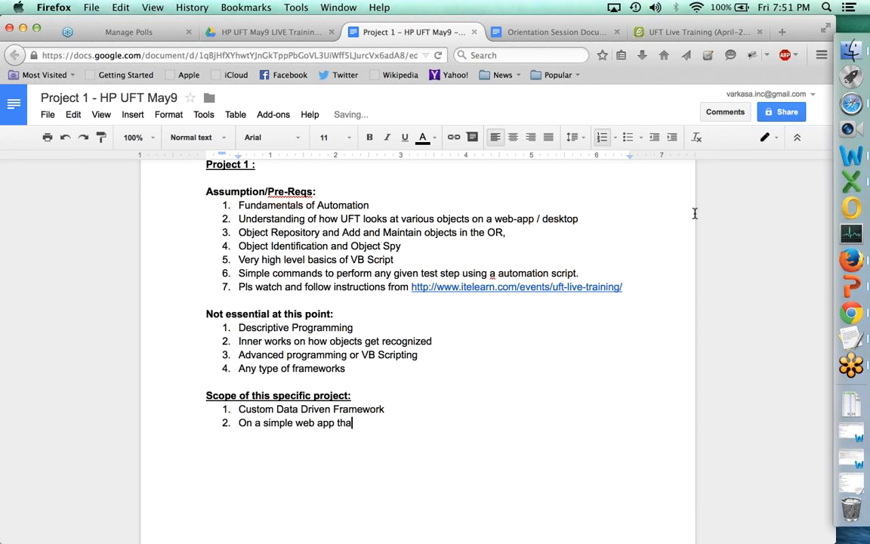
pyautogui.write('t has ')
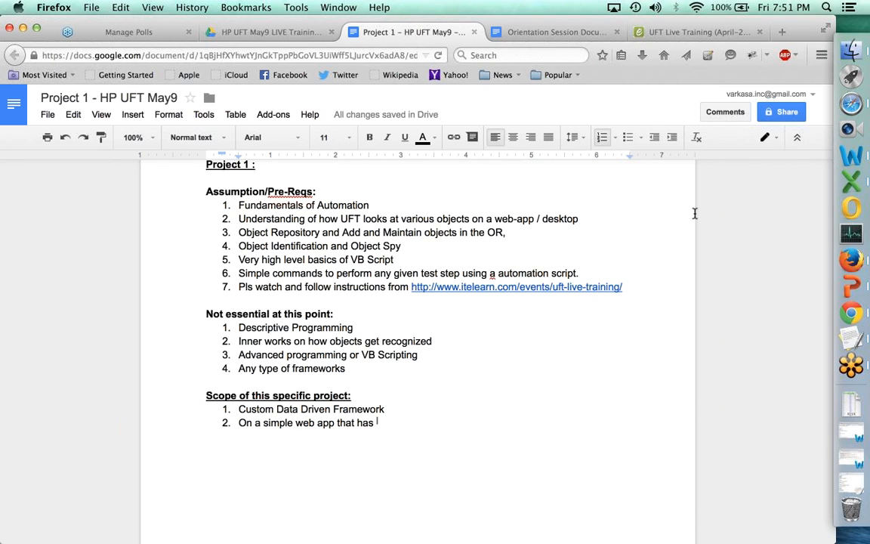
pyautogui.write('various')
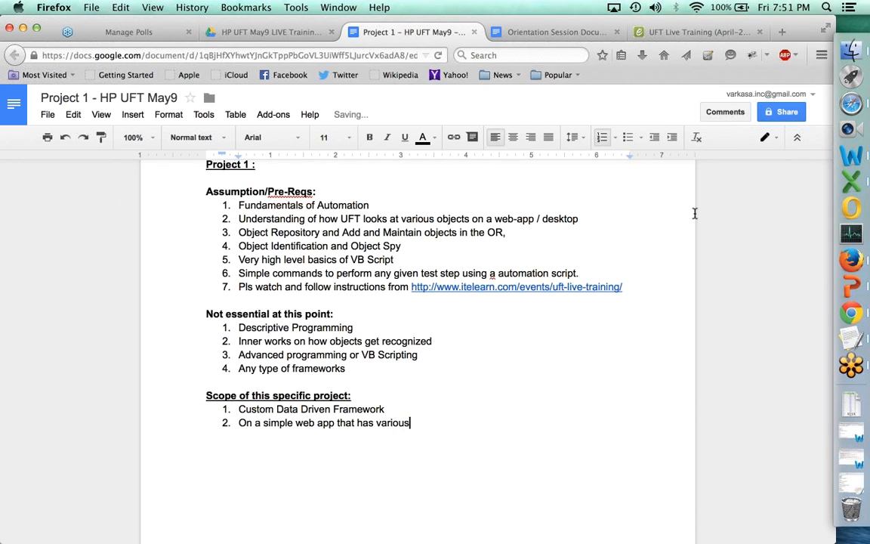
pyautogui.write(' types of objects')
# - Add the third scope item "And the web app also is data focused"
pyautogui.press('Return')
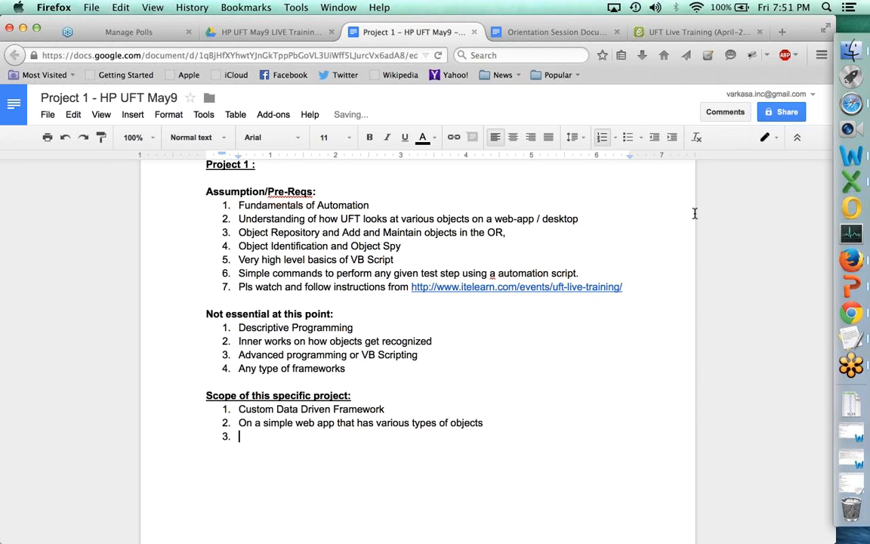
pyautogui.write('And the we')
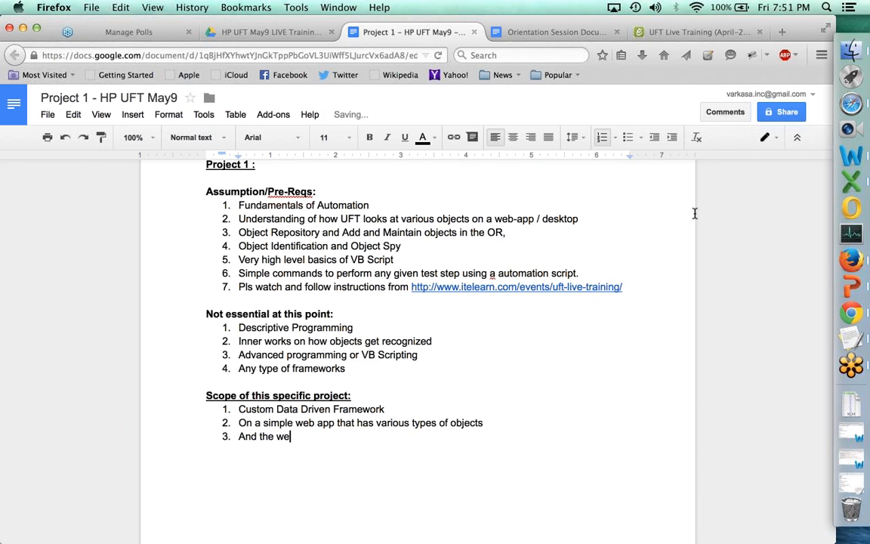
pyautogui.write('b app alsos')
pyautogui.press('BackSpace')
pyautogui.press('BackSpace')
pyautogui.write('o ')
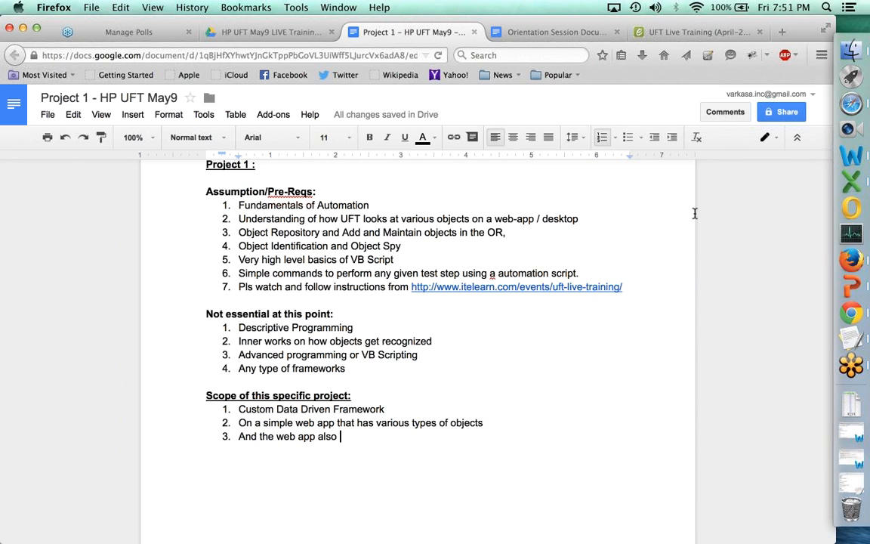
pyautogui.write('is dat')
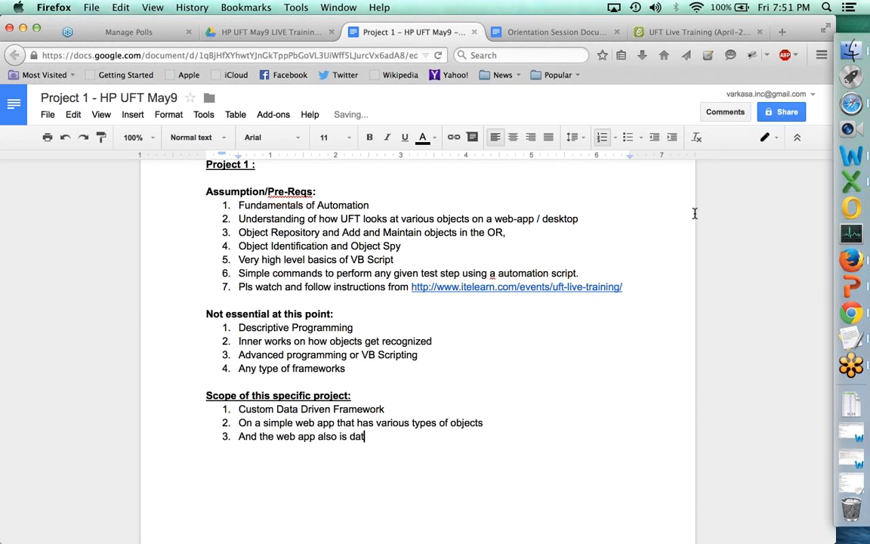
pyautogui.write('a focused')
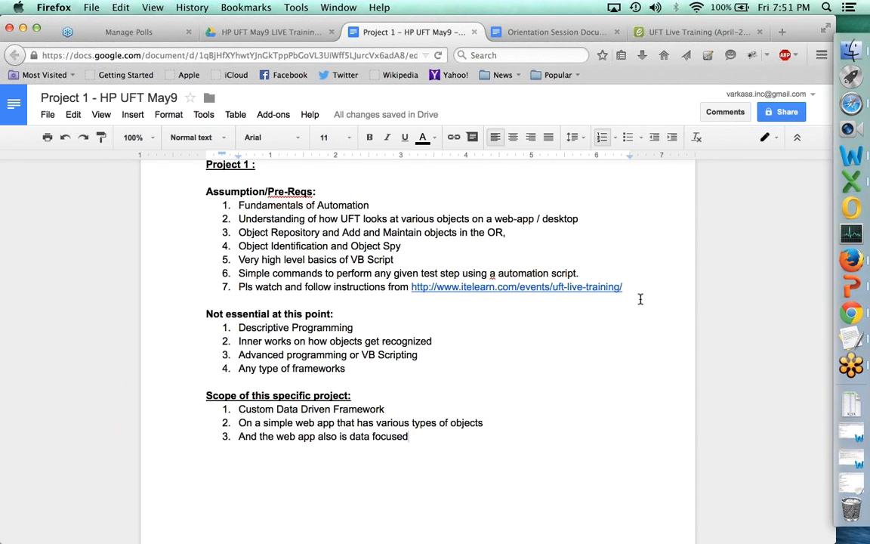
# - Append "???" to the end of the scope item "Custom Data Driven Framework"
pyautogui.doubleClick(358, 408)
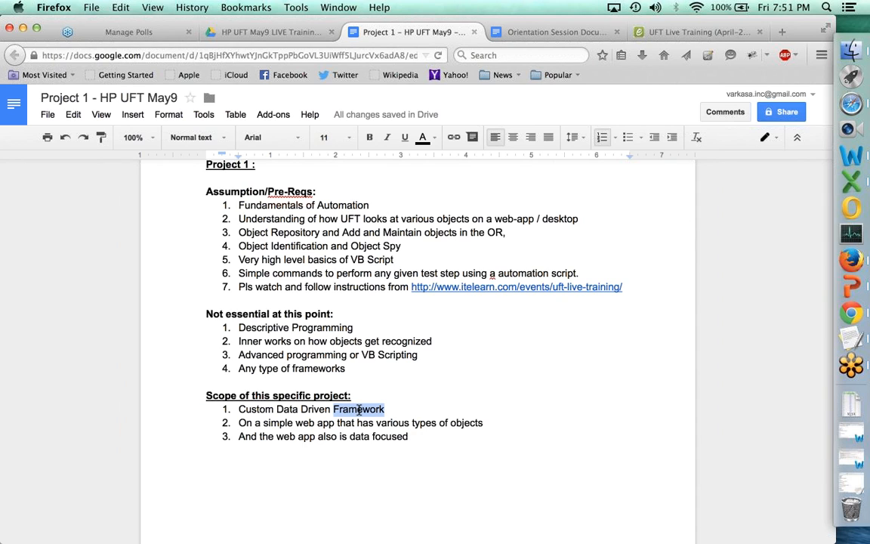
pyautogui.click(419, 412)
pyautogui.write('??')
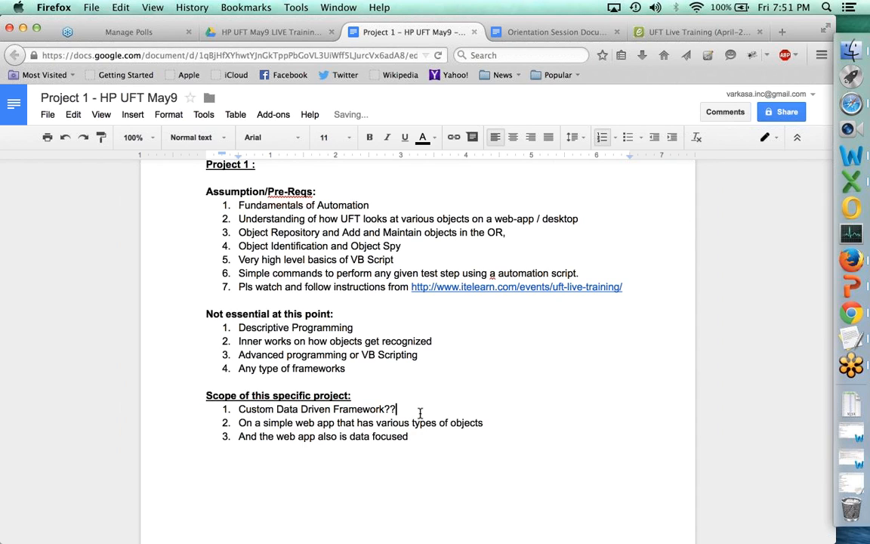
pyautogui.write('?')
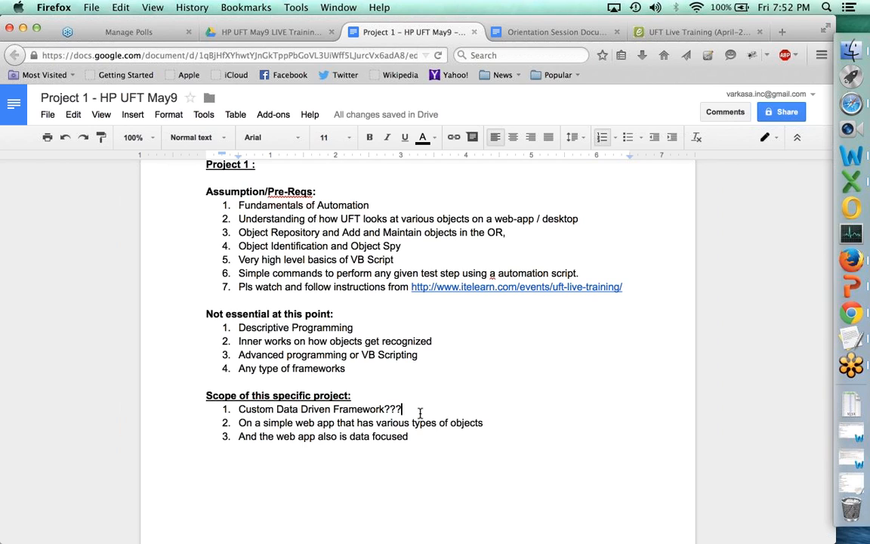
# - Set the document's zoom level to 150%
pyautogui.click(420, 412)
pyautogui.click(149, 139)
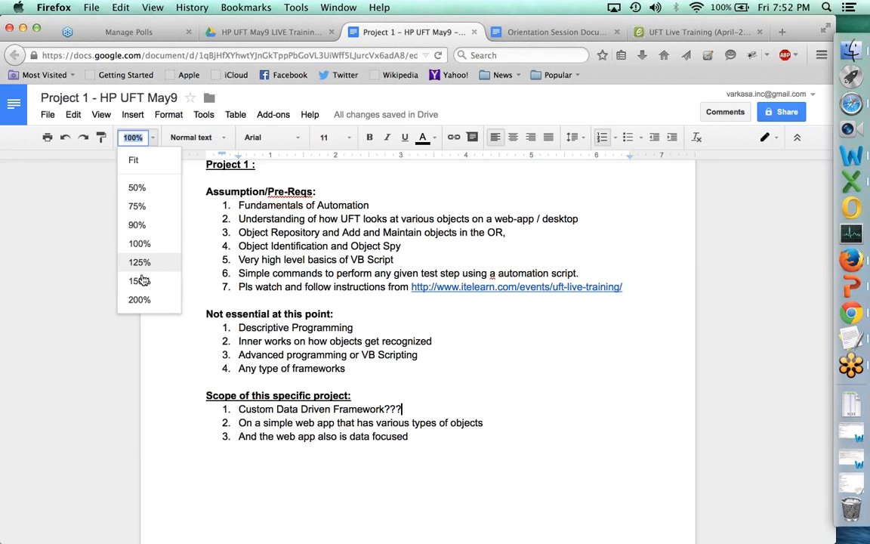
pyautogui.click(140, 280)
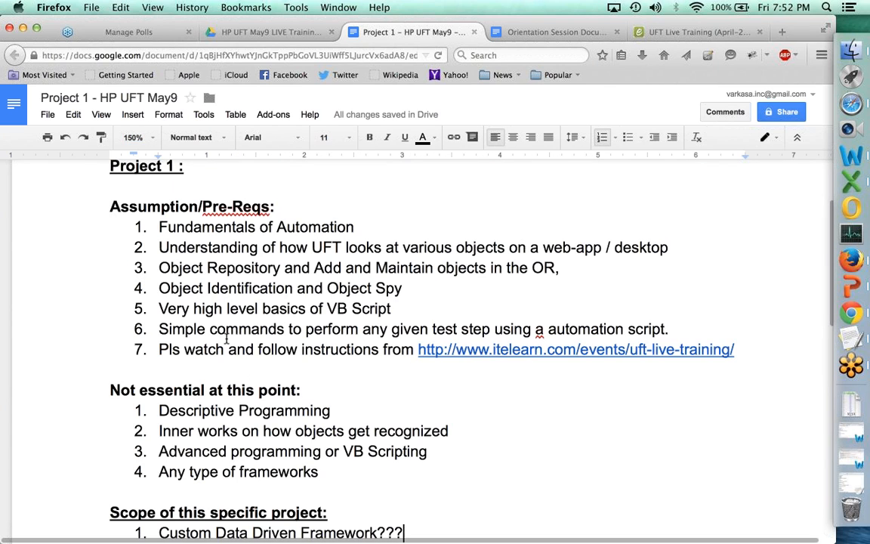
pyautogui.scroll(-1, 226, 339)
pyautogui.scroll(-5, 226, 339)
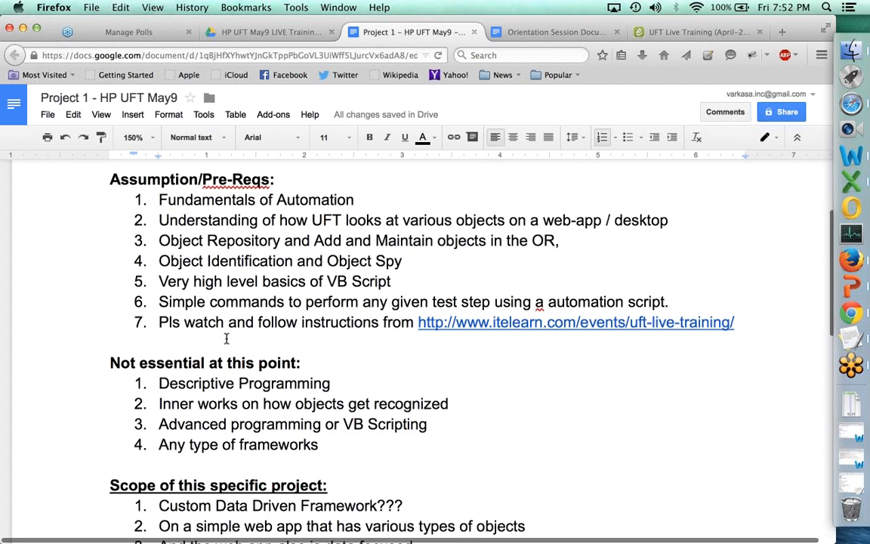
pyautogui.scroll(-5, 227, 339)
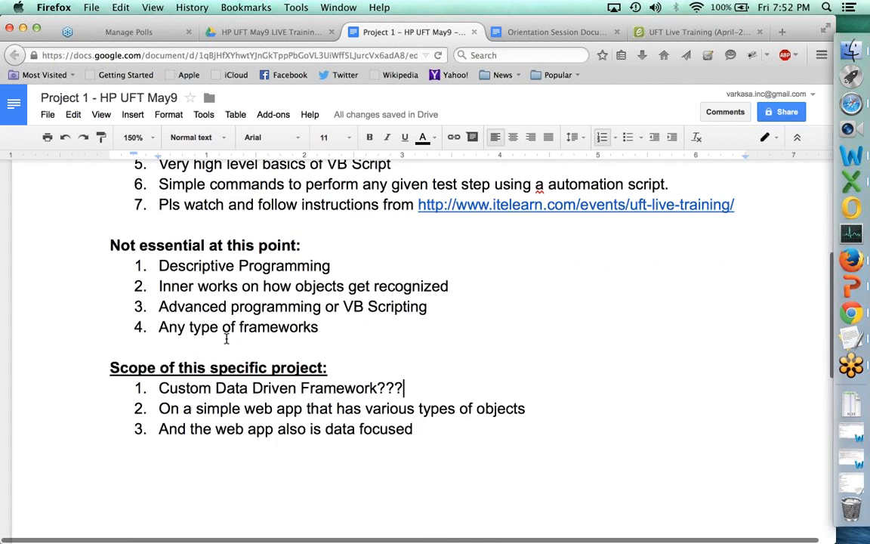
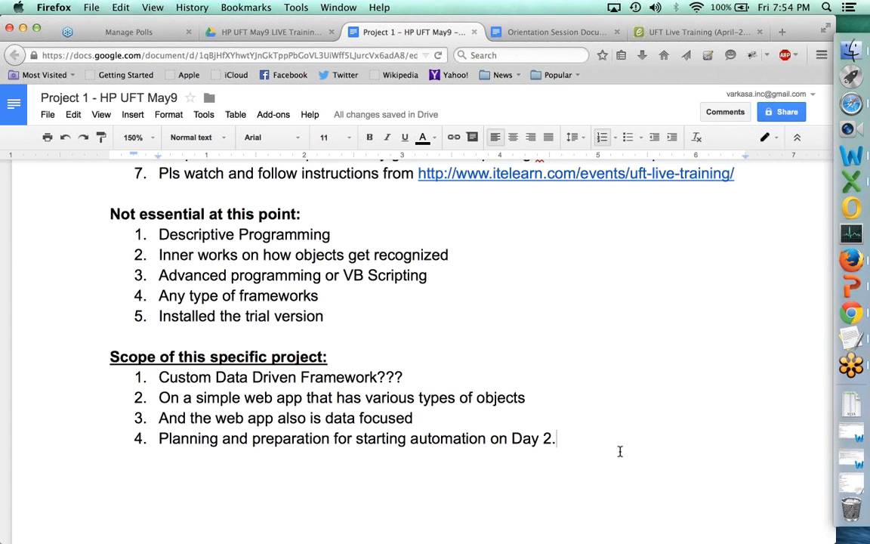
# - Create a new Google Sheets spreadsheet in the HP UFT May9 LIVE Training folder on Google Drive
pyautogui.click(255, 32)
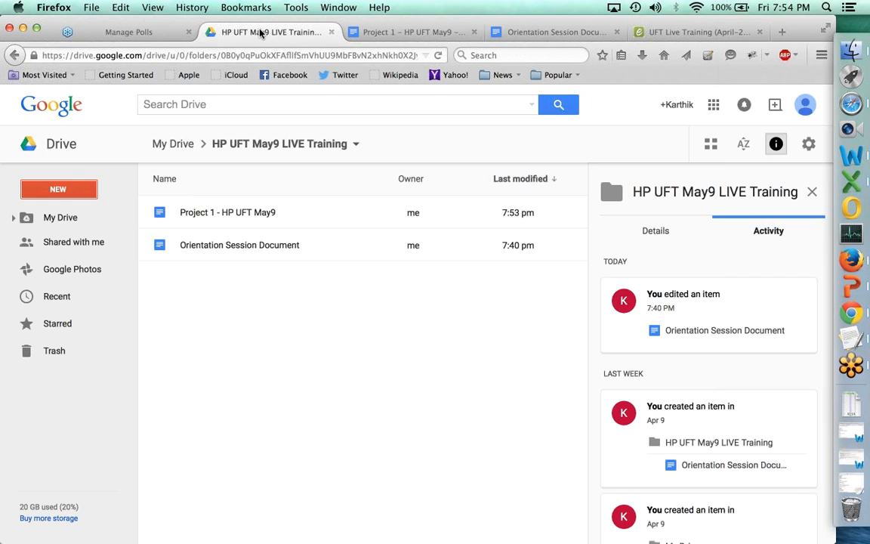
pyautogui.click(60, 188)
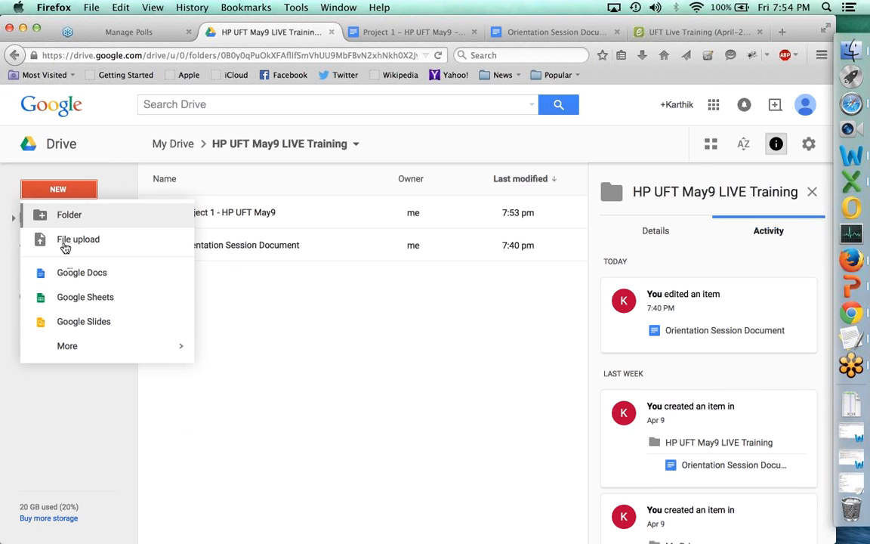
pyautogui.click(81, 297)
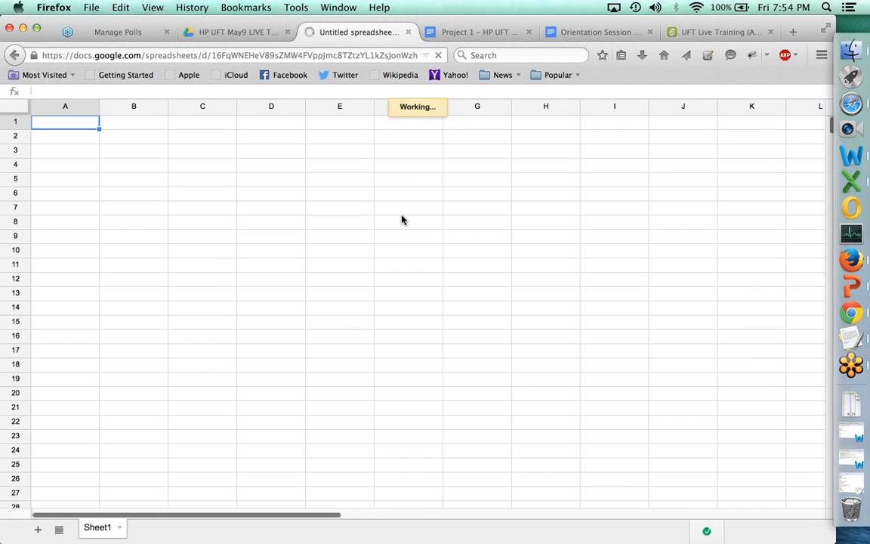
# - Rename the spreadsheet's Sheet1 to "High Level Plan"
pyautogui.rightClick(104, 528)
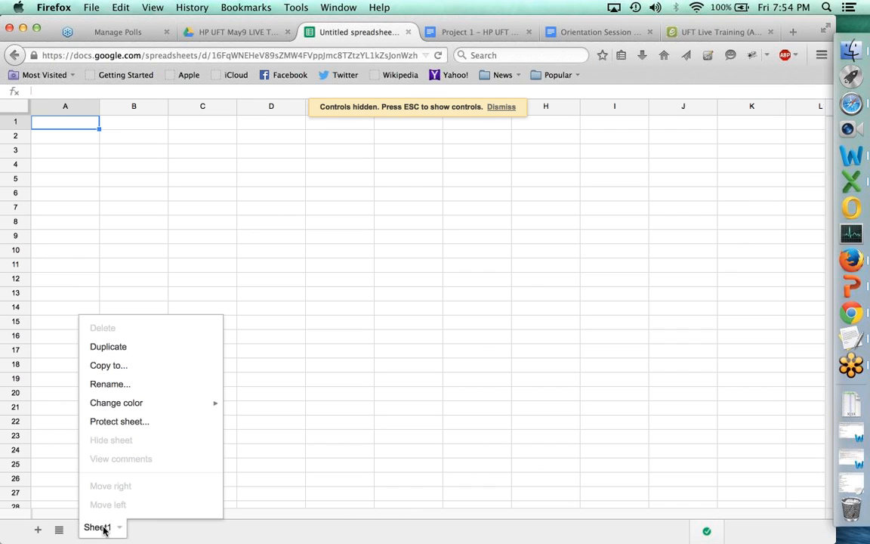
pyautogui.click(125, 389)
pyautogui.write('High L')
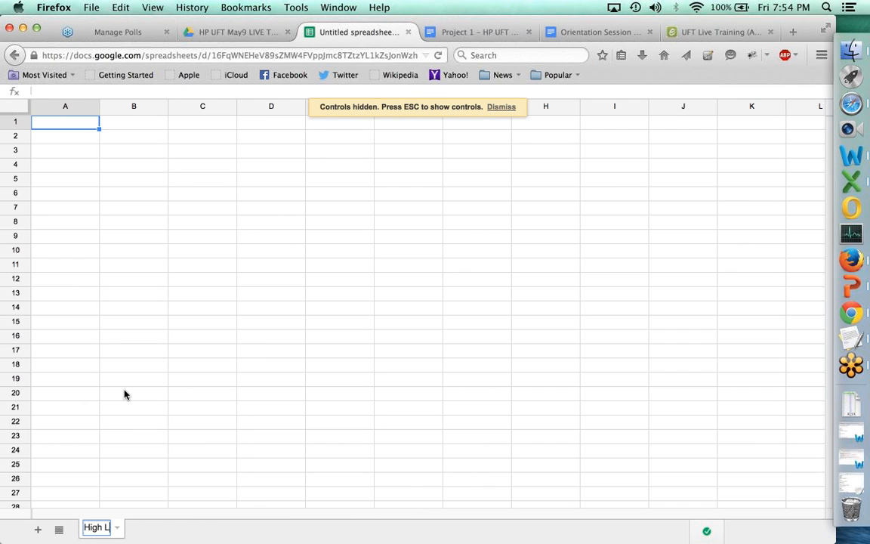
pyautogui.write('evel Plan')
pyautogui.press('Return')
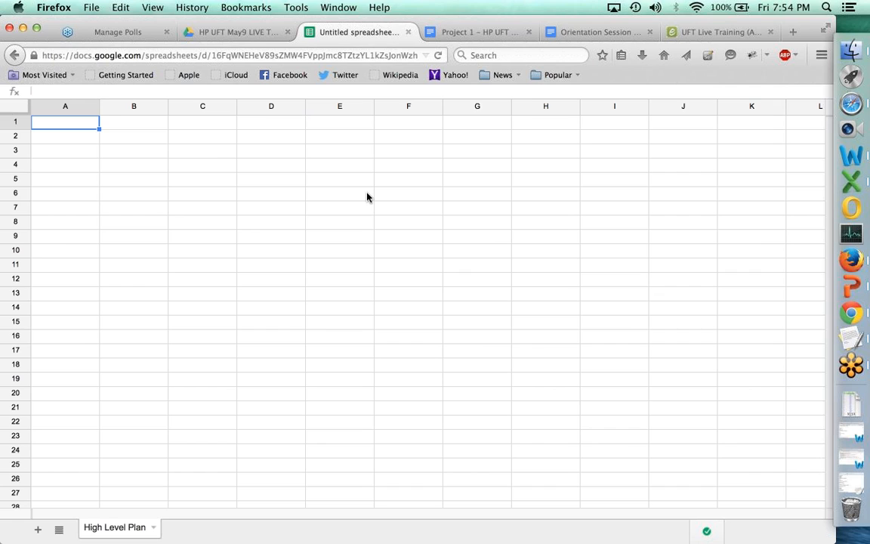
# - Enter the title "Project 1" in A1, then "Scope" in A2 with "Data Driven Framework" in B2
pyautogui.doubleClick(79, 127)
pyautogui.write('Project 1')
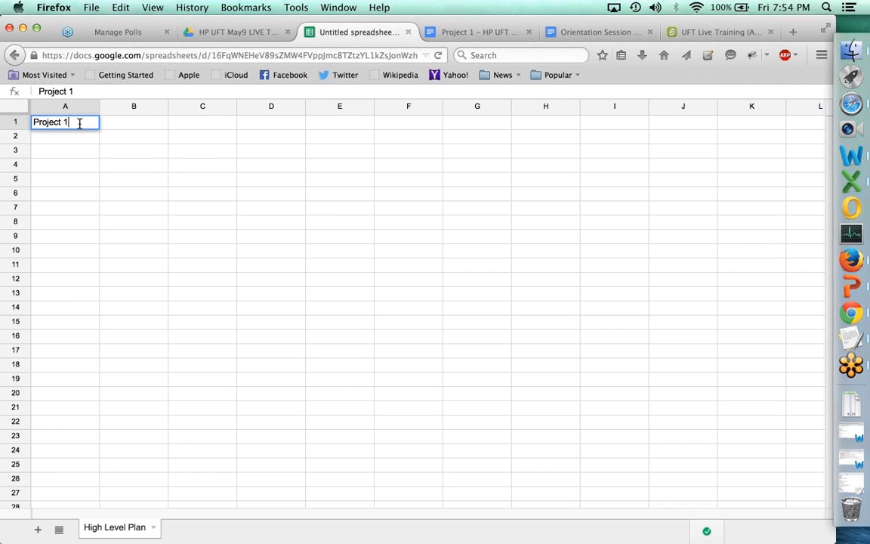
pyautogui.press('Return')
pyautogui.write('D')
pyautogui.press('BackSpace')
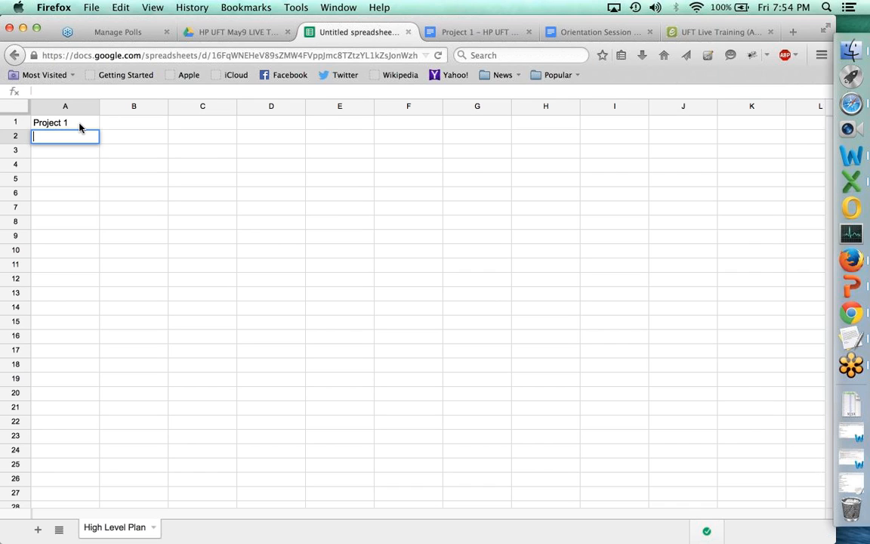
pyautogui.write('Scope')
pyautogui.press('Tab')
pyautogui.write('Da')
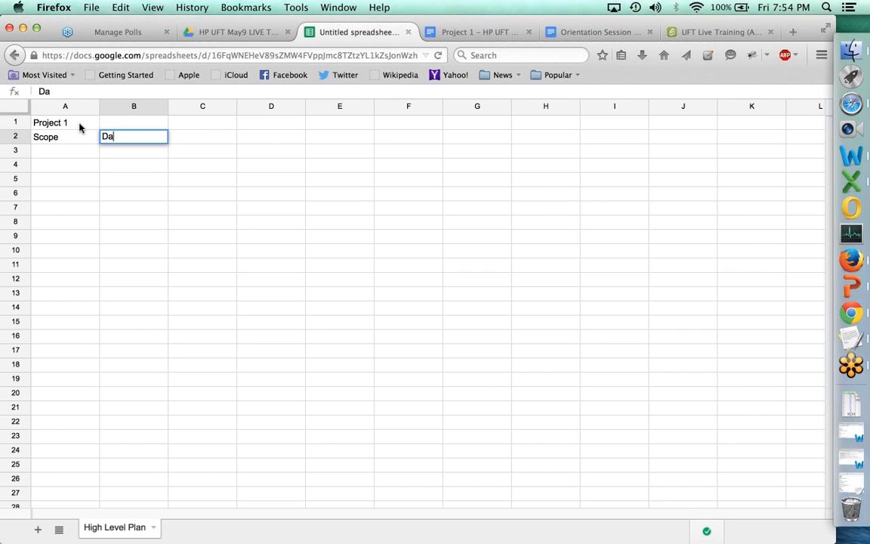
pyautogui.write('ta Driven Framework')
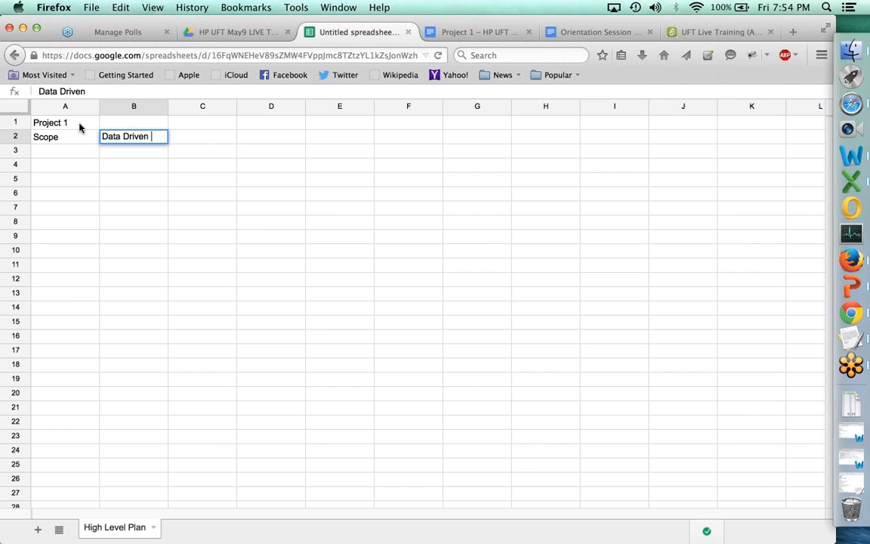
pyautogui.press('Return')
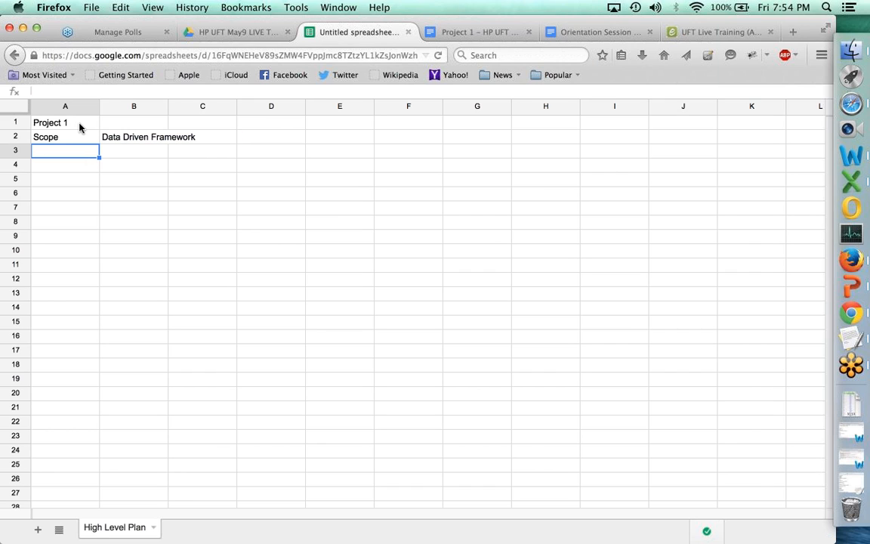
# - Add the label "AUT" in A3 with the placeholder "???" in B3
pyautogui.write('AUT')
pyautogui.press('Tab')
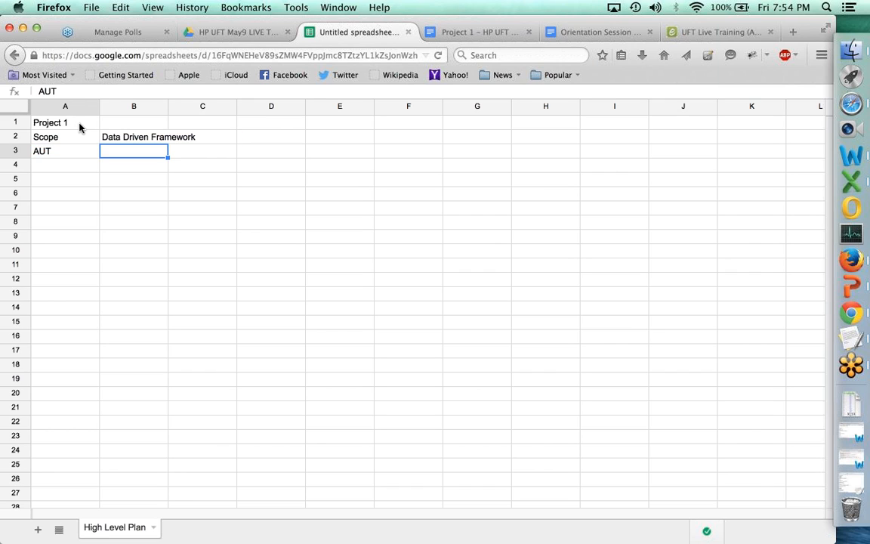
pyautogui.write('???')
pyautogui.press('Return')
# - Add the labels "Start Date" in A4 and "End Date" in A5
pyautogui.write('Start D')
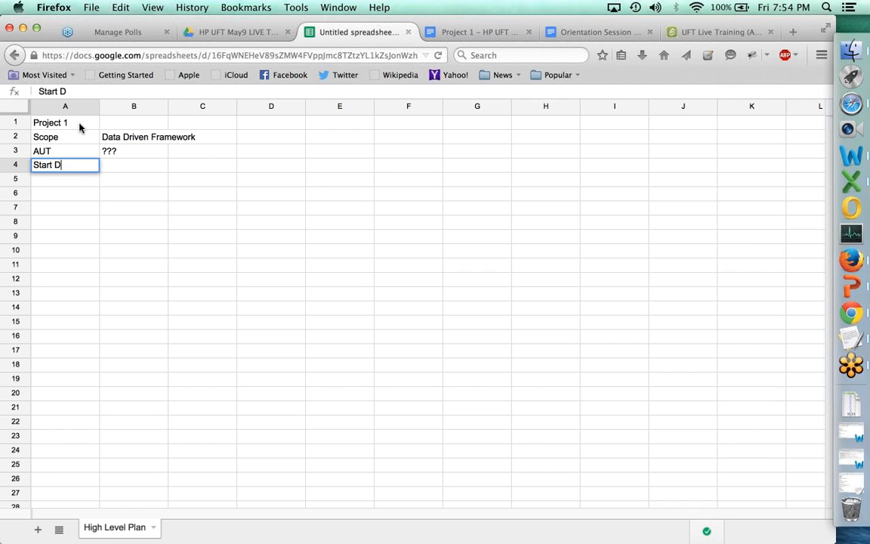
pyautogui.write('ate')
pyautogui.press('Return')
pyautogui.write('End Date')
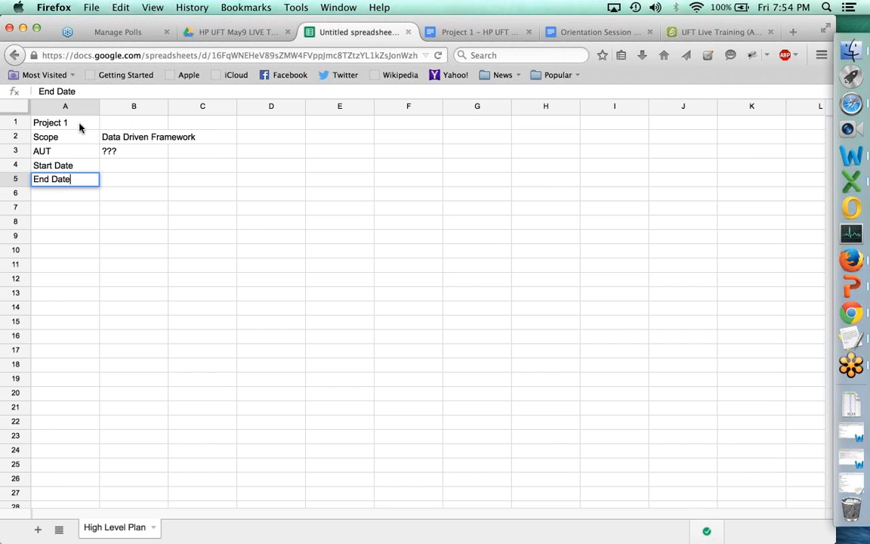
pyautogui.press('Return')
# - Label A6 "In Scope" and A7 "Out of Scope" below the date labels
pyautogui.write('Out of Scope')
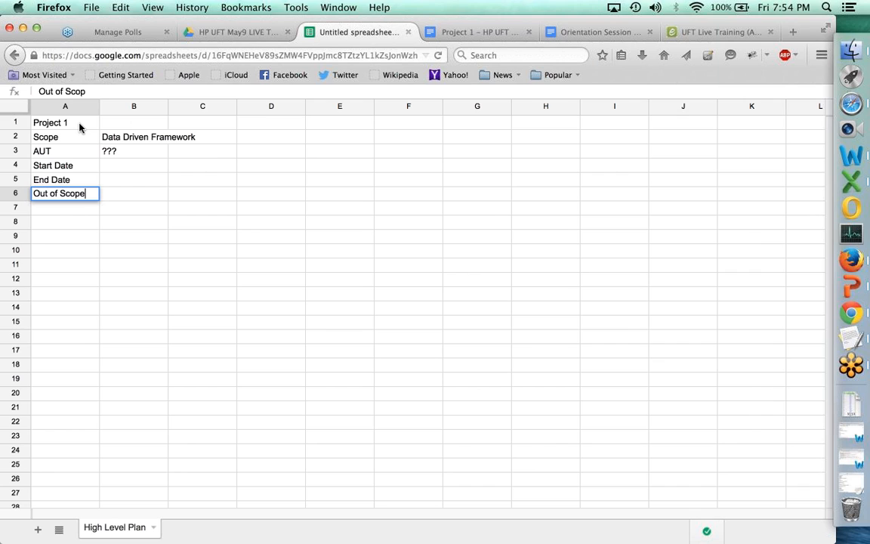
pyautogui.press('Tab')
pyautogui.press('Left')
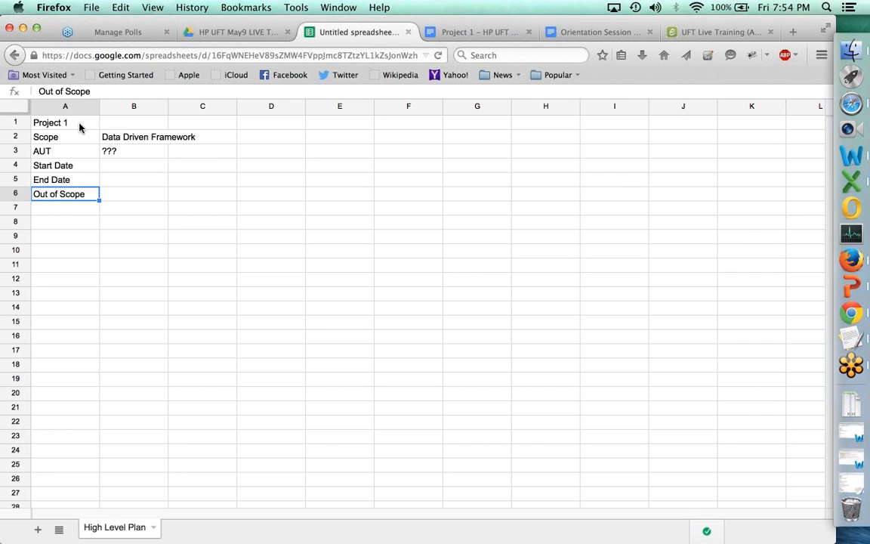
pyautogui.press('super+c')
pyautogui.press('Down')
pyautogui.press('super+v')
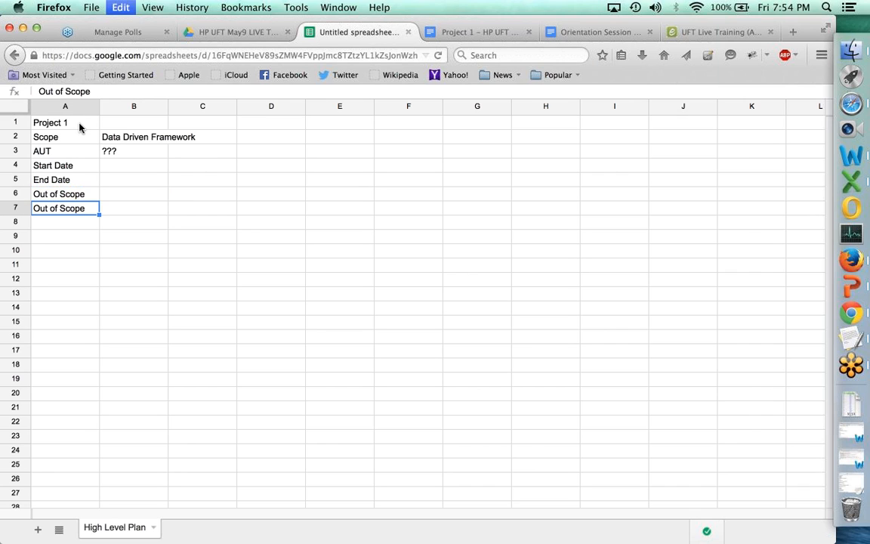
pyautogui.press('Up')
pyautogui.write('In Scope')
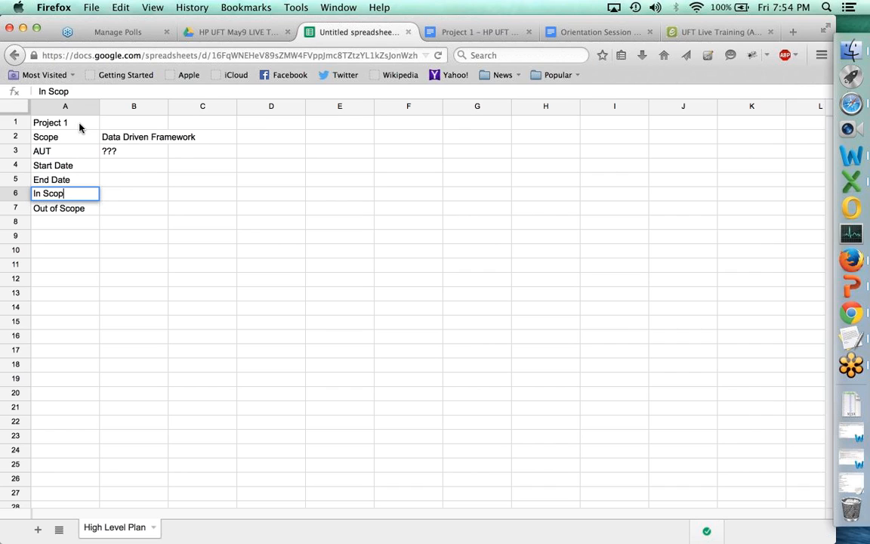
pyautogui.press('Return')
# - Enter the column headings "Step", "Description" and "Status" in cells A9 to C9
pyautogui.press('Down')
pyautogui.press('Down')
pyautogui.press('Down')
pyautogui.press('Up')
pyautogui.write('Step')
pyautogui.press('Tab')
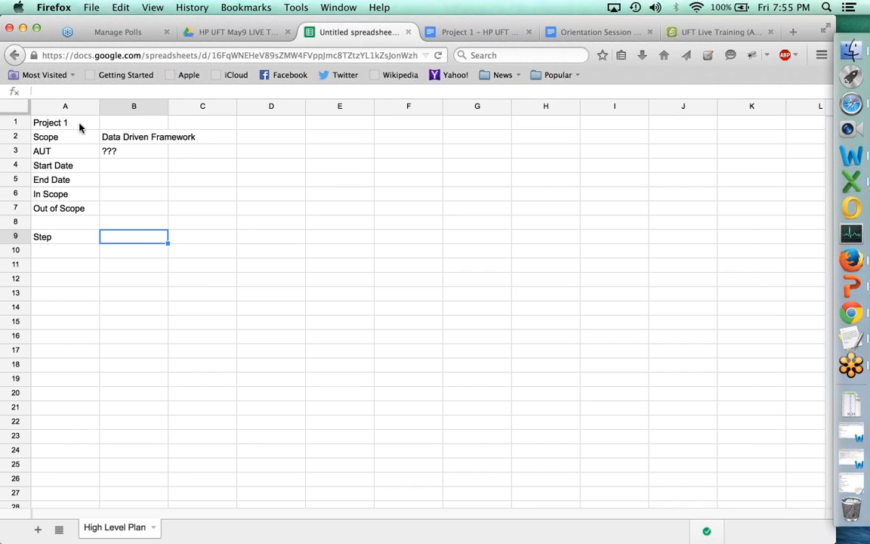
pyautogui.write('DEscri')
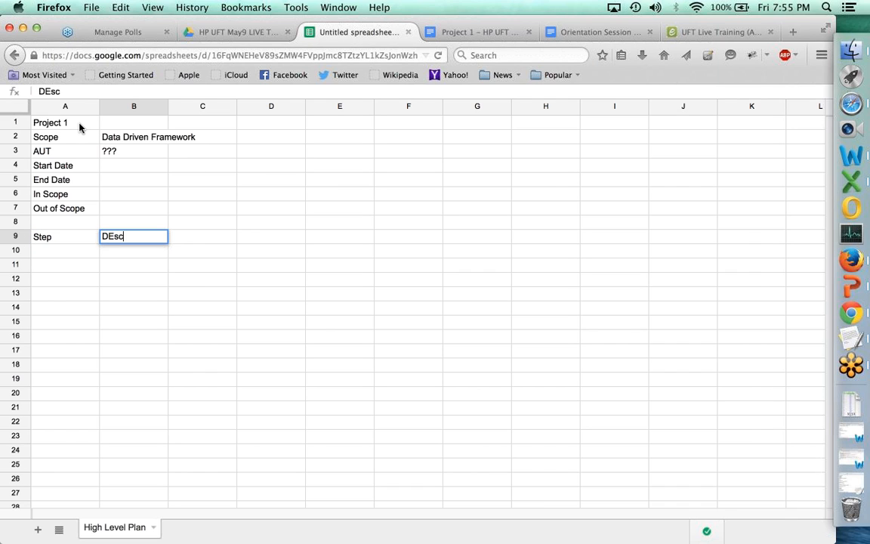
pyautogui.press('BackSpace')
pyautogui.press('BackSpace')
pyautogui.press('BackSpace')
pyautogui.press('BackSpace')
pyautogui.press('BackSpace')
pyautogui.write('escription')
pyautogui.press('Tab')
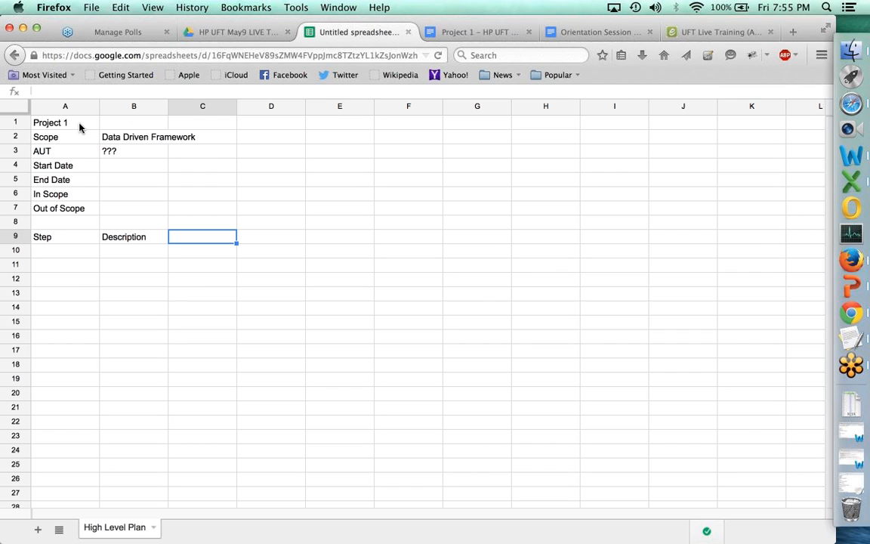
pyautogui.write('Status')
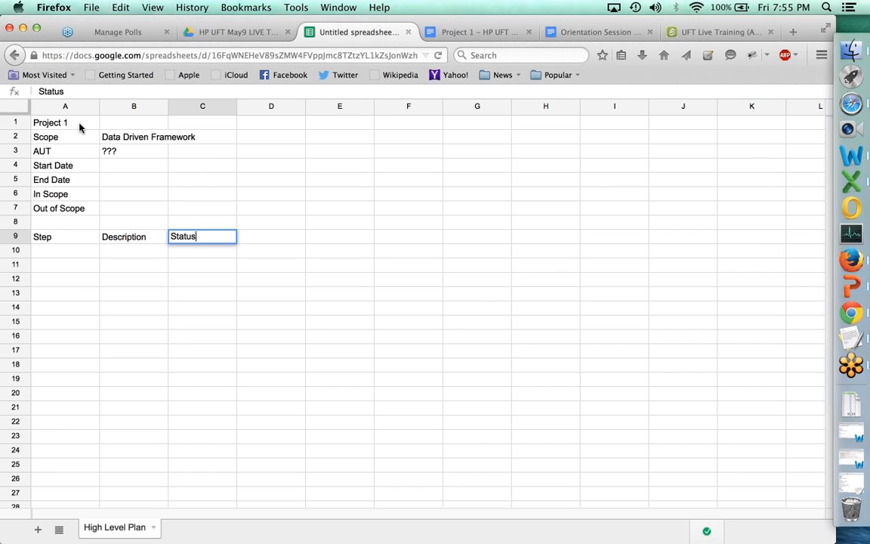
pyautogui.press('Tab')
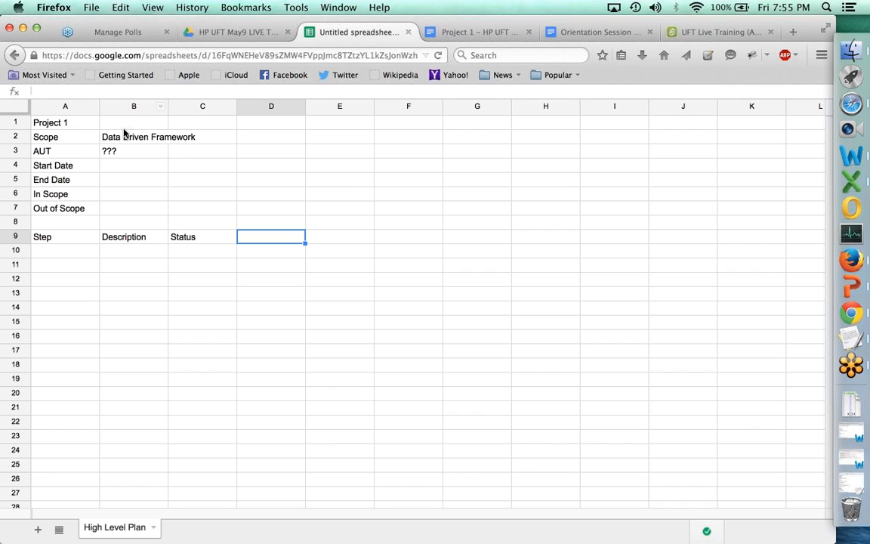
# - Make the "Project 1" title in A1 bold
pyautogui.click(78, 121)
pyautogui.press('super+b')
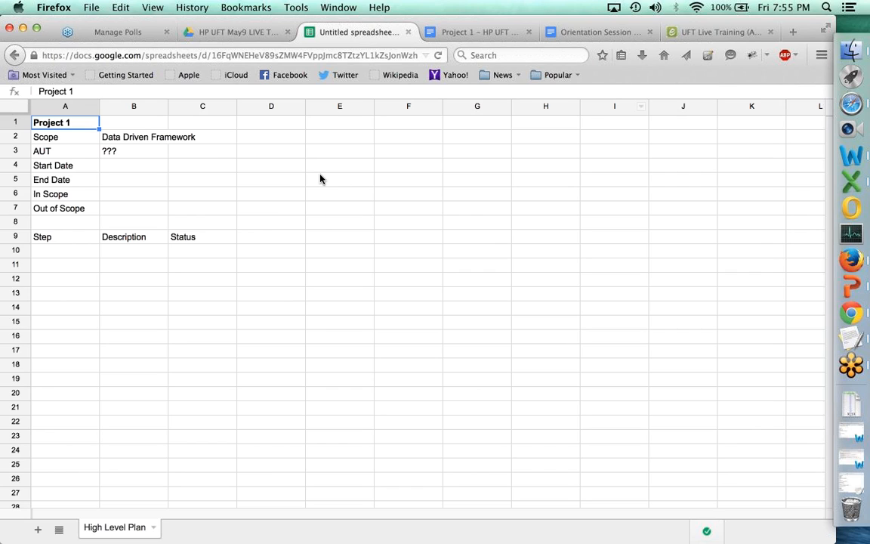
pyautogui.click(173, 156)
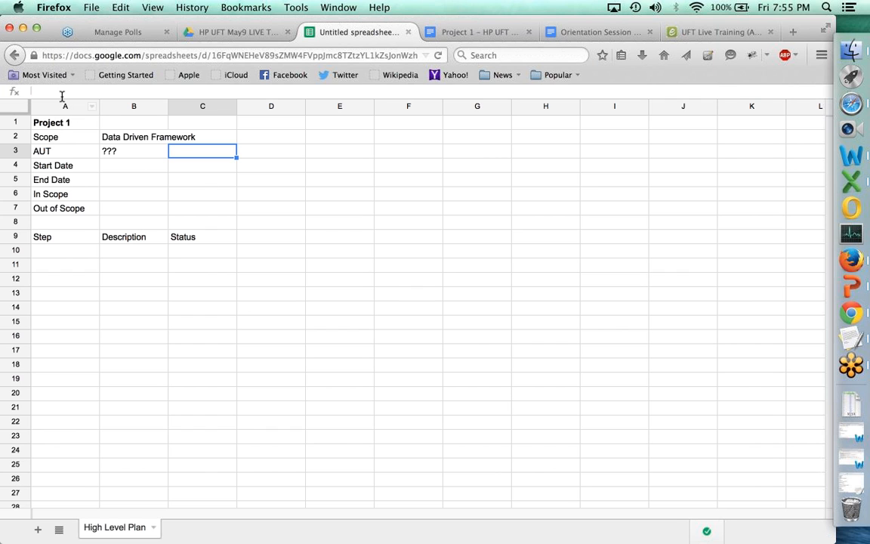
pyautogui.click(87, 9)
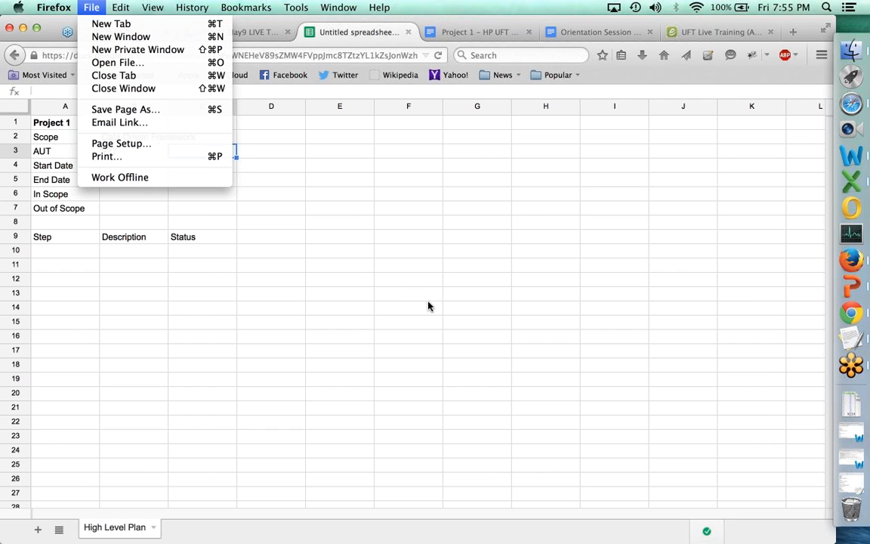
pyautogui.click(428, 302)
pyautogui.click(460, 32)
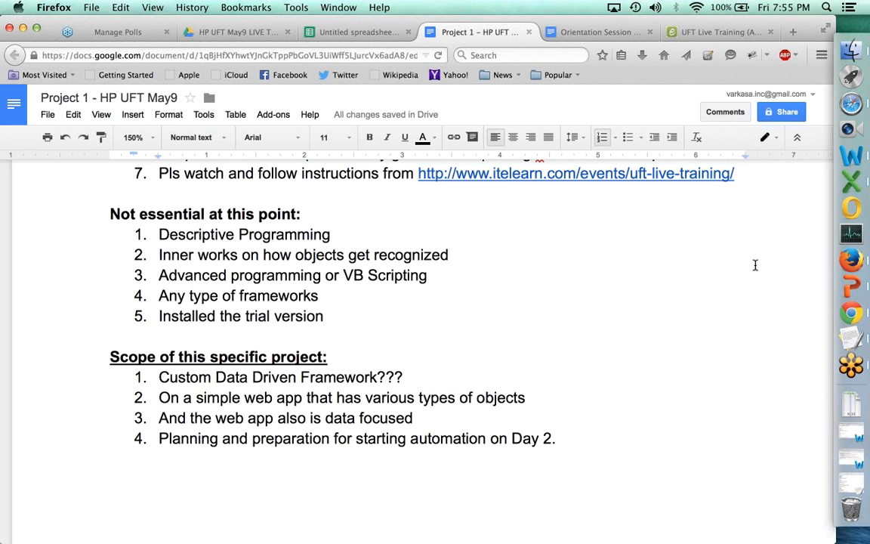
pyautogui.click(797, 137)
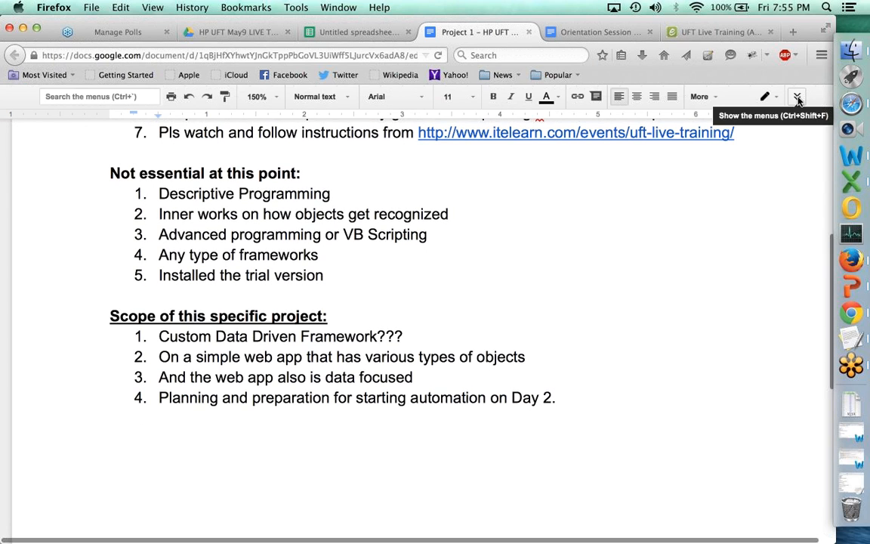
pyautogui.click(797, 98)
pyautogui.click(330, 31)
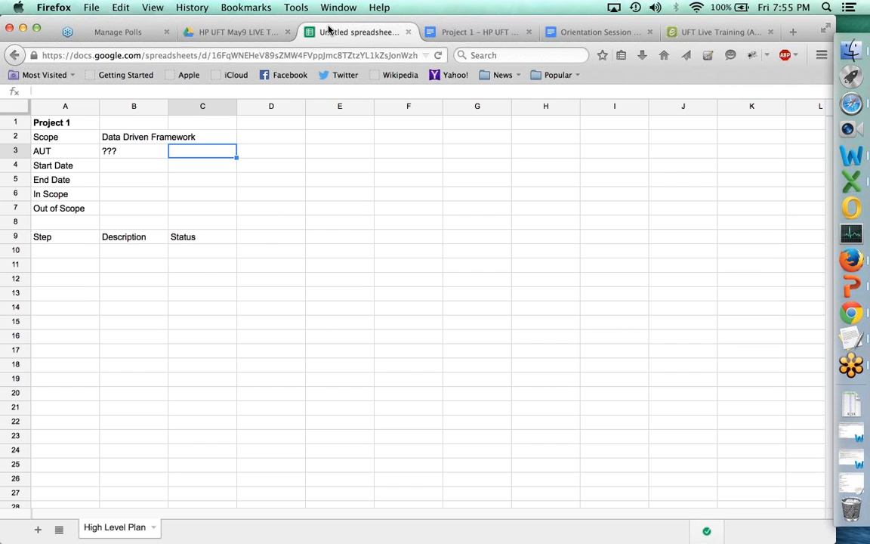
pyautogui.click(57, 89)
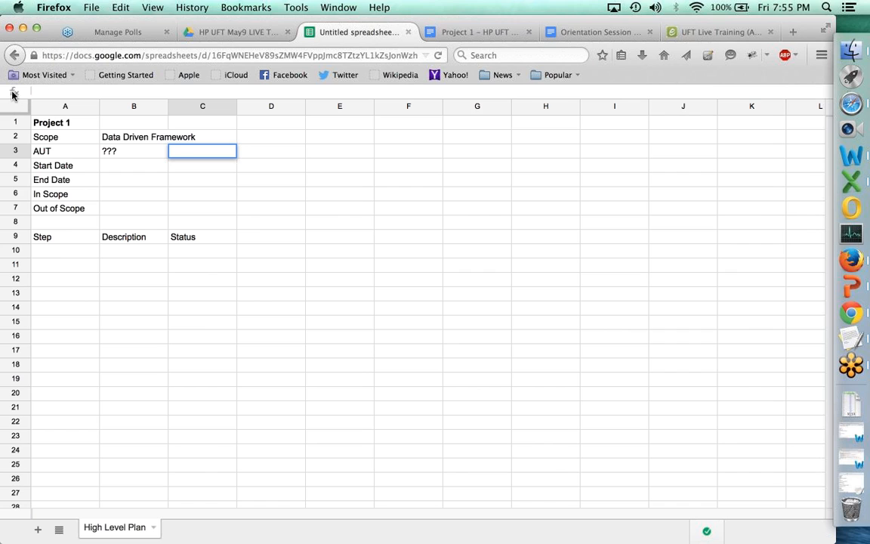
pyautogui.press('Return')
# - Widen column B, which holds the Description heading, to about two and a half times its original width
pyautogui.click(54, 239)
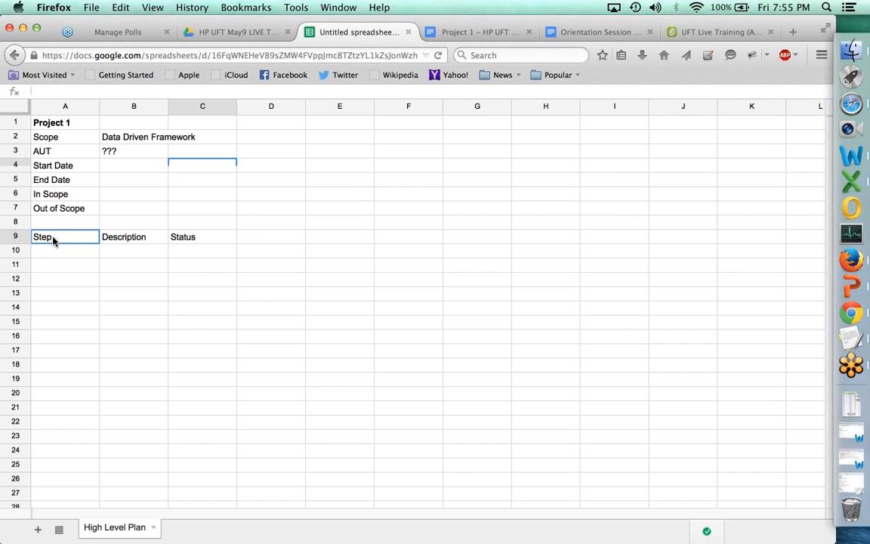
pyautogui.moveTo(167, 106); pyautogui.dragTo(273, 107)
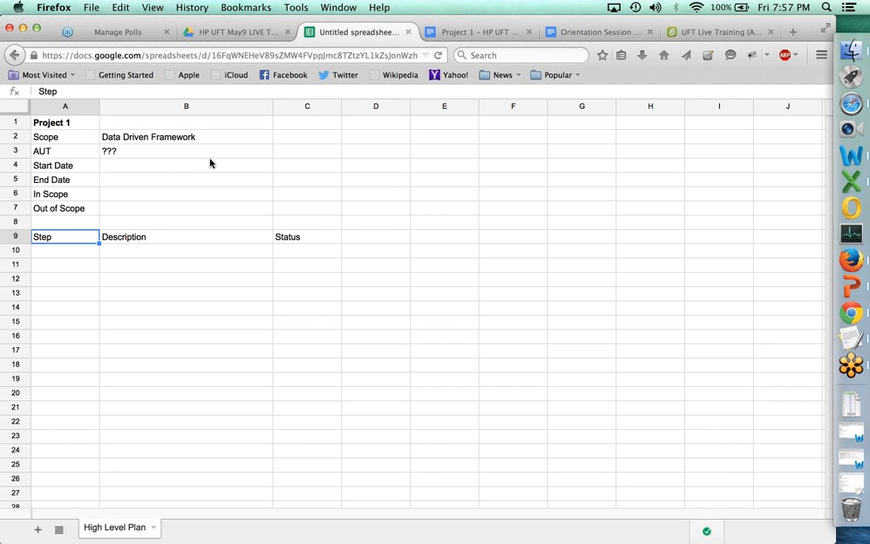
# - Make the labels from Scope to Out of Scope in cells A2 to A7 bold
pyautogui.click(72, 264)
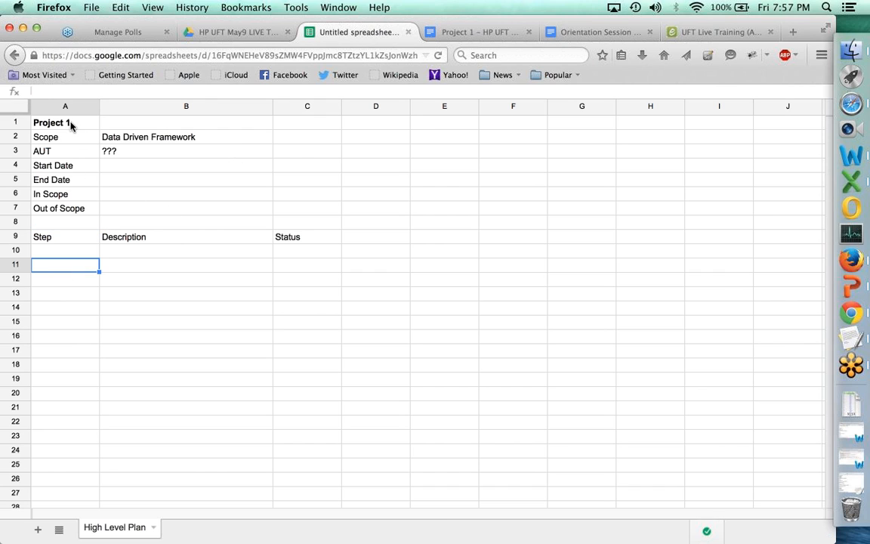
pyautogui.click(82, 140)
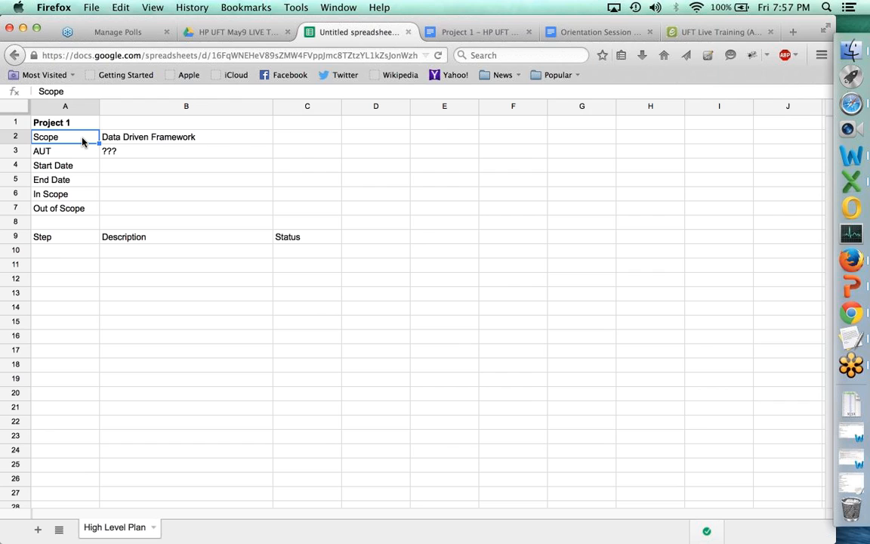
pyautogui.hotkey('shift', 'Down')
pyautogui.hotkey('shift', 'Down')
pyautogui.hotkey('shift', 'Down')
pyautogui.hotkey('shift', 'Down')
pyautogui.hotkey('shift', 'Down')
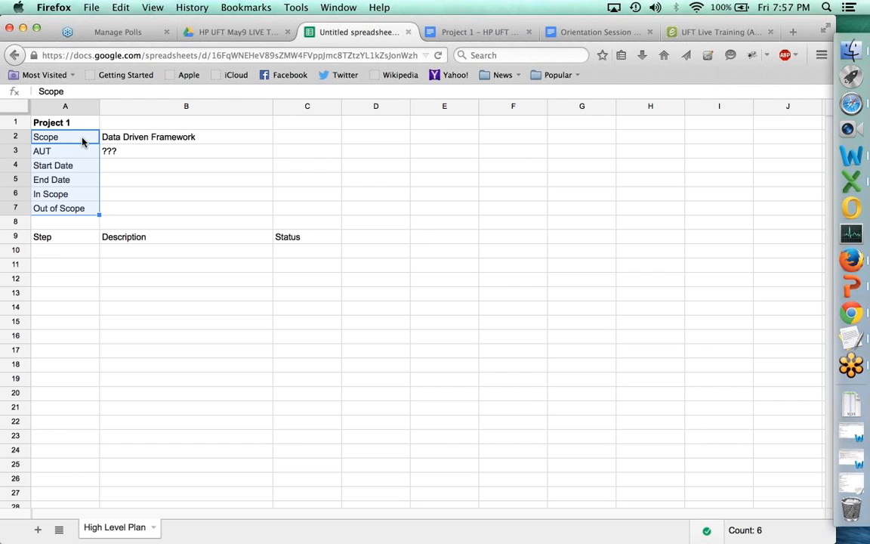
pyautogui.hotkey('ctrl', 'b')
# - Check today's date on the Dashboard calendar and enter 4/17 as the Start Date in B4
pyautogui.press('Right')
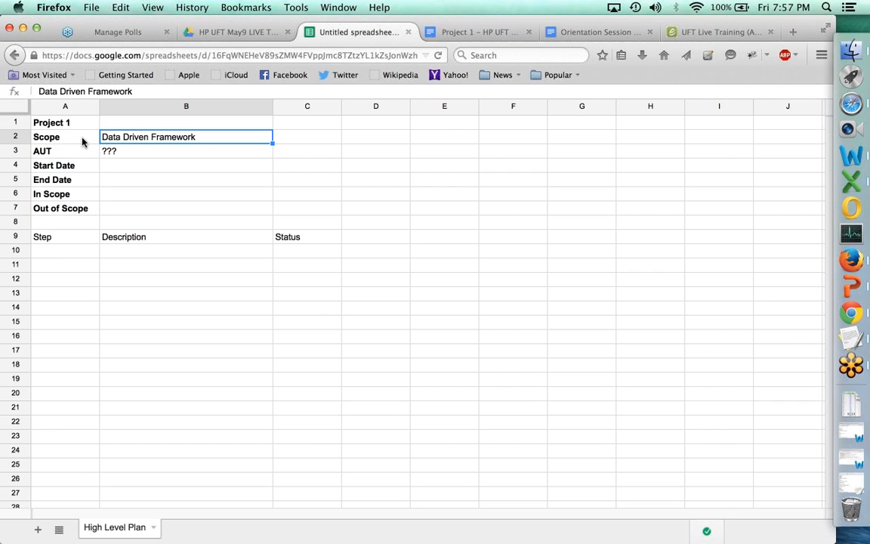
pyautogui.press('Down')
pyautogui.press('Down')
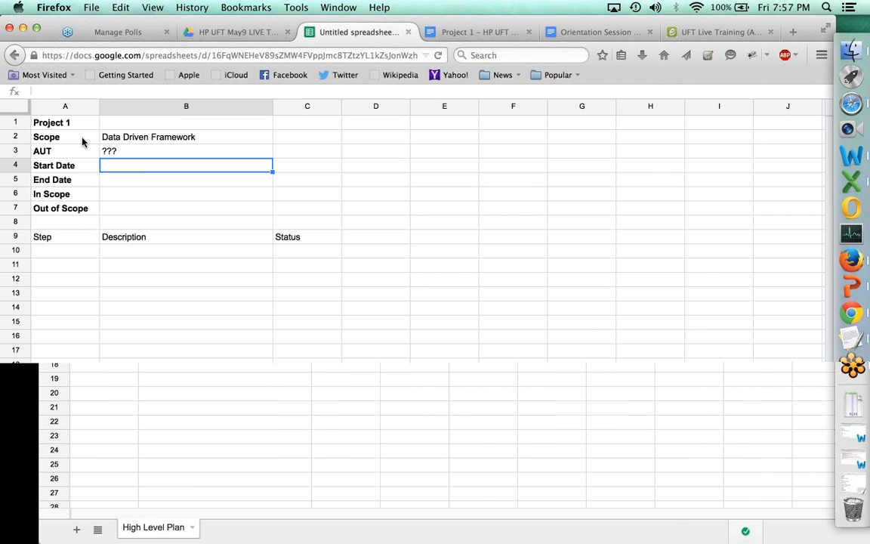
pyautogui.hotkey('ctrl', 'Left')
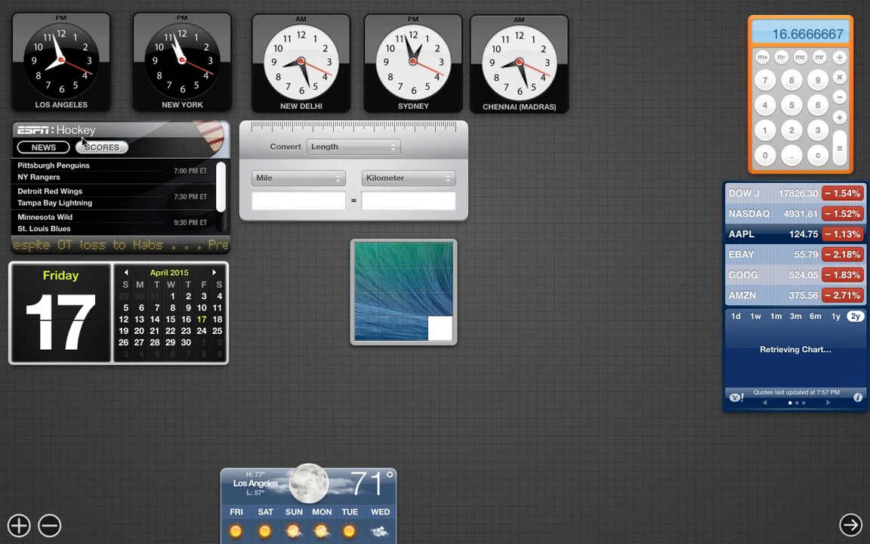
pyautogui.hotkey('ctrl', 'Right')
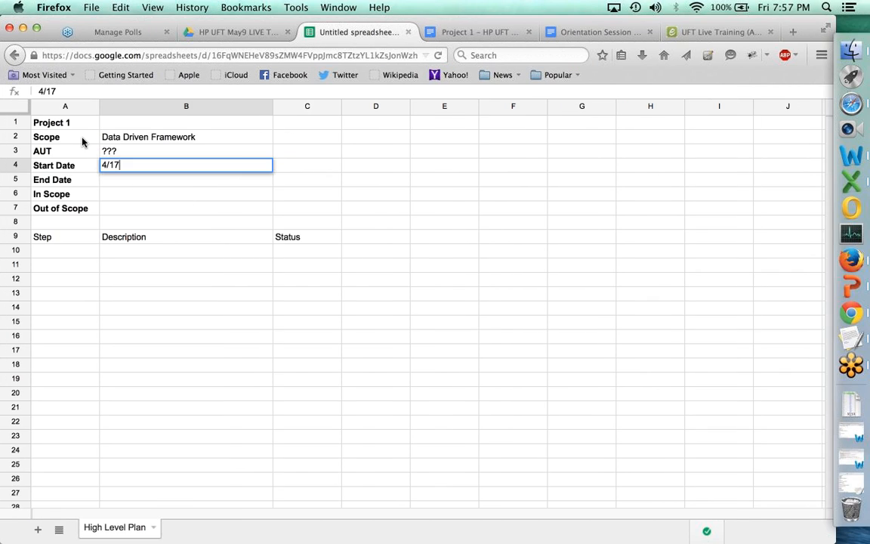
pyautogui.press('Return')
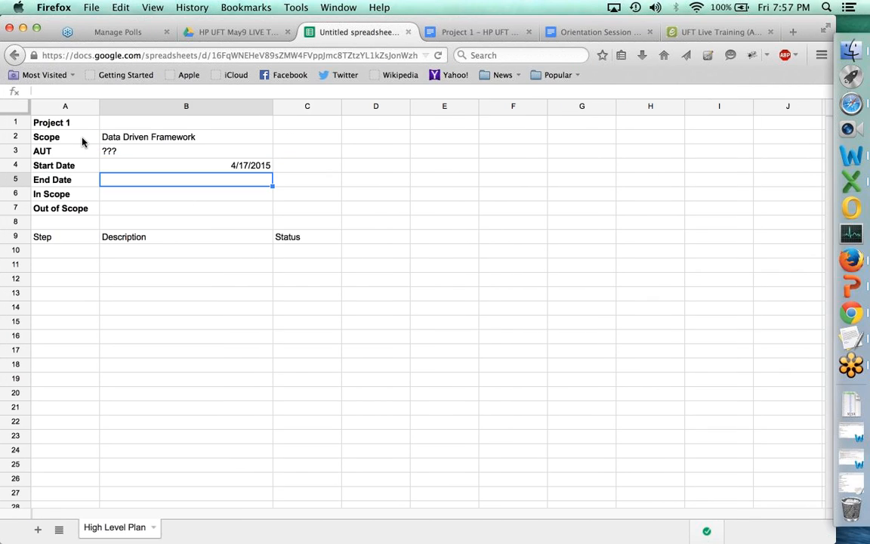
# - Look up the date one week on in the Dashboard calendar and enter 4/24 as the End Date in B5
pyautogui.hotkey('ctrl', 'Left')
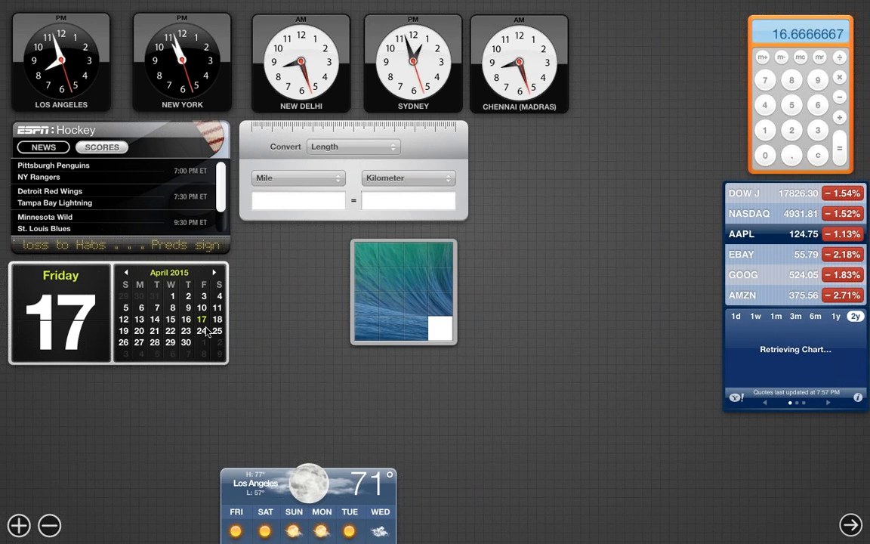
pyautogui.hotkey('ctrl', 'Right')
pyautogui.write('4/24')
pyautogui.press('Tab')
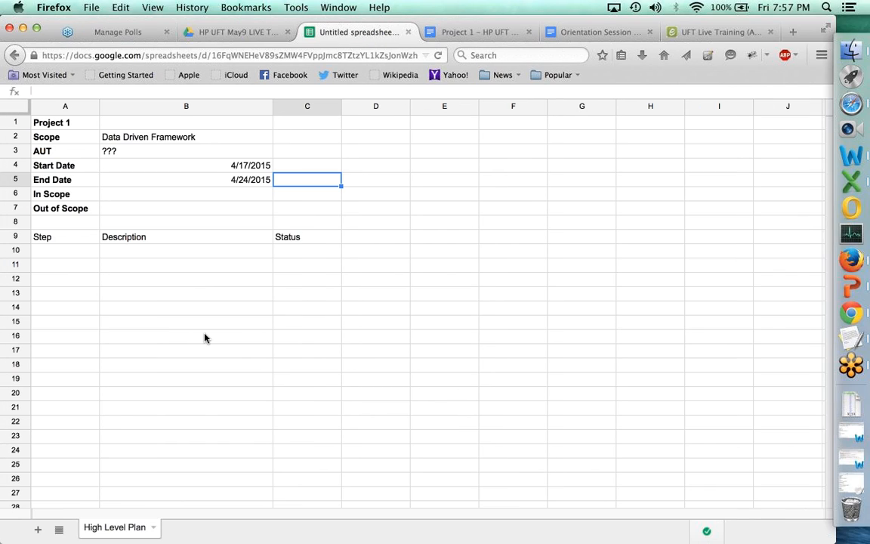
pyautogui.press('Left')
pyautogui.press('Down')
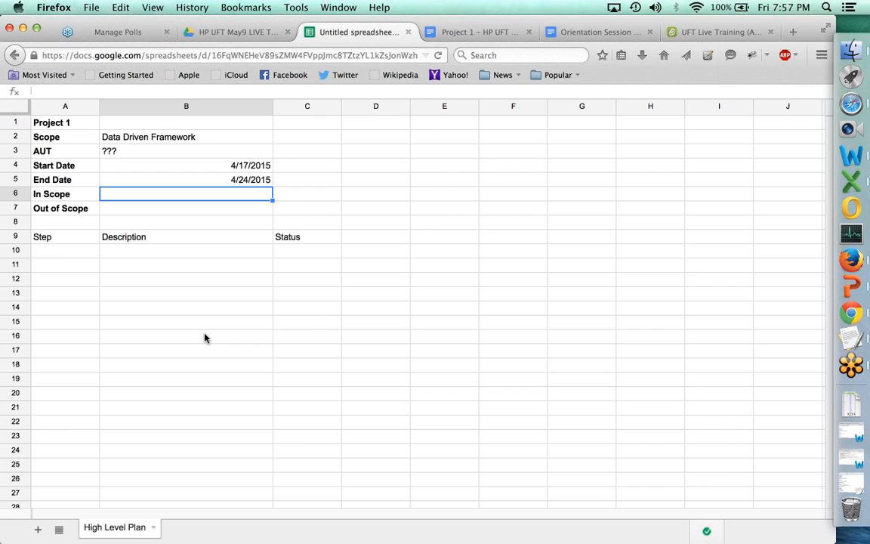
pyautogui.press('Down')
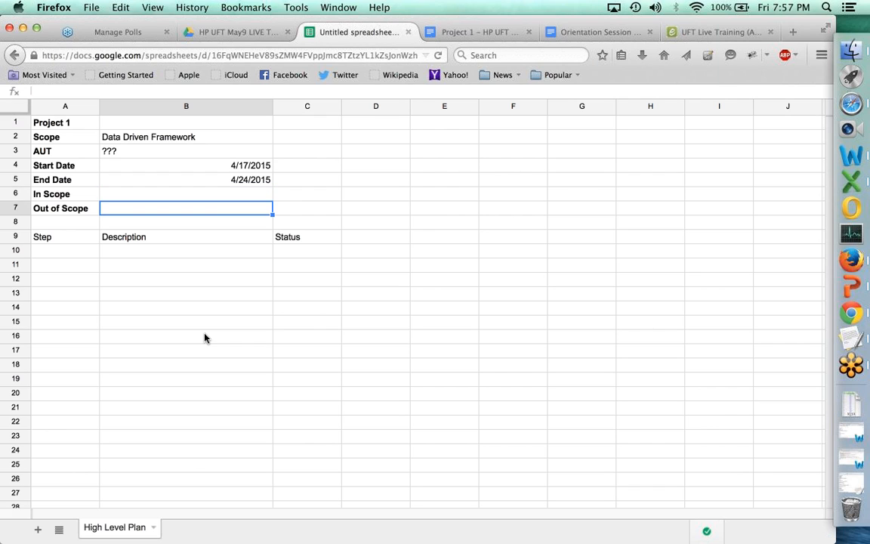
pyautogui.press('Up')
pyautogui.press('Up')
pyautogui.press('Up')
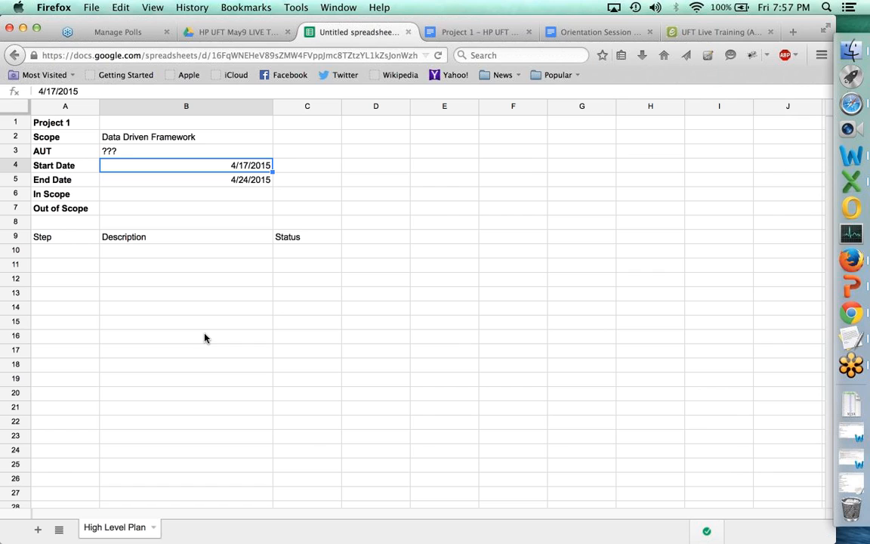
pyautogui.press('Up')
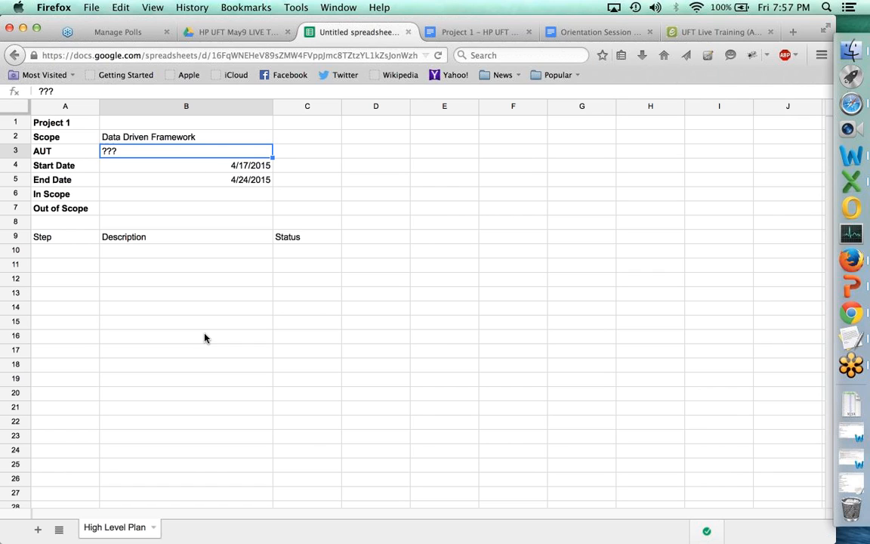
pyautogui.press('Down')
pyautogui.press('Down')
pyautogui.press('Down')
pyautogui.press('Down')
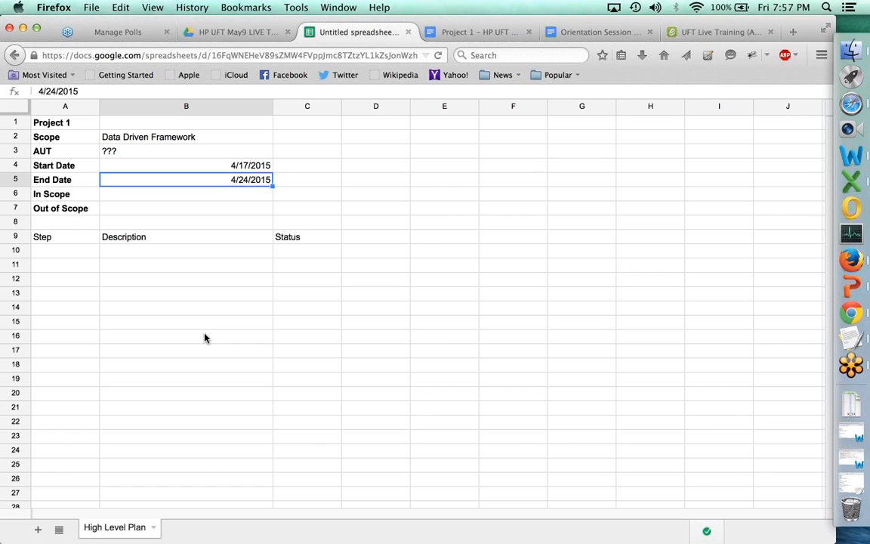
pyautogui.press('Down')
pyautogui.press('Down')
pyautogui.press('Down')
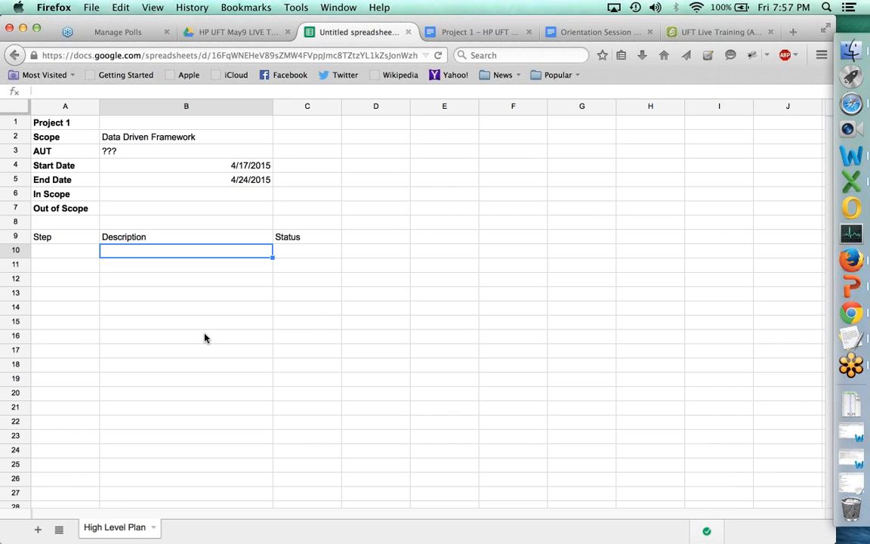
pyautogui.press('Left')
pyautogui.press('Up')
pyautogui.press('Right')
pyautogui.press('Right')
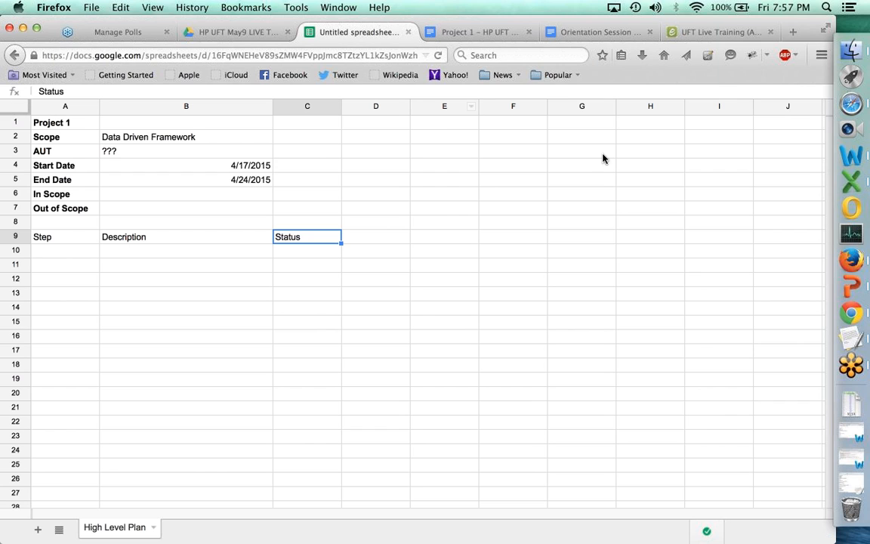
# - Open mortgagecalculator.org in a new browser tab and bring its loan input form and repayment summary into view
pyautogui.click(795, 31)
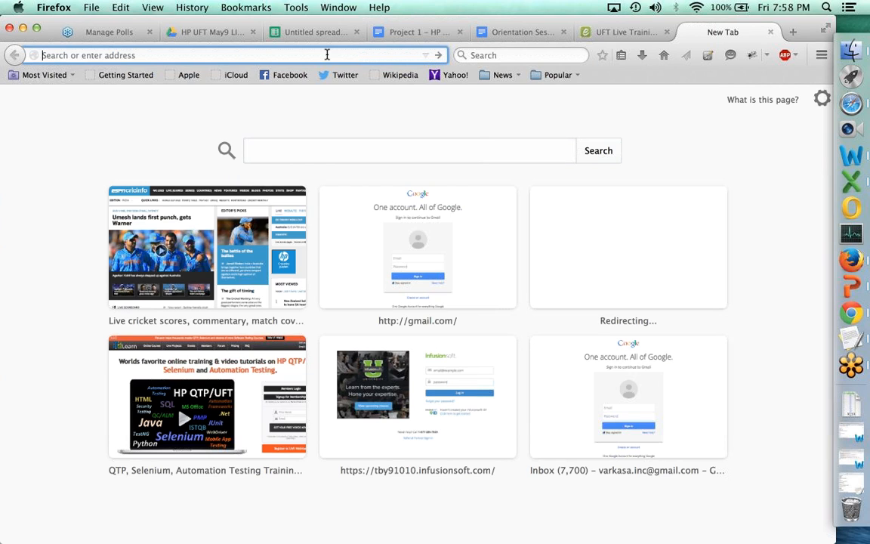
pyautogui.write('l')
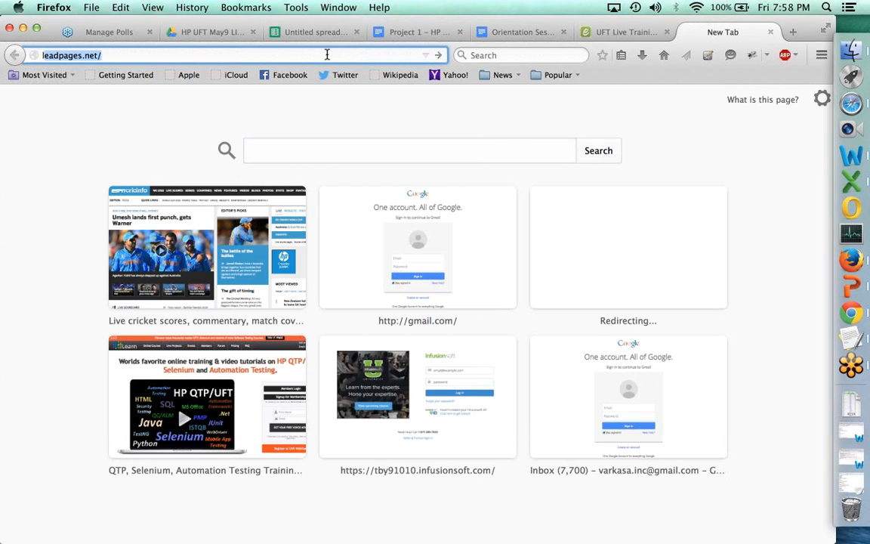
pyautogui.press('BackSpace')
pyautogui.press('BackSpace')
pyautogui.write('morta')
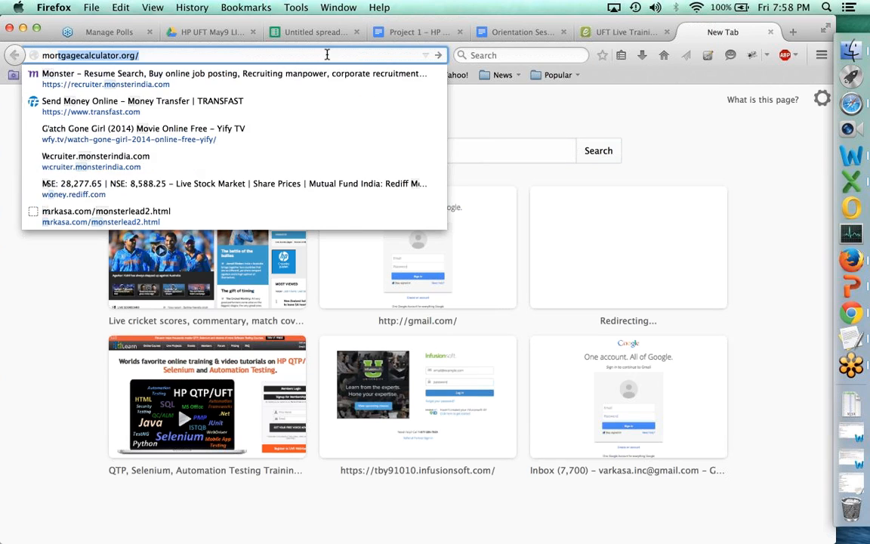
pyautogui.write('age')
pyautogui.press('Return')
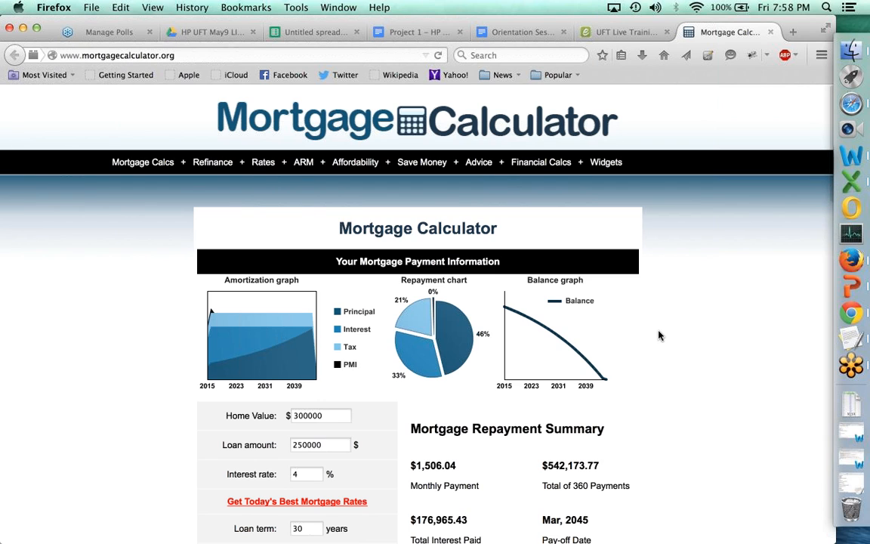
pyautogui.scroll(-4, 737, 325)
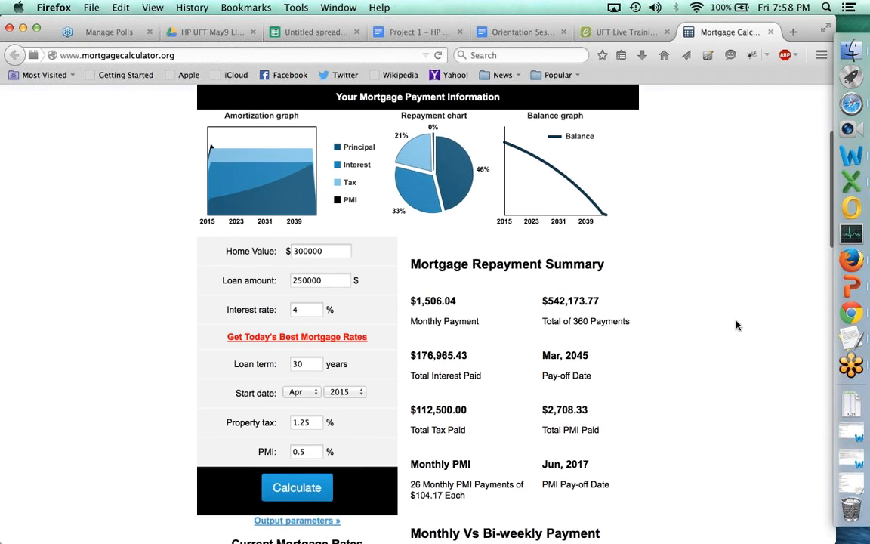
pyautogui.scroll(1, 737, 325)
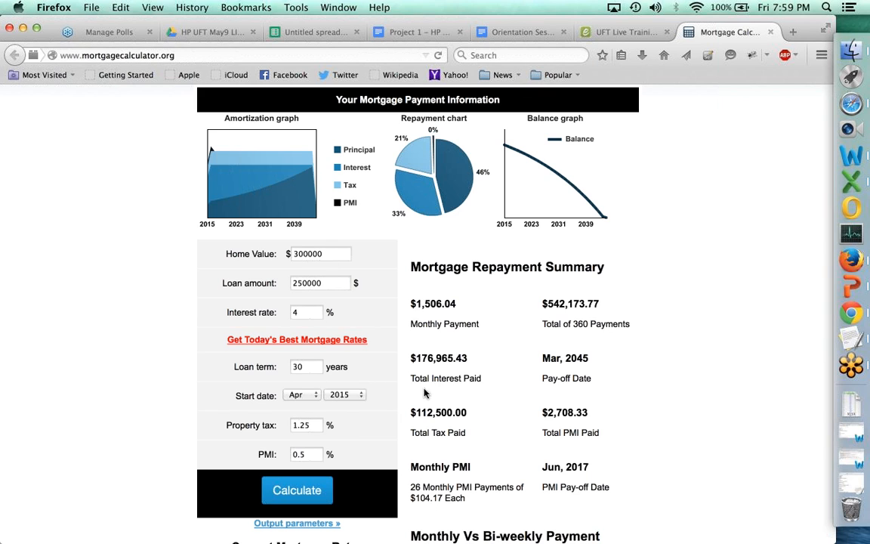
# - Open kayak.com in another new browser tab and display the check-in date calendar of its hotel search
pyautogui.click(795, 33)
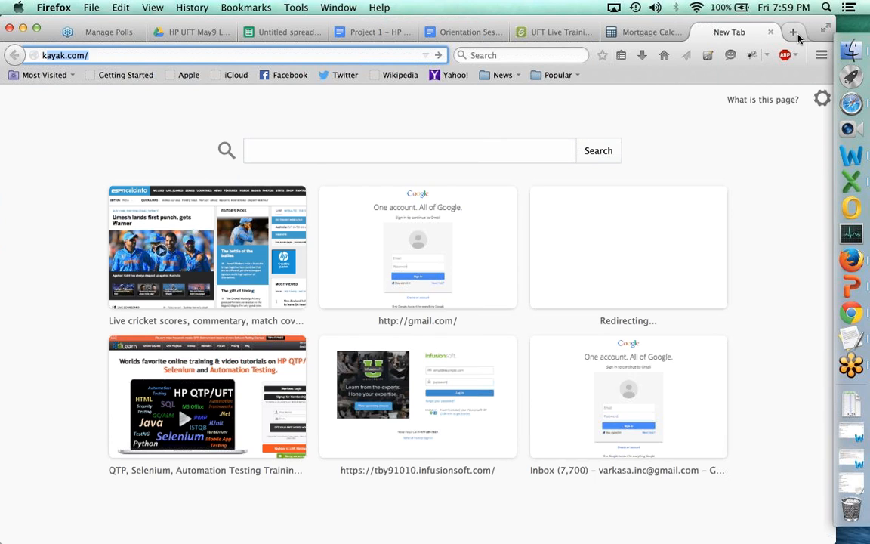
pyautogui.write('kayak.')
pyautogui.press('Return')
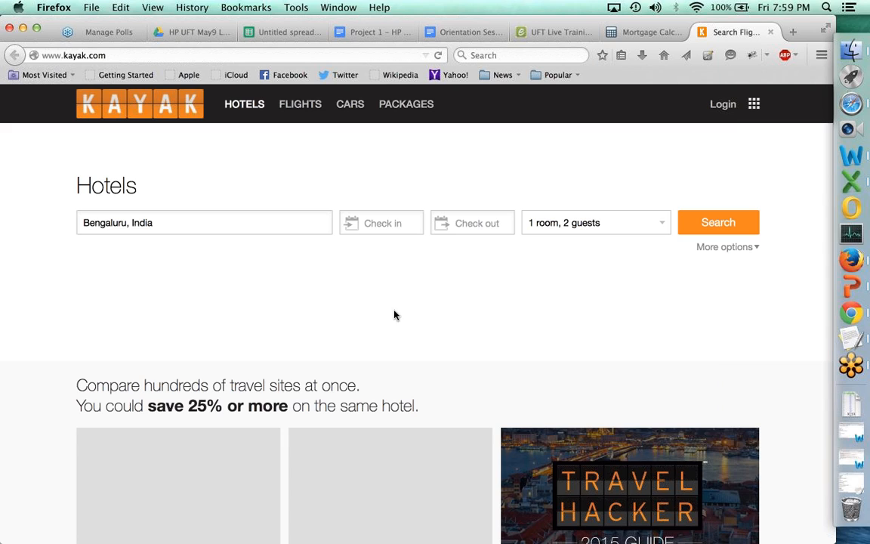
pyautogui.click(372, 225)
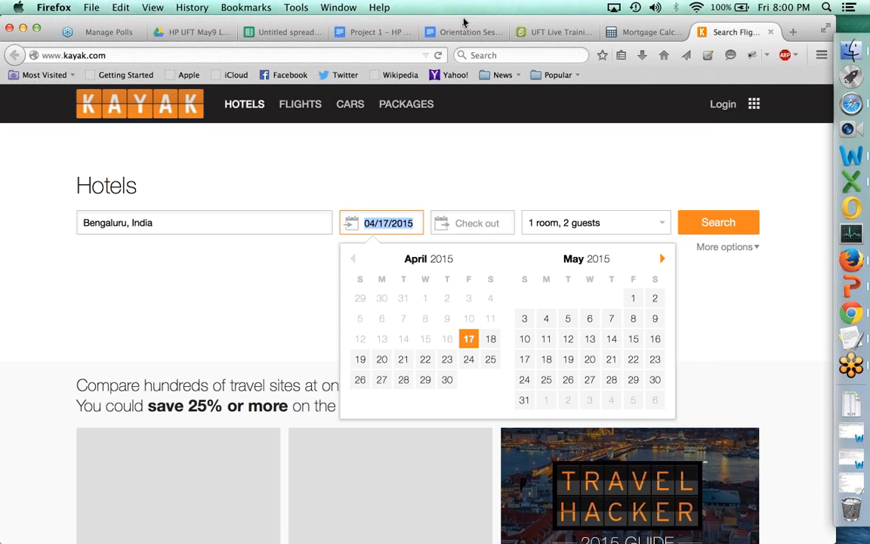
# - Review the Assumption/Pre-Reqs and Not essential lists in the Project 1 document
pyautogui.click(389, 30)
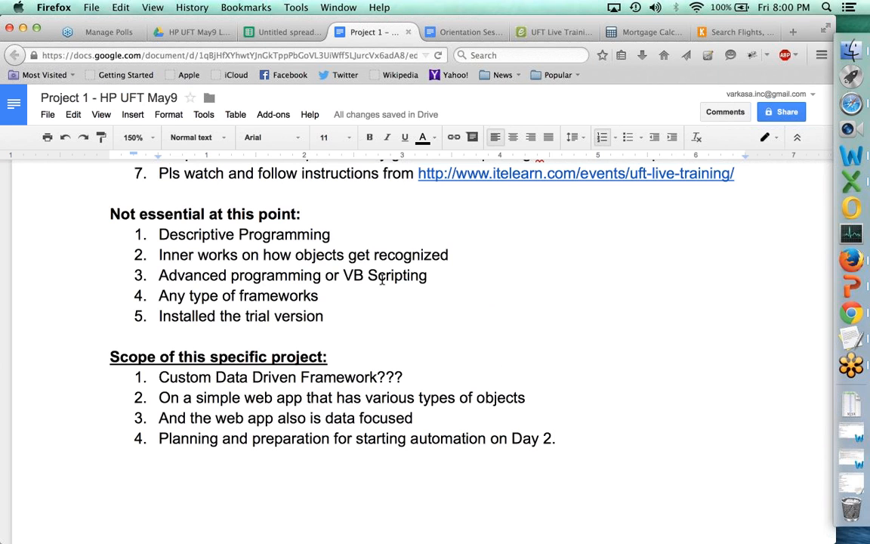
pyautogui.scroll(5, 381, 279)
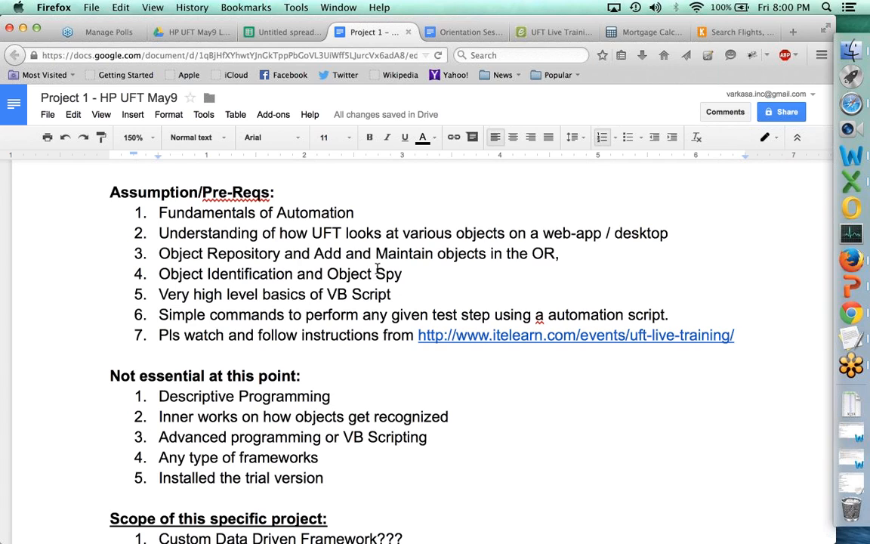
# - Copy the Mortgage Calculator site's web address and paste it into B3 of the spreadsheet as the AUT, replacing the question marks
pyautogui.click(639, 33)
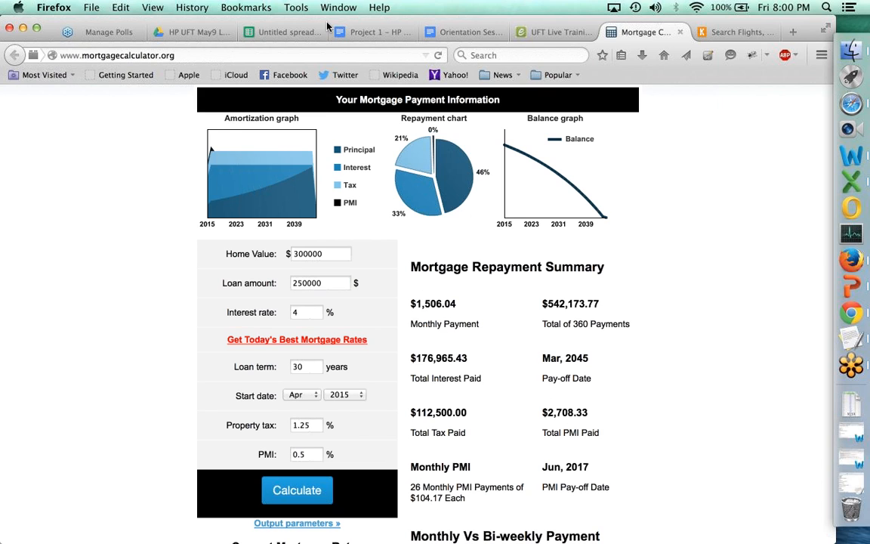
pyautogui.click(184, 55)
pyautogui.press('super+c')
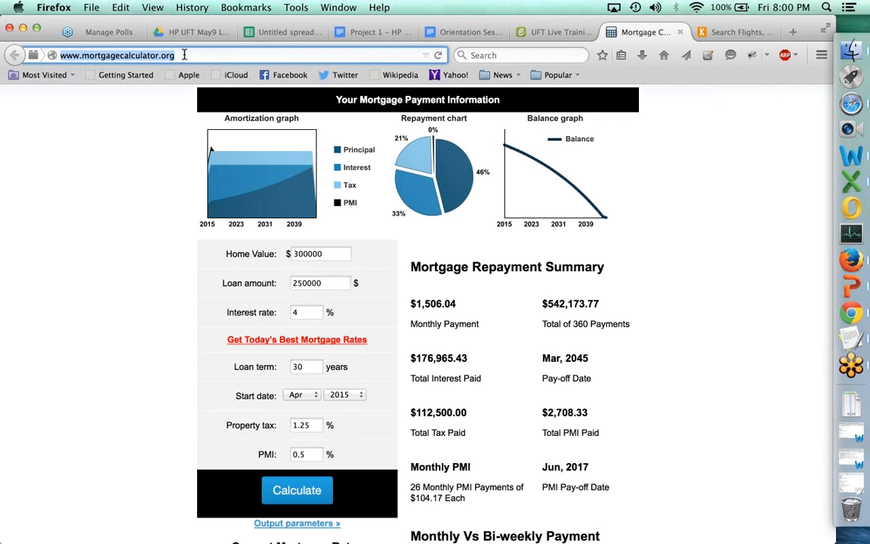
pyautogui.click(294, 33)
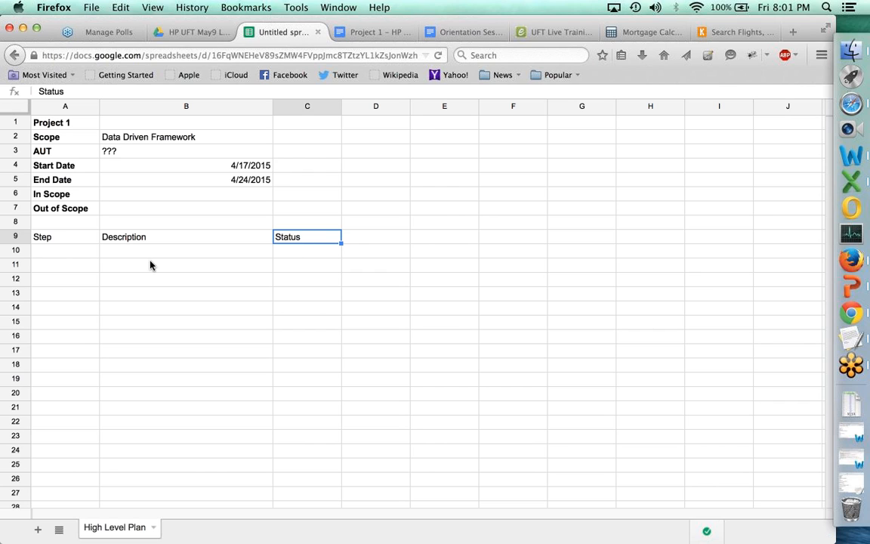
pyautogui.doubleClick(125, 150)
pyautogui.press('super+v')
pyautogui.press('Return')
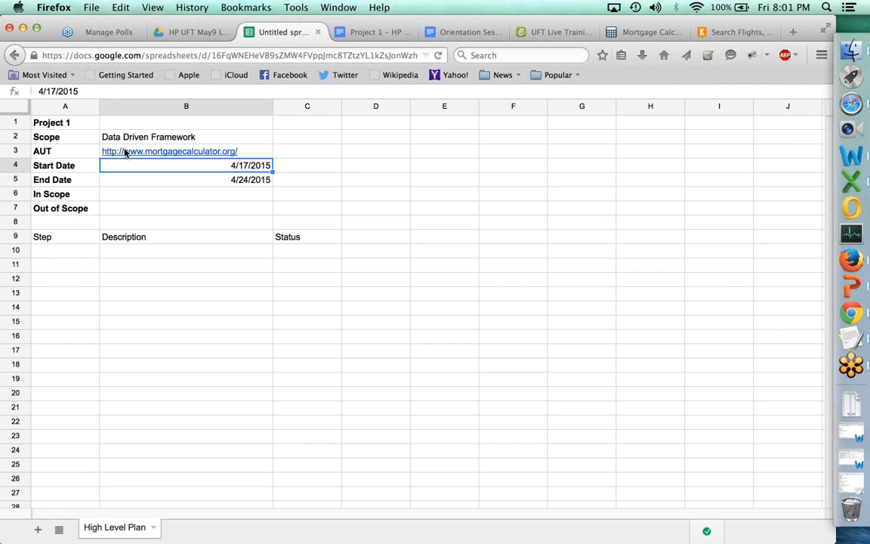
pyautogui.press('Down')
pyautogui.press('Down')
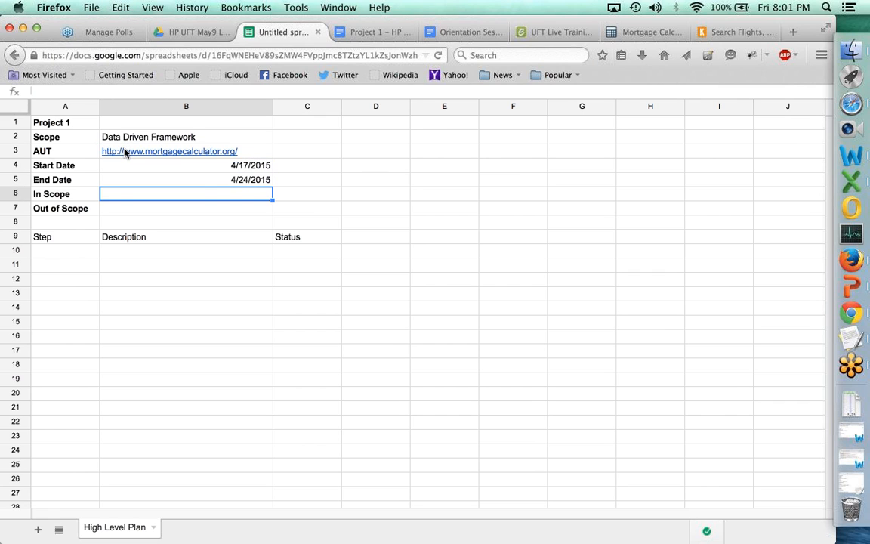
pyautogui.press('Down')
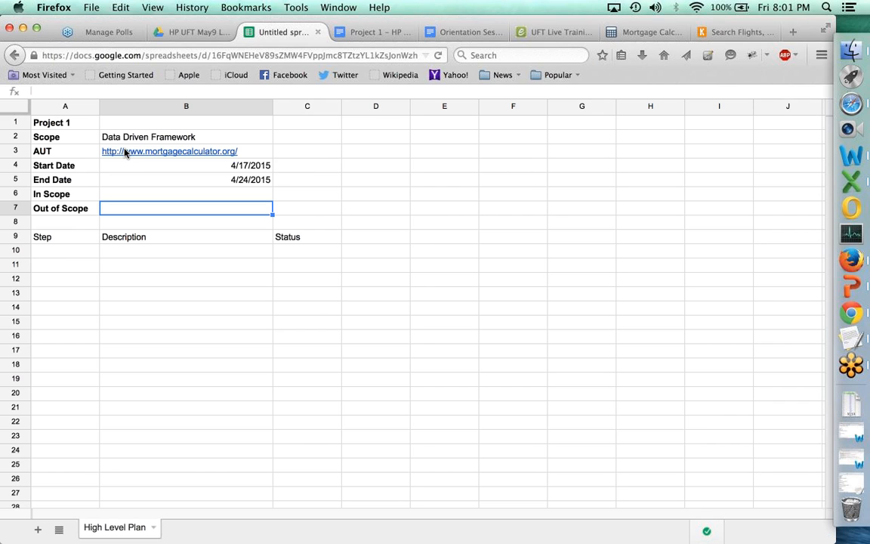
pyautogui.press('Down')
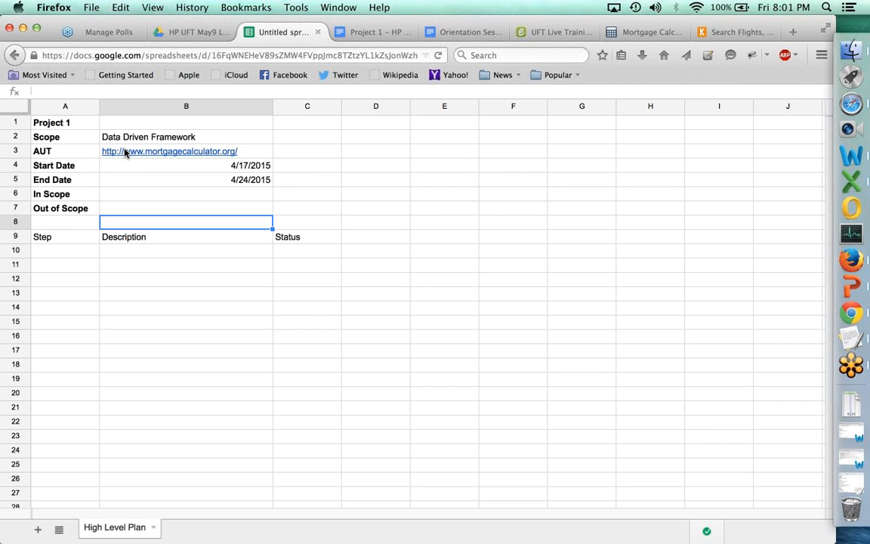
# - Make the Step, Description and Status headers in row 9 bold and widen column B slightly
pyautogui.press('Down')
pyautogui.press('Left')
pyautogui.hotkey('shift', 'Right')
pyautogui.hotkey('shift', 'Right')
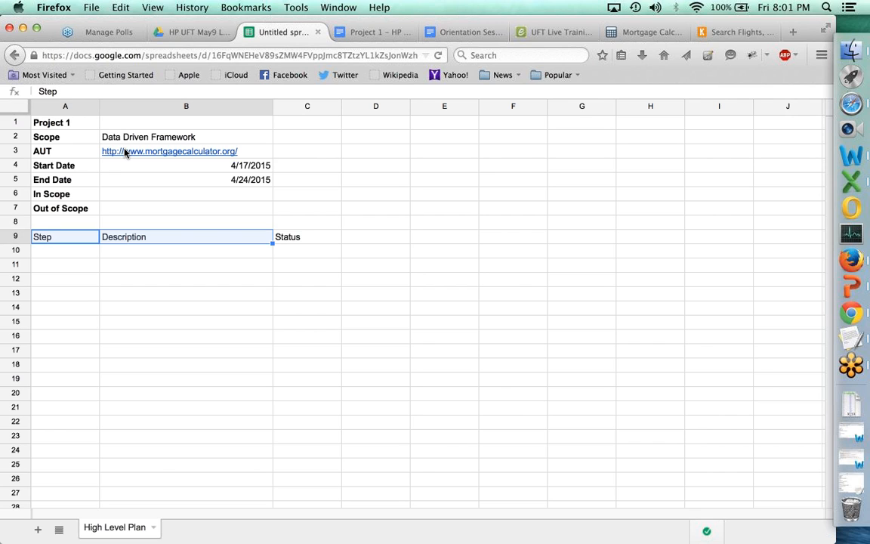
pyautogui.press('super+b')
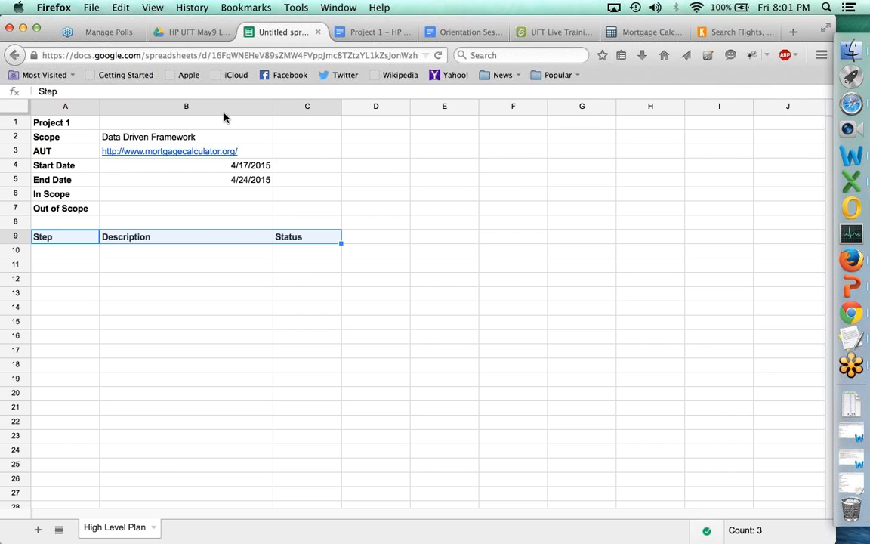
pyautogui.click(325, 197)
pyautogui.moveTo(273, 105); pyautogui.dragTo(301, 106)
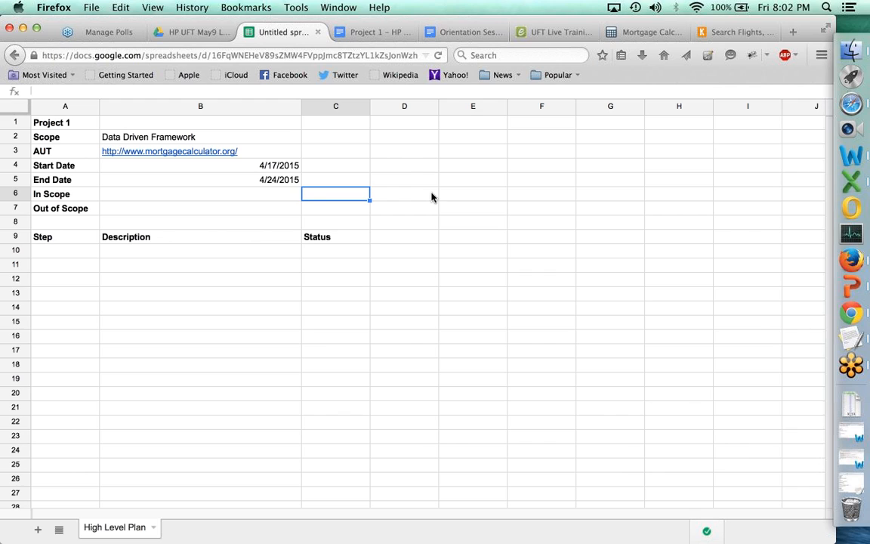
# - Fill row 10 with step number 1, the description "Write Test Case(s)" and a status of 0%
pyautogui.press('Down')
pyautogui.press('Down')
pyautogui.press('Down')
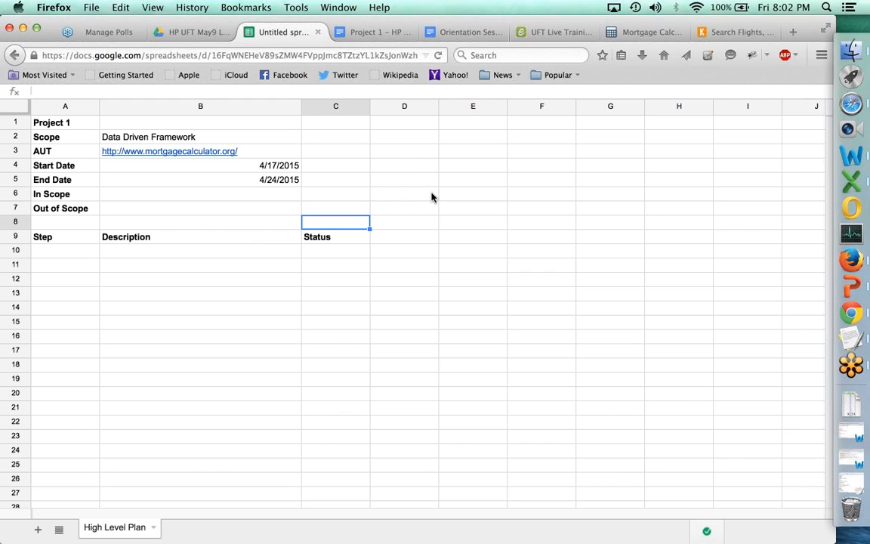
pyautogui.press('Left')
pyautogui.press('Left')
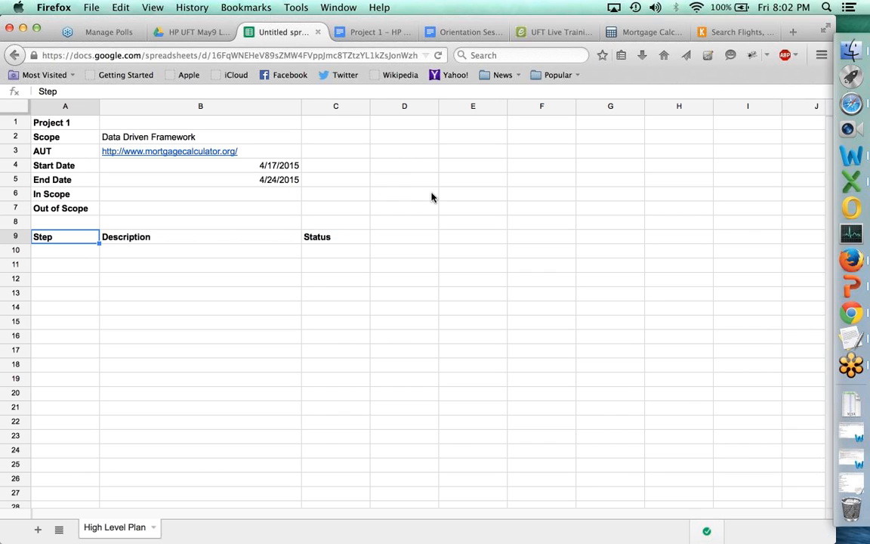
pyautogui.press('Down')
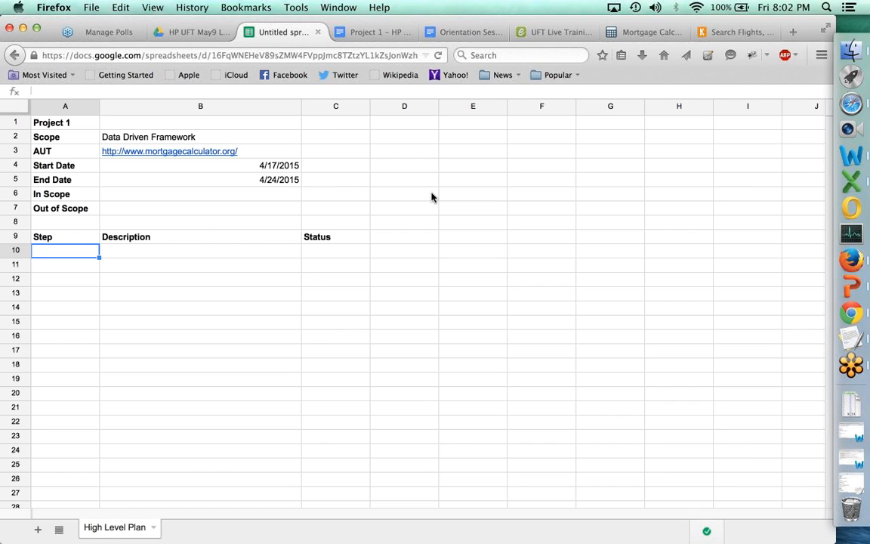
pyautogui.write('1')
pyautogui.press('Tab')
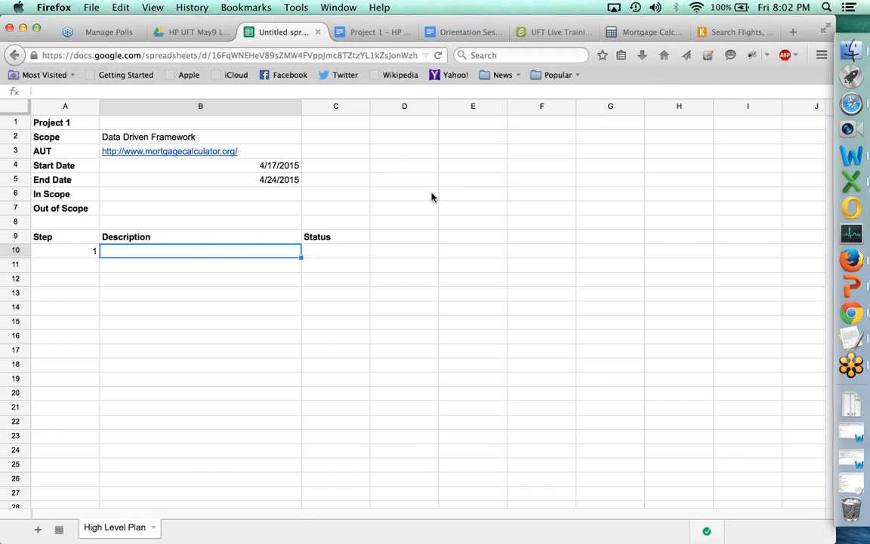
pyautogui.write('Wr')
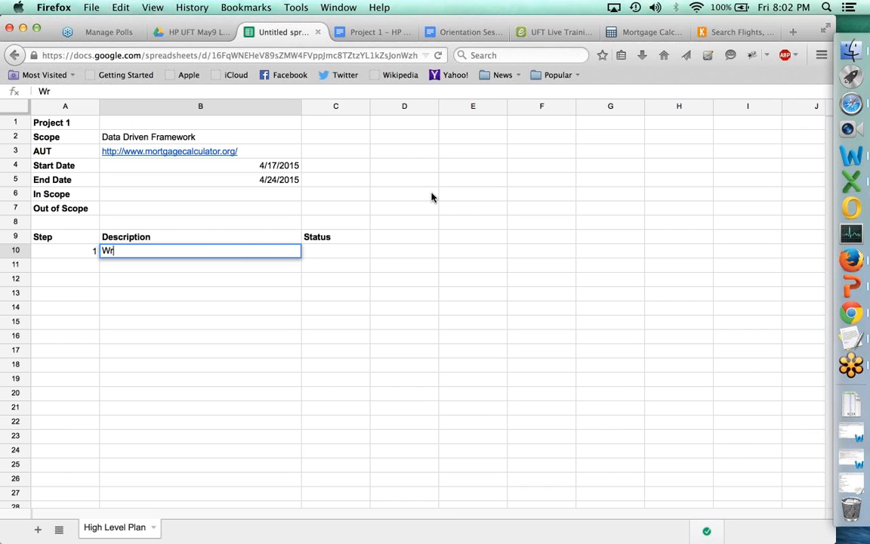
pyautogui.write('ite Test Cases')
pyautogui.press('BackSpace')
pyautogui.write('(s)')
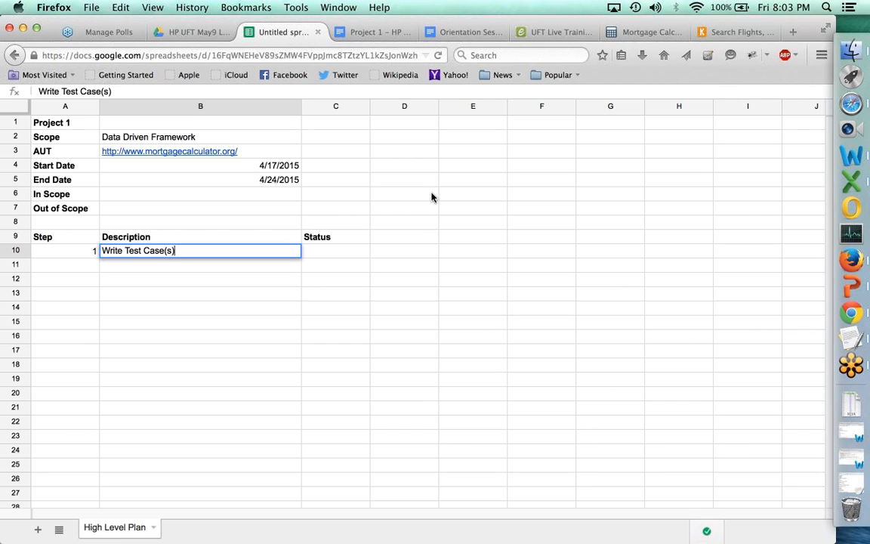
pyautogui.press('Tab')
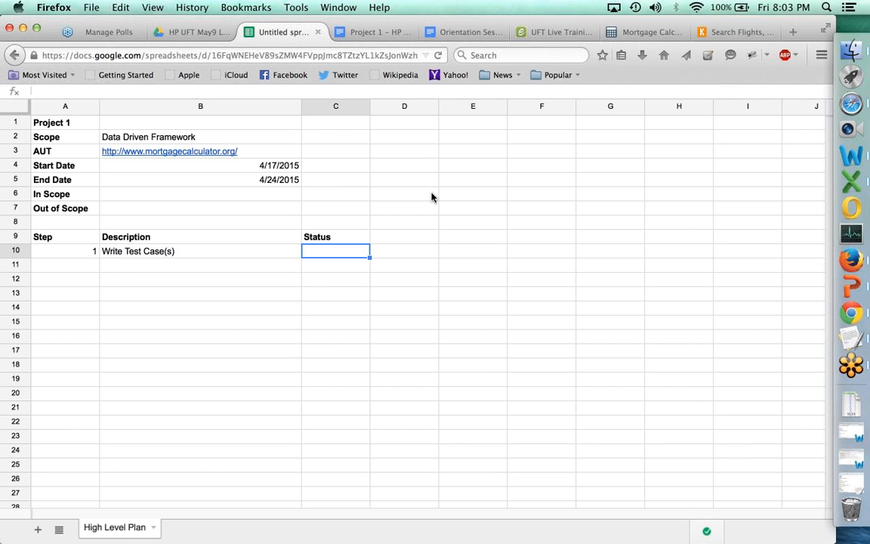
pyautogui.write('0%')
pyautogui.press('Return')
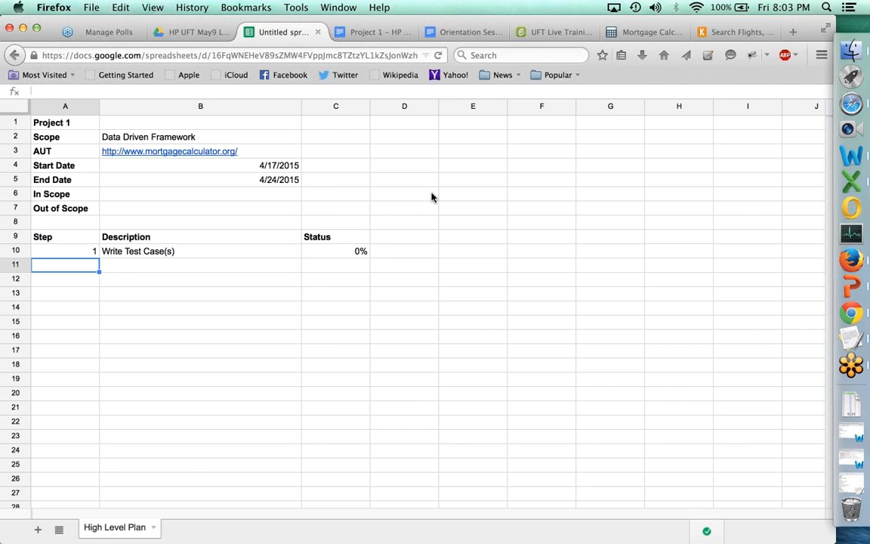
# - Copy the step 1 row (A10:C10) into row 11 and renumber the copy as step 2
pyautogui.press('Up')
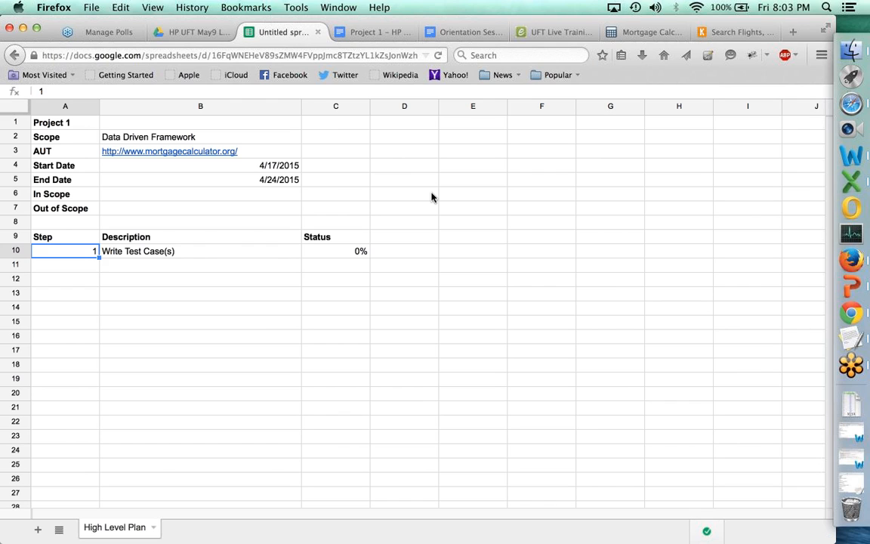
pyautogui.hotkey('shift', 'Right')
pyautogui.hotkey('shift', 'Right')
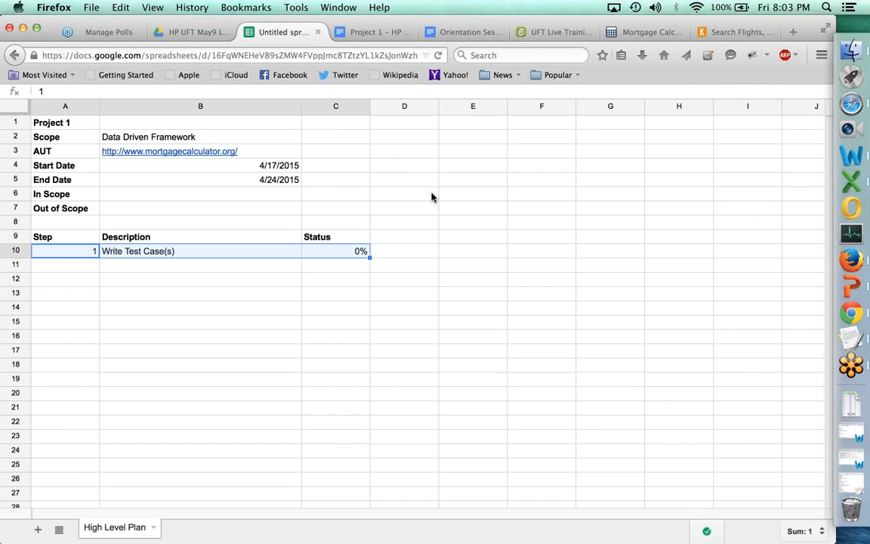
pyautogui.hotkey('ctrl', 'c')
pyautogui.press('Down')
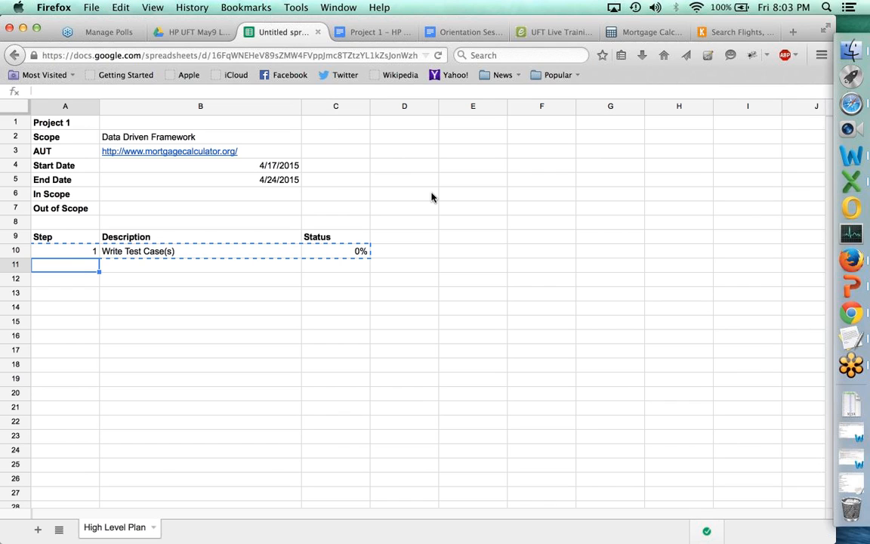
pyautogui.hotkey('ctrl', 'v')
pyautogui.write('2')
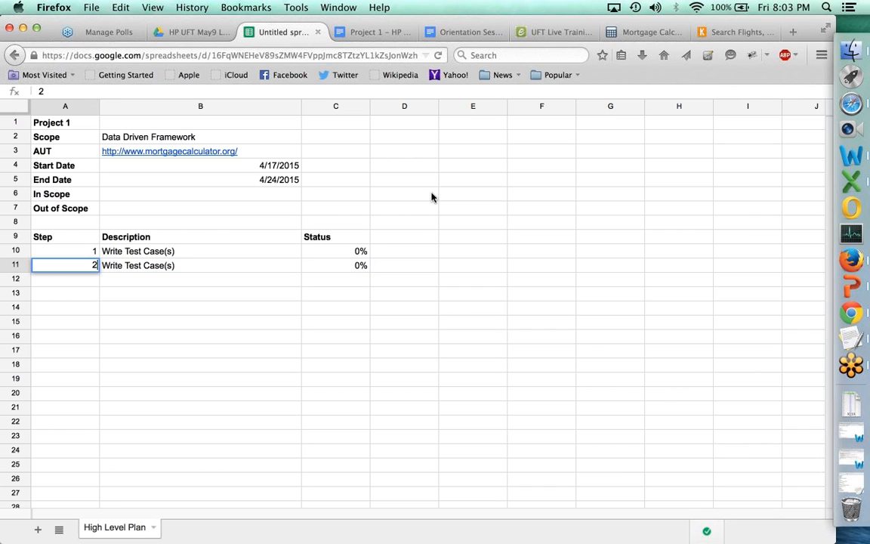
# - Replace the step 1 description in B10 with "AUT walk through"
pyautogui.press('Up')
pyautogui.press('Right')
pyautogui.write('AUT ')
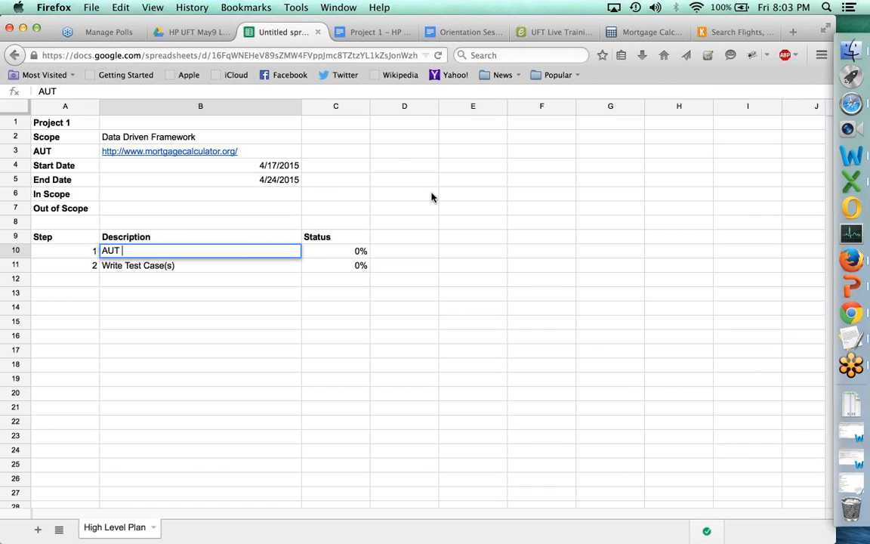
pyautogui.write('walk through')
pyautogui.press('Return')
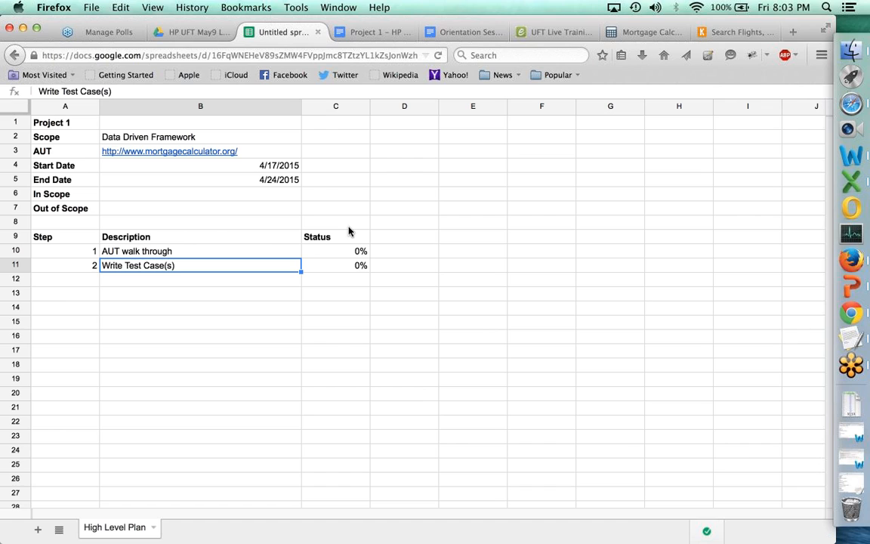
# - Extend the step 2 description in B11 to read "Write Test Case(s) to be automated"
pyautogui.doubleClick(277, 263)
pyautogui.write('to be uato')
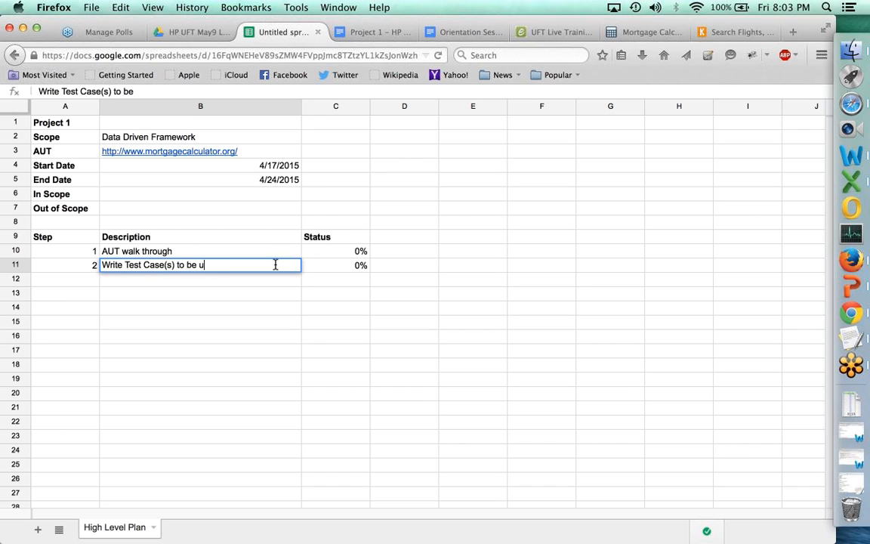
pyautogui.press('BackSpace')
pyautogui.press('BackSpace')
pyautogui.press('BackSpace')
pyautogui.press('BackSpace')
pyautogui.write('automated')
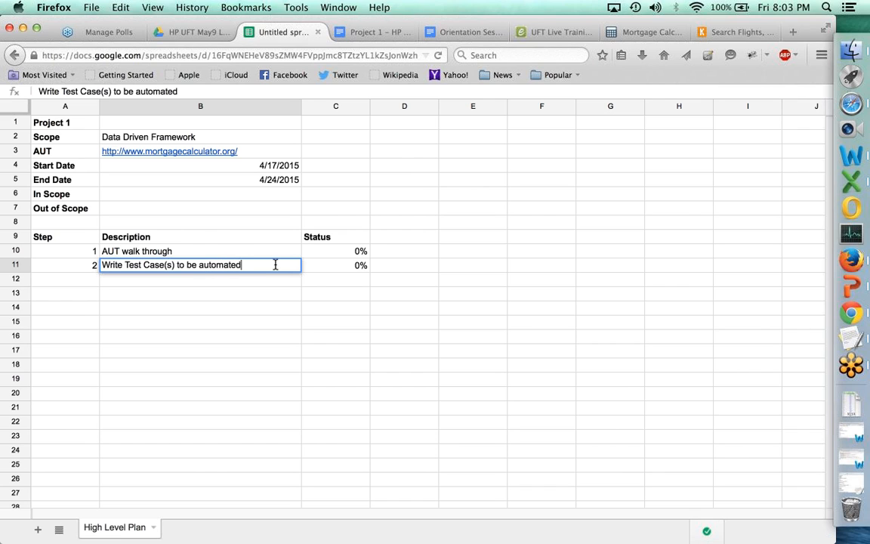
pyautogui.press('Return')
# - Add step 3 in row 12 with the description "Write the detailed Test Steps for each TC"
pyautogui.press('Left')
pyautogui.write('3')
pyautogui.press('Tab')
pyautogui.write('W')
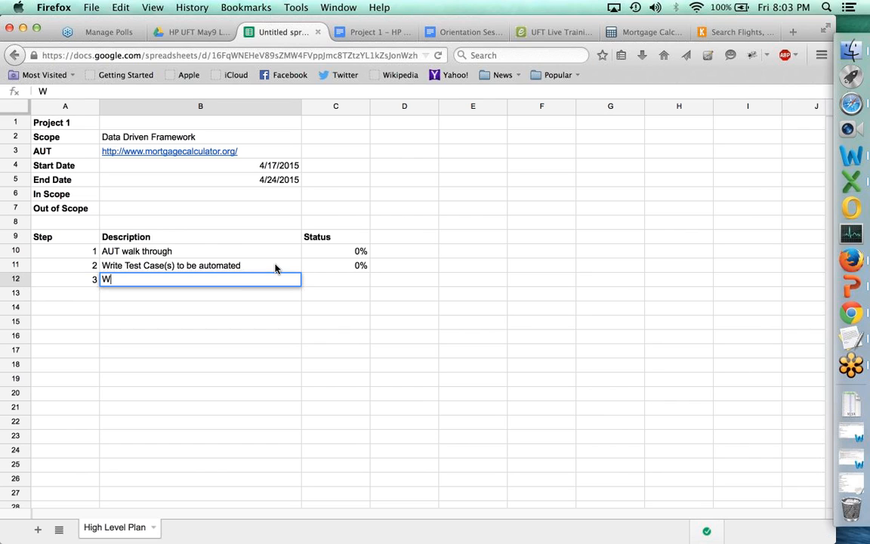
pyautogui.write('rite the detailed Test Ste')
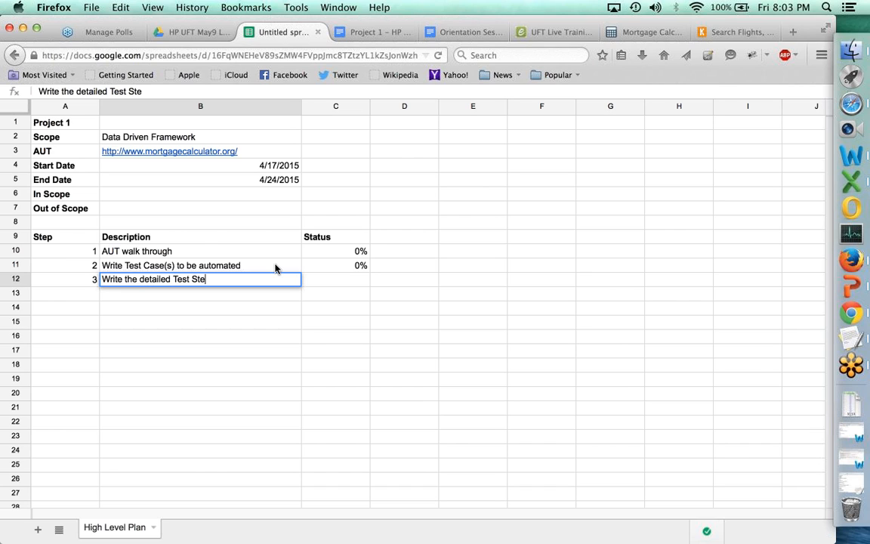
pyautogui.write('ps for each TC')
pyautogui.press('Return')
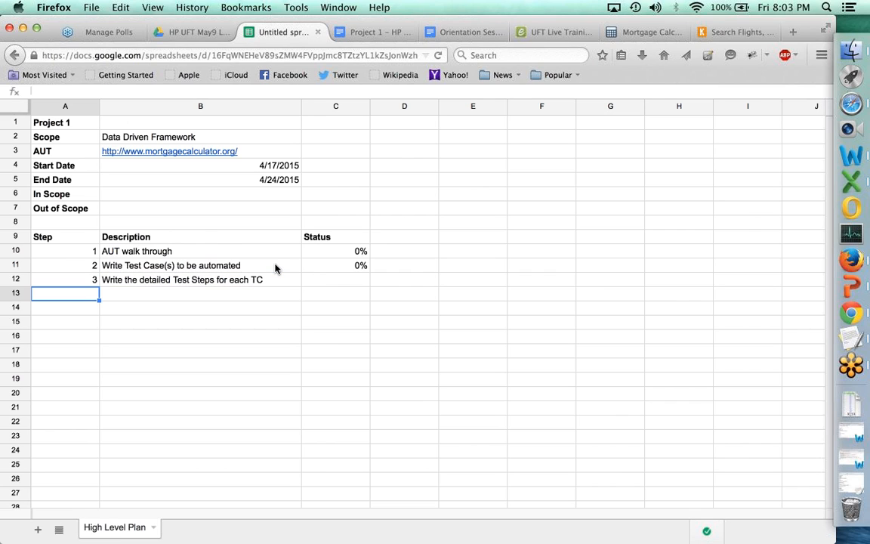
# - Add step 4 in row 13 with the description "Identify the Test Data that is required for TS"
pyautogui.write('4')
pyautogui.press('Tab')
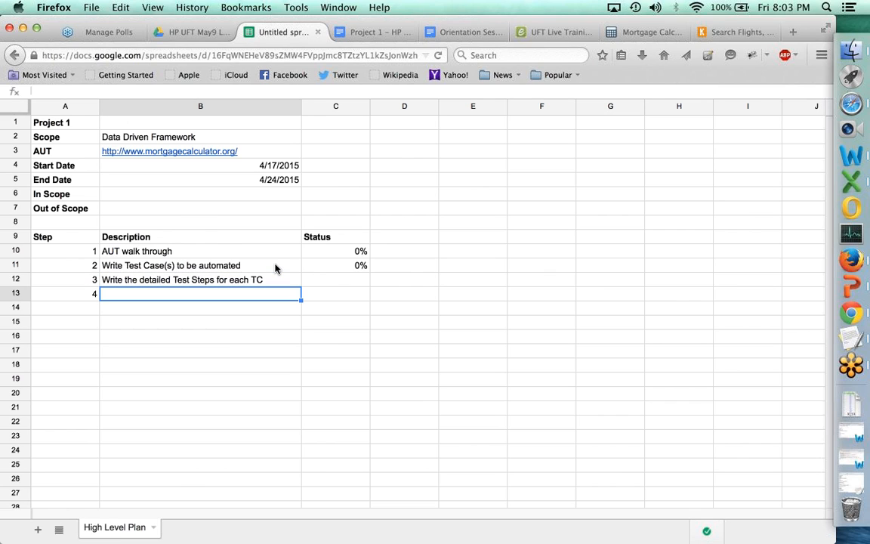
pyautogui.write('Identify ')
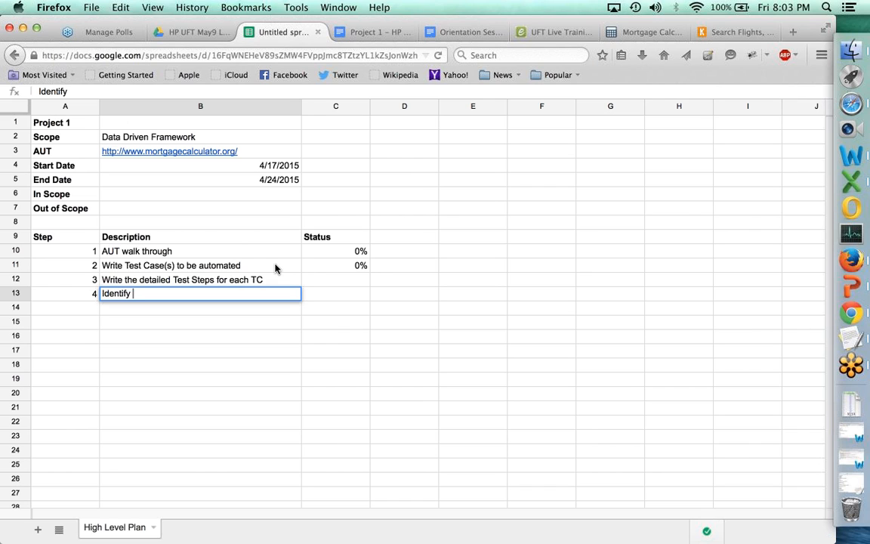
pyautogui.write('the Test Data that is require')
pyautogui.press('BackSpace')
pyautogui.press('BackSpace')
pyautogui.press('BackSpace')
pyautogui.press('BackSpace')
pyautogui.write('required for TS')
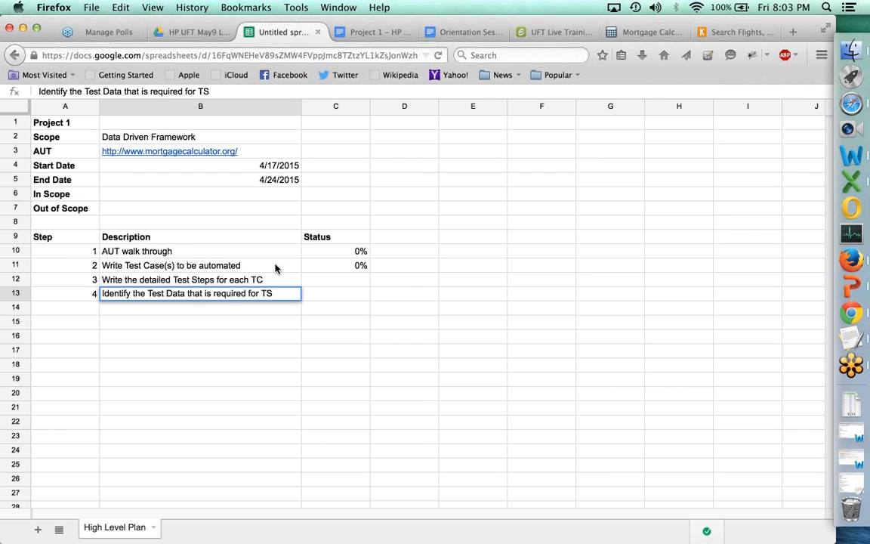
pyautogui.press('Return')
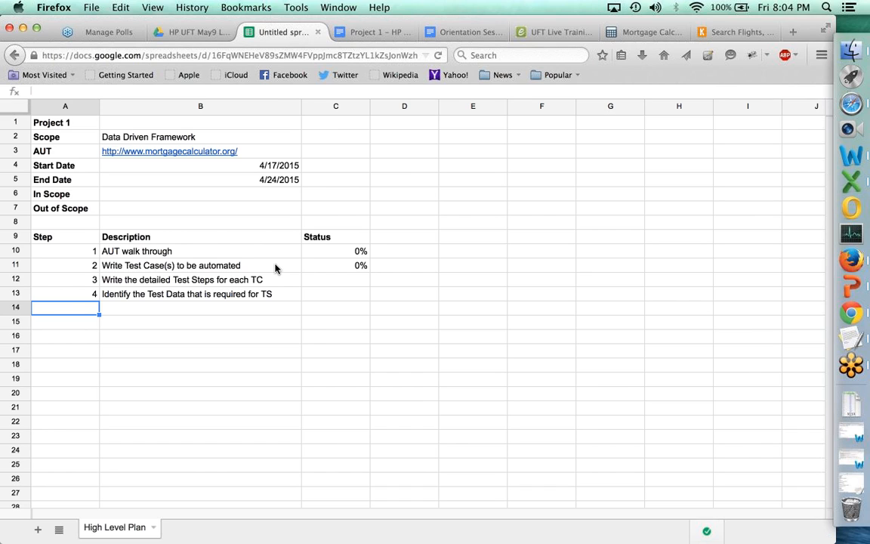
# - Add step 5 in row 14 with the description "Identify the objects in AUT"
pyautogui.write('5')
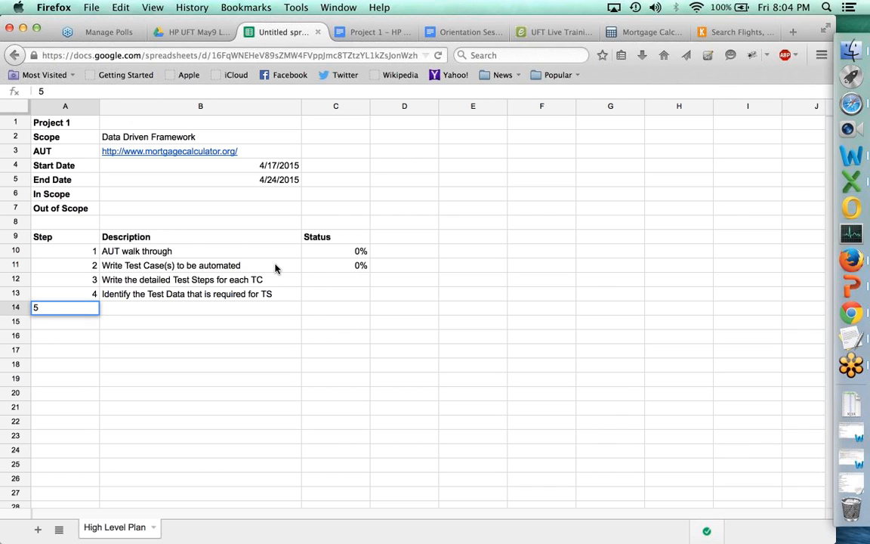
pyautogui.press('Tab')
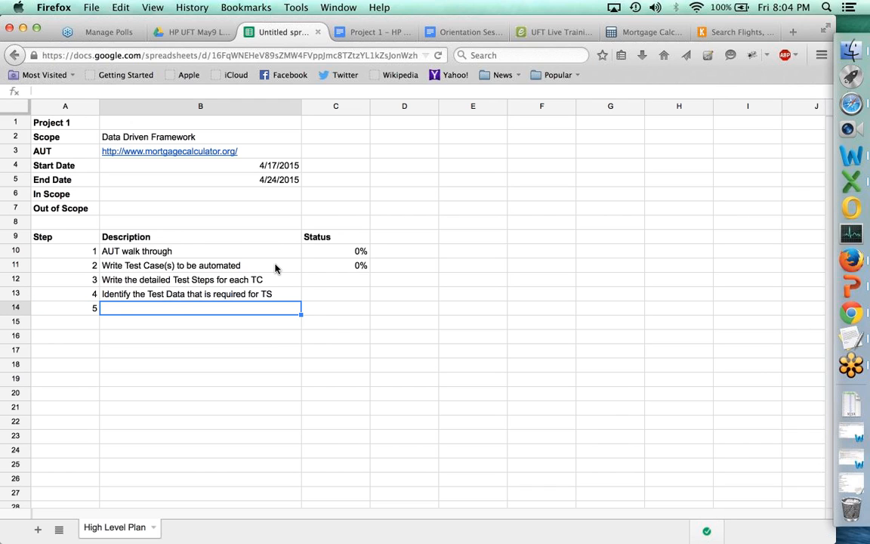
pyautogui.write('Id')
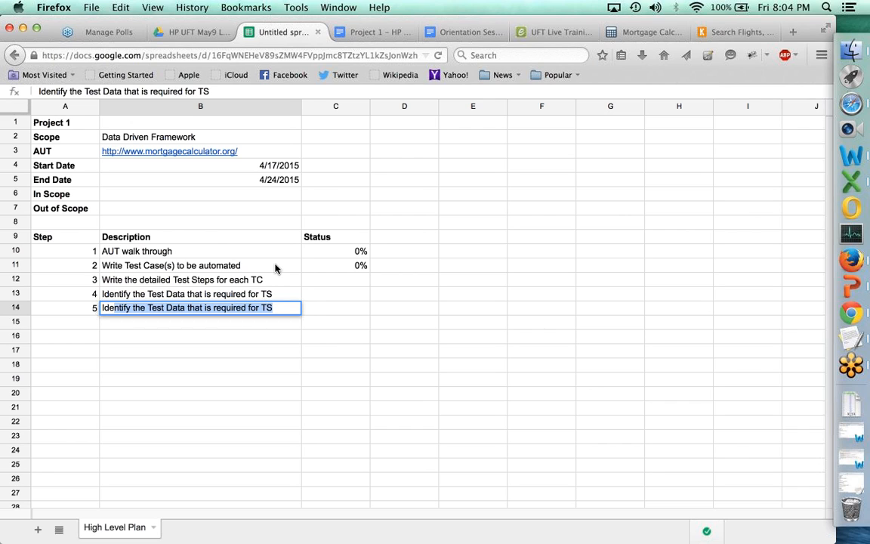
pyautogui.write('entify the objects in AUT')
pyautogui.press('Return')
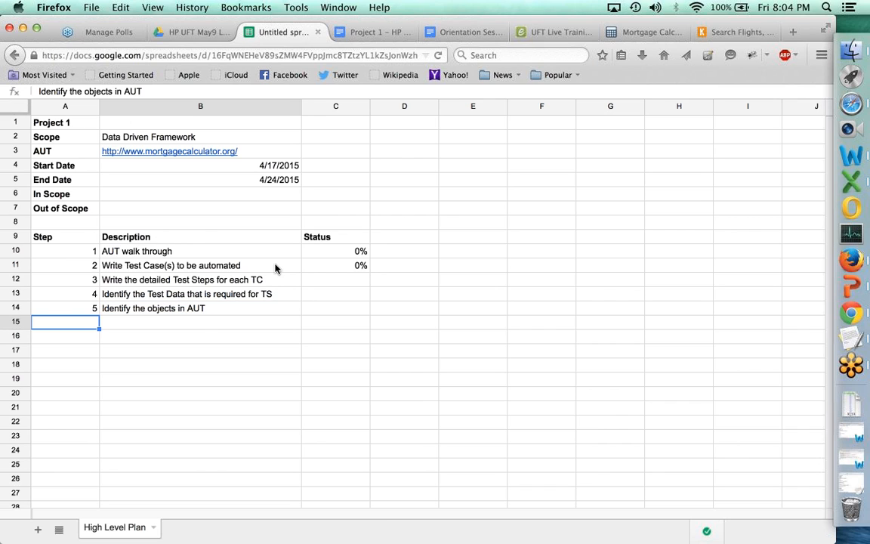
# - Add step 6 in row 15 with the description "Add the objects to the Object Repository"
pyautogui.write('6')
pyautogui.press('Tab')
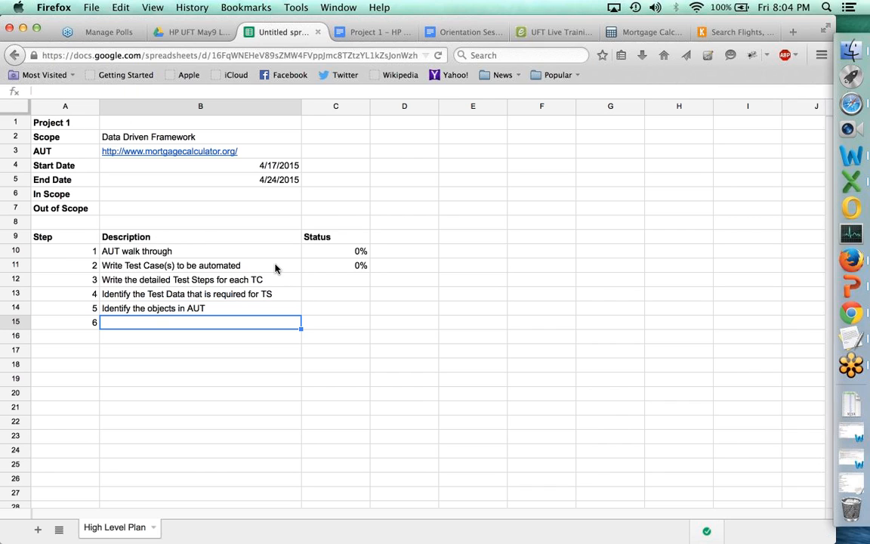
pyautogui.write('Add the ')
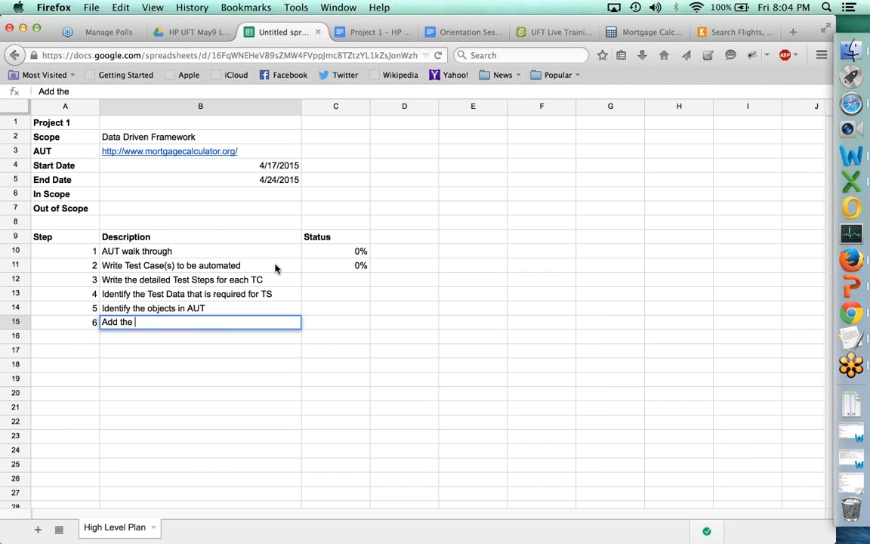
pyautogui.write('objects to the Objects to the')
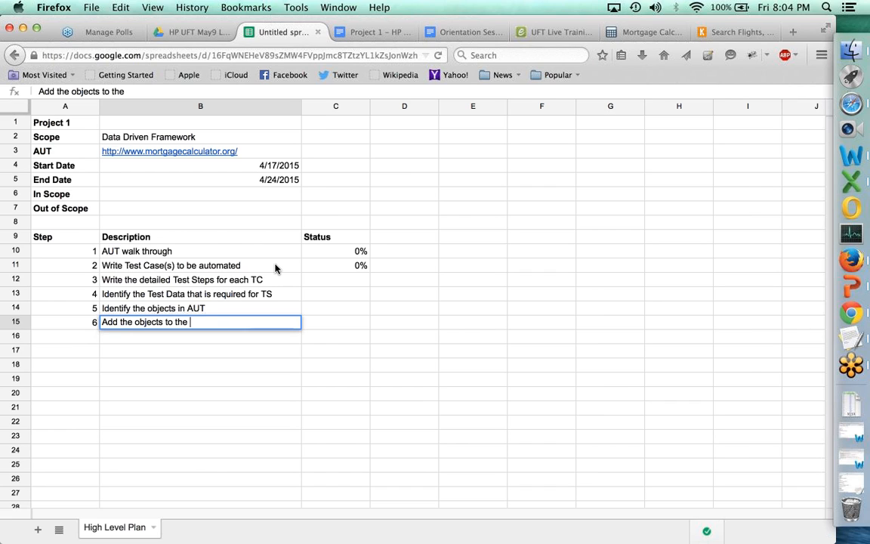
pyautogui.write('Object ')
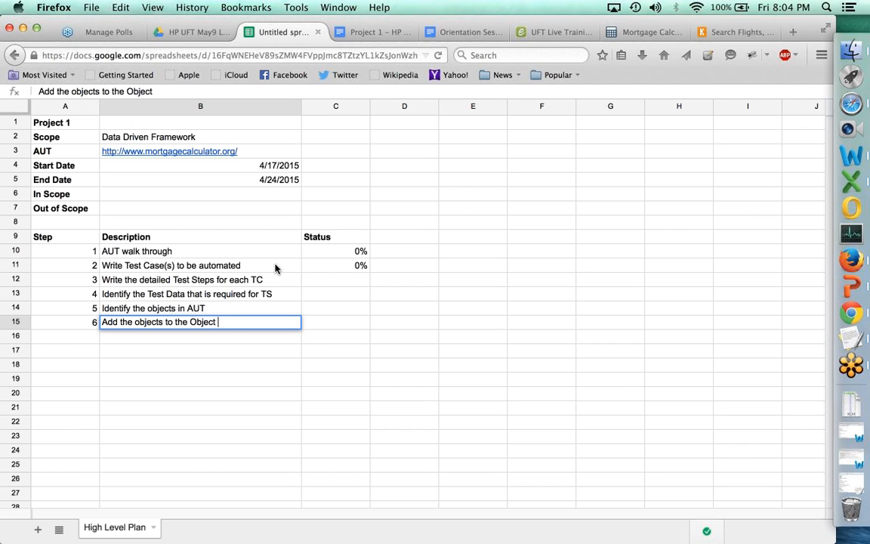
pyautogui.write('Repository')
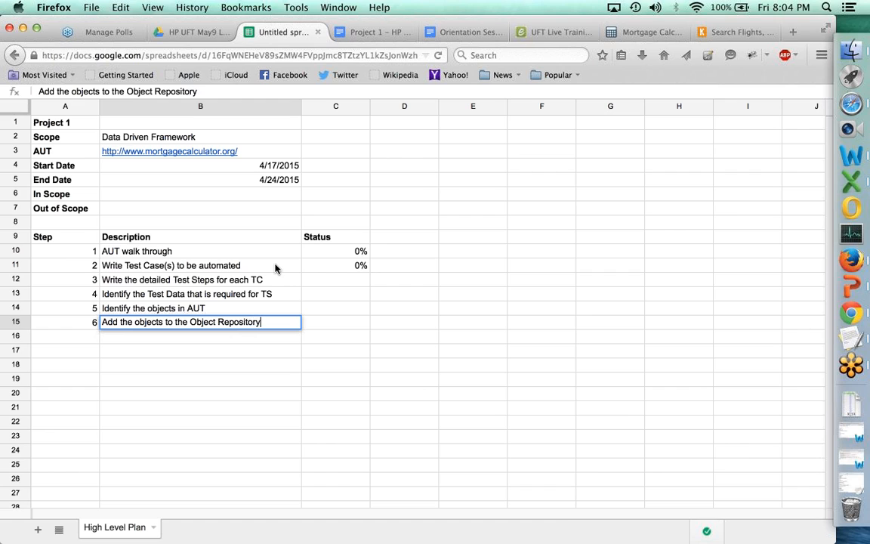
# - Add step 7 in row 16 with the description "Write the Automation Script for each TC"
pyautogui.press('Return')
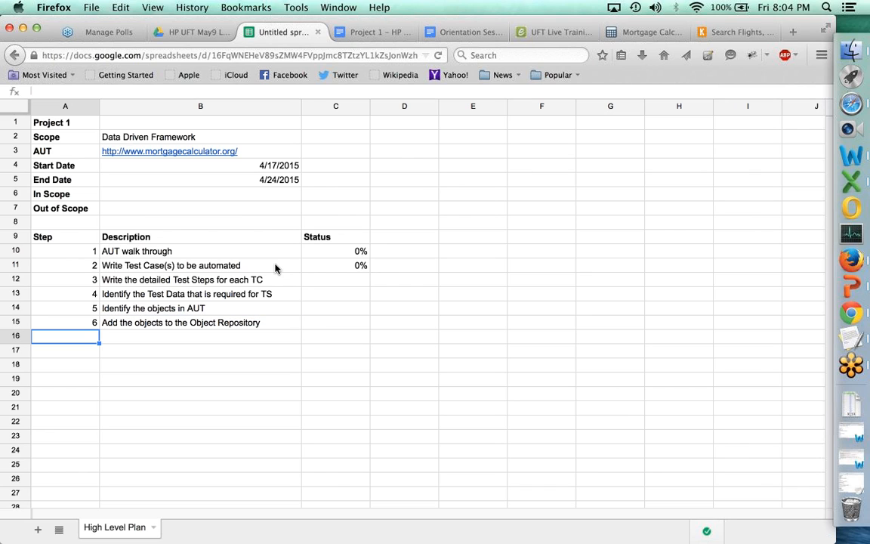
pyautogui.write('7')
pyautogui.press('Tab')
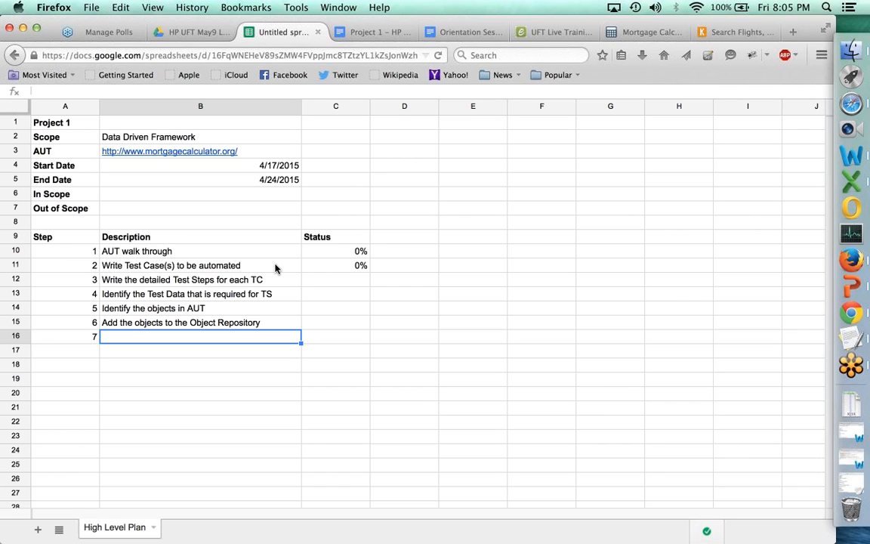
pyautogui.write('Verify with')
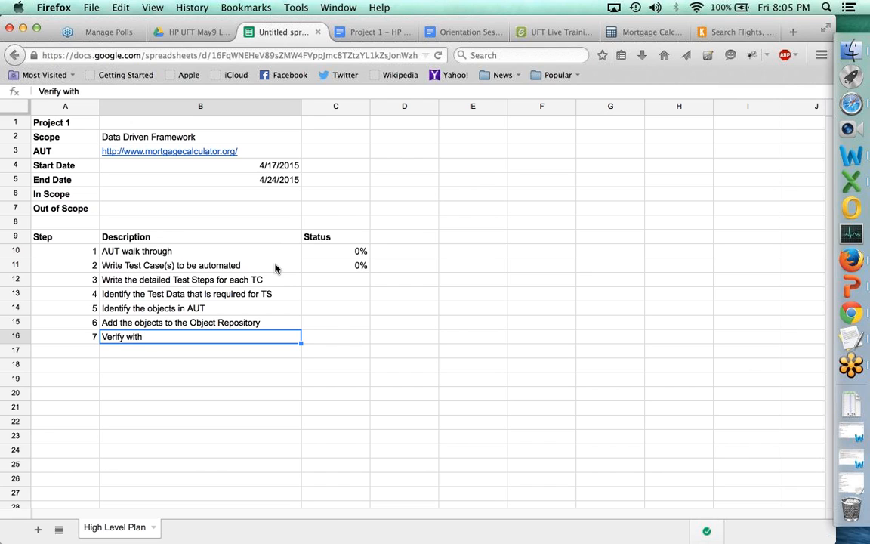
pyautogui.press('Escape')
pyautogui.write('Write the Atu')
pyautogui.press('BackSpace')
pyautogui.press('BackSpace')
pyautogui.write('utomation Script for each TC')
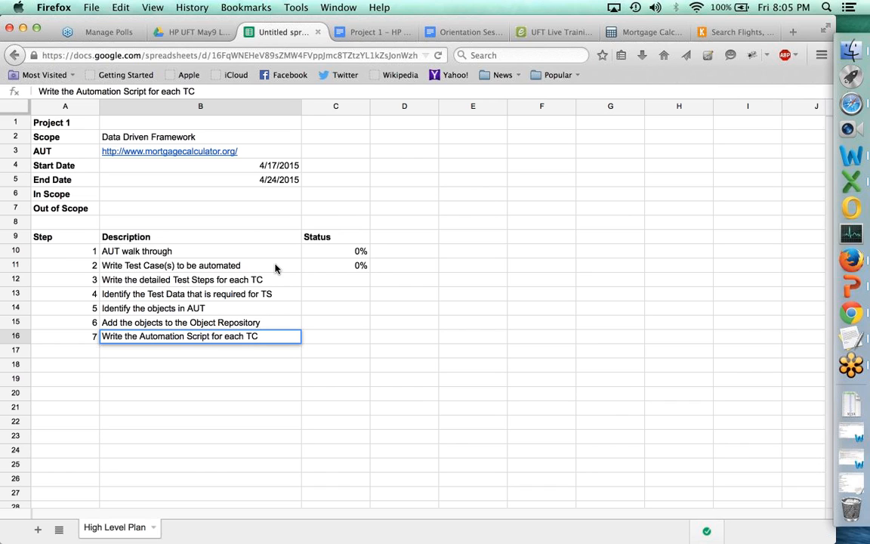
pyautogui.press('Return')
# - Add step 8 in row 17, described as "Create Test Data and Local variables in the script", and number row 18 as step 9
pyautogui.press('Left')
pyautogui.write('8')
pyautogui.press('Tab')
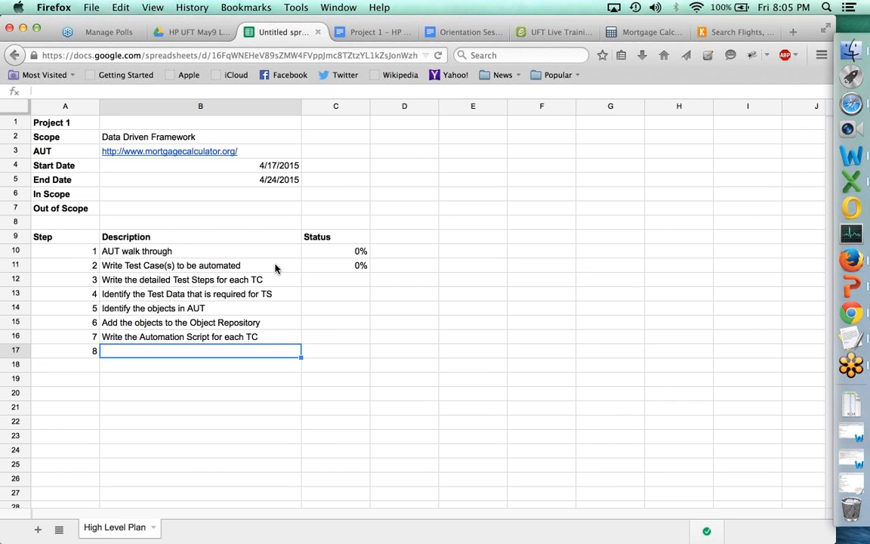
pyautogui.write('Create')
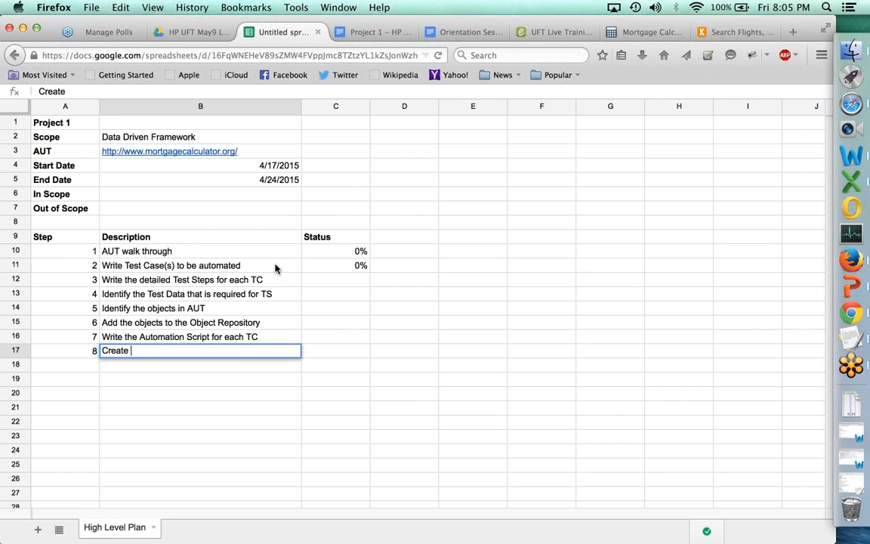
pyautogui.write(' Test Data a')
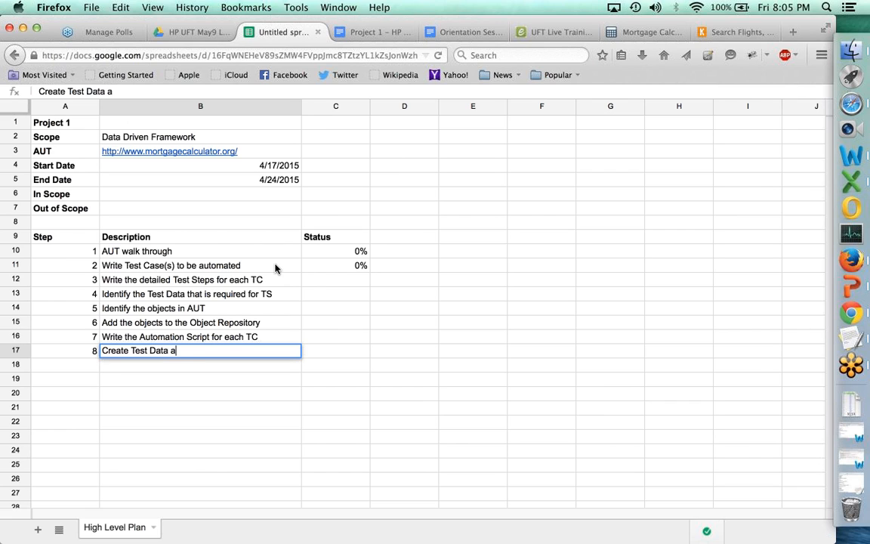
pyautogui.write('nd Local variables in the script')
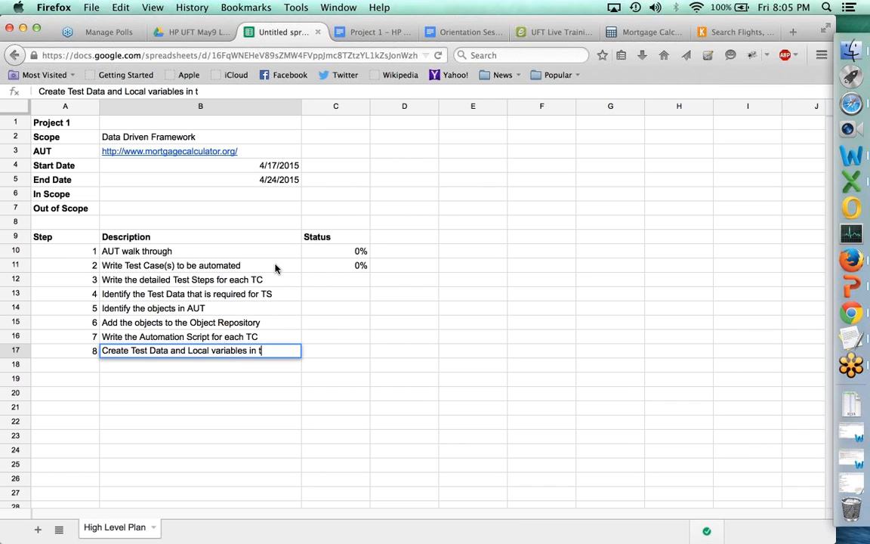
pyautogui.press('Return')
pyautogui.write('9')
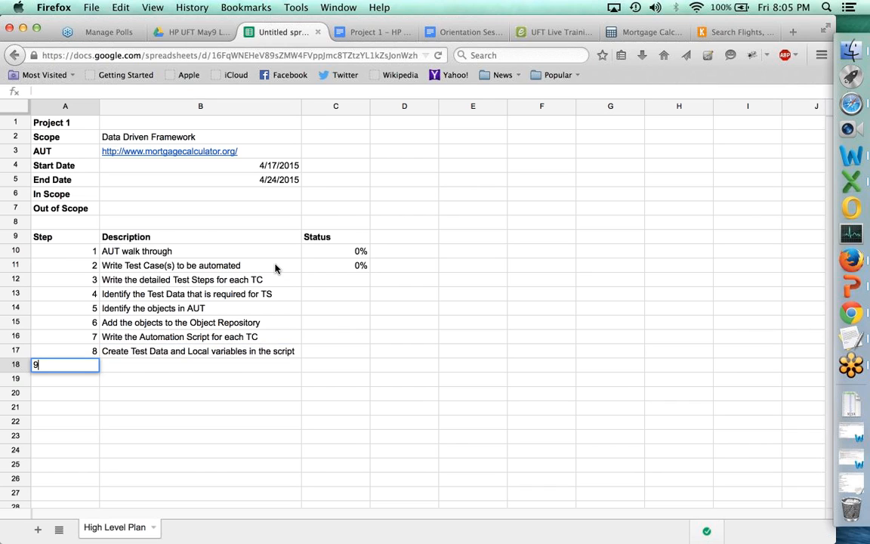
pyautogui.press('Tab')
pyautogui.write('Wri')
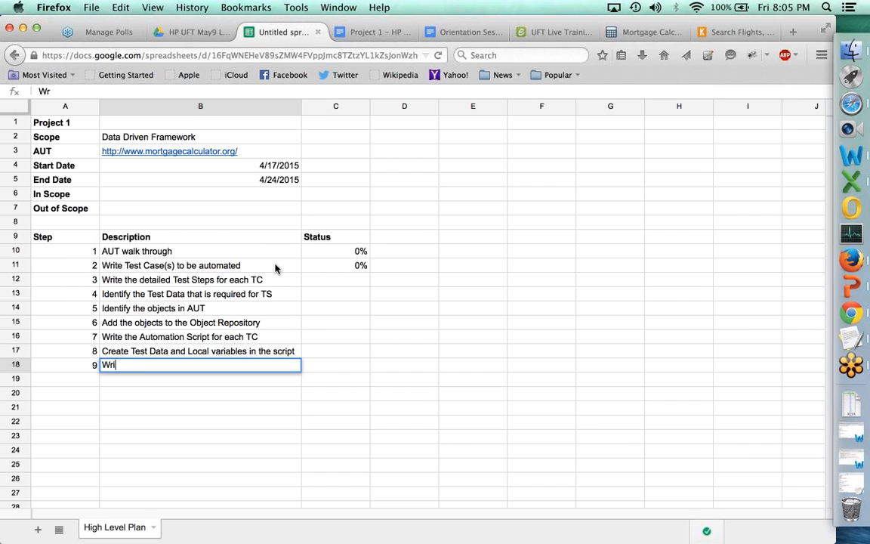
pyautogui.write('te a code to read')
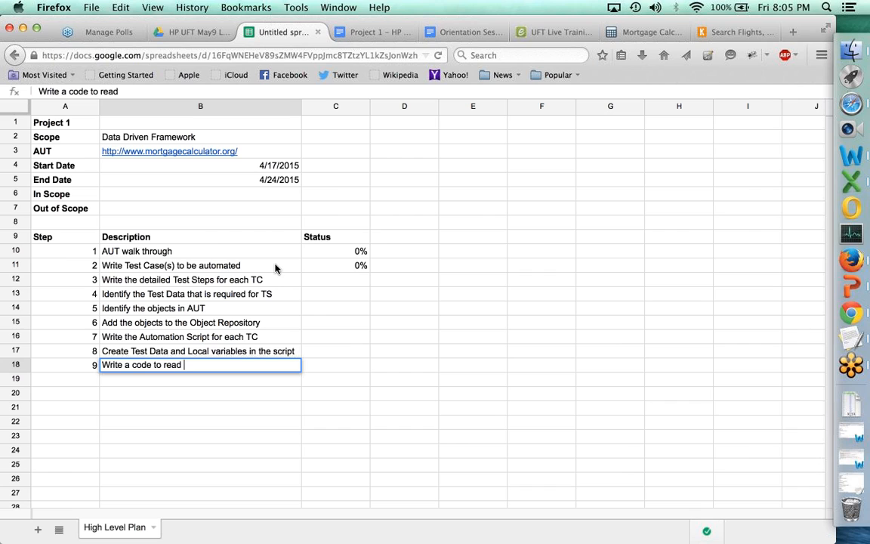
pyautogui.press('Return')
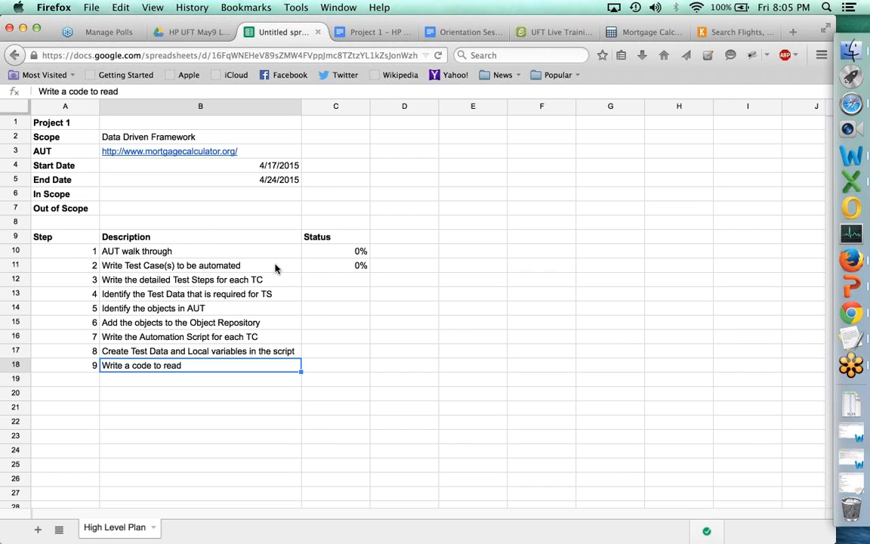
# - Describe step 9 in row 18 as "Create a set of Test Data to run these Test Cases on"
pyautogui.write('Cre')
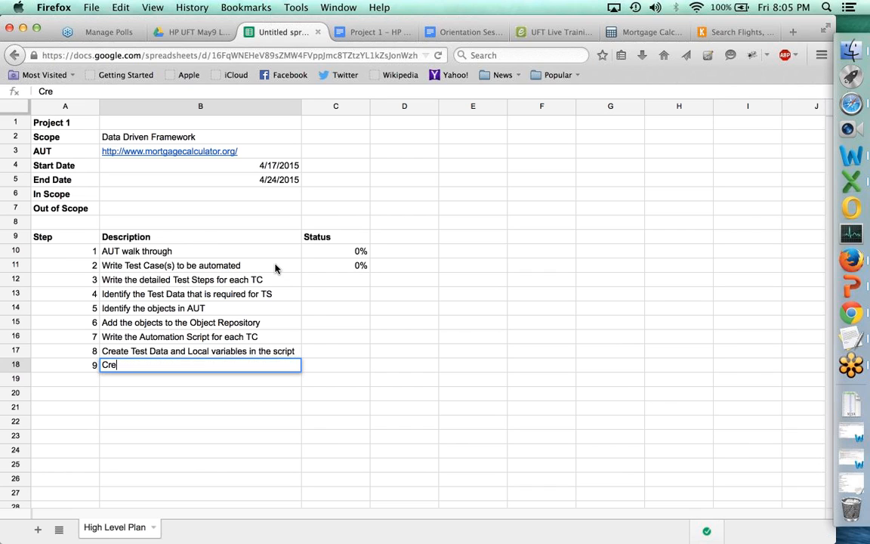
pyautogui.write('ate a set o')
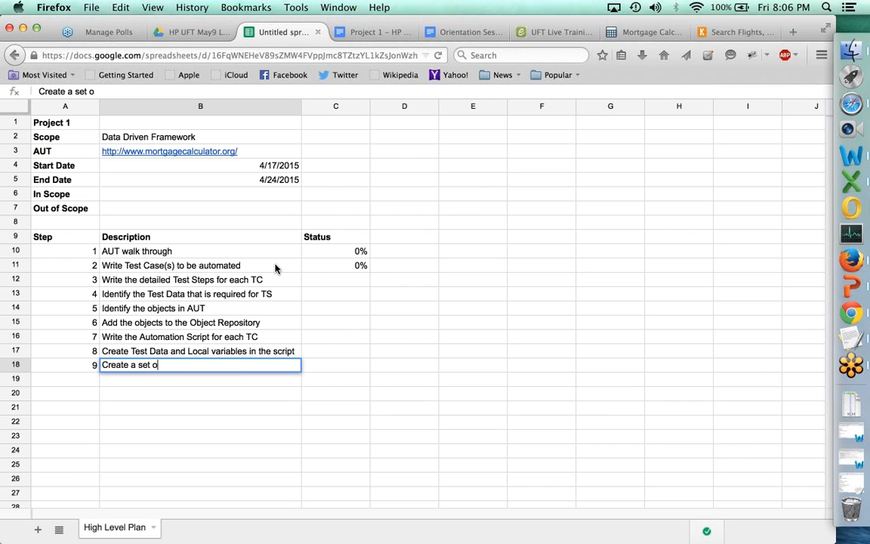
pyautogui.write('f Test Data')
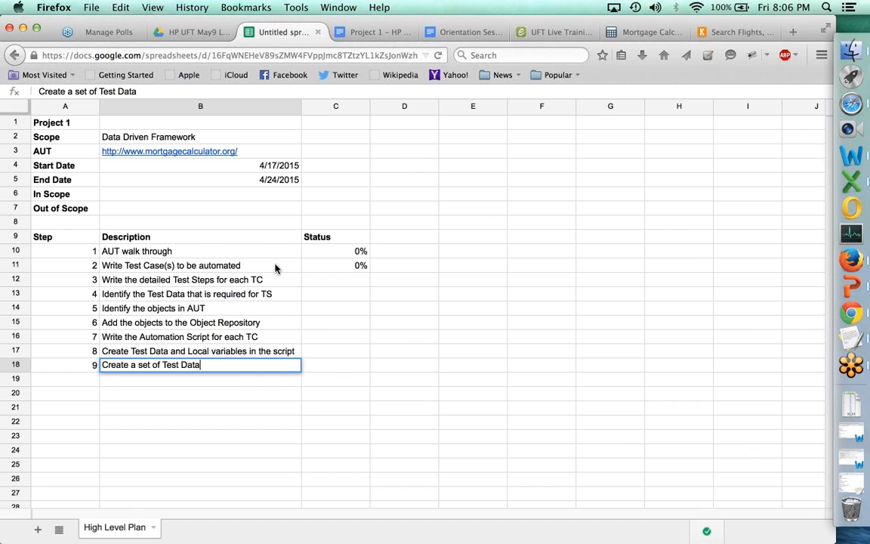
pyautogui.write(' to run these')
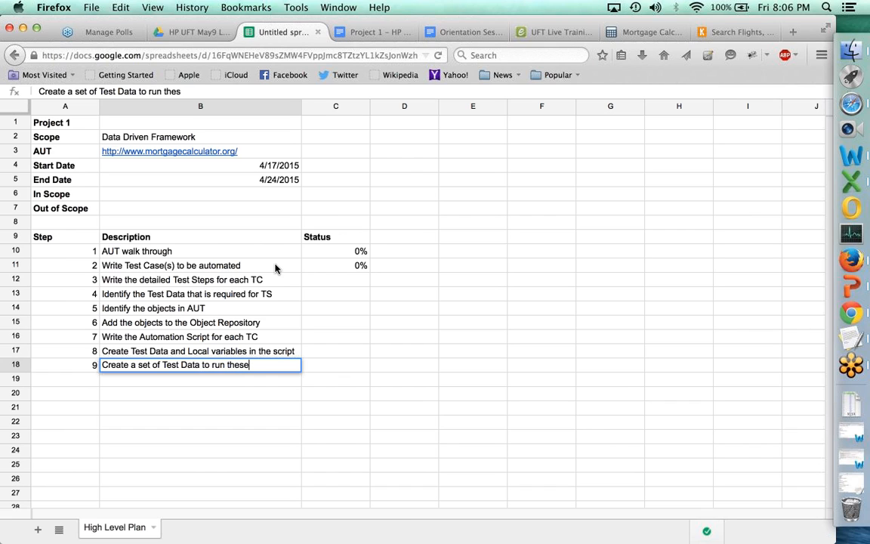
pyautogui.write(' Test Cases')
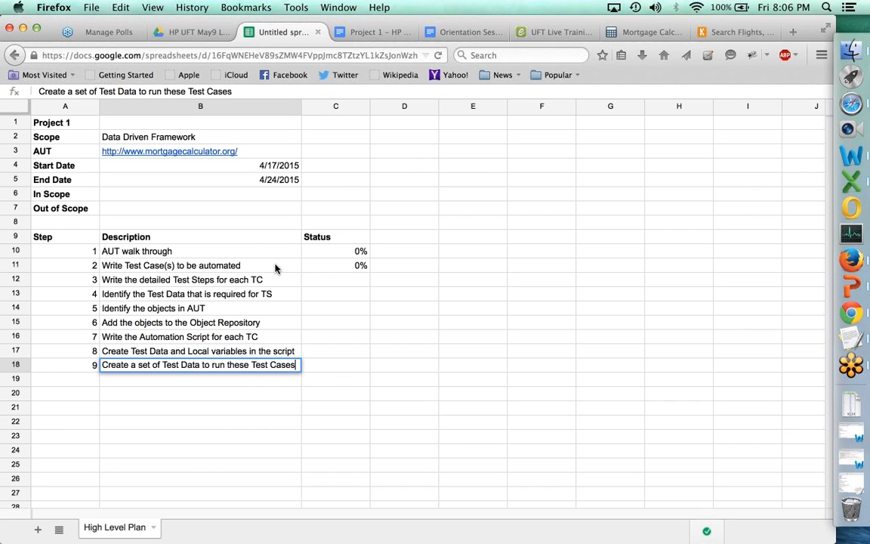
pyautogui.write(' on')
pyautogui.press('Return')
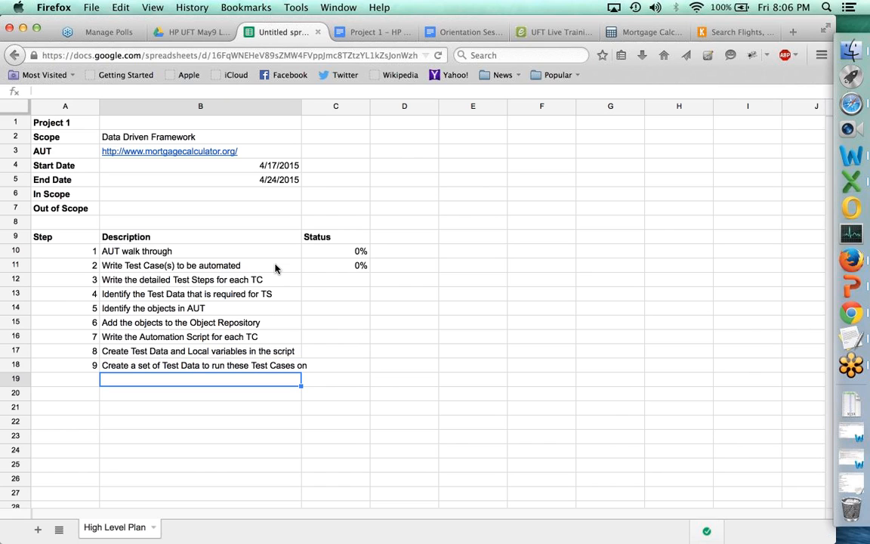
# - Add step 10 in row 19 with a description beginning "Write a driver/code to read this Test Data into the"
pyautogui.press('Left')
pyautogui.write('10')
pyautogui.press('Tab')
pyautogui.write('Write a d')
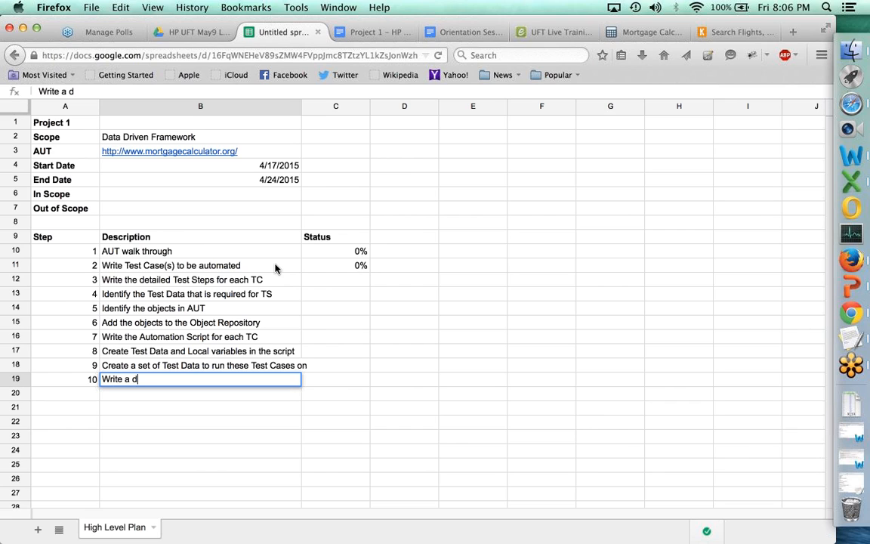
pyautogui.write('river/code to rea')
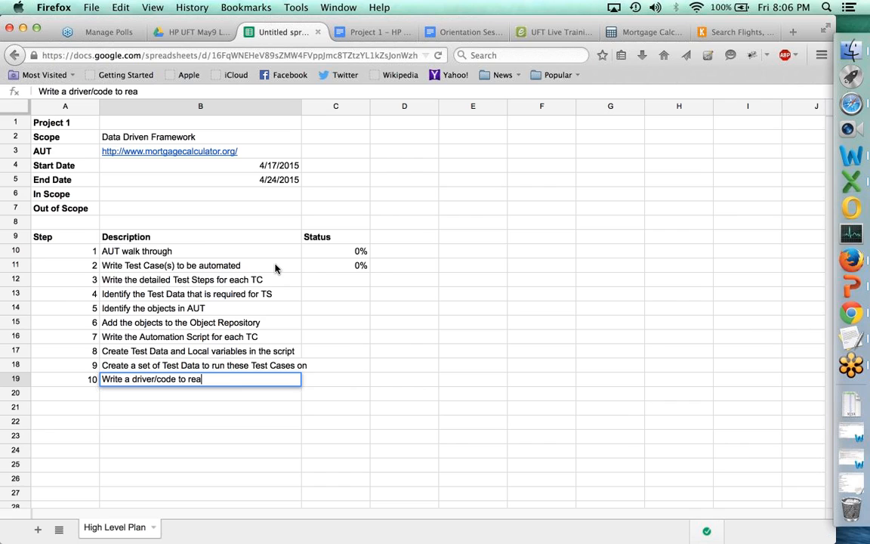
pyautogui.write('d this Test Data in')
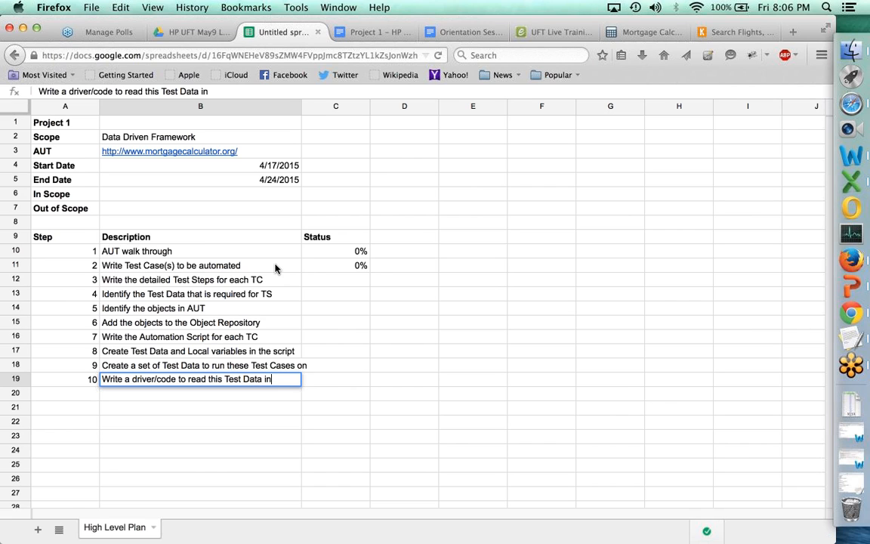
pyautogui.write('to the automa')
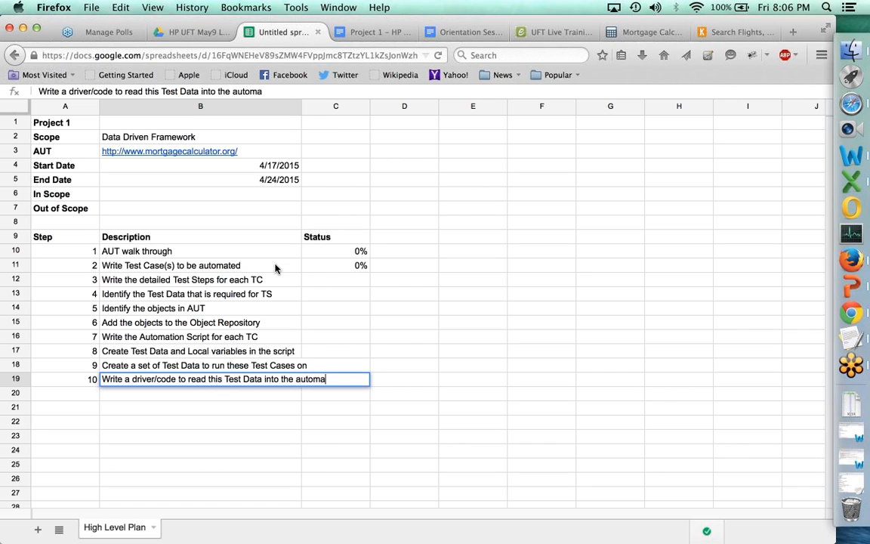
# - Complete the step 10 description so it reads "Write a driver/code to read this Test Data into the automation script"
pyautogui.write('tion script')
pyautogui.press('Return')
# - Add step 11 with the description "Execute the Test Case on various sets of data" and widen the Description column to fit the longer texts
pyautogui.write('11')
pyautogui.press('Tab')
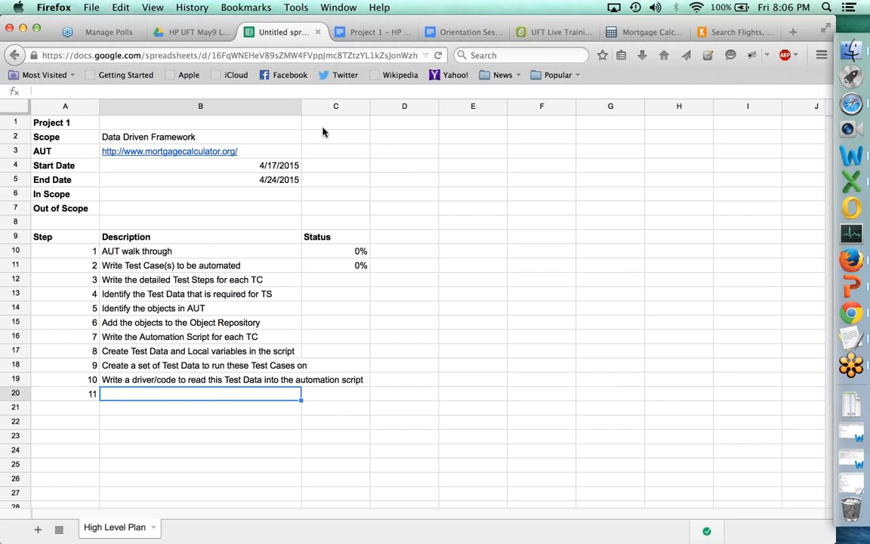
pyautogui.moveTo(300, 105); pyautogui.dragTo(402, 106)
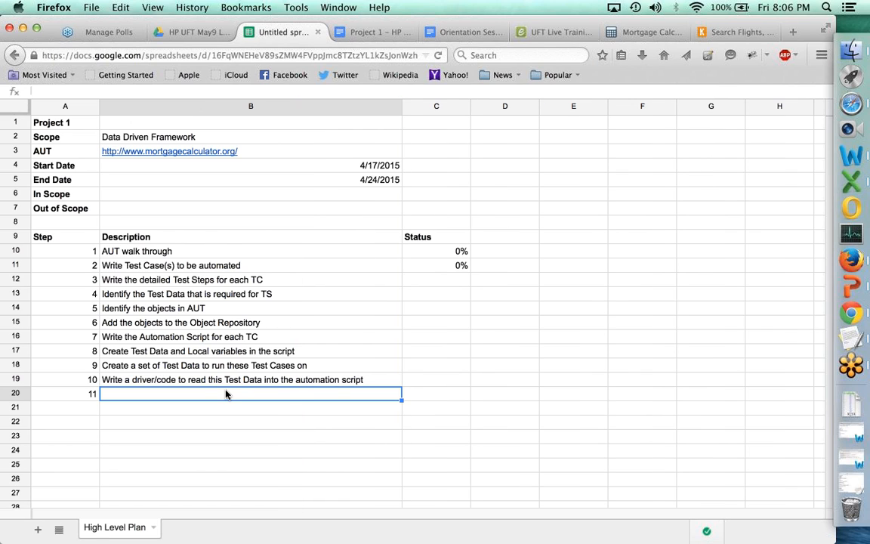
pyautogui.write('Execute ')
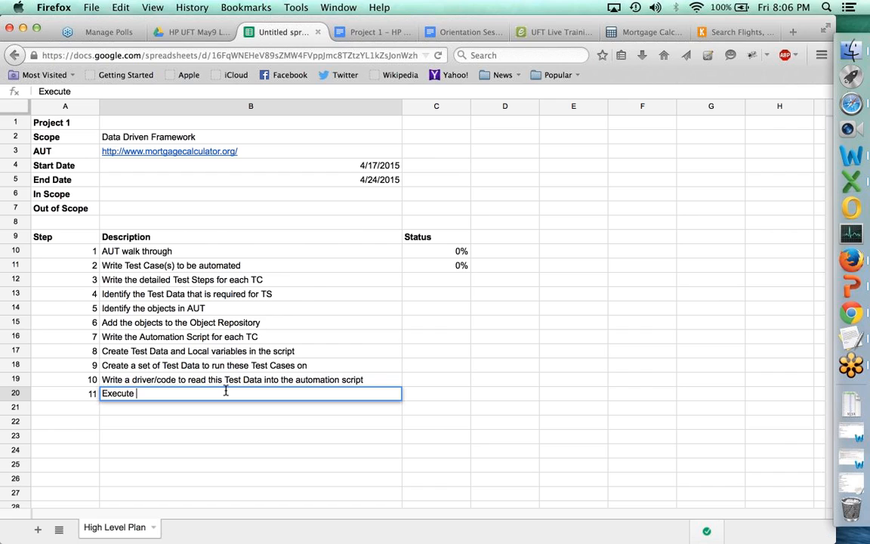
pyautogui.write('the Test Case')
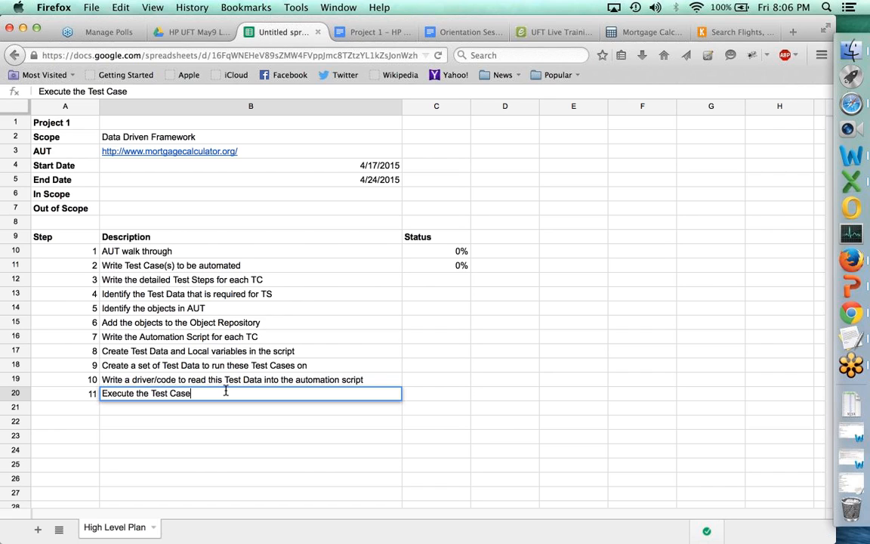
pyautogui.write(' on various sets of data')
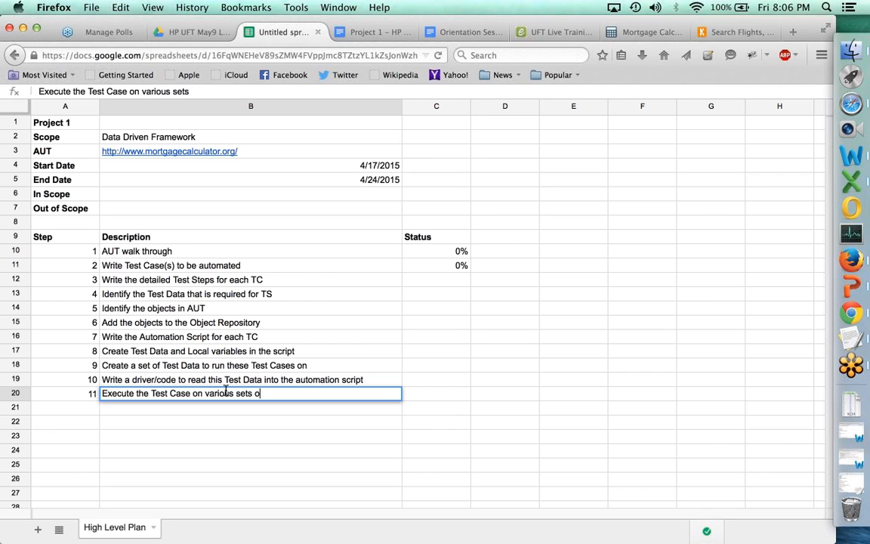
pyautogui.press('Return')
# - Add step 12 with the description "Perform a debug run to ensure the code works in the exact fashion expected"
pyautogui.write('12')
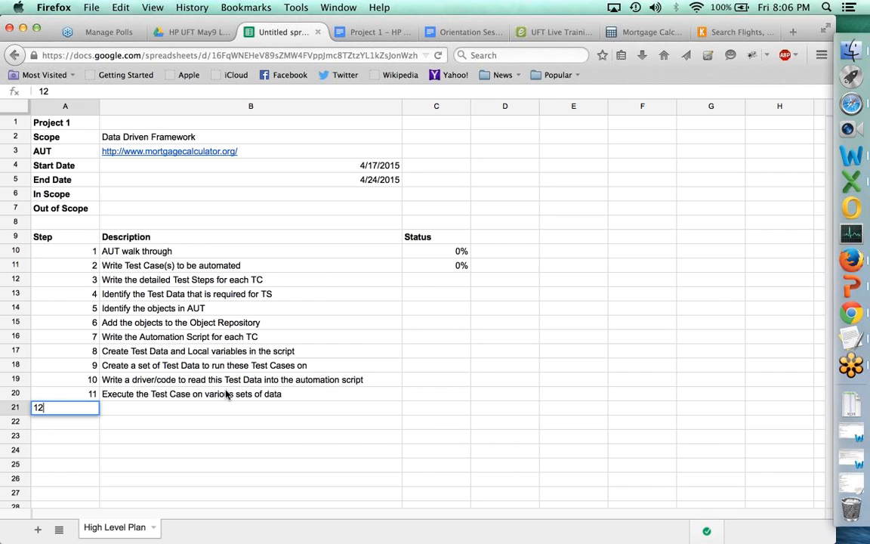
pyautogui.press('Tab')
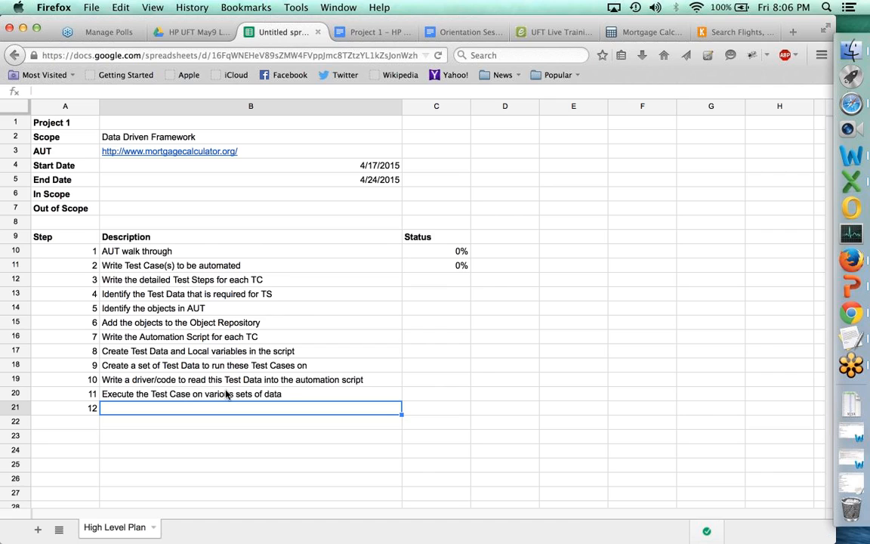
pyautogui.write('Perform a')
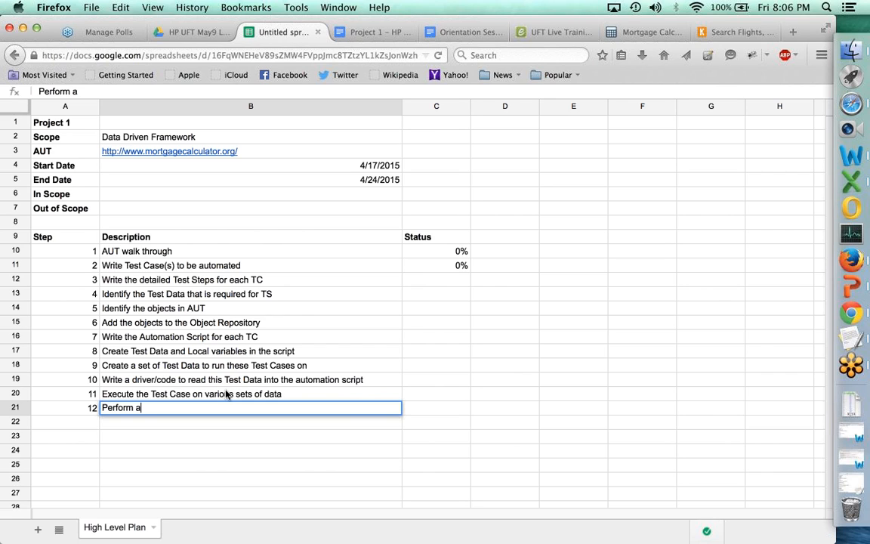
pyautogui.write(' debug run t')
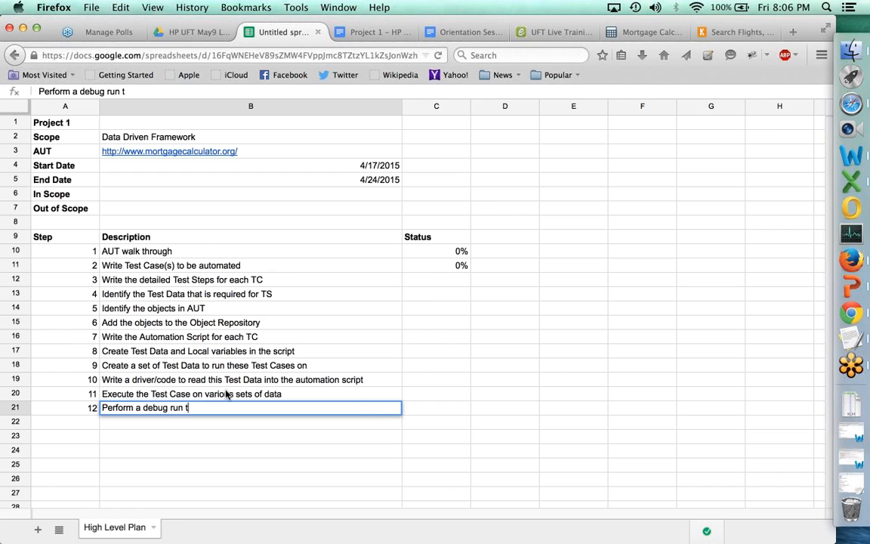
pyautogui.write('o ensure t')
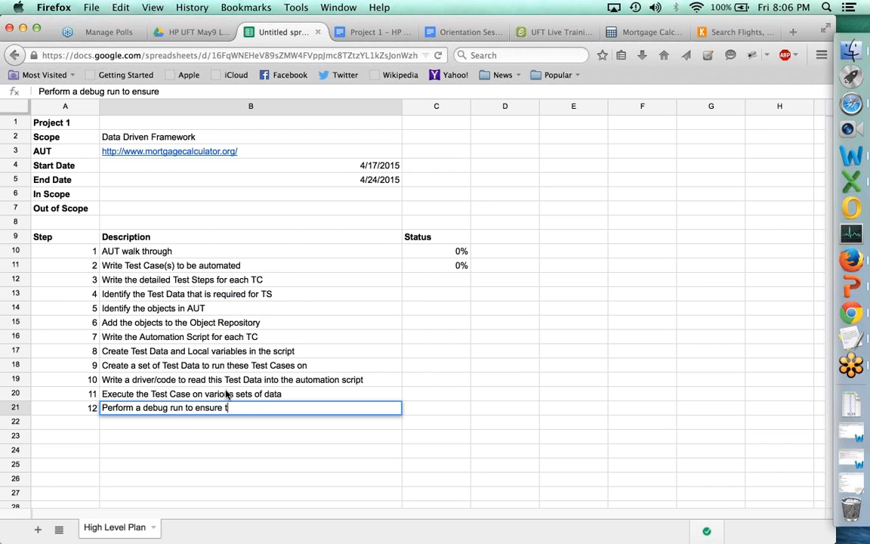
pyautogui.write('he code works in ')
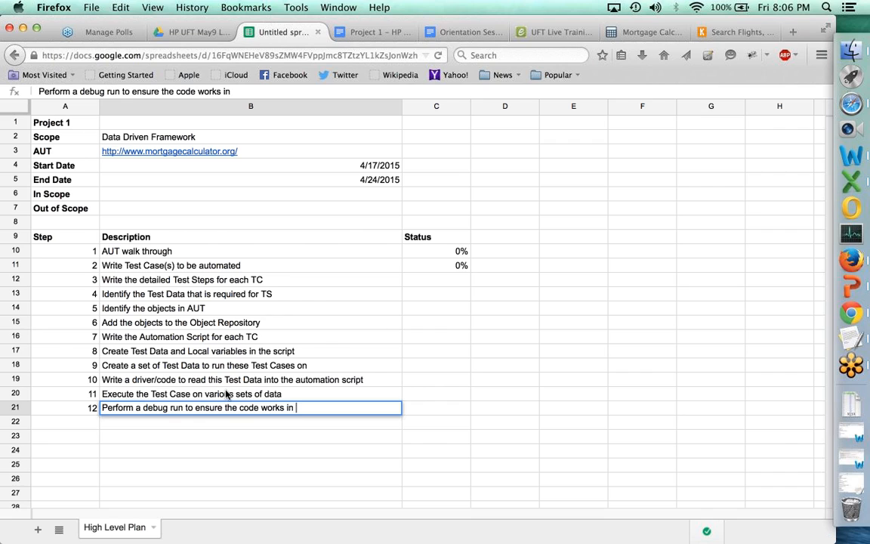
pyautogui.write('the exact ')
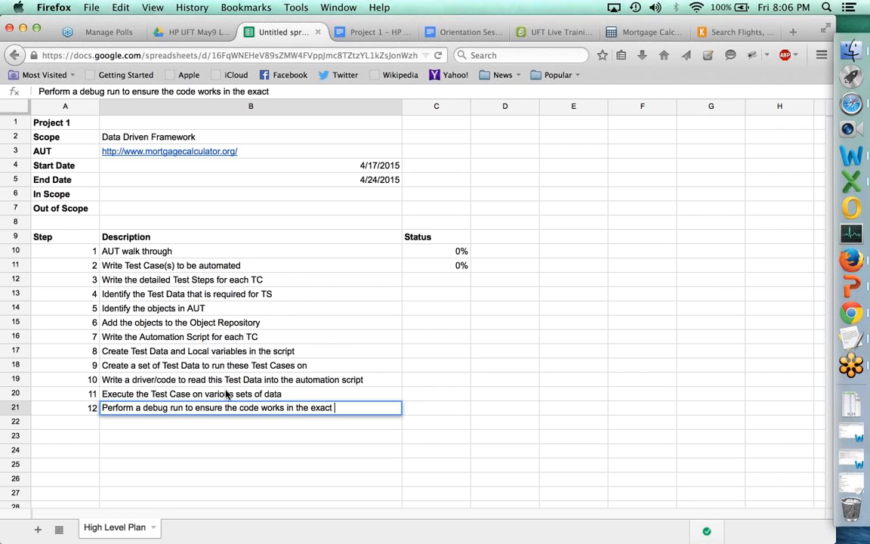
pyautogui.write('fashion expected')
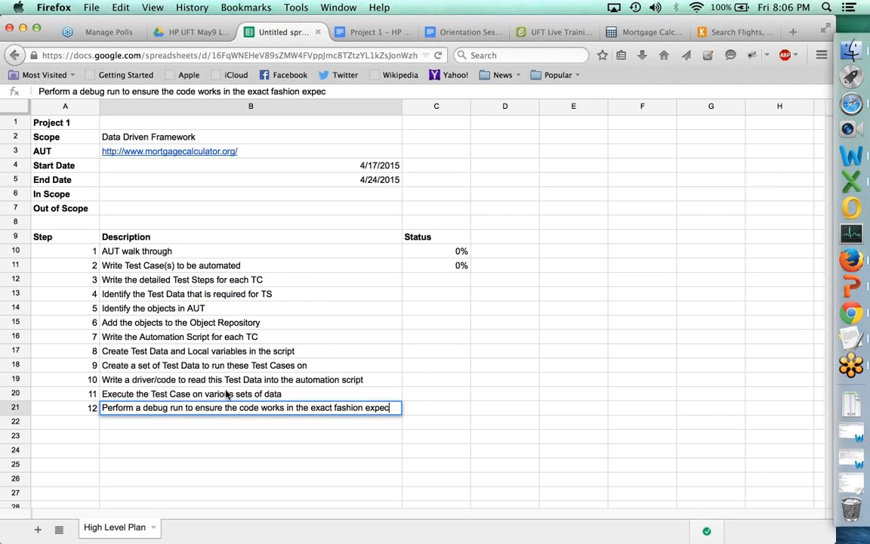
pyautogui.press('Return')
# - Add step 13 with the description "Write a code to take the test results back to an external source for sharing/review"
pyautogui.write('13')
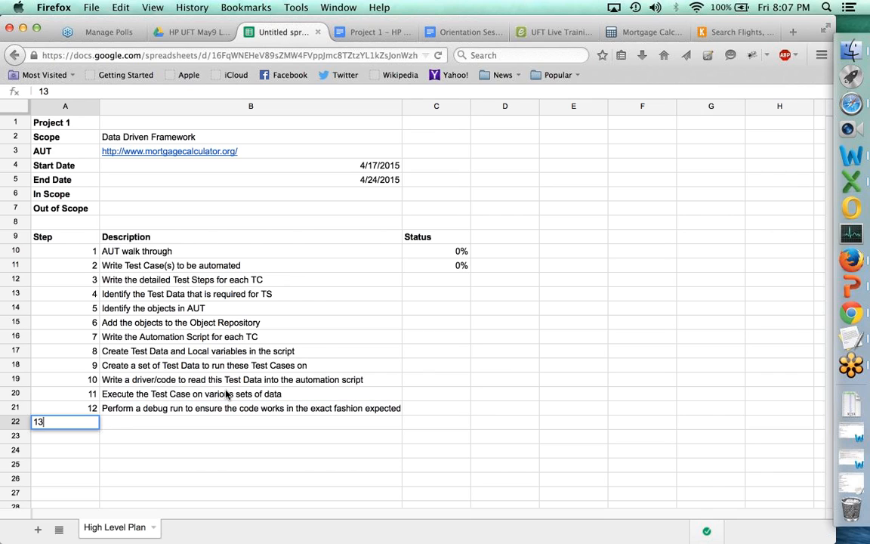
pyautogui.press('Tab')
pyautogui.write('Write a')
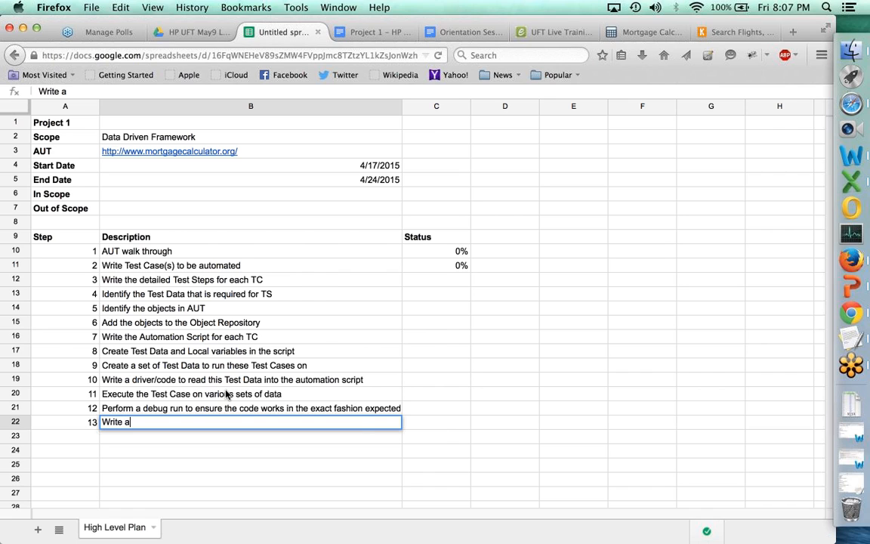
pyautogui.write(' code to')
pyautogui.write('take the d')
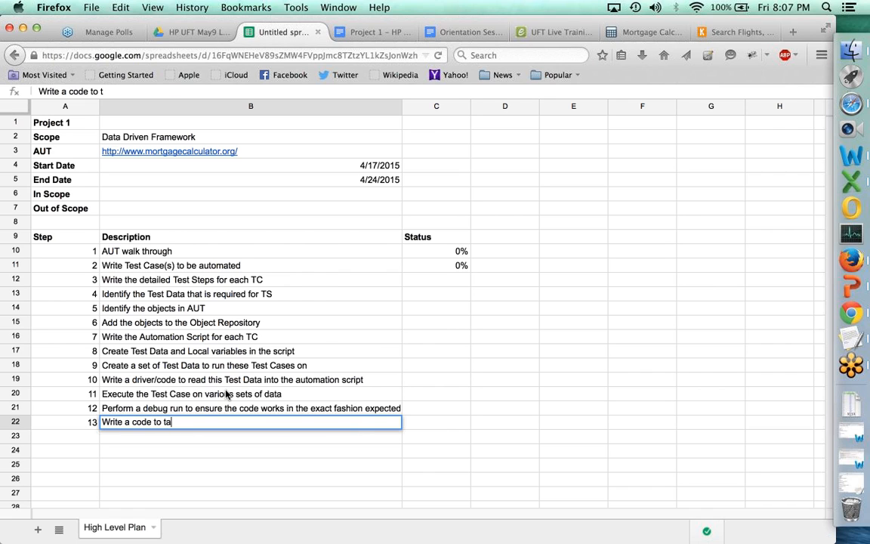
pyautogui.press('BackSpace')
pyautogui.write('tes')
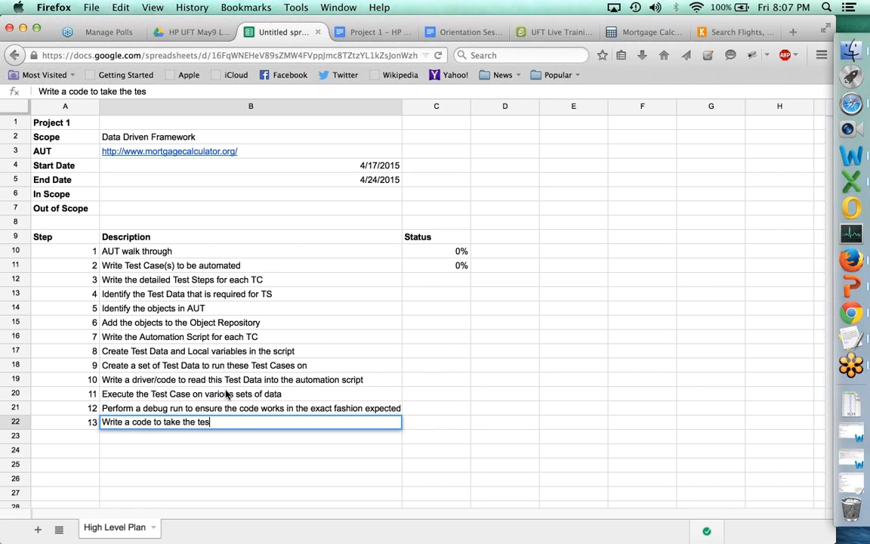
pyautogui.write('t results back ')
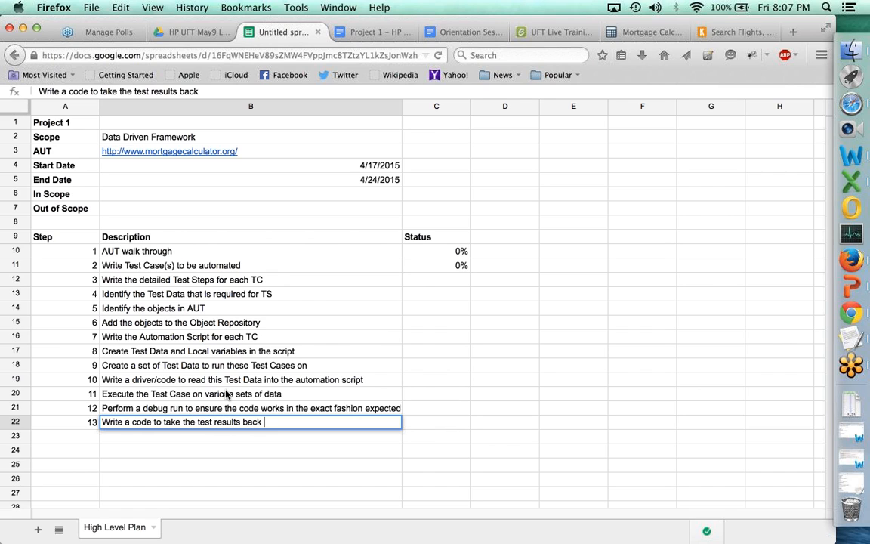
pyautogui.write('to an external sourc')
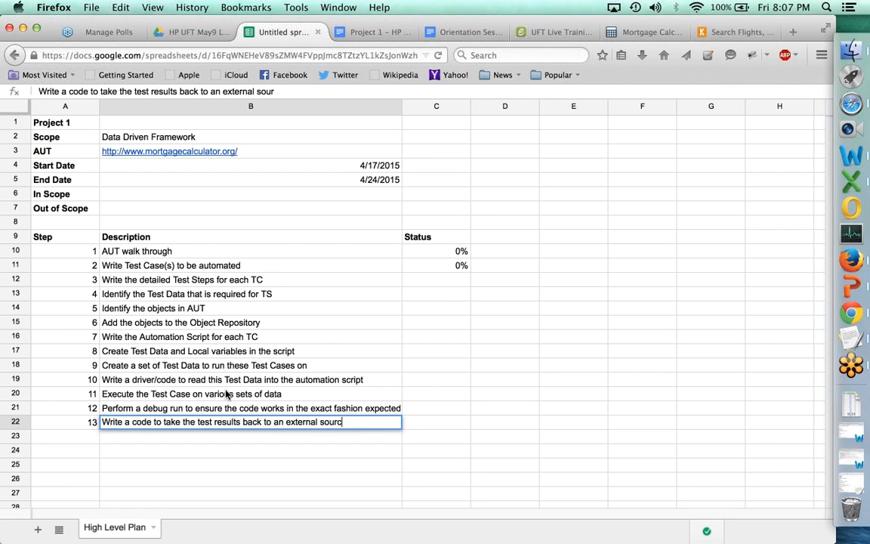
pyautogui.write('e for sharing/review')
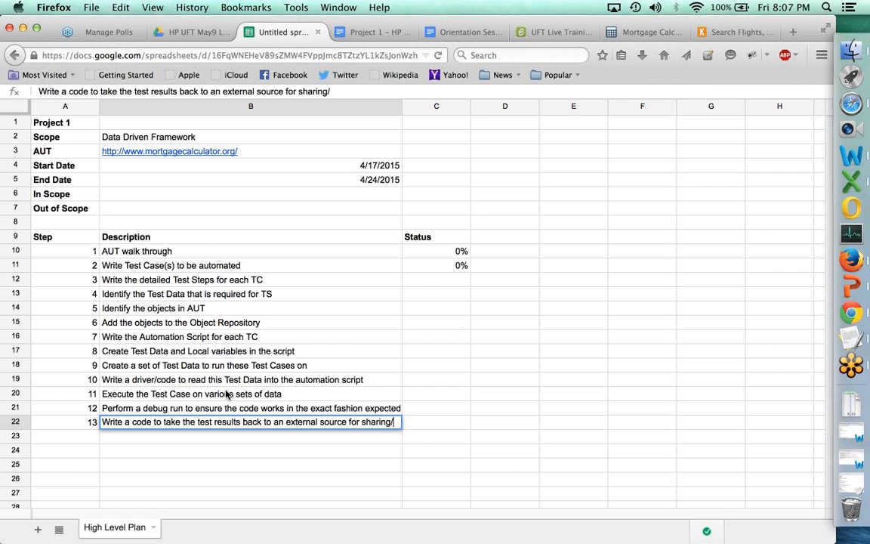
pyautogui.press('Return')
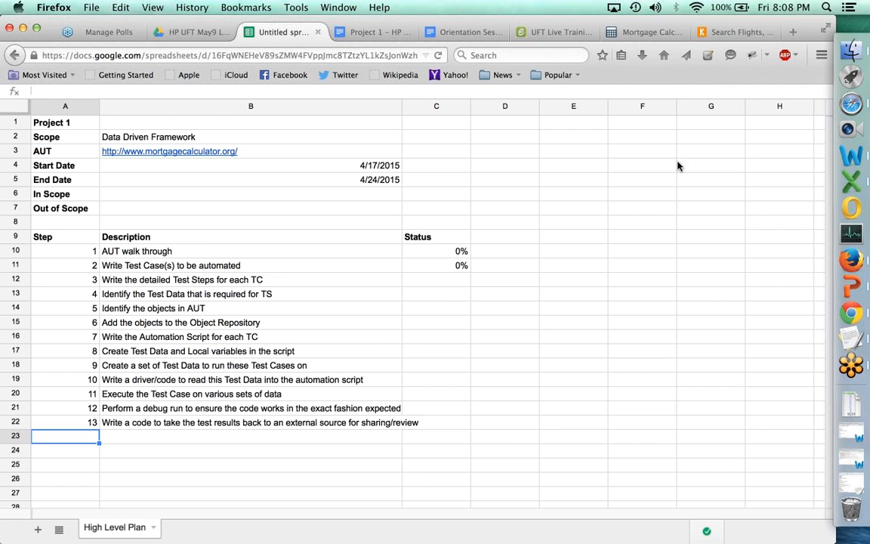
# - Open Paintbrush with a blank 1500 by 1000 pixel canvas and minimize the other untitled windows
pyautogui.press('super+space')
pyautogui.write('pain')
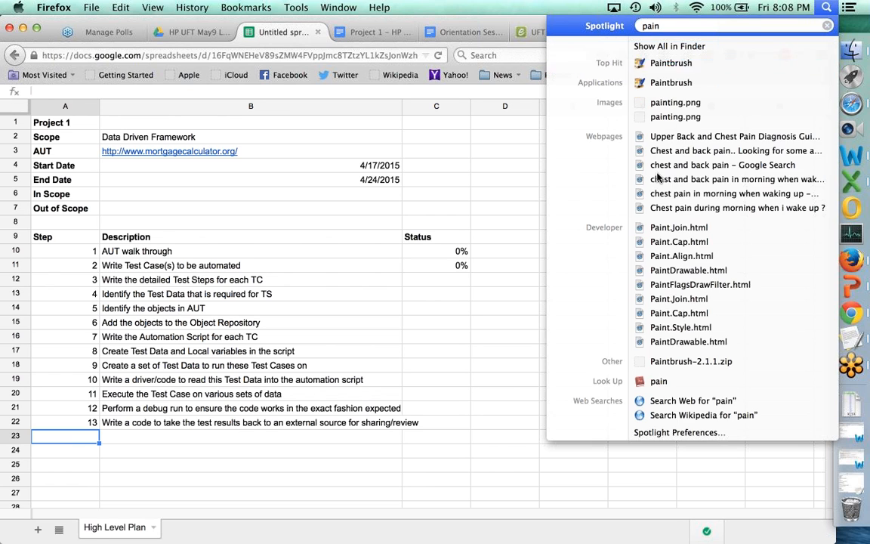
pyautogui.press('Return')
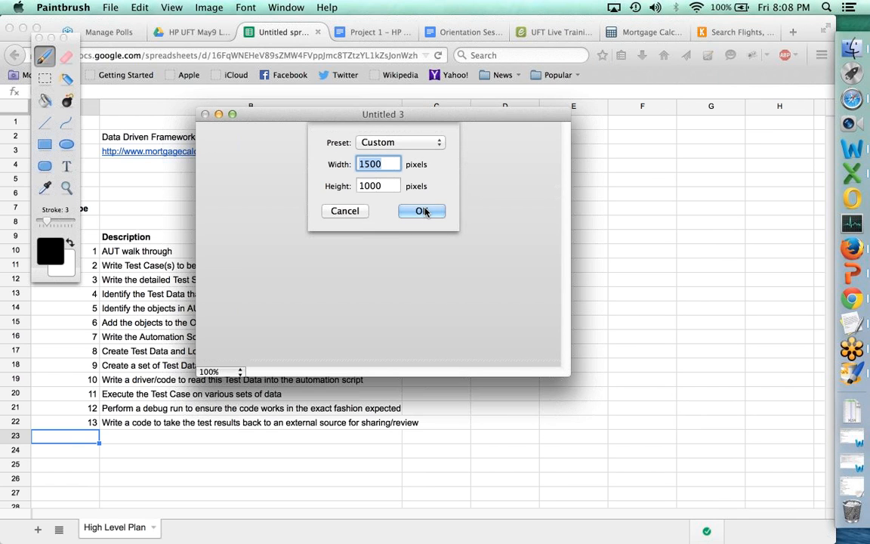
pyautogui.click(422, 211)
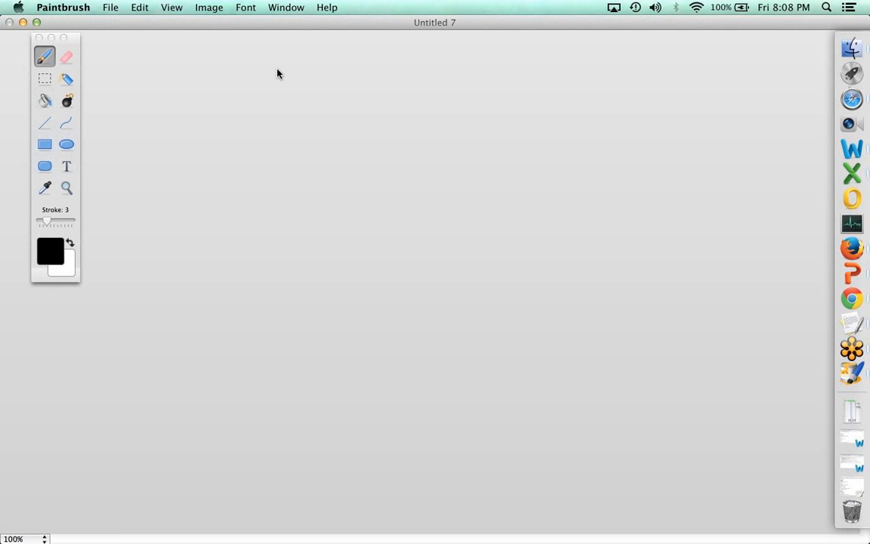
pyautogui.press('super+m')
pyautogui.press('super+m')
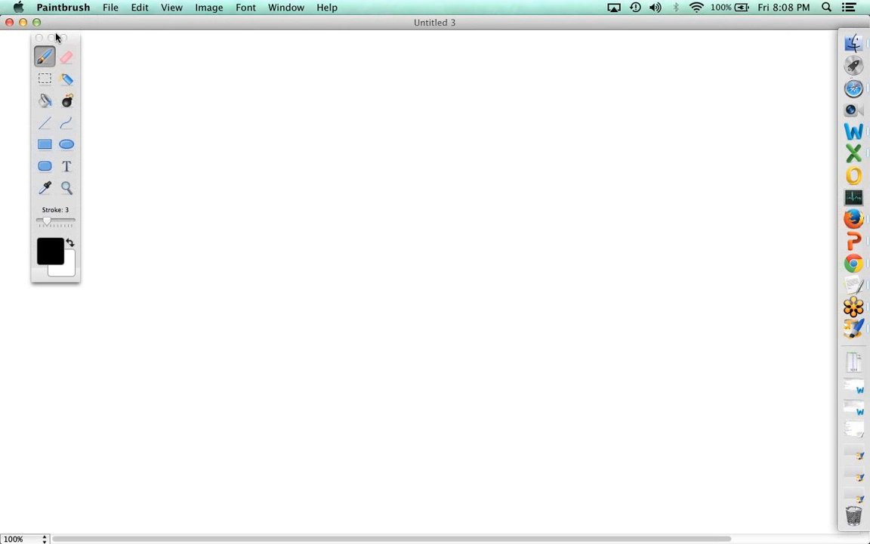
# - Draw a large letter A freehand in the upper part of the canvas with a check mark to its upper right
pyautogui.moveTo(72, 40); pyautogui.dragTo(34, 43)
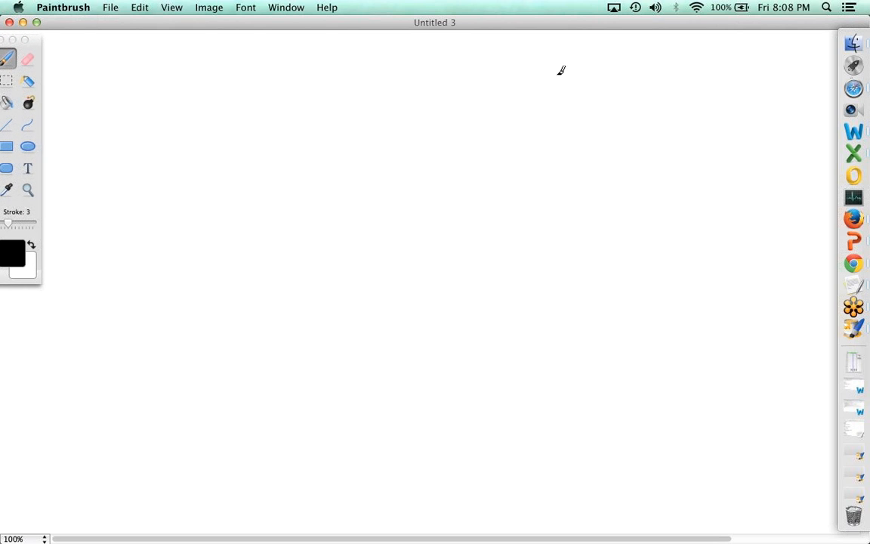
pyautogui.moveTo(598, 65); pyautogui.dragTo(571, 210)
pyautogui.moveTo(598, 65); pyautogui.dragTo(659, 202)
pyautogui.moveTo(576, 172); pyautogui.dragTo(639, 163)
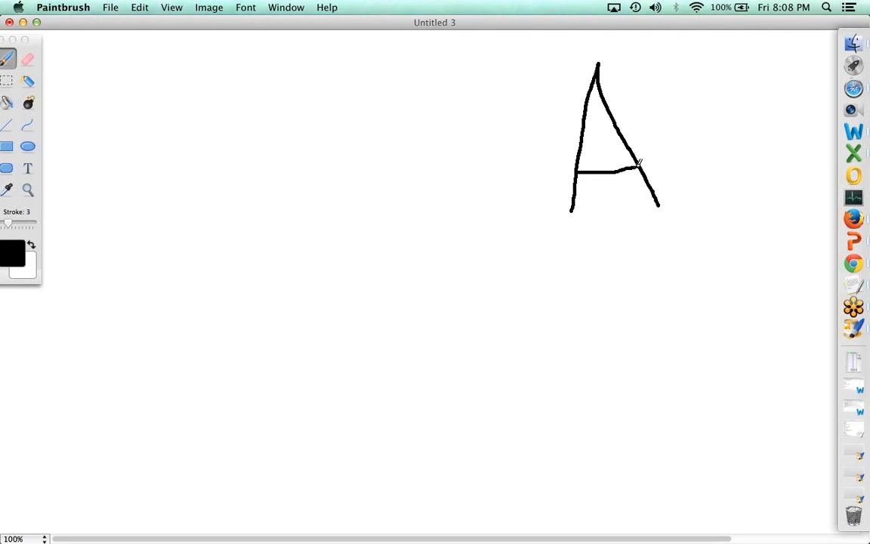
pyautogui.moveTo(674, 47); pyautogui.dragTo(690, 74)
pyautogui.moveTo(723, 46); pyautogui.dragTo(755, 24)
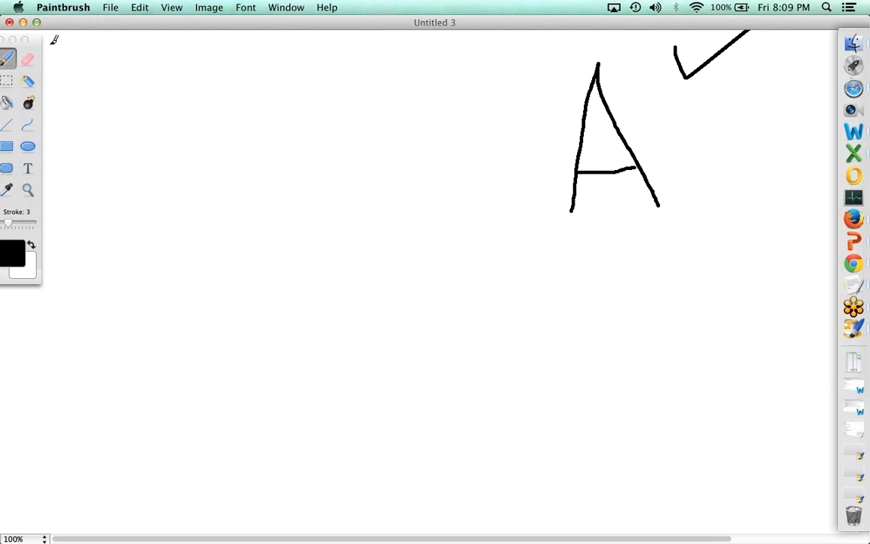
# - Draw a large U with four short horizontal lines beside it, and add one check mark above the A and one above the lines
pyautogui.moveTo(38, 47)
pyautogui.mouseDown()
pyautogui.moveTo(105, 247)
pyautogui.moveTo(101, 301)
pyautogui.mouseUp()
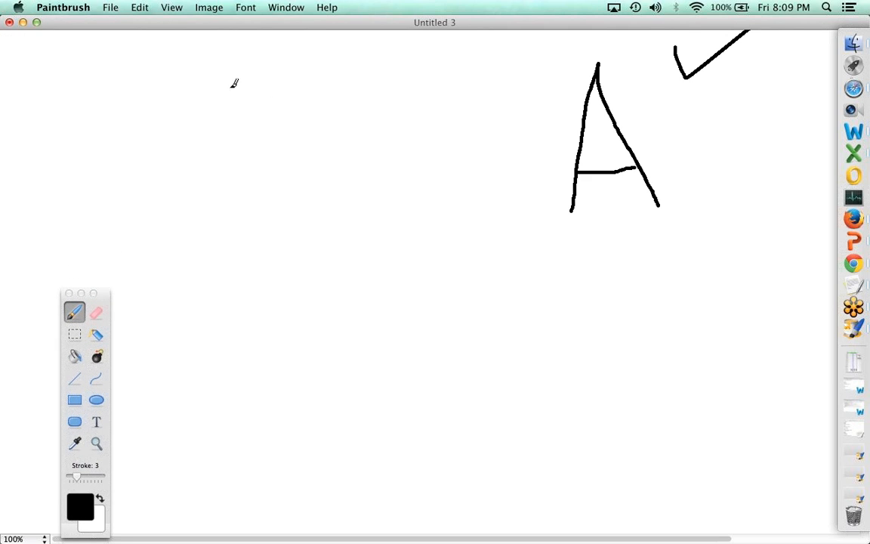
pyautogui.moveTo(169, 85)
pyautogui.mouseDown()
pyautogui.moveTo(159, 159)
pyautogui.moveTo(261, 225)
pyautogui.moveTo(281, 76)
pyautogui.mouseUp()
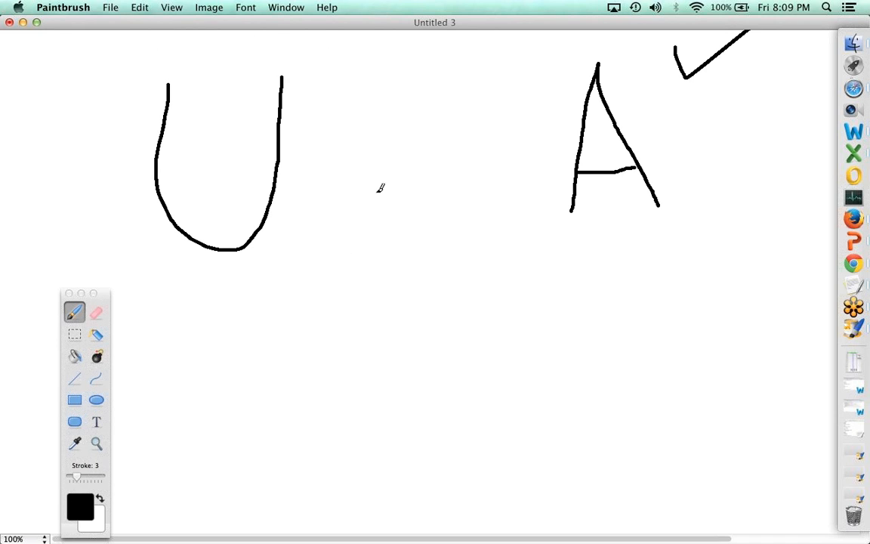
pyautogui.moveTo(311, 91); pyautogui.dragTo(371, 92)
pyautogui.moveTo(310, 114); pyautogui.dragTo(375, 114)
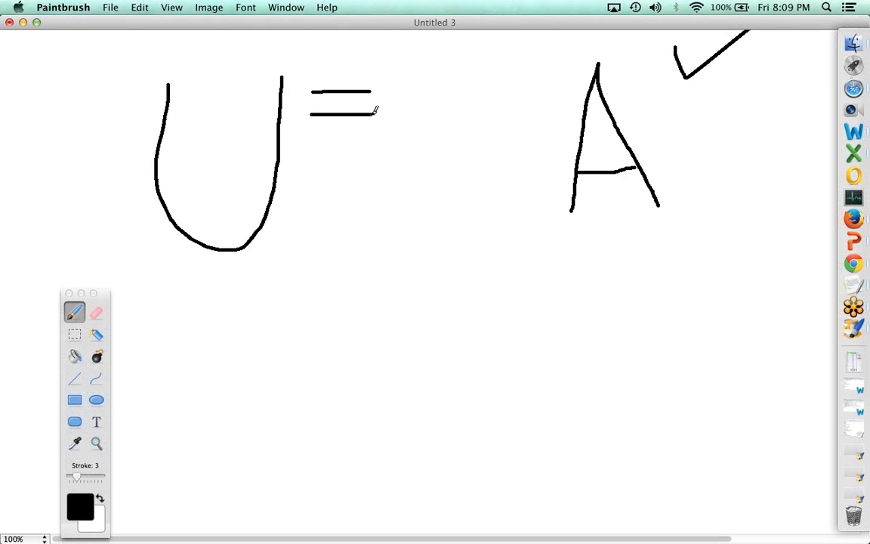
pyautogui.moveTo(308, 146); pyautogui.dragTo(375, 146)
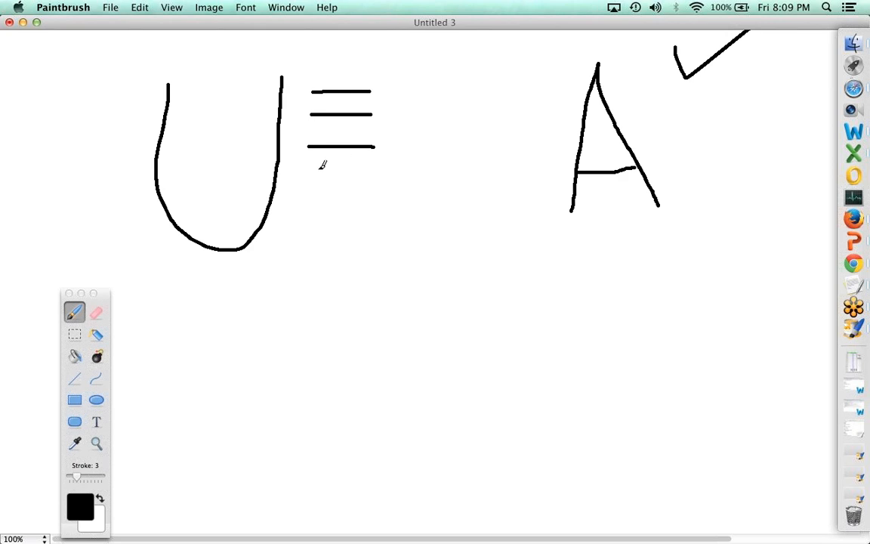
pyautogui.moveTo(305, 176); pyautogui.dragTo(377, 176)
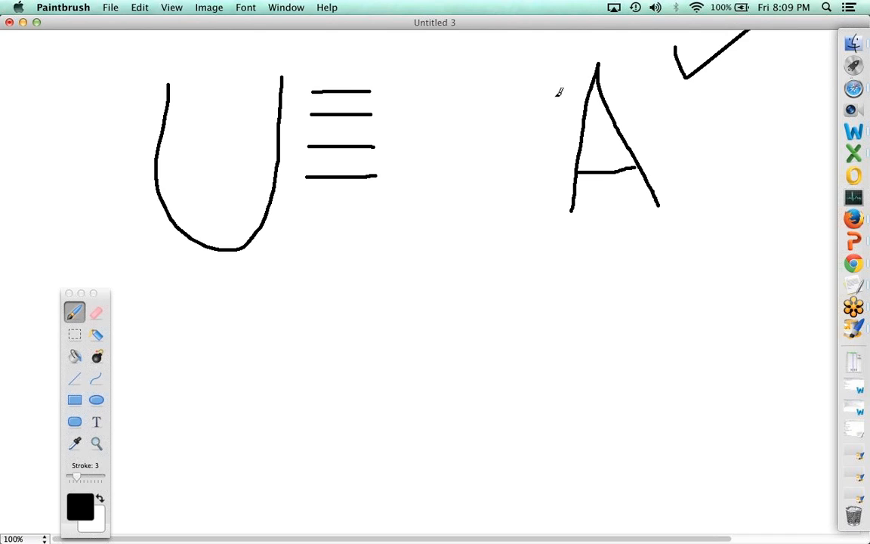
pyautogui.moveTo(604, 40)
pyautogui.mouseDown()
pyautogui.moveTo(611, 60)
pyautogui.moveTo(652, 34)
pyautogui.mouseUp()
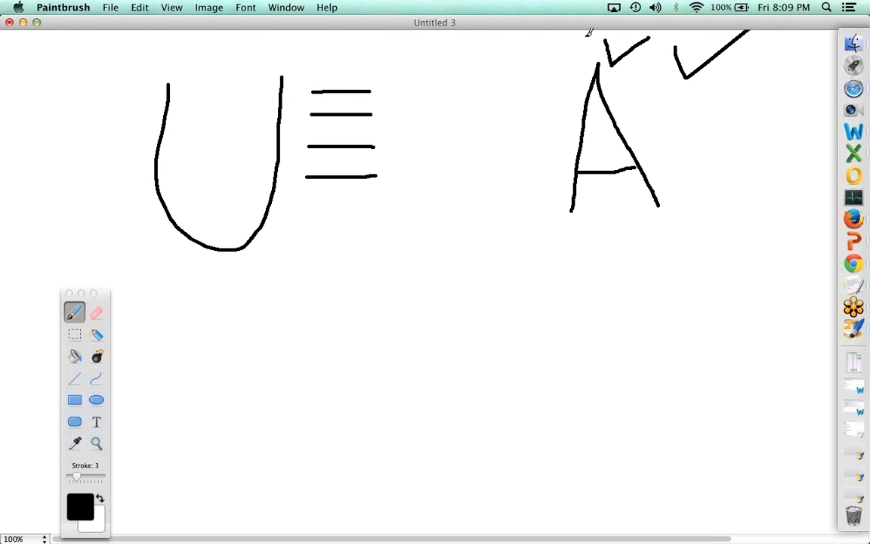
pyautogui.moveTo(299, 59); pyautogui.dragTo(361, 36)
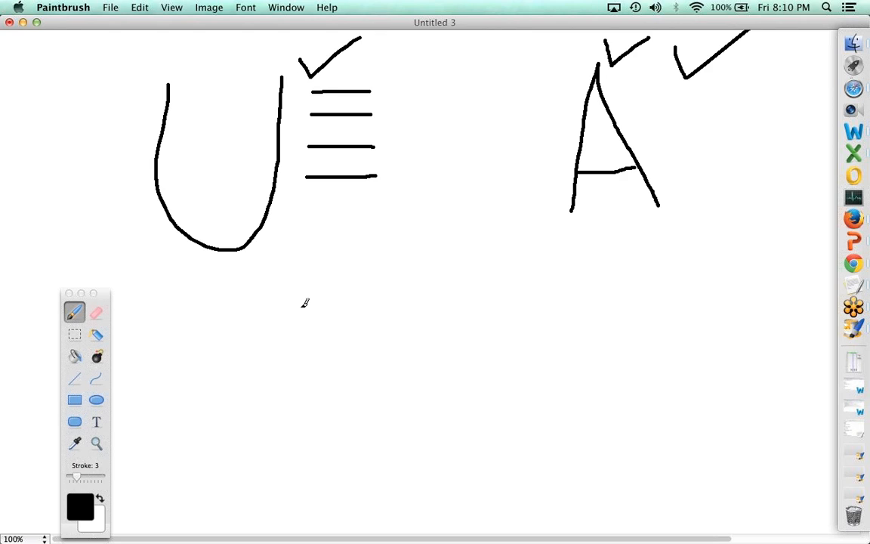
# - Write the large letters GSS freehand in the lower part of the canvas, below the U
pyautogui.moveTo(315, 314)
pyautogui.mouseDown()
pyautogui.moveTo(300, 313)
pyautogui.moveTo(225, 400)
pyautogui.moveTo(276, 392)
pyautogui.moveTo(334, 422)
pyautogui.mouseUp()
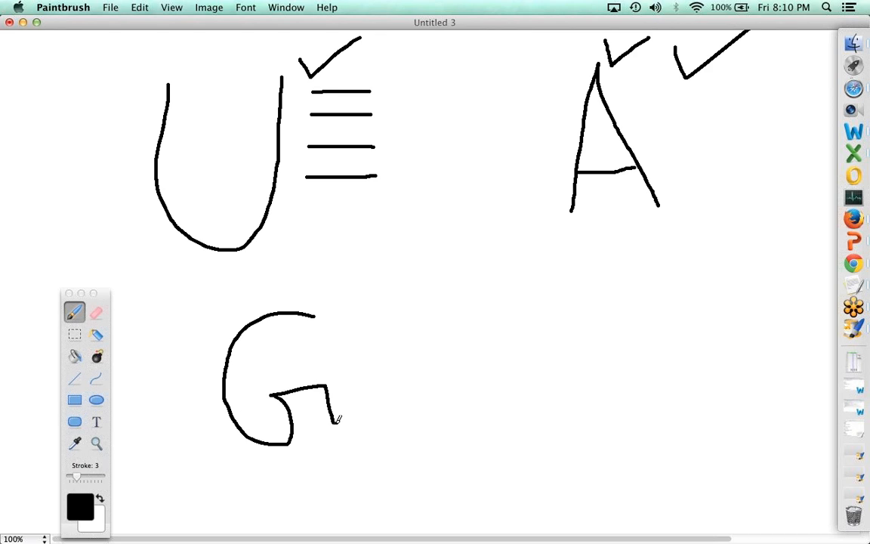
pyautogui.moveTo(390, 316)
pyautogui.mouseDown()
pyautogui.moveTo(343, 349)
pyautogui.moveTo(402, 436)
pyautogui.moveTo(360, 439)
pyautogui.mouseUp()
pyautogui.moveTo(468, 312)
pyautogui.mouseDown()
pyautogui.moveTo(424, 332)
pyautogui.moveTo(493, 375)
pyautogui.moveTo(444, 436)
pyautogui.mouseUp()
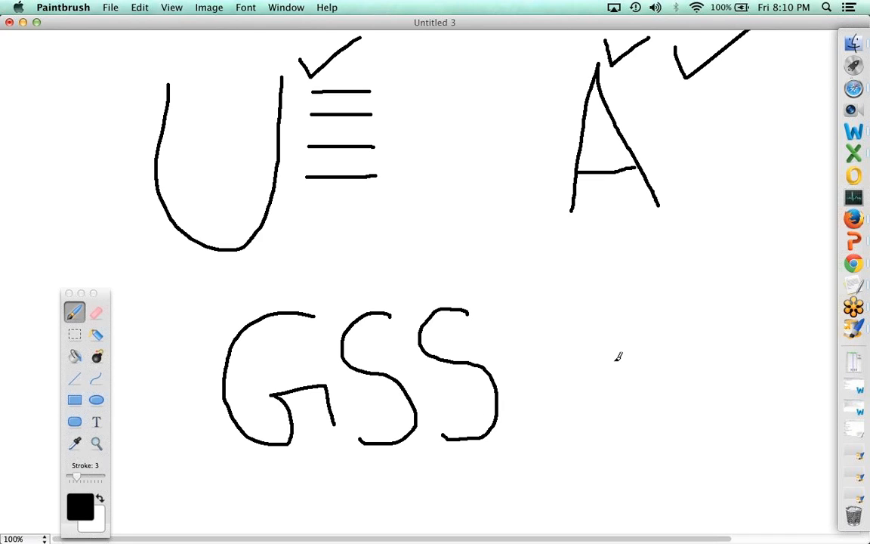
# - Write XL with XML beneath it below the letter A, and DB to their upper right
pyautogui.moveTo(565, 305); pyautogui.dragTo(604, 347)
pyautogui.moveTo(596, 308); pyautogui.dragTo(566, 363)
pyautogui.moveTo(624, 305)
pyautogui.mouseDown()
pyautogui.moveTo(624, 346)
pyautogui.moveTo(664, 337)
pyautogui.mouseUp()
pyautogui.moveTo(579, 374)
pyautogui.mouseDown()
pyautogui.moveTo(618, 417)
pyautogui.moveTo(576, 431)
pyautogui.mouseUp()
pyautogui.moveTo(625, 370)
pyautogui.mouseDown()
pyautogui.moveTo(656, 361)
pyautogui.moveTo(669, 404)
pyautogui.mouseUp()
pyautogui.click(677, 361)
pyautogui.moveTo(680, 367)
pyautogui.mouseDown()
pyautogui.moveTo(684, 402)
pyautogui.moveTo(720, 390)
pyautogui.mouseUp()
pyautogui.click(730, 265)
pyautogui.moveTo(730, 264)
pyautogui.mouseDown()
pyautogui.moveTo(763, 259)
pyautogui.moveTo(736, 314)
pyautogui.mouseUp()
pyautogui.moveTo(785, 251)
pyautogui.mouseDown()
pyautogui.moveTo(786, 302)
pyautogui.moveTo(799, 248)
pyautogui.moveTo(783, 275)
pyautogui.moveTo(829, 281)
pyautogui.moveTo(802, 306)
pyautogui.moveTo(785, 305)
pyautogui.mouseUp()
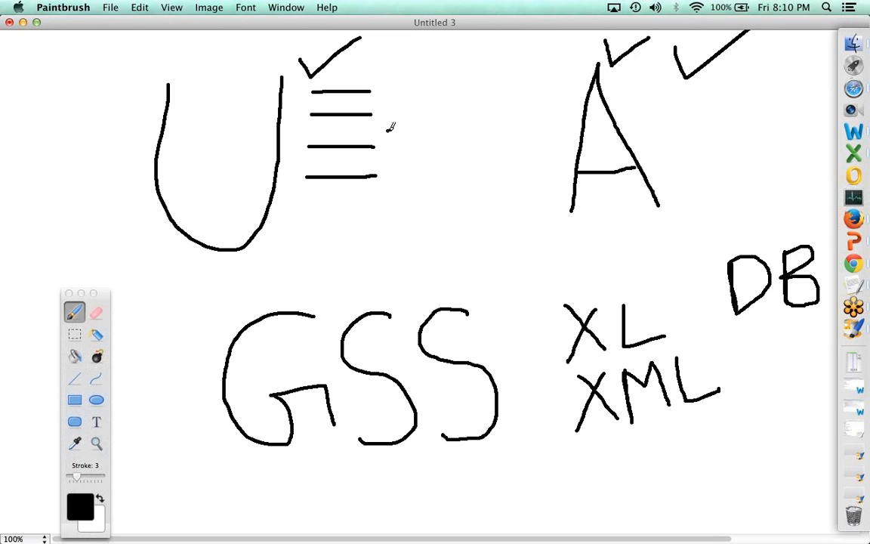
# - Draw curved arrows from the lines beside the U to XL, DB and XML, and minimize the drawing window
pyautogui.moveTo(386, 130)
pyautogui.mouseDown()
pyautogui.moveTo(472, 126)
pyautogui.moveTo(565, 218)
pyautogui.moveTo(594, 273)
pyautogui.moveTo(598, 253)
pyautogui.moveTo(597, 270)
pyautogui.moveTo(554, 263)
pyautogui.mouseUp()
pyautogui.moveTo(565, 226)
pyautogui.mouseDown()
pyautogui.moveTo(642, 217)
pyautogui.moveTo(703, 243)
pyautogui.moveTo(682, 248)
pyautogui.mouseUp()
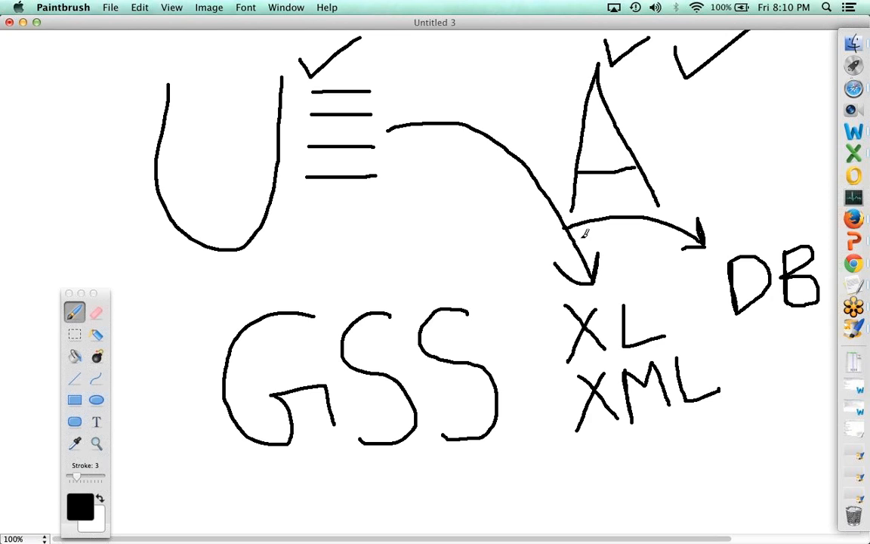
pyautogui.moveTo(563, 228)
pyautogui.mouseDown()
pyautogui.moveTo(524, 248)
pyautogui.moveTo(561, 360)
pyautogui.moveTo(537, 380)
pyautogui.mouseUp()
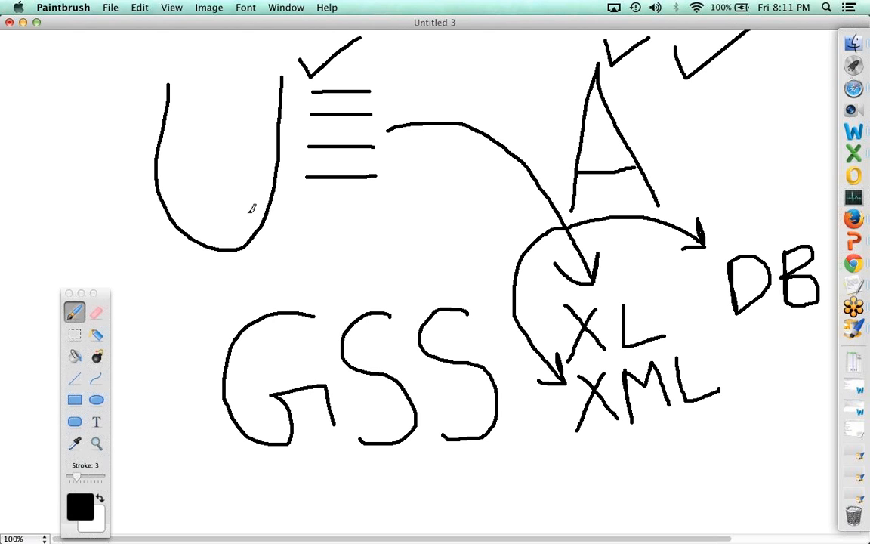
pyautogui.click(23, 22)
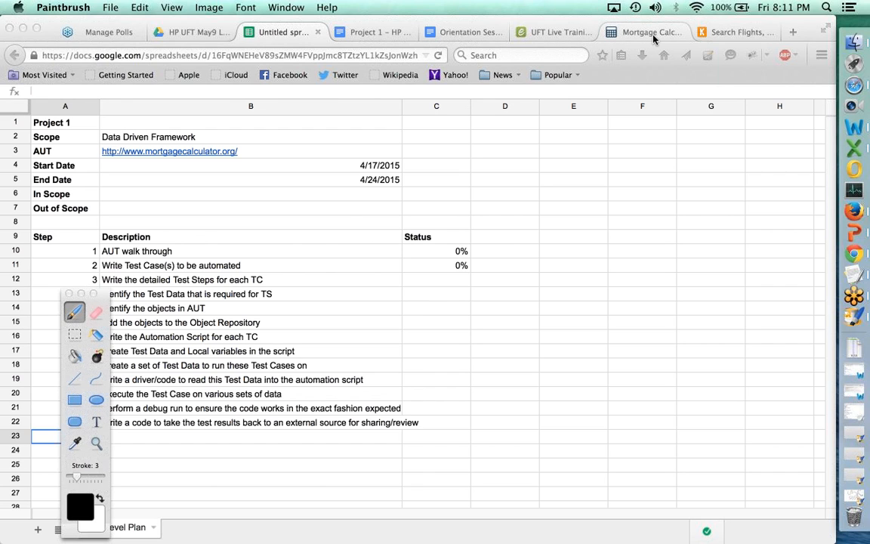
# - Copy the 0% status of step 2 to the Status cells of steps 3 through 13
pyautogui.click(456, 260)
pyautogui.click(456, 270)
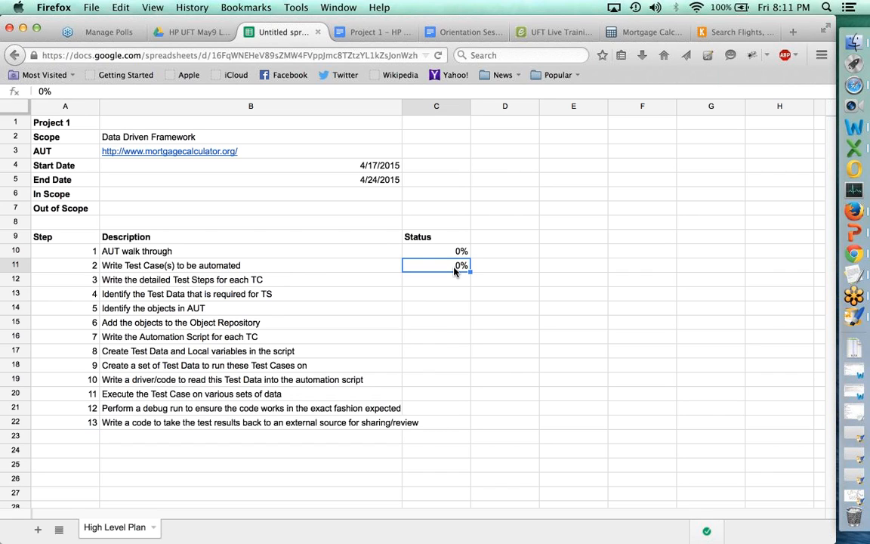
pyautogui.press('super+c')
pyautogui.press('Down')
pyautogui.hotkey('shift', 'Down')
pyautogui.hotkey('shift', 'Down')
pyautogui.hotkey('shift', 'Down')
pyautogui.hotkey('shift', 'Down')
pyautogui.hotkey('shift', 'Down')
pyautogui.hotkey('shift', 'Down')
pyautogui.hotkey('shift', 'Down')
pyautogui.hotkey('shift', 'Down')
pyautogui.hotkey('shift', 'Down')
pyautogui.hotkey('shift', 'Down')
pyautogui.press('super+v')
pyautogui.press('Return')
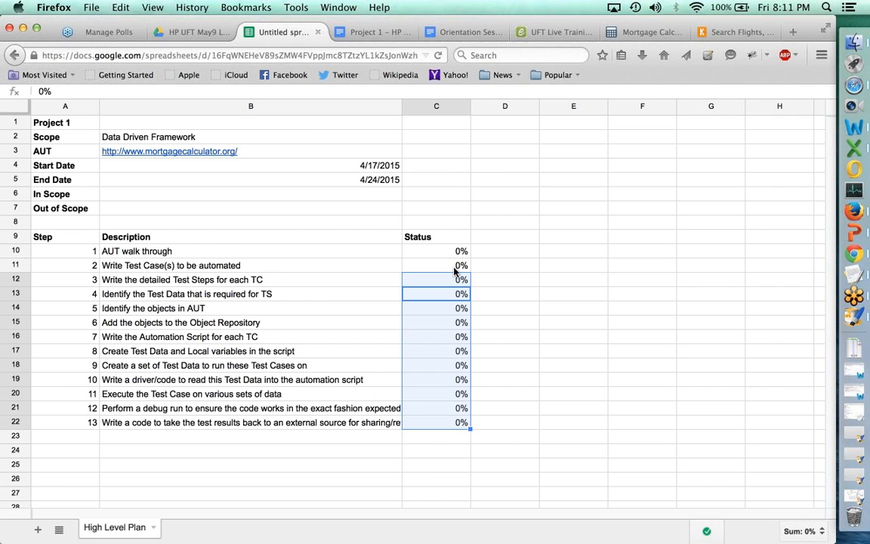
# - On the mortgage calculator page, set the home value to 400000, the loan amount to 300000 and the interest rate to 4.5%
pyautogui.click(640, 34)
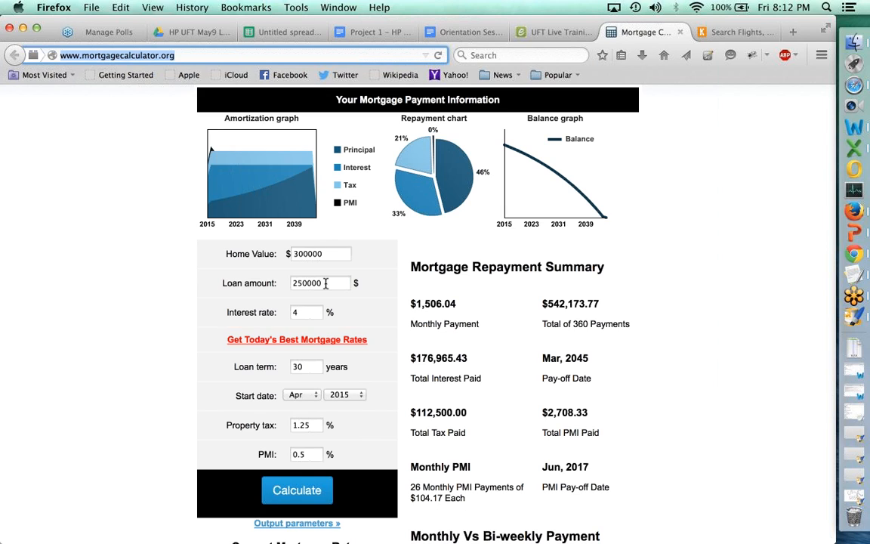
pyautogui.click(295, 254)
pyautogui.press('BackSpace')
pyautogui.write('4')
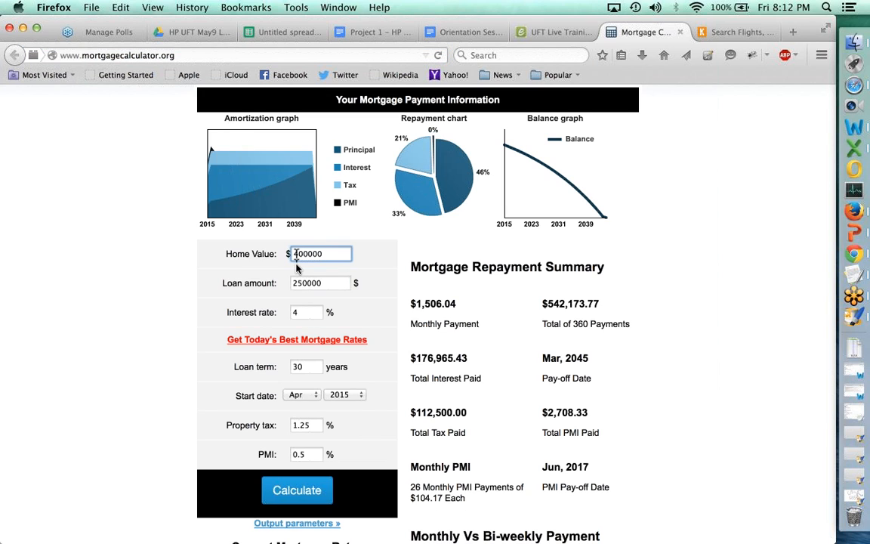
pyautogui.click(301, 283)
pyautogui.press('BackSpace')
pyautogui.write('3')
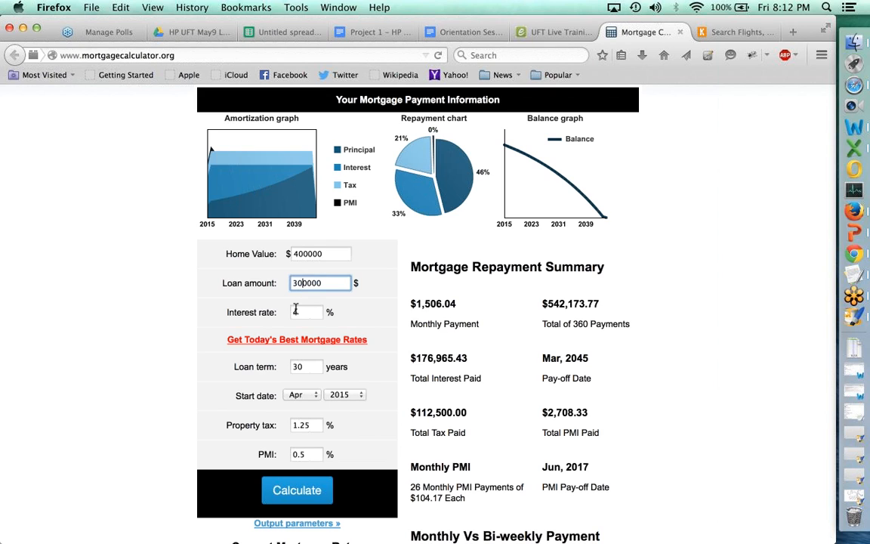
pyautogui.click(300, 313)
pyautogui.write('.3')
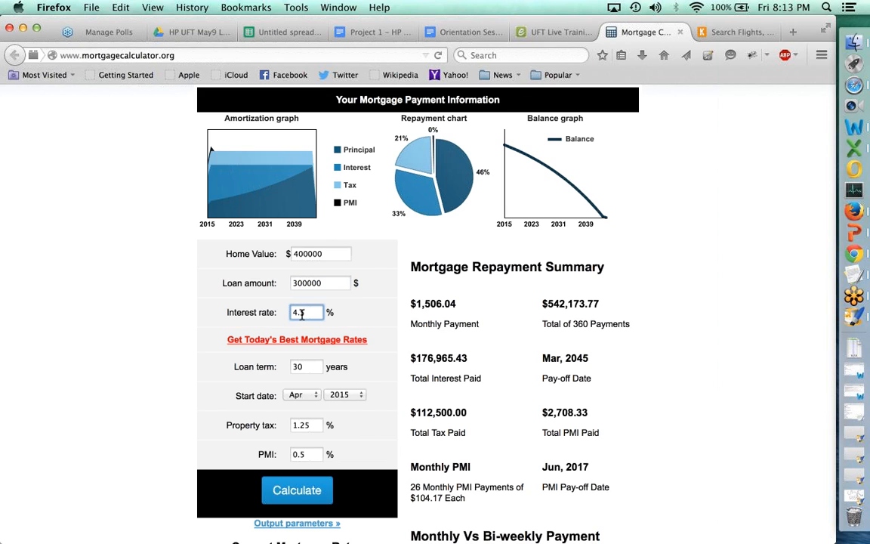
pyautogui.press('BackSpace')
pyautogui.write('5')
# - Keep the loan term at 30 years, set the start month to Jul and the PMI to 0.0%
pyautogui.doubleClick(301, 366)
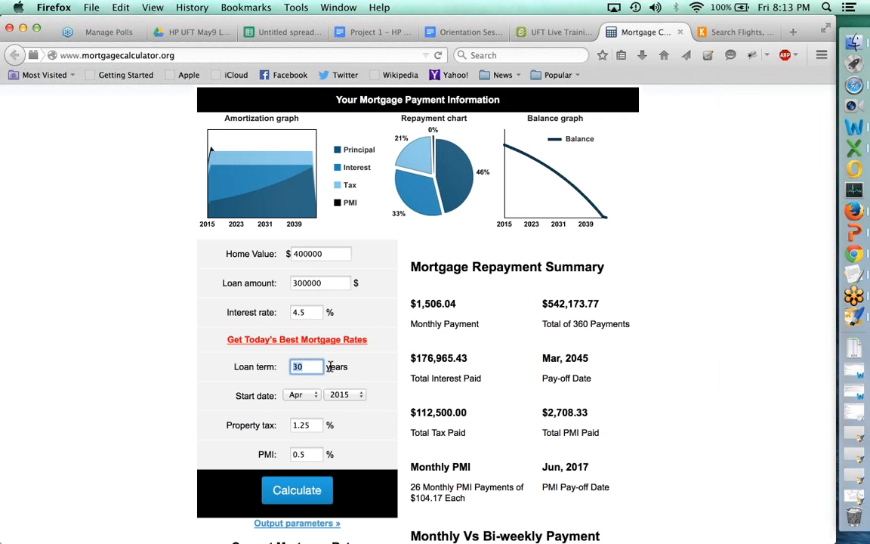
pyautogui.click(301, 398)
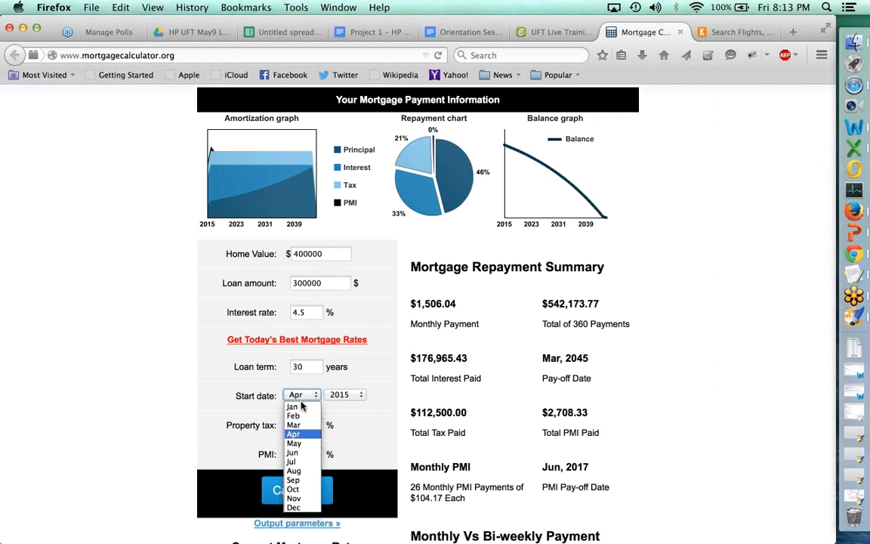
pyautogui.click(300, 462)
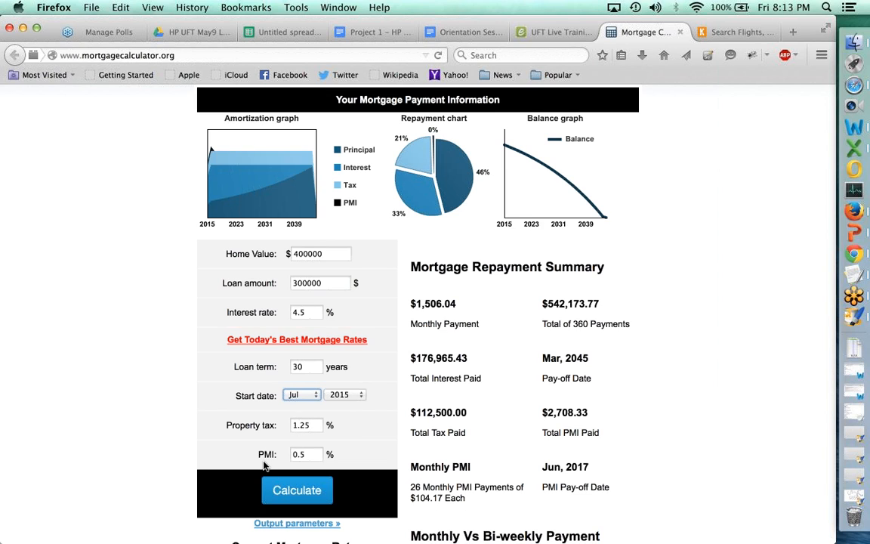
pyautogui.click(307, 453)
pyautogui.press('BackSpace')
pyautogui.write('0')
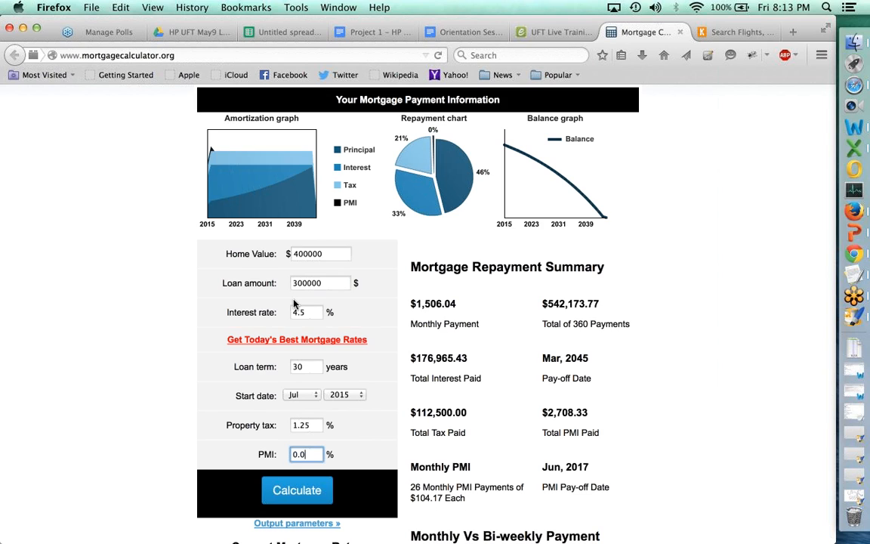
# - Set the property tax to 0.0% and calculate the mortgage payment
pyautogui.click(313, 425)
pyautogui.press('BackSpace')
pyautogui.press('BackSpace')
pyautogui.press('BackSpace')
pyautogui.press('BackSpace')
pyautogui.write('0')
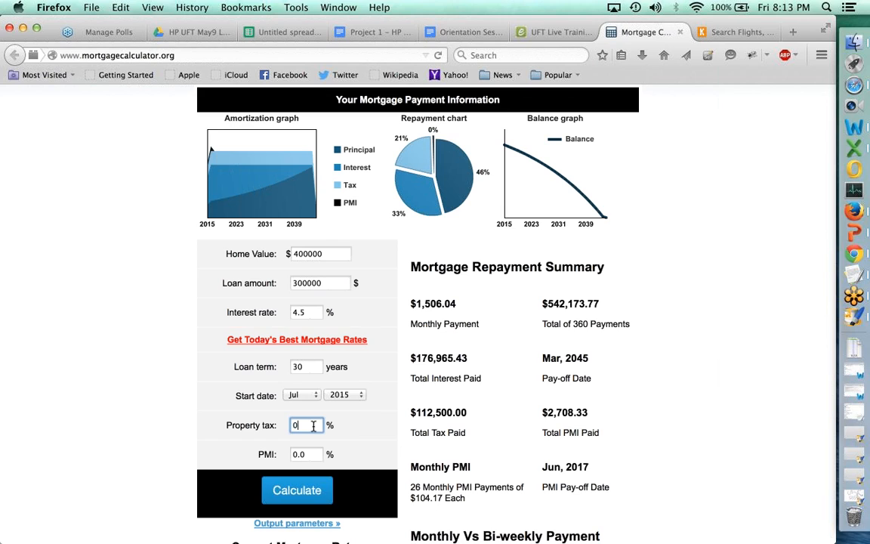
pyautogui.write('.0')
pyautogui.press('Tab')
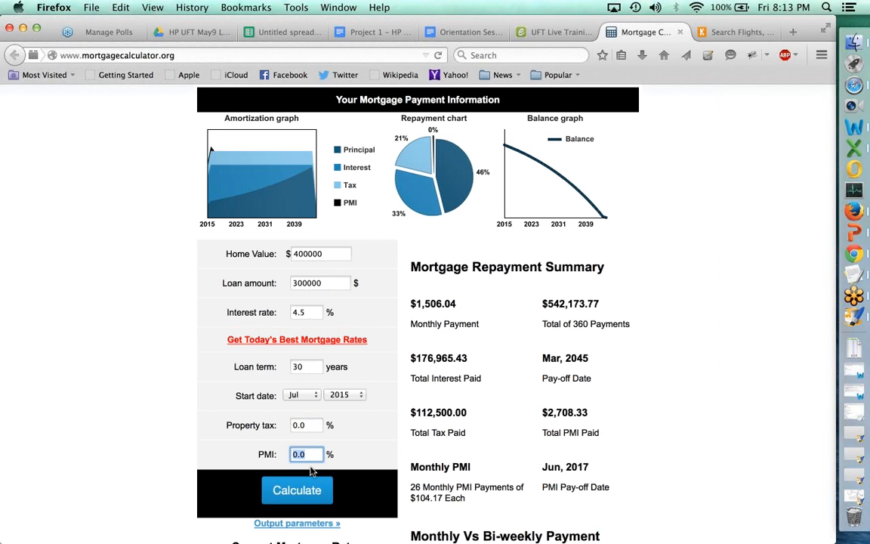
pyautogui.click(302, 490)
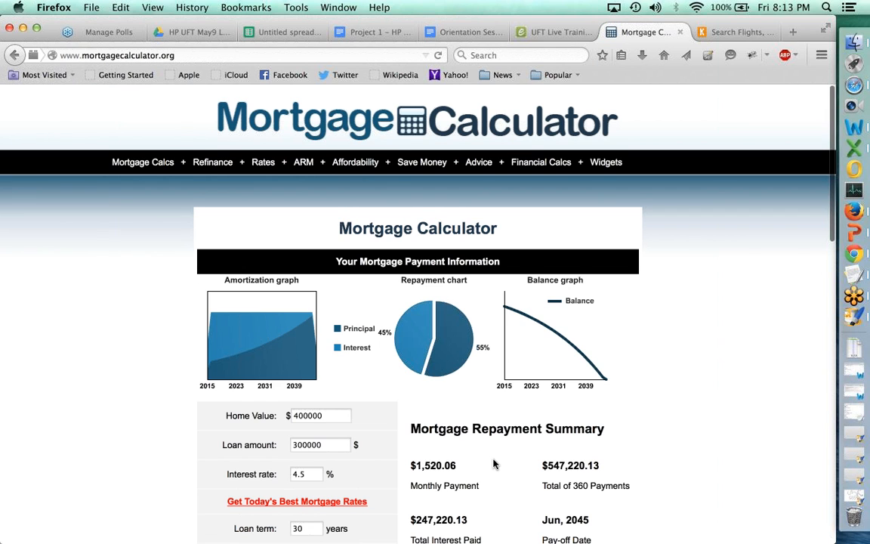
# - Change the home value to 500000 and the loan amount to 400000, and recalculate the mortgage
pyautogui.scroll(-3, 494, 464)
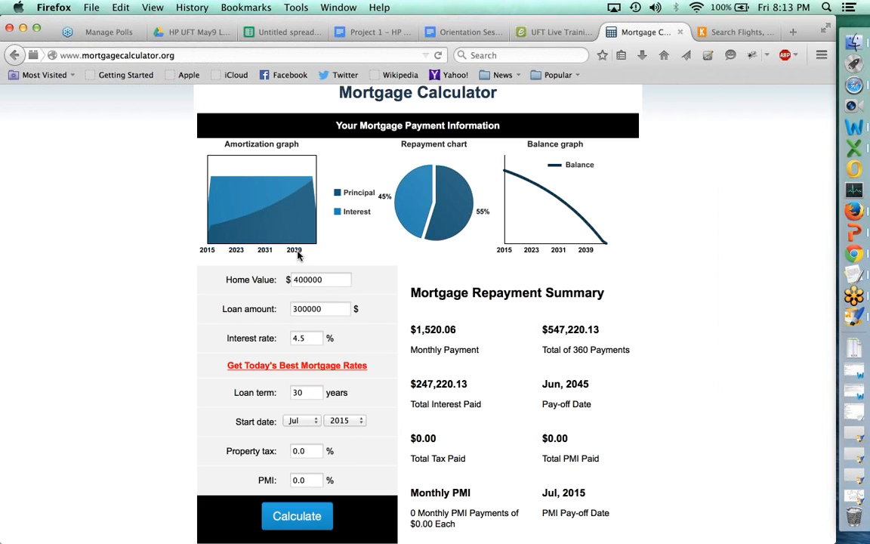
pyautogui.click(301, 283)
pyautogui.press('BackSpace')
pyautogui.write('5')
pyautogui.press('Tab')
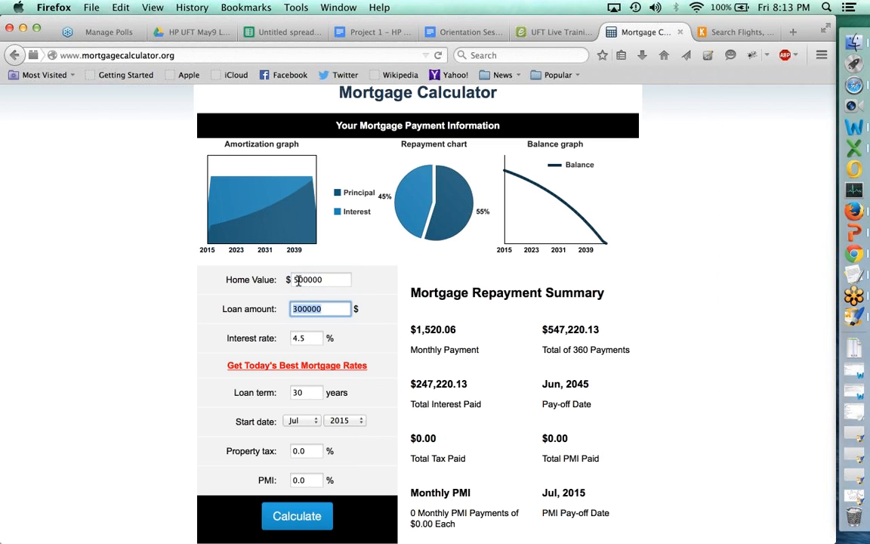
pyautogui.click(297, 309)
pyautogui.press('BackSpace')
pyautogui.write('4')
pyautogui.click(294, 516)
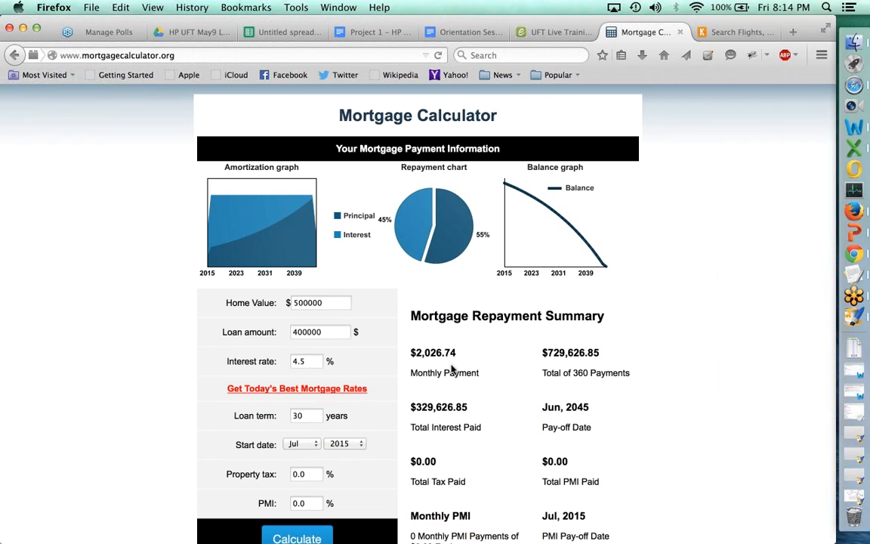
# - Recalculate with a home value of 550000 and a loan amount of 450000, and review the repayment summary
pyautogui.click(305, 302)
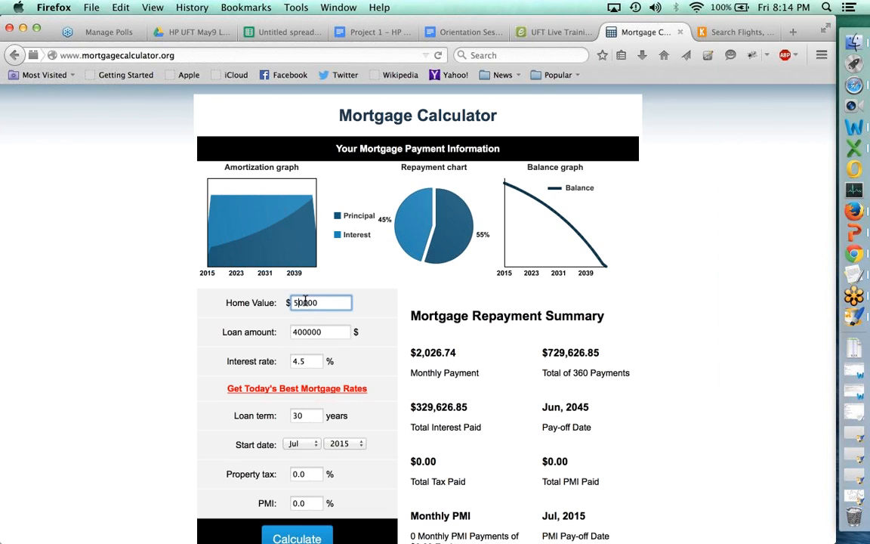
pyautogui.press('BackSpace')
pyautogui.write('5')
pyautogui.click(291, 332)
pyautogui.press('BackSpace')
pyautogui.write('5')
pyautogui.click(194, 358)
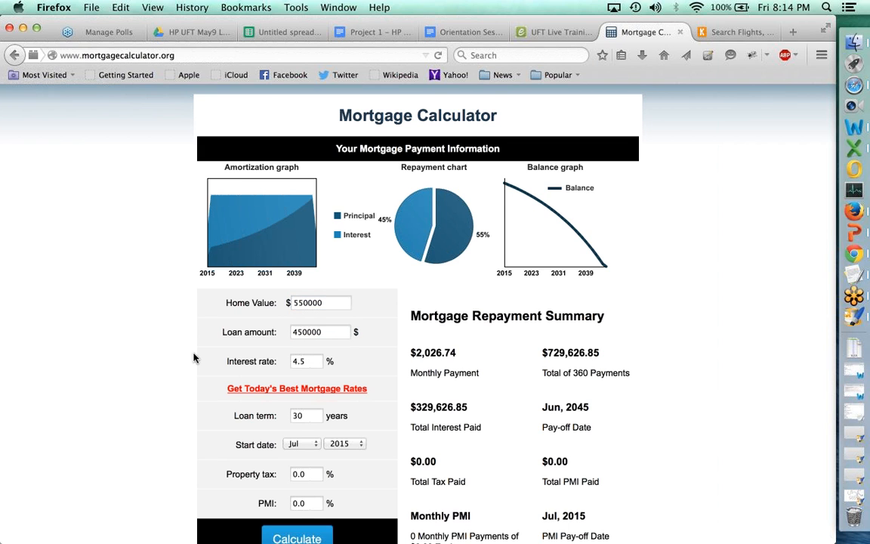
pyautogui.scroll(-3, 193, 358)
pyautogui.click(283, 412)
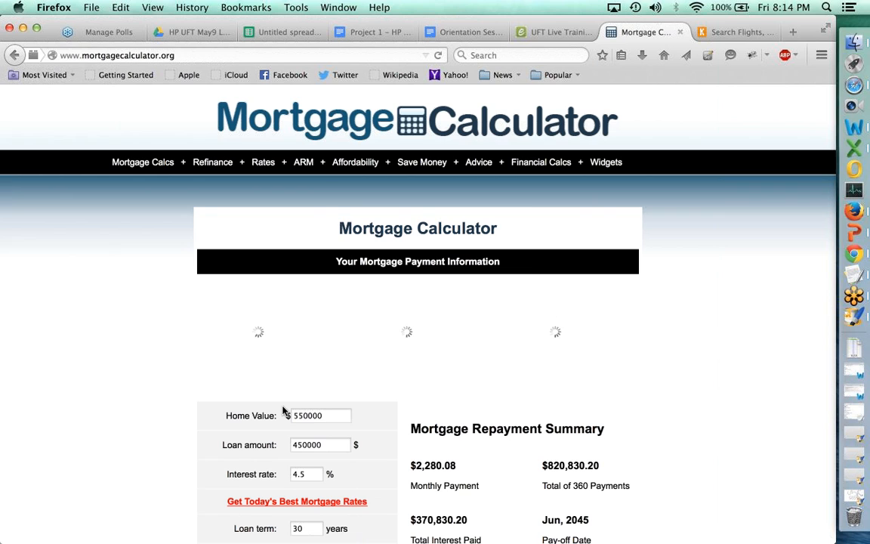
pyautogui.scroll(-2, 283, 410)
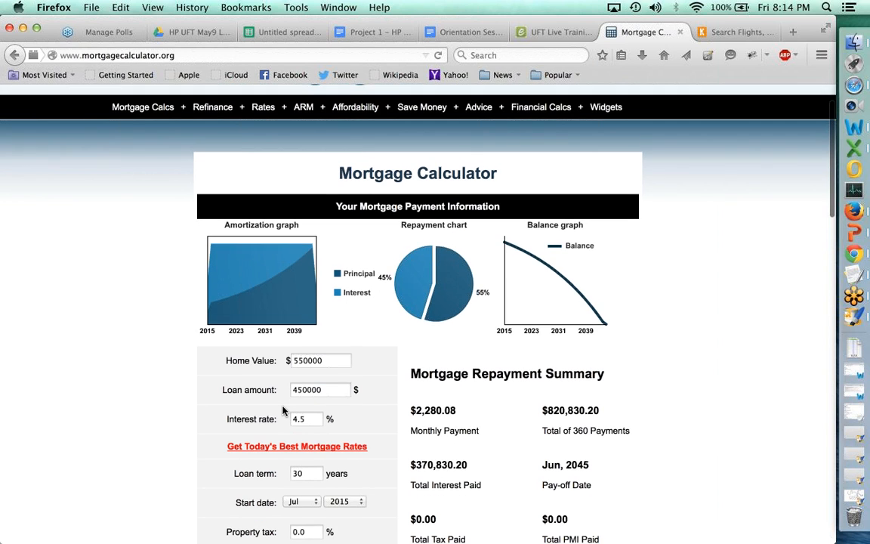
pyautogui.scroll(-2, 284, 410)
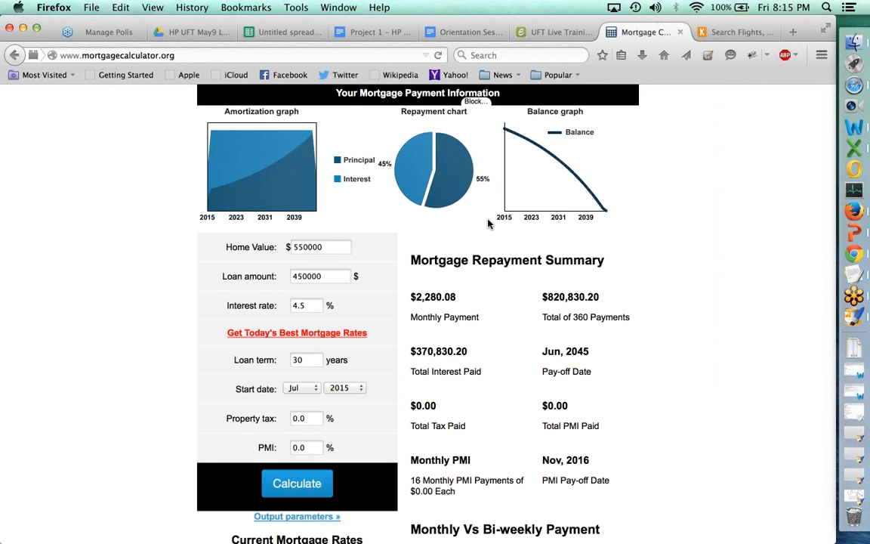
pyautogui.scroll(-3, 488, 223)
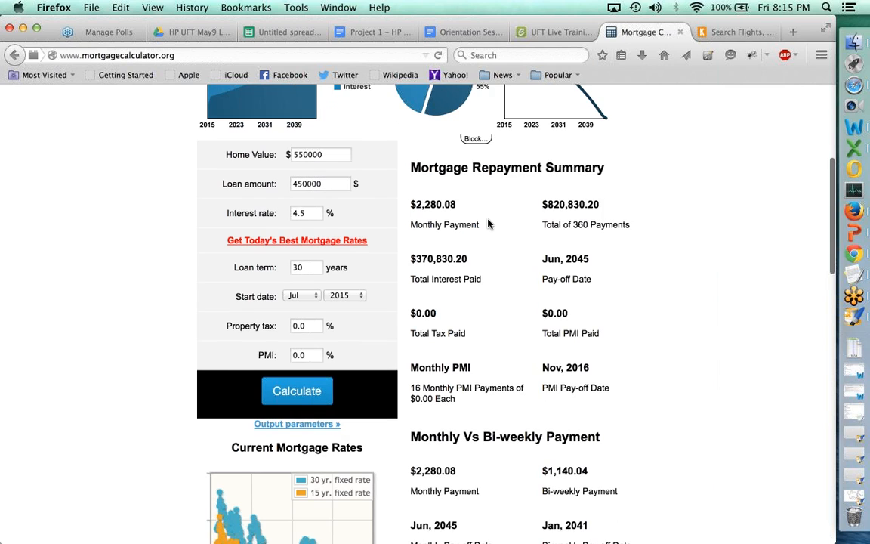
pyautogui.scroll(-2, 488, 224)
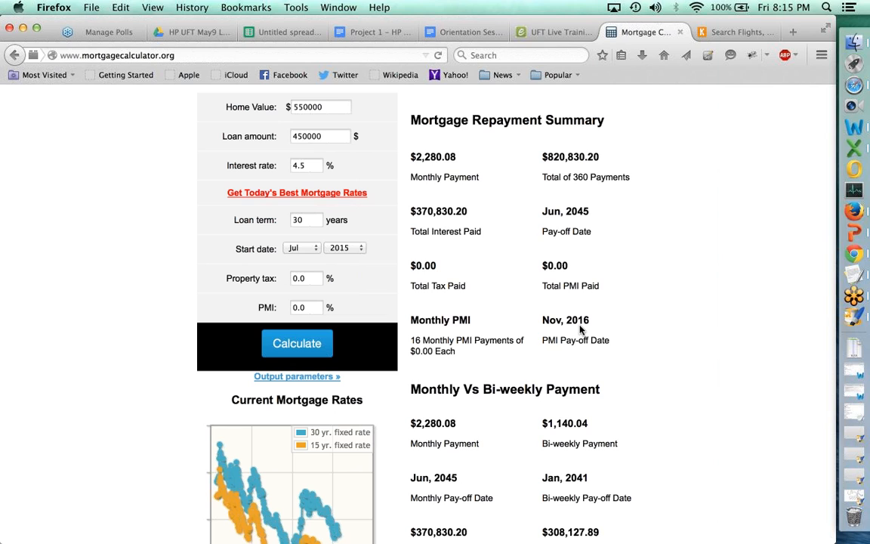
# - Switch to Paintbrush and create a new blank canvas of 1500 by 1000 pixels
pyautogui.press('super+Tab')
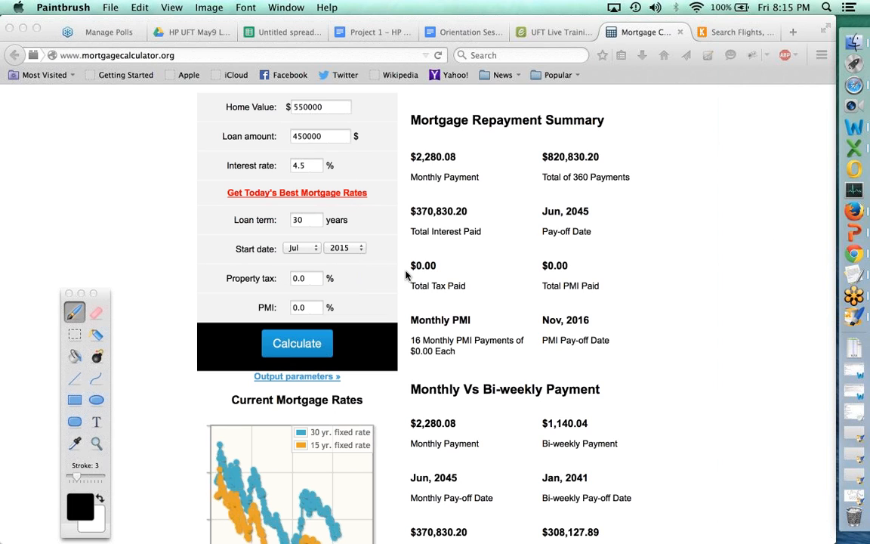
pyautogui.click(111, 7)
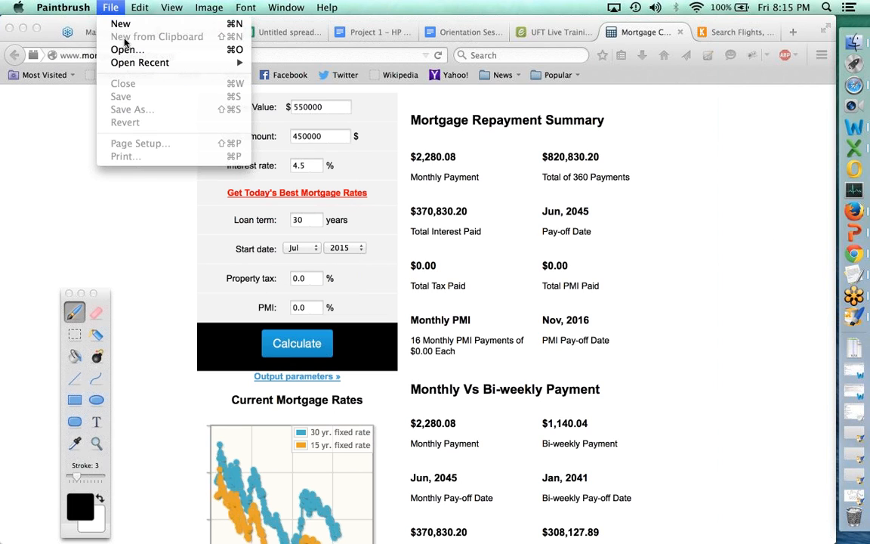
pyautogui.click(119, 24)
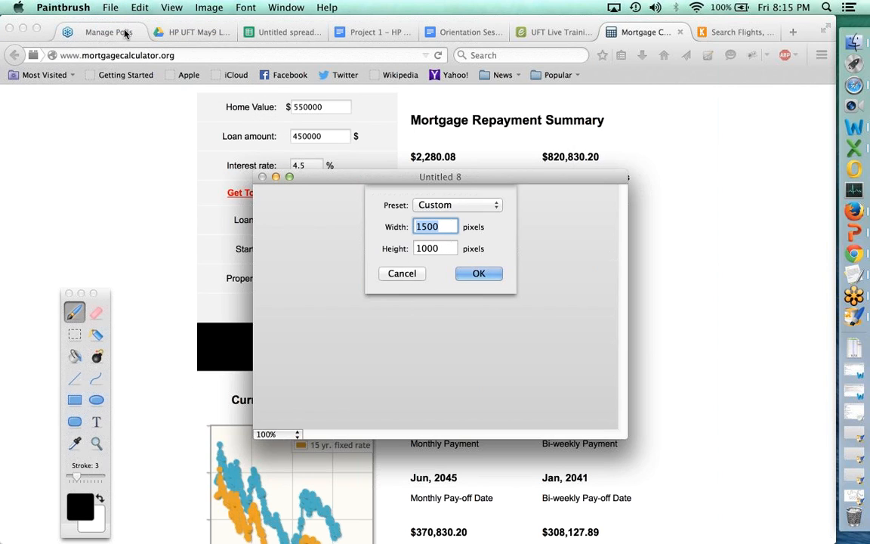
pyautogui.press('Return')
# - Draw a stick figure freehand with head, body, arms and legs on the left of the canvas
pyautogui.moveTo(243, 96)
pyautogui.mouseDown()
pyautogui.moveTo(243, 173)
pyautogui.moveTo(227, 104)
pyautogui.mouseUp()
pyautogui.moveTo(219, 180); pyautogui.dragTo(231, 283)
pyautogui.moveTo(219, 205); pyautogui.dragTo(189, 264)
pyautogui.moveTo(219, 210); pyautogui.dragTo(292, 231)
pyautogui.moveTo(230, 285)
pyautogui.mouseDown()
pyautogui.moveTo(200, 340)
pyautogui.moveTo(297, 310)
pyautogui.moveTo(311, 328)
pyautogui.mouseUp()
# - Draw an arrow from the stick figure to a box containing the letter A, and another curving down out of the box
pyautogui.moveTo(324, 227)
pyautogui.mouseDown()
pyautogui.moveTo(378, 174)
pyautogui.moveTo(487, 170)
pyautogui.moveTo(442, 209)
pyautogui.mouseUp()
pyautogui.moveTo(638, 110)
pyautogui.mouseDown()
pyautogui.moveTo(513, 109)
pyautogui.moveTo(514, 237)
pyautogui.moveTo(632, 238)
pyautogui.moveTo(650, 106)
pyautogui.mouseUp()
pyautogui.moveTo(563, 132)
pyautogui.mouseDown()
pyautogui.moveTo(558, 212)
pyautogui.moveTo(598, 118)
pyautogui.moveTo(632, 201)
pyautogui.mouseUp()
pyautogui.moveTo(557, 175); pyautogui.dragTo(625, 175)
pyautogui.click(654, 158)
pyautogui.moveTo(686, 149)
pyautogui.mouseDown()
pyautogui.moveTo(723, 147)
pyautogui.moveTo(734, 246)
pyautogui.moveTo(721, 265)
pyautogui.moveTo(763, 265)
pyautogui.mouseUp()
# - Label the incoming arrow i and the outgoing arrow o, each with a check mark, and switch back to Firefox
pyautogui.moveTo(355, 98); pyautogui.dragTo(361, 141)
pyautogui.moveTo(352, 71)
pyautogui.mouseDown()
pyautogui.moveTo(351, 89)
pyautogui.moveTo(347, 69)
pyautogui.mouseUp()
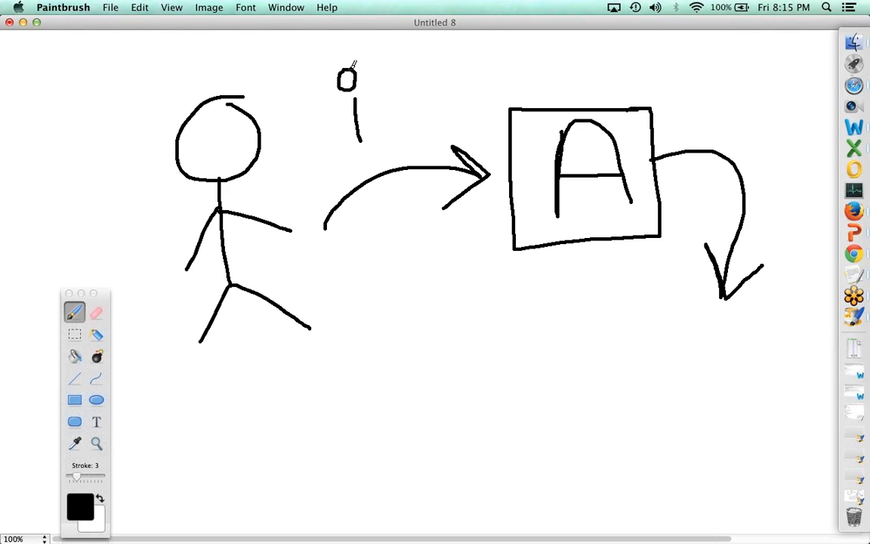
pyautogui.moveTo(726, 99)
pyautogui.mouseDown()
pyautogui.moveTo(704, 105)
pyautogui.moveTo(730, 122)
pyautogui.moveTo(736, 73)
pyautogui.moveTo(744, 87)
pyautogui.moveTo(781, 44)
pyautogui.mouseUp()
pyautogui.moveTo(399, 51)
pyautogui.mouseDown()
pyautogui.moveTo(404, 60)
pyautogui.moveTo(436, 34)
pyautogui.mouseUp()
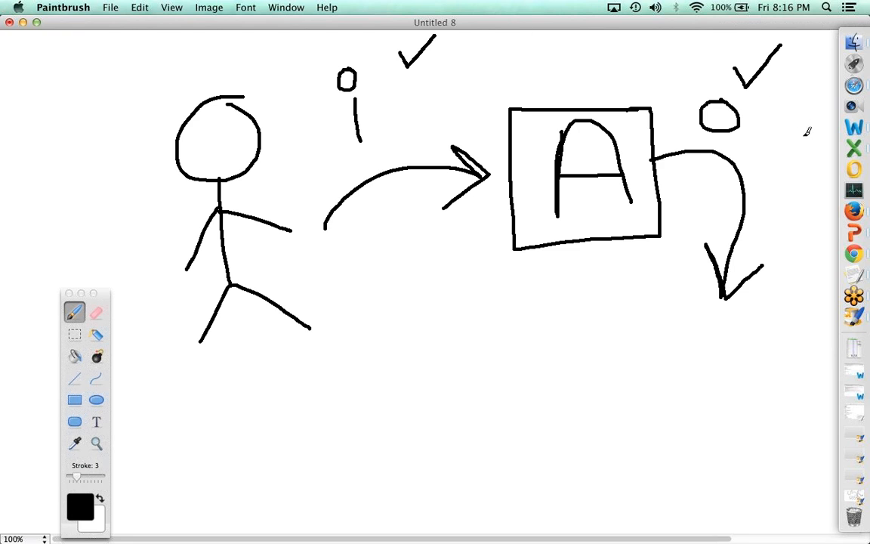
pyautogui.press('super+Tab')
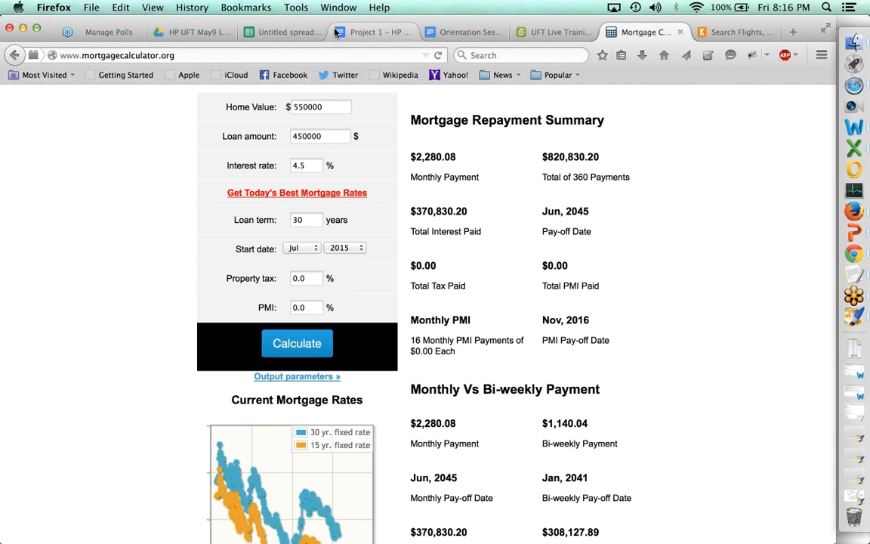
# - Bring up the project plan spreadsheet, switch to Paintbrush and add a second check mark beside both the i and the o labels
pyautogui.click(275, 32)
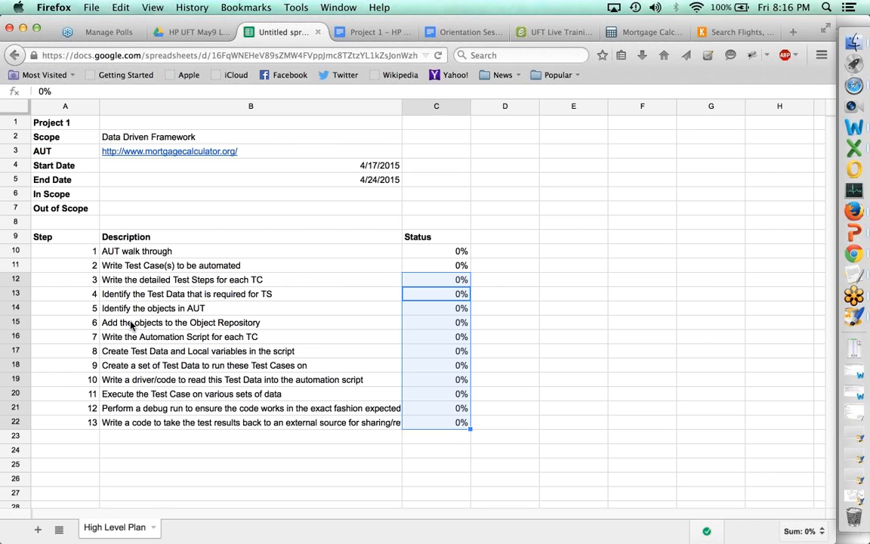
pyautogui.click(130, 355)
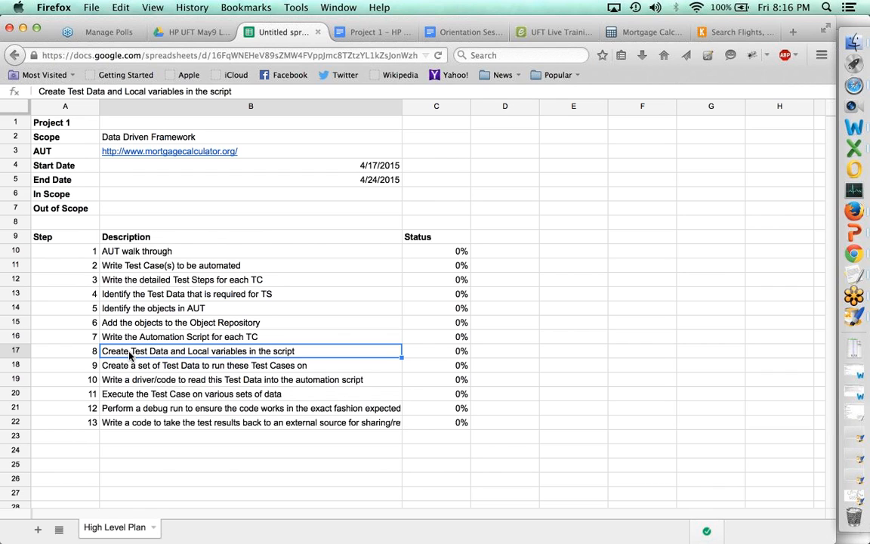
pyautogui.press('super+Tab')
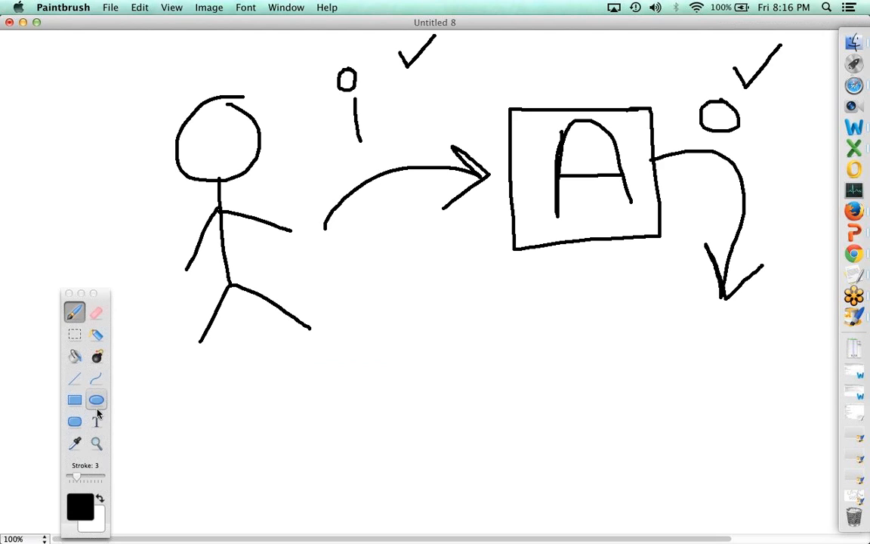
pyautogui.moveTo(364, 103); pyautogui.dragTo(378, 117)
pyautogui.moveTo(401, 84); pyautogui.dragTo(408, 82)
pyautogui.moveTo(757, 101); pyautogui.dragTo(820, 89)
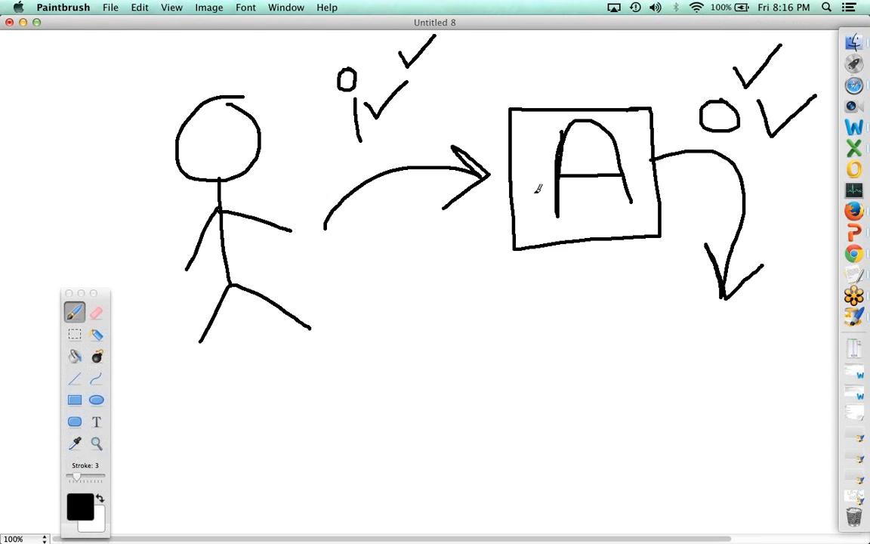
# - Switch back to Firefox and set the status of the AUT walk through step to 85%
pyautogui.press('super+Tab')
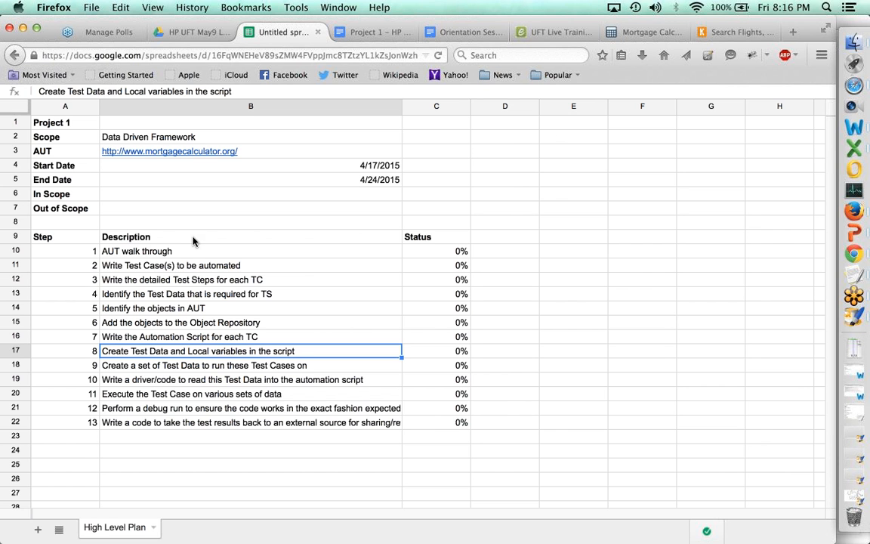
pyautogui.click(457, 254)
pyautogui.write('85')
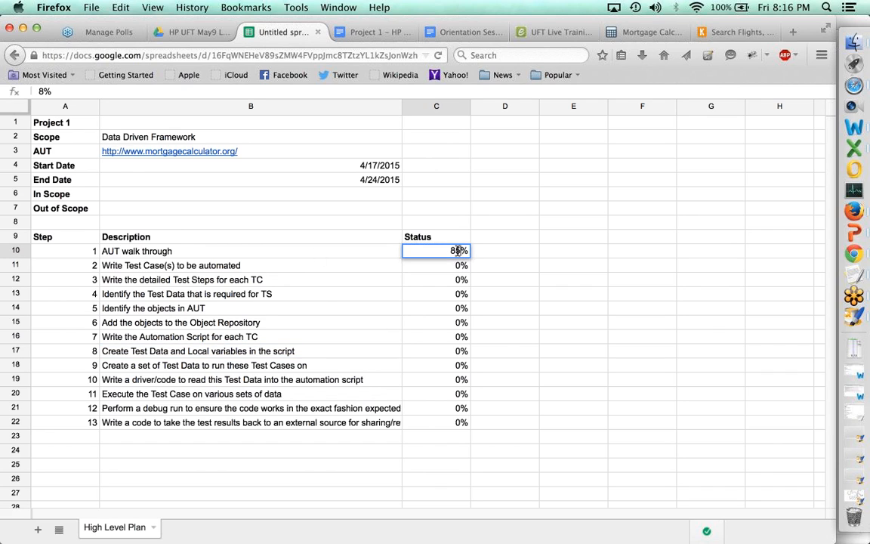
pyautogui.press('Return')
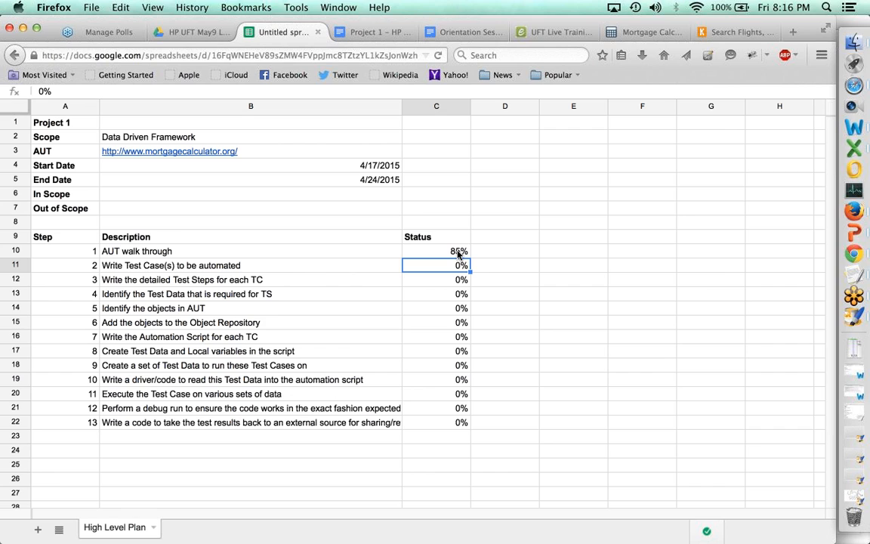
# - Add a new sheet to the project plan spreadsheet and name it TestCase
pyautogui.click(211, 262)
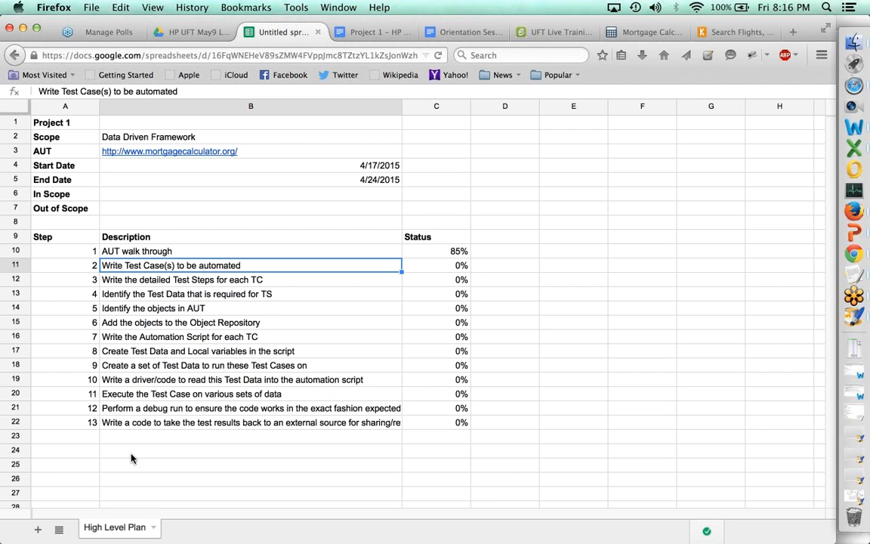
pyautogui.click(38, 530)
pyautogui.rightClick(192, 533)
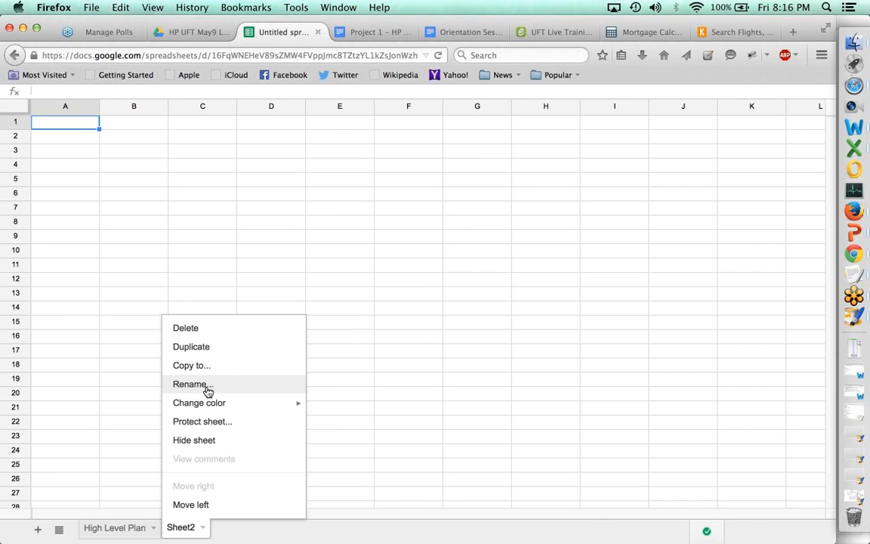
pyautogui.click(193, 383)
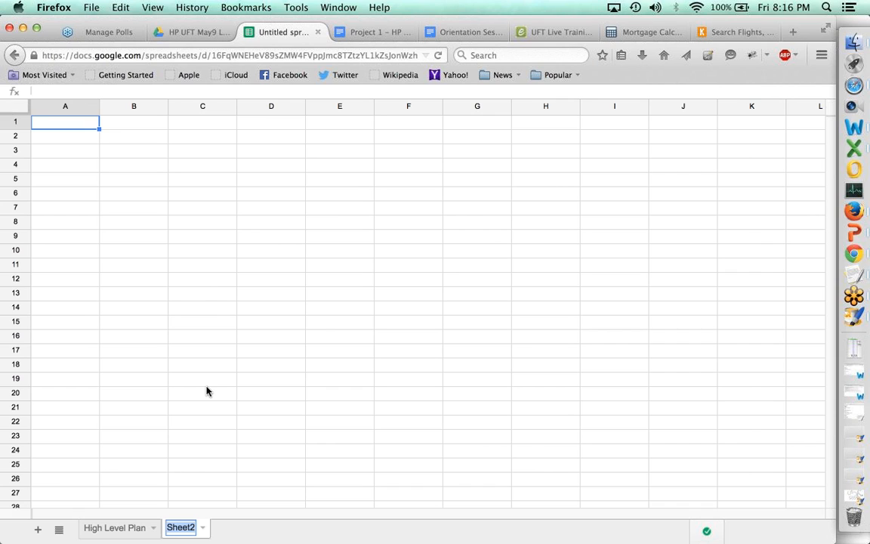
pyautogui.write('Tes')
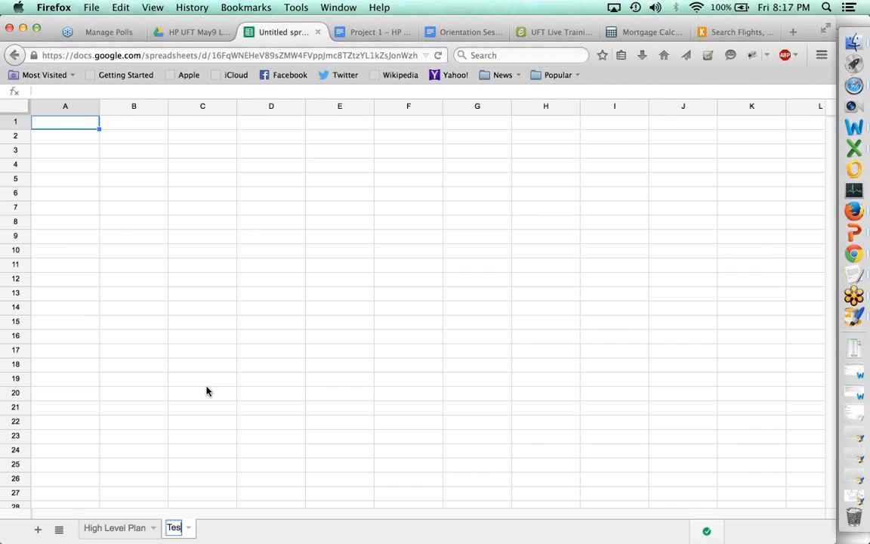
pyautogui.write('tCase')
pyautogui.press('Return')
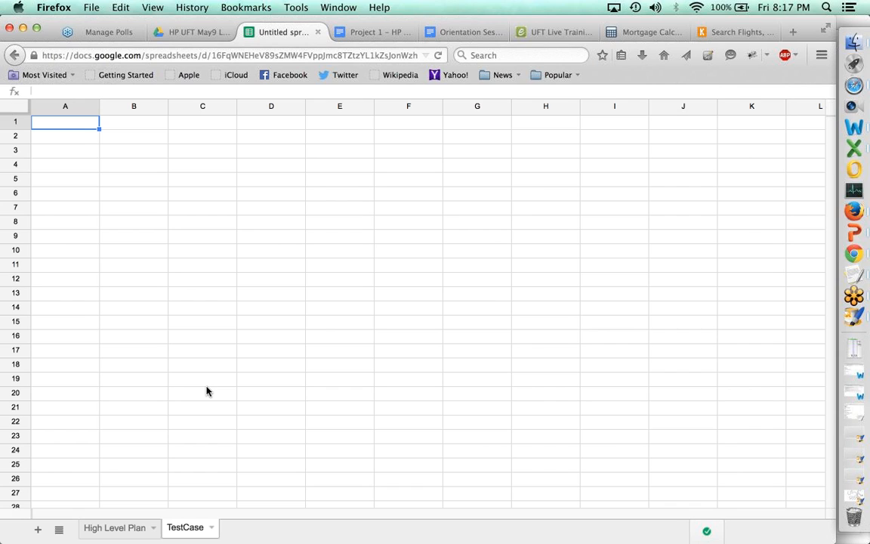
# - Enter the headers TCID, Test Case Name, Status and Result in row 1 and widen column B to fit its header
pyautogui.write('TCID')
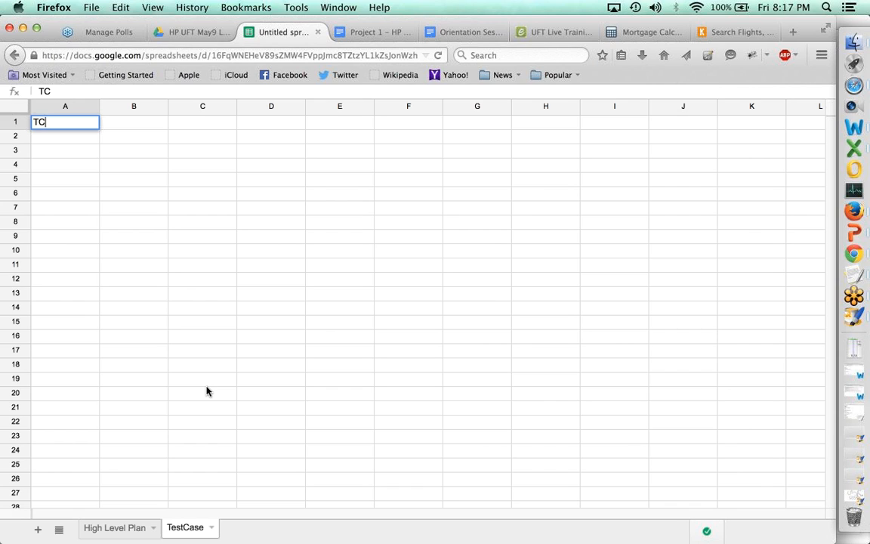
pyautogui.press('Tab')
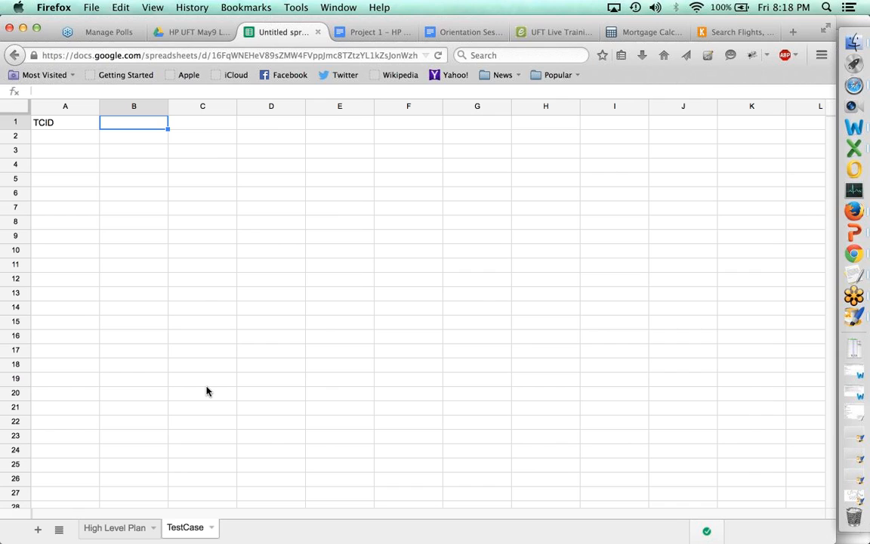
pyautogui.write('Te')
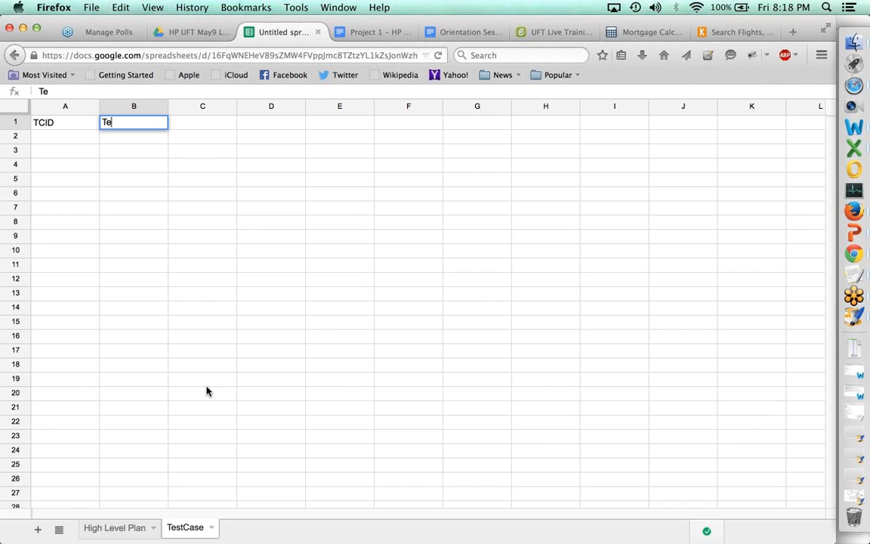
pyautogui.write('st Case Name')
pyautogui.press('Tab')
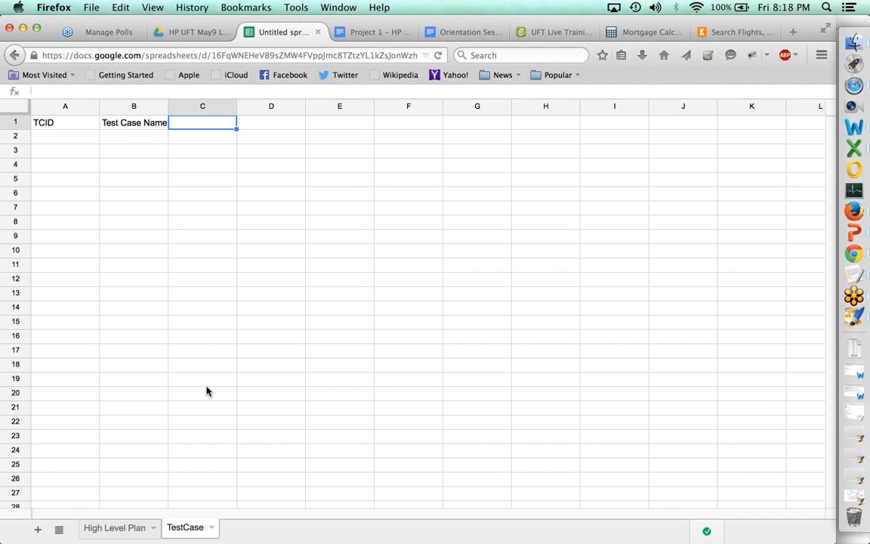
pyautogui.write('D')
pyautogui.press('BackSpace')
pyautogui.write('Status')
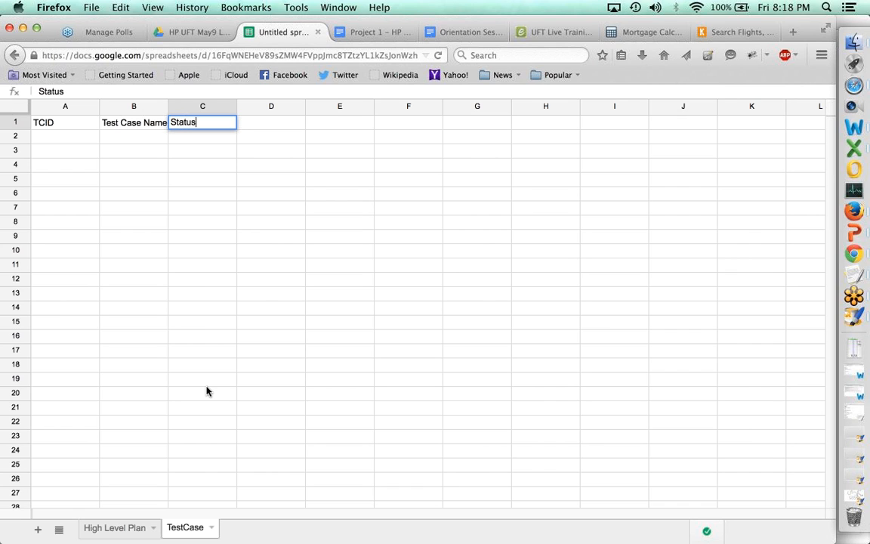
pyautogui.press('Tab')
pyautogui.write('Result')
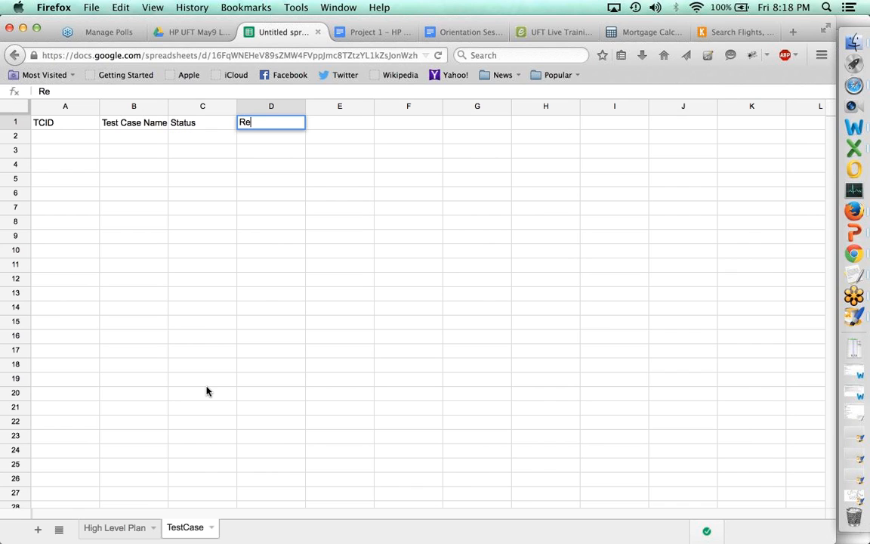
pyautogui.press('Return')
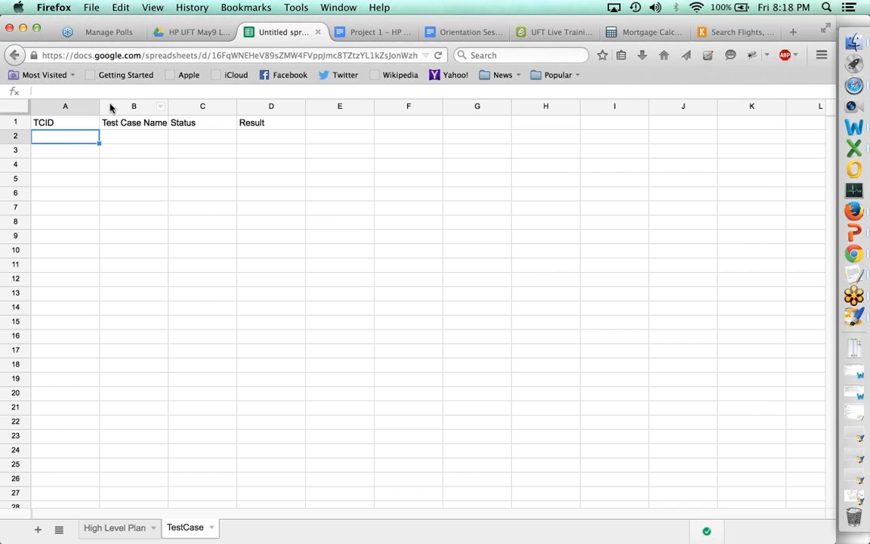
pyautogui.moveTo(168, 106); pyautogui.dragTo(187, 107)
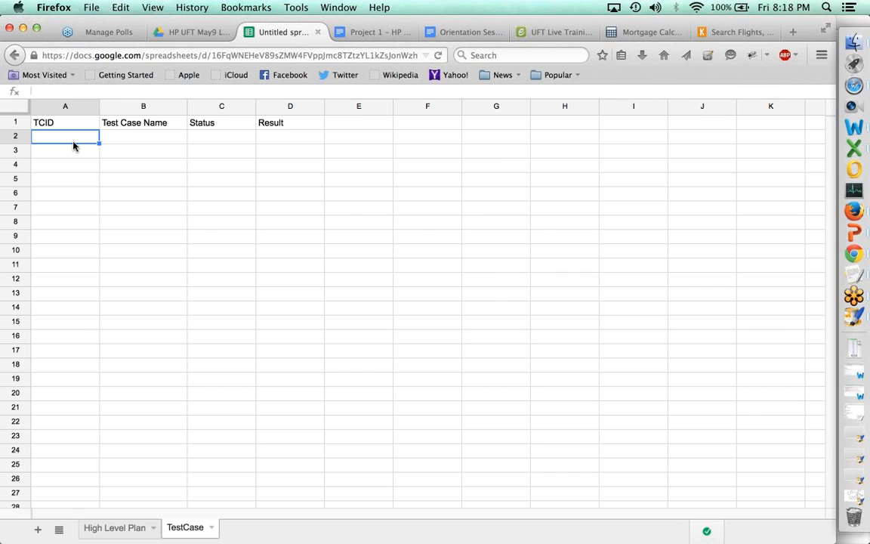
# - Enter the test case ID MC_Basic_TC001 in cell A2 and widen column A to fit it
pyautogui.write('MC')
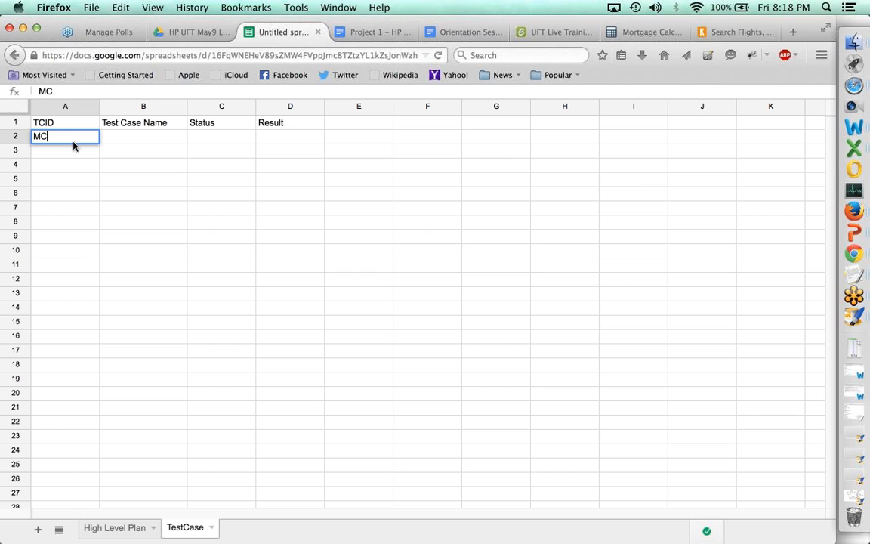
pyautogui.write('_Basic_TC001')
pyautogui.press('Return')
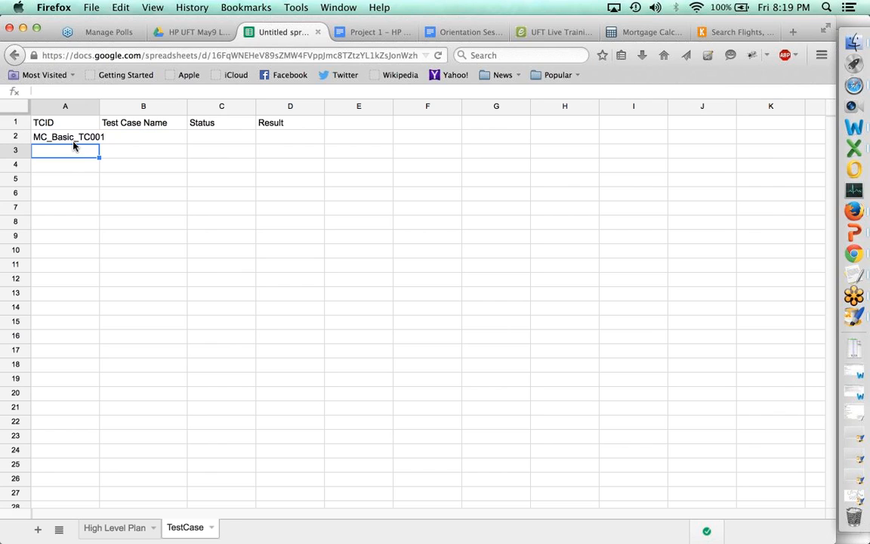
pyautogui.moveTo(99, 106); pyautogui.dragTo(124, 106)
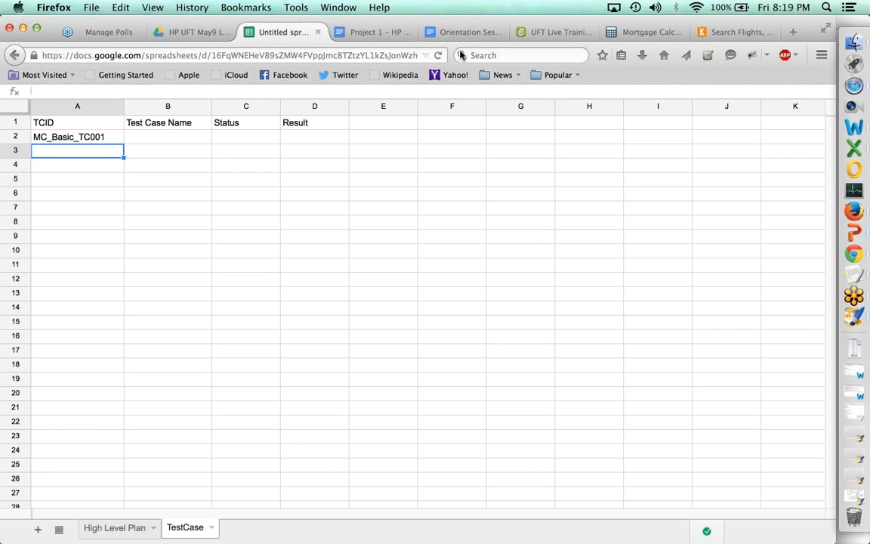
# - Review the mortgage calculator page's input form, charts and navigation options, including the Refinance and Financial Calcs entries
pyautogui.click(636, 33)
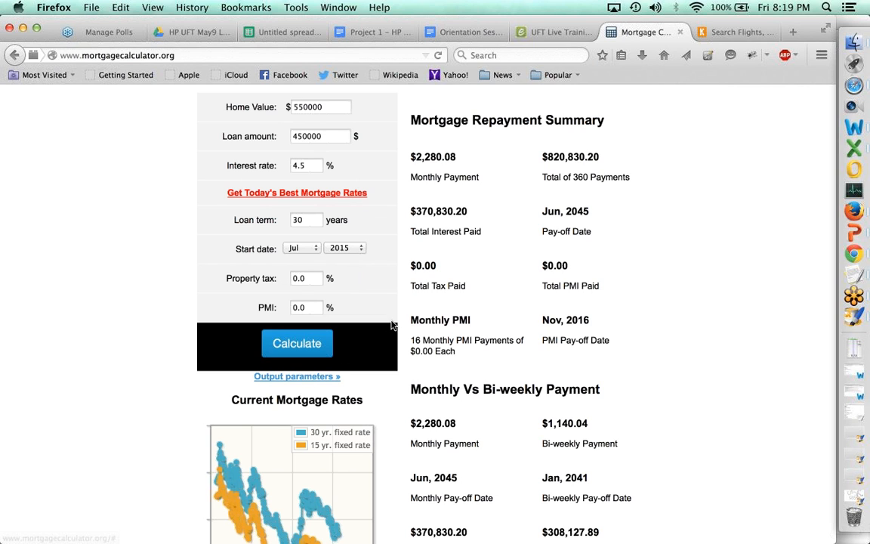
pyautogui.scroll(2, 392, 325)
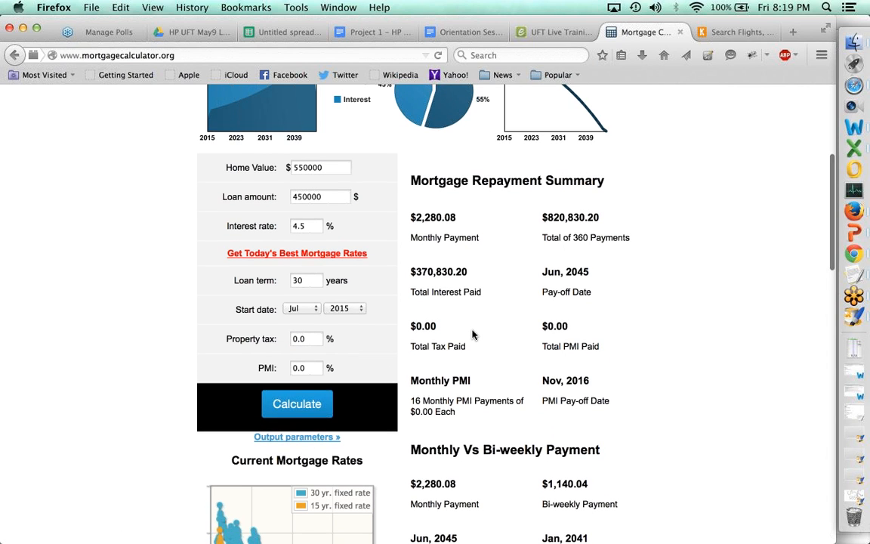
pyautogui.scroll(5, 472, 333)
pyautogui.scroll(1, 472, 334)
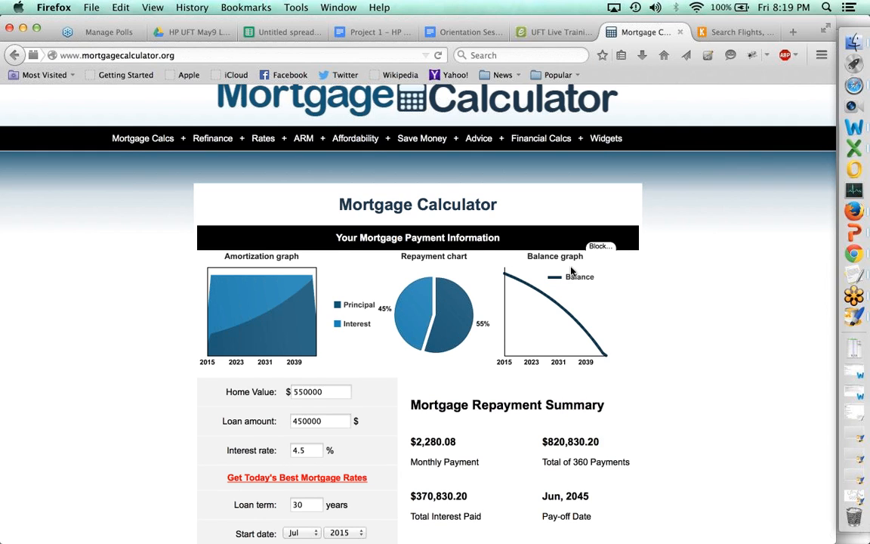
pyautogui.scroll(1, 572, 273)
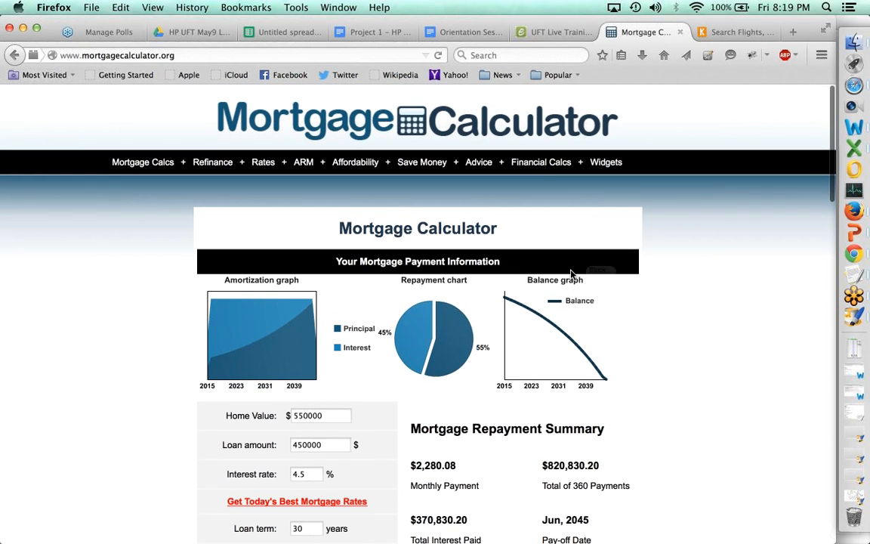
pyautogui.moveTo(210, 165)
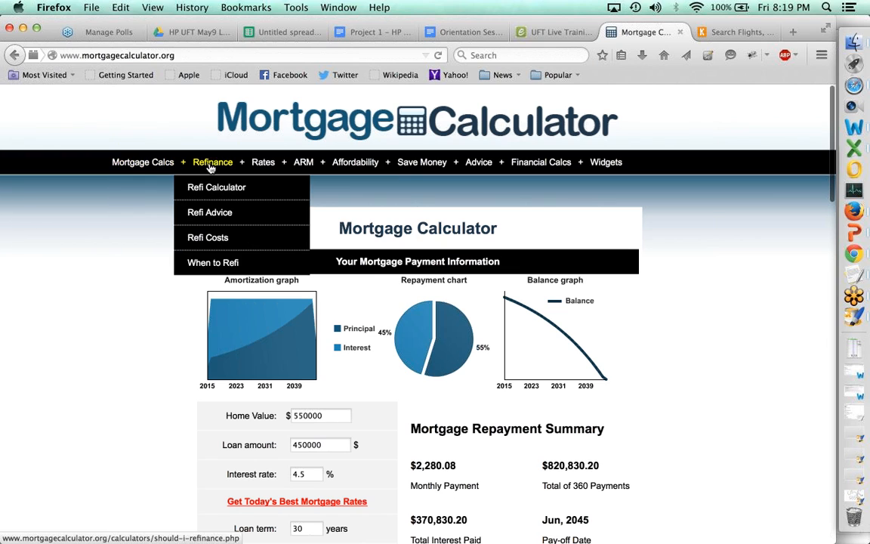
pyautogui.moveTo(415, 164)
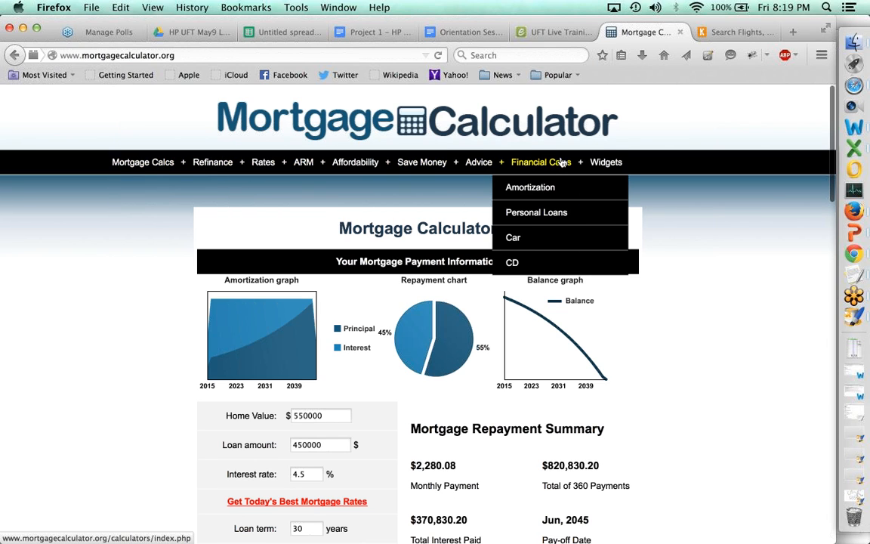
pyautogui.moveTo(612, 161)
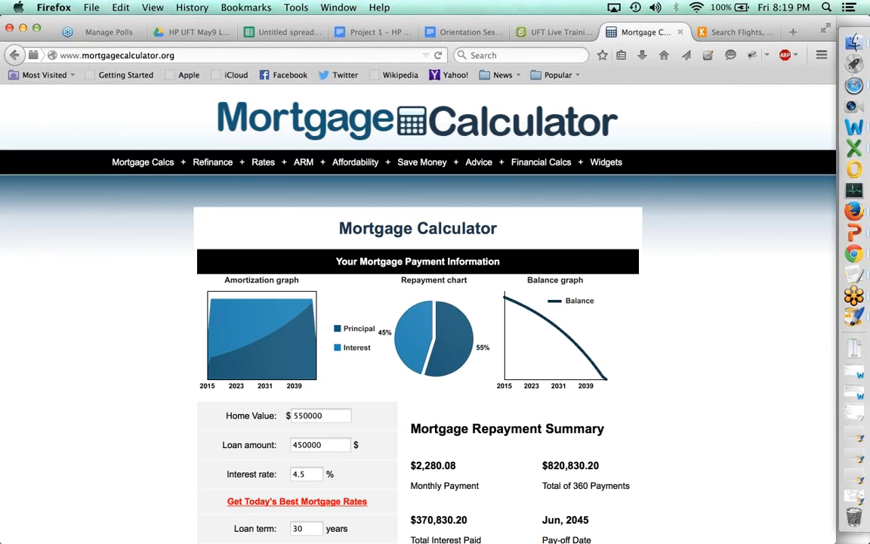
# - Return to the TestCase sheet and make the header cells A1 to D1 bold
pyautogui.click(262, 33)
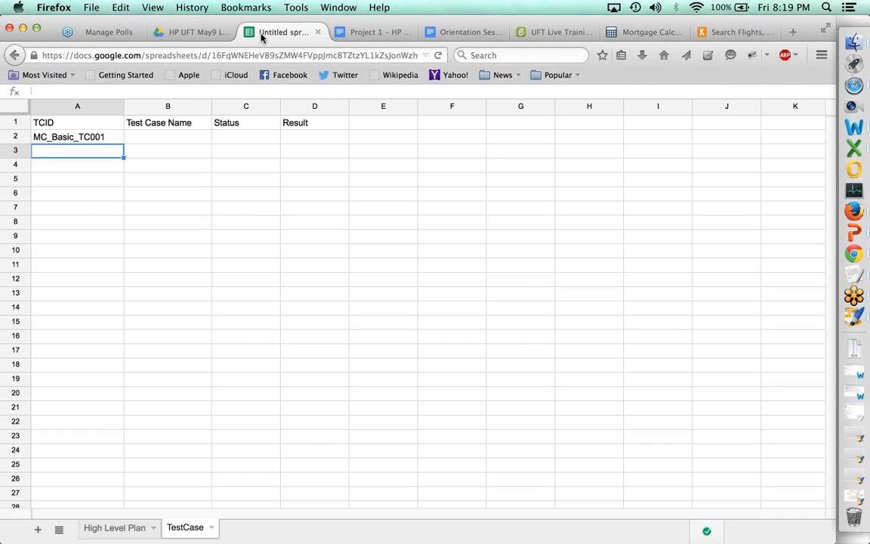
pyautogui.click(78, 126)
pyautogui.press('super+Right')
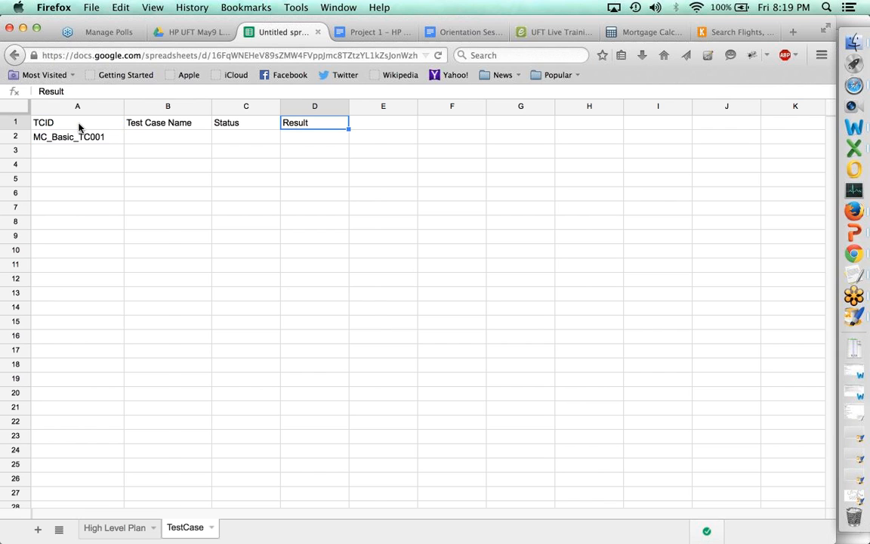
pyautogui.press('super+Right')
pyautogui.press('super+Left')
pyautogui.press('super+Left')
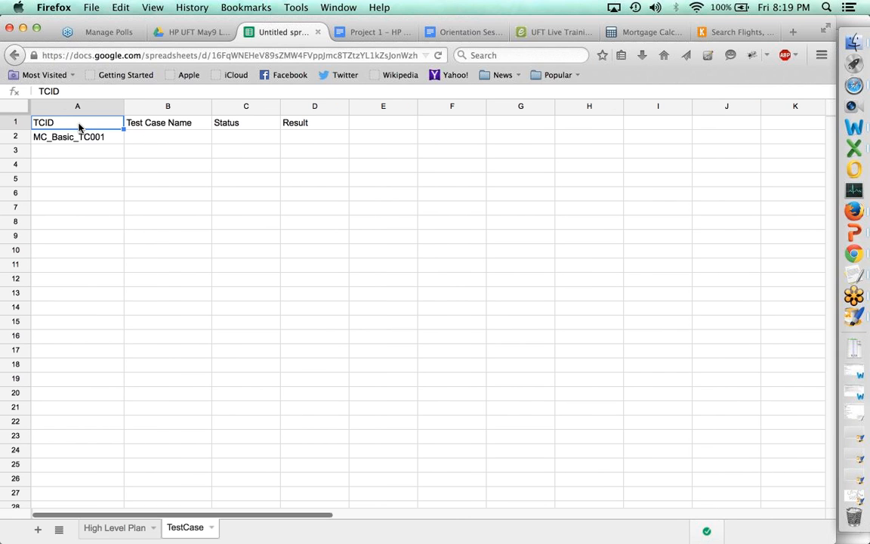
pyautogui.hotkey('shift', 'Right')
pyautogui.hotkey('shift', 'Right')
pyautogui.hotkey('shift', 'Right')
pyautogui.press('super+b')
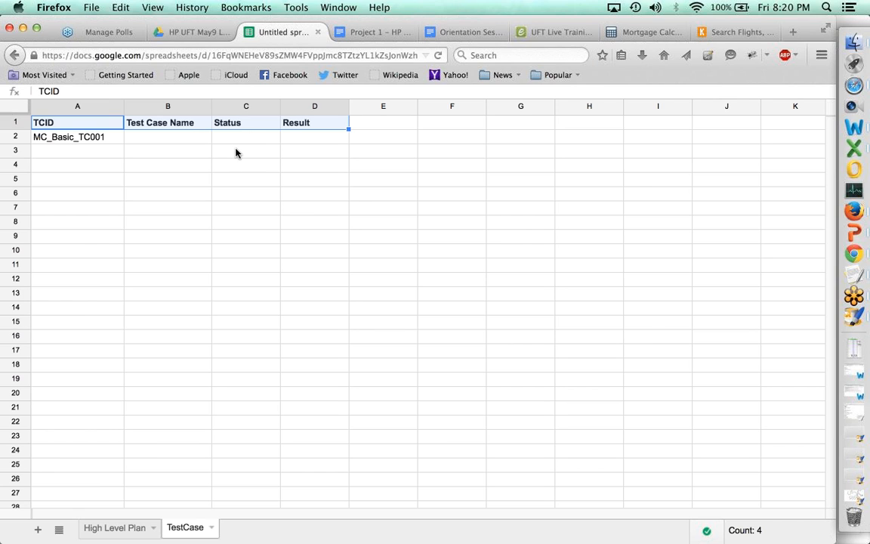
pyautogui.click(234, 151)
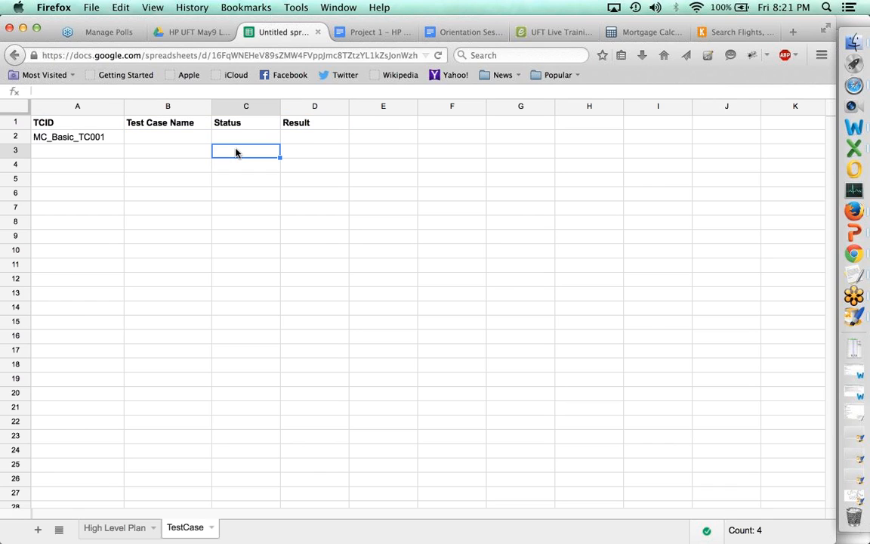
# - Check the mortgage calculator page and enter the test case name Monthly Payment Calculator in cell B2 of the TestCase sheet
pyautogui.click(190, 138)
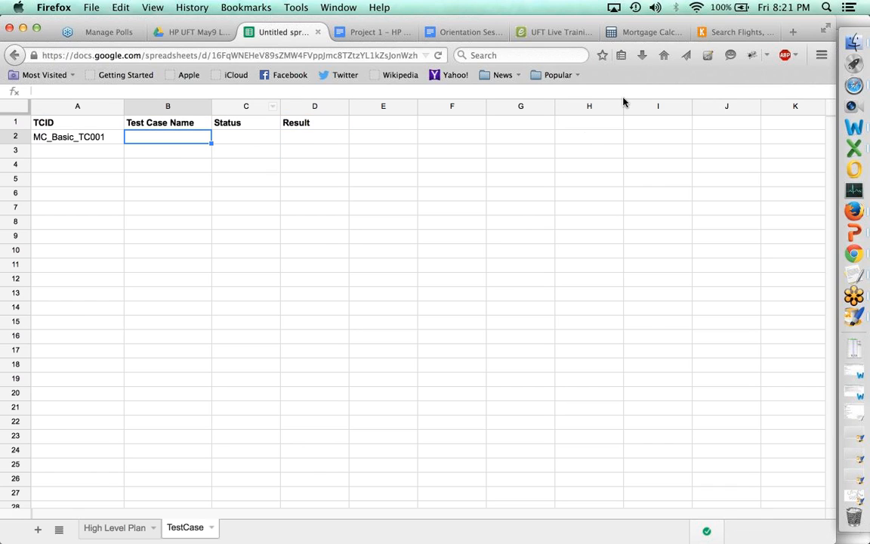
pyautogui.click(640, 35)
pyautogui.scroll(-3, 327, 504)
pyautogui.scroll(3, 326, 445)
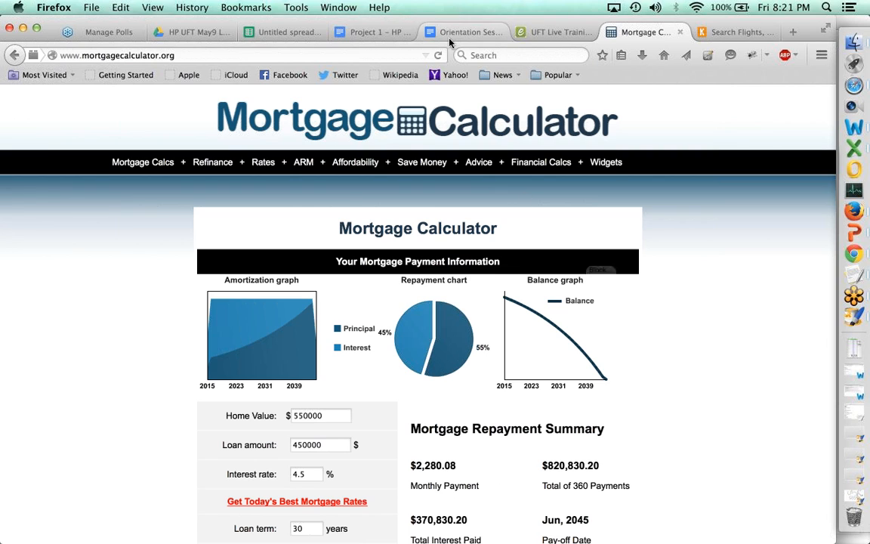
pyautogui.click(278, 34)
pyautogui.write('thly Payment Calculator')
pyautogui.press('Return')
pyautogui.press('Up')
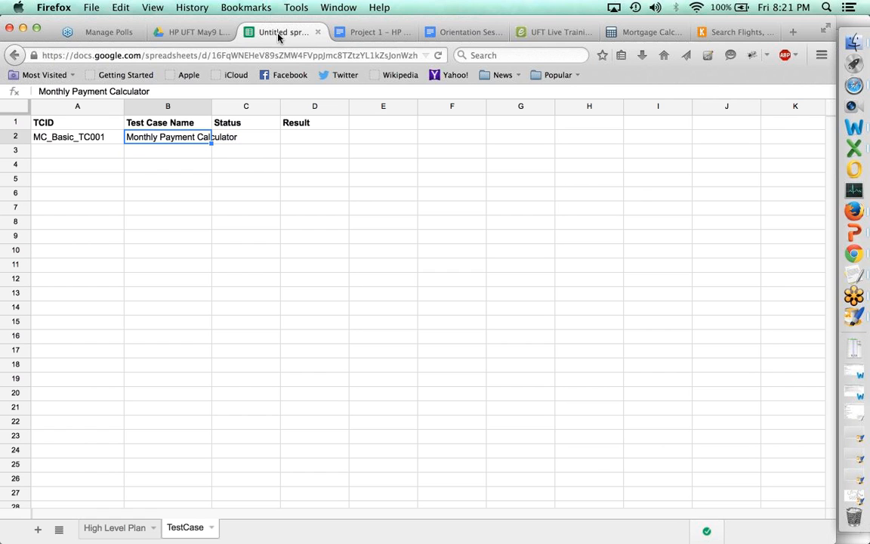
# - Recheck the calculator page, set the test case's status in C2 to Not Ready, and widen column B to fit the name
pyautogui.click(656, 32)
pyautogui.scroll(-2, 680, 382)
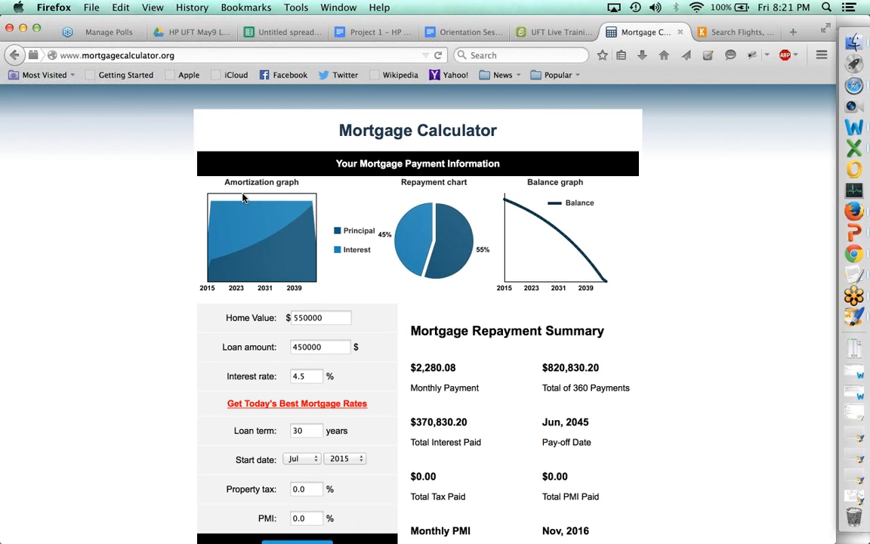
pyautogui.click(267, 32)
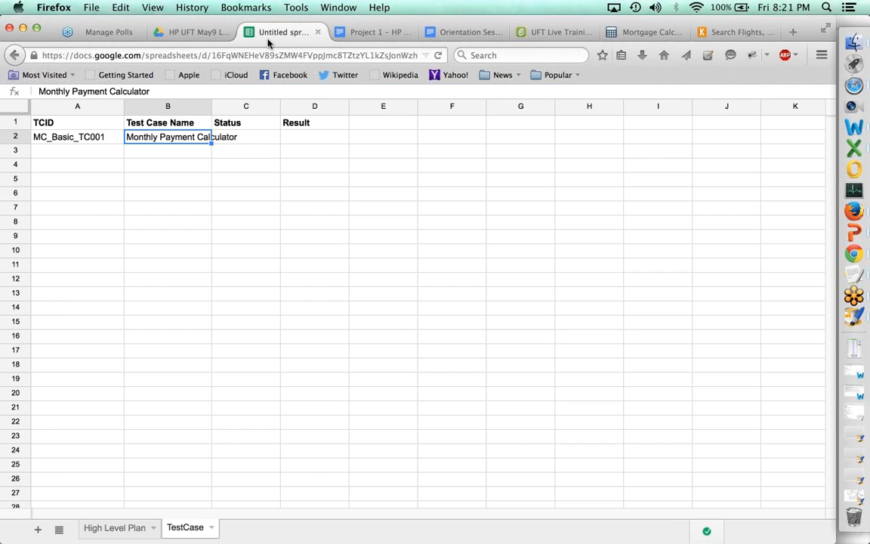
pyautogui.click(248, 136)
pyautogui.write('In')
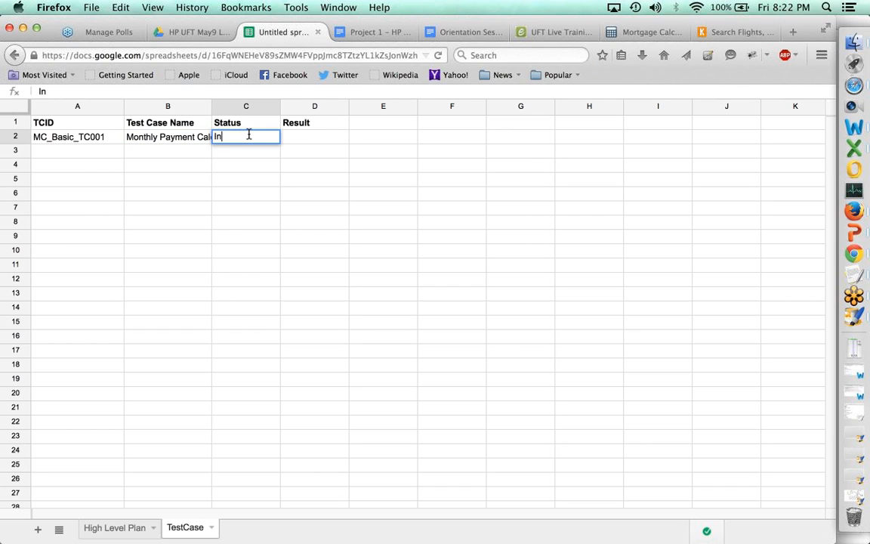
pyautogui.press('Escape')
pyautogui.write('Not Ready')
pyautogui.press('Tab')
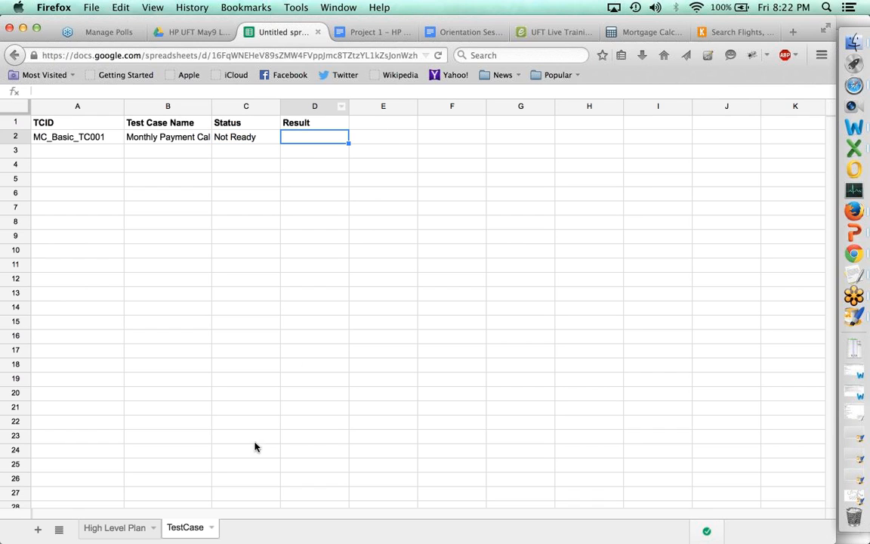
pyautogui.moveTo(211, 106); pyautogui.dragTo(238, 106)
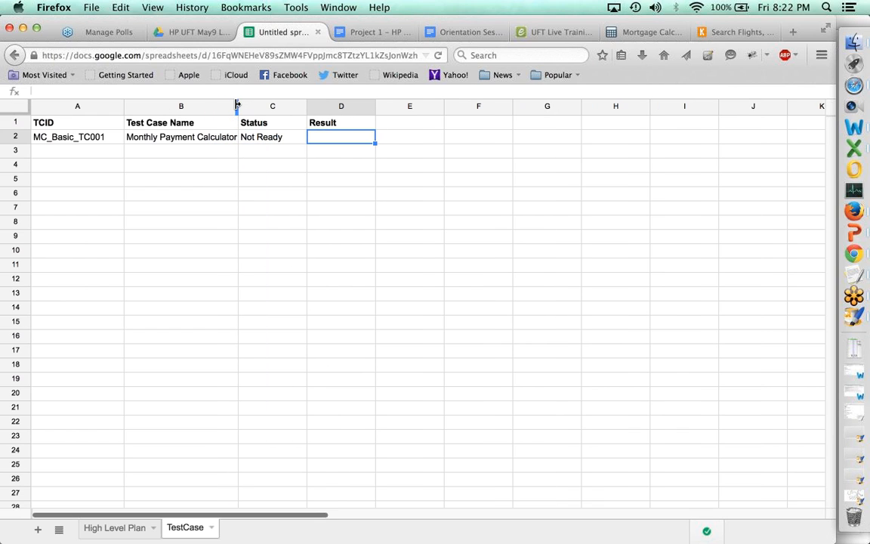
# - Add a new sheet to the spreadsheet and name it TestSteps
pyautogui.click(37, 530)
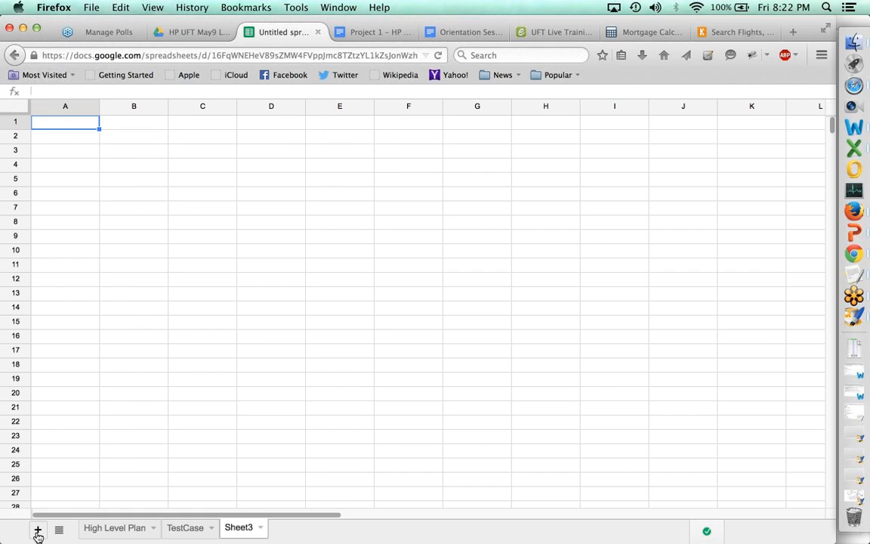
pyautogui.rightClick(243, 529)
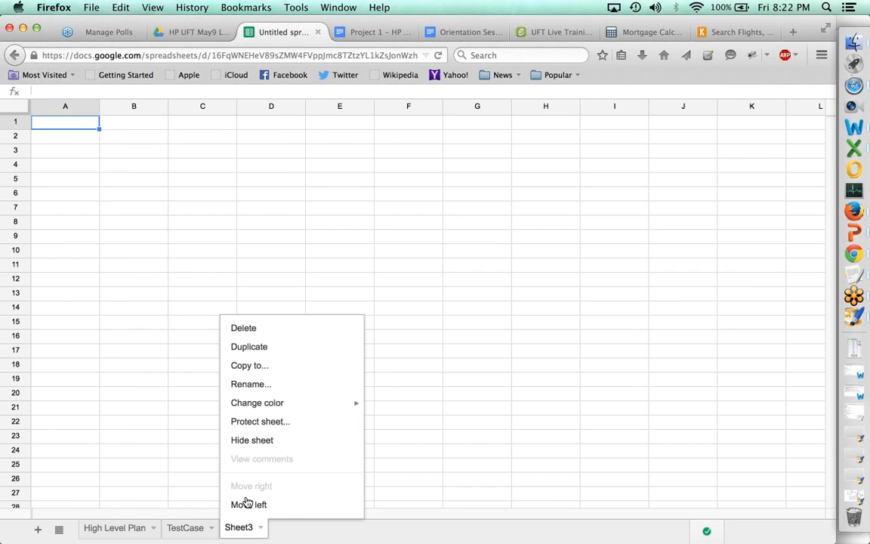
pyautogui.click(251, 383)
pyautogui.write('TestSteps')
pyautogui.press('Return')
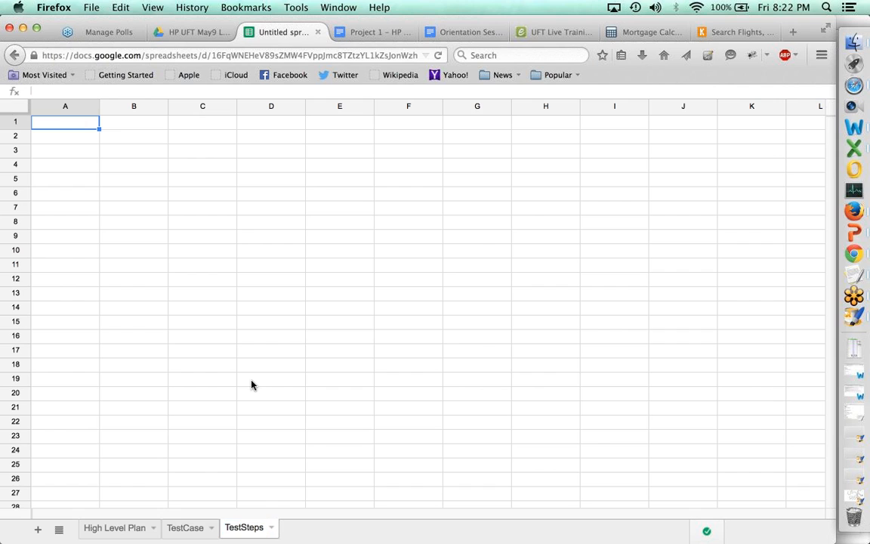
# - In the High Level Plan sheet, set the status of "Write Test Case(s) to be automated" to 20%
pyautogui.click(117, 527)
pyautogui.click(449, 266)
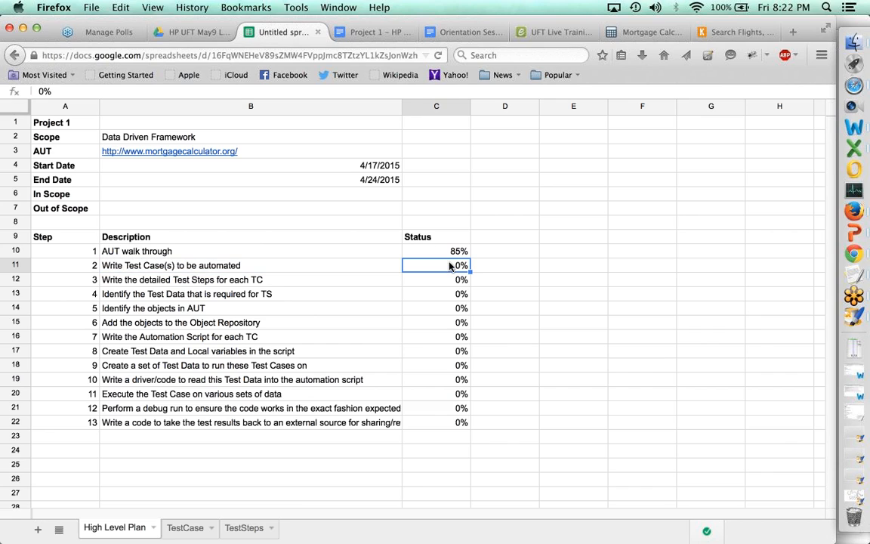
pyautogui.write('20%')
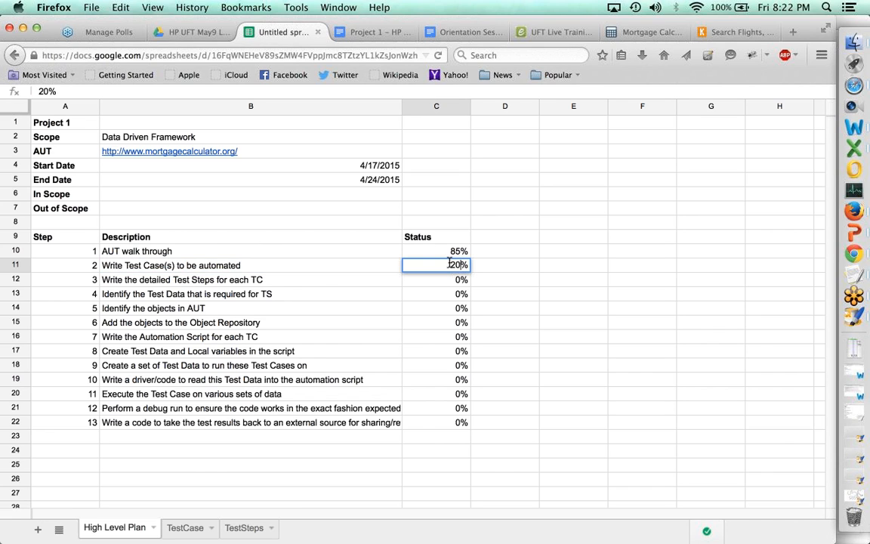
pyautogui.press('Return')
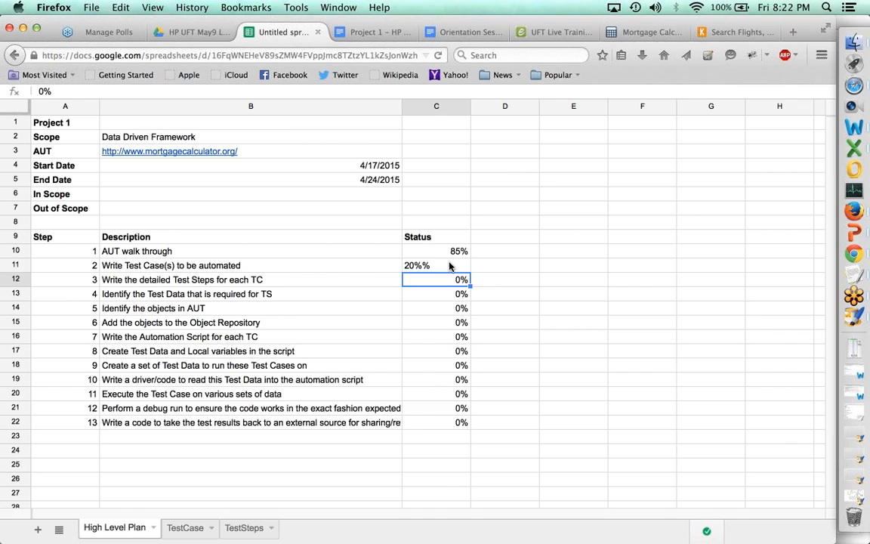
pyautogui.click(450, 266)
pyautogui.doubleClick(440, 265)
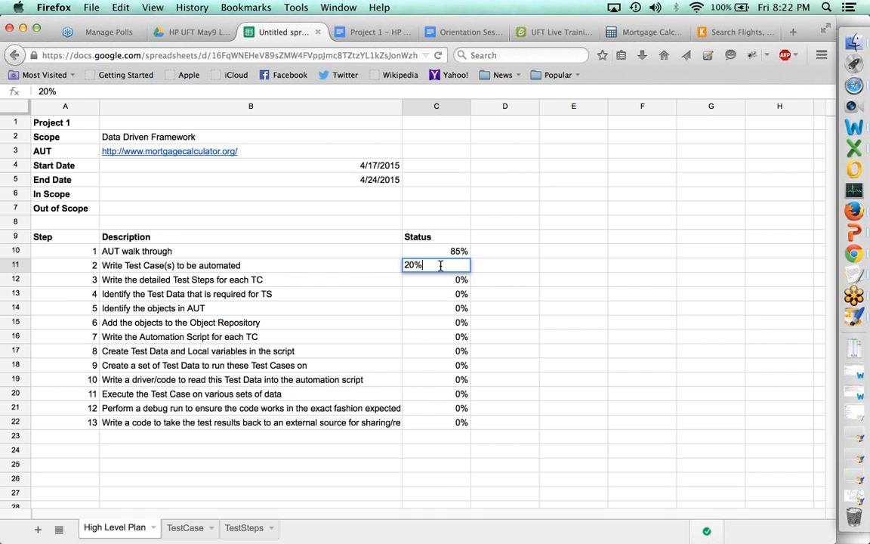
pyautogui.press('Return')
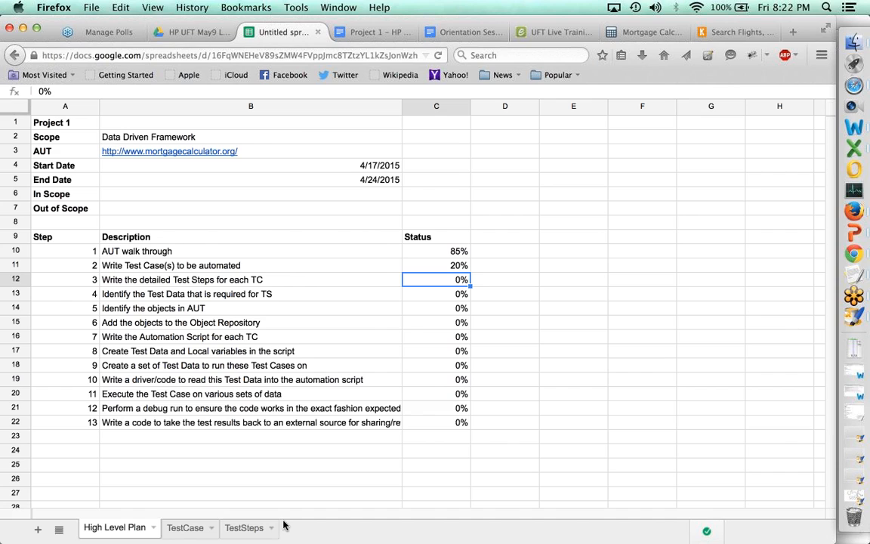
# - Enter the headers TCID, TSID and Step Name in row 1 of the TestSteps sheet and widen column C
pyautogui.click(227, 529)
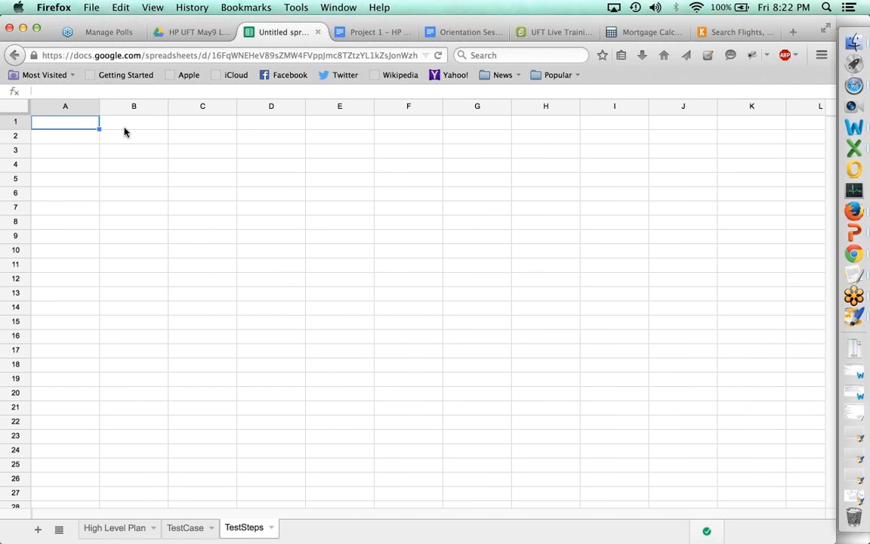
pyautogui.write('TCID')
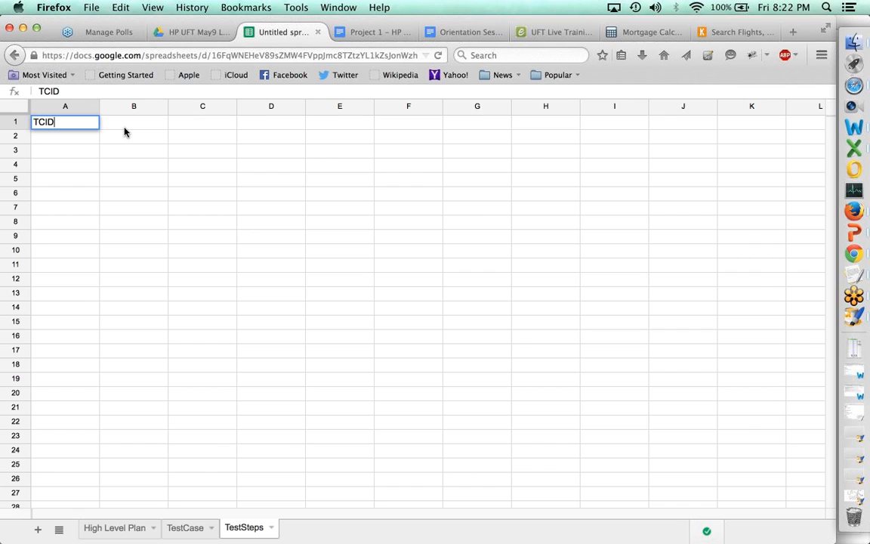
pyautogui.click(125, 132)
pyautogui.write('TSID')
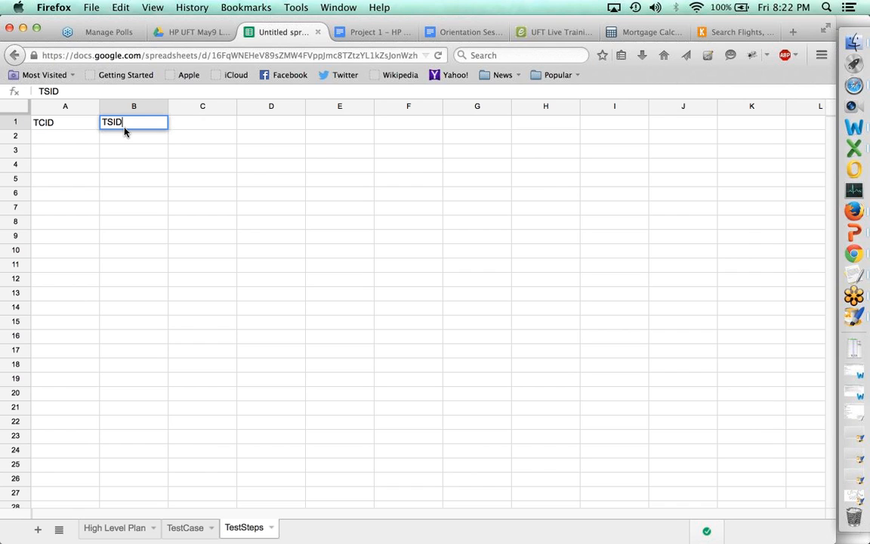
pyautogui.press('Tab')
pyautogui.write('Step Name')
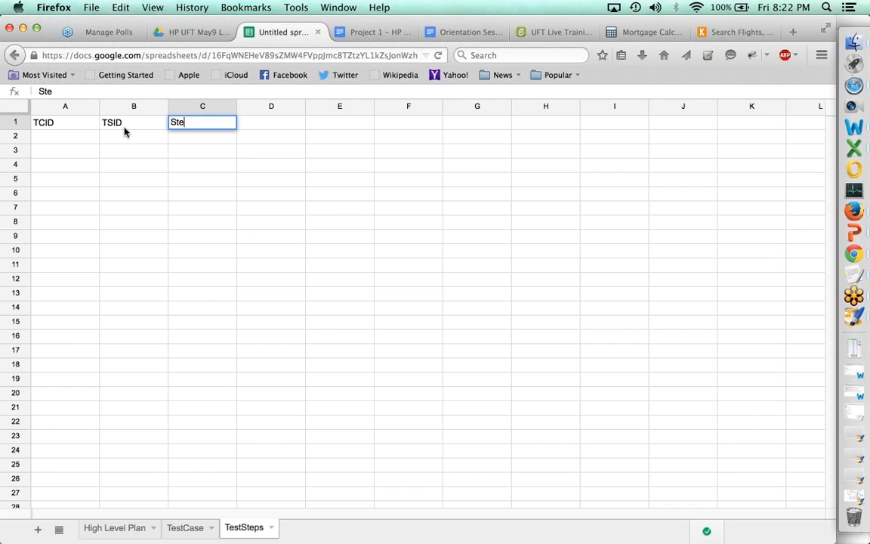
pyautogui.press('Tab')
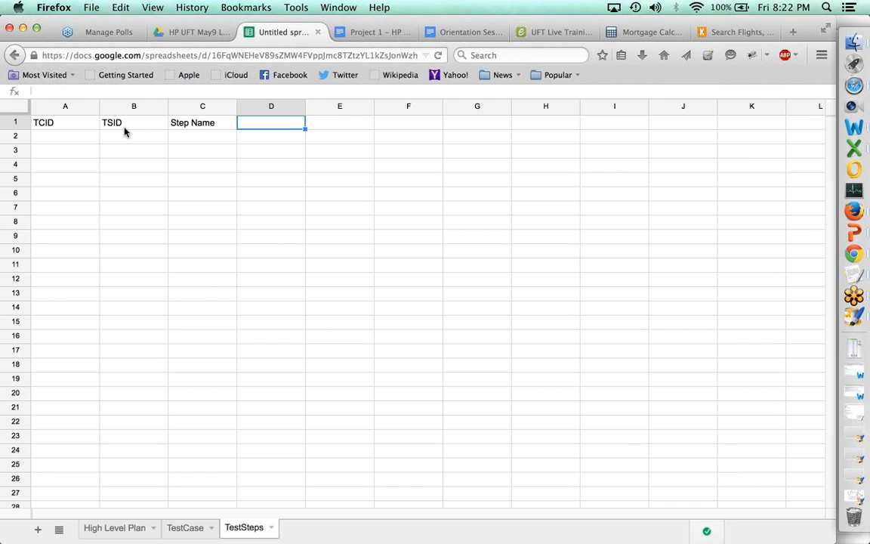
pyautogui.moveTo(242, 104); pyautogui.dragTo(276, 106)
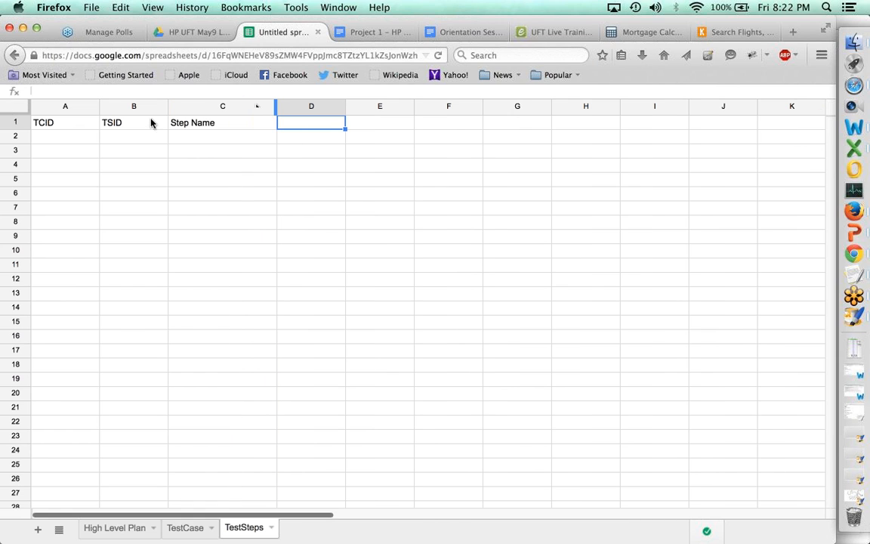
# - Make the TestSteps header cells A1 to C1 bold
pyautogui.click(80, 127)
pyautogui.hotkey('shift', 'Right')
pyautogui.hotkey('shift', 'Right')
pyautogui.press('super+b')
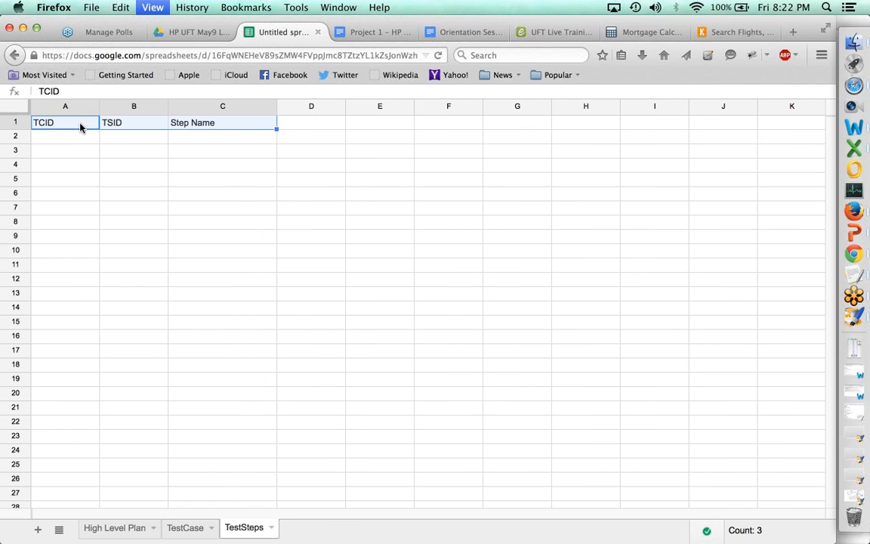
pyautogui.press('Down')
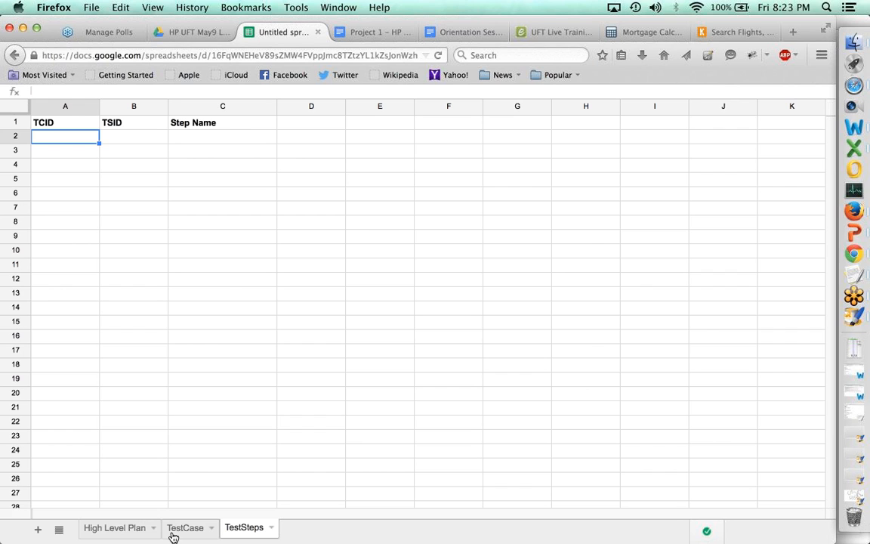
# - Copy the test case ID MC_Basic_TC001 from the TestCase sheet into cell A2 of the TestSteps sheet
pyautogui.click(178, 529)
pyautogui.click(91, 138)
pyautogui.press('super+c')
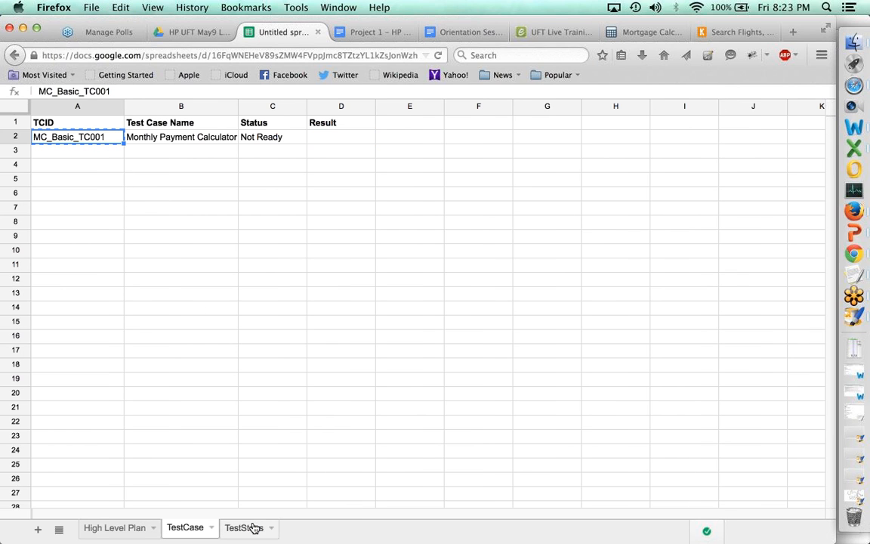
pyautogui.click(249, 527)
pyautogui.press('super+v')
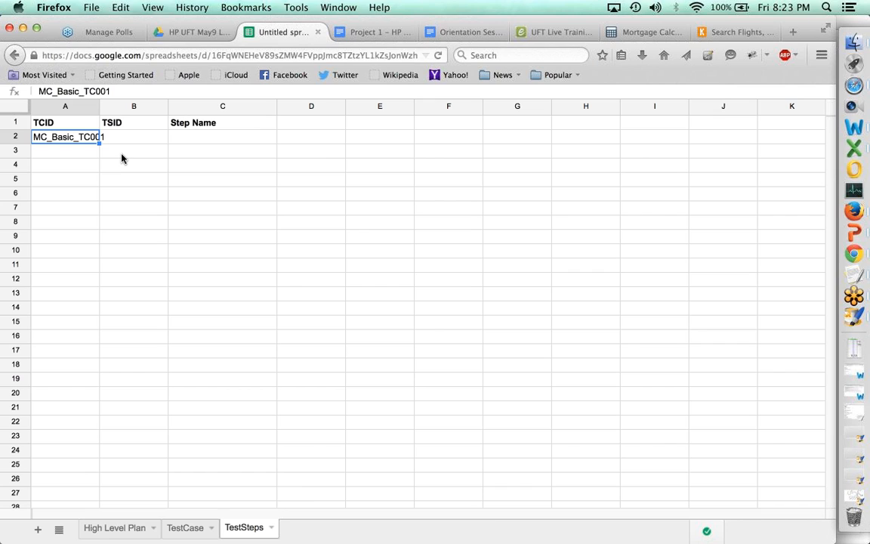
# - Enter test step ID 1 in B2 and the step name "Open the website" in C2
pyautogui.press('Tab')
pyautogui.write('1')
pyautogui.press('Tab')
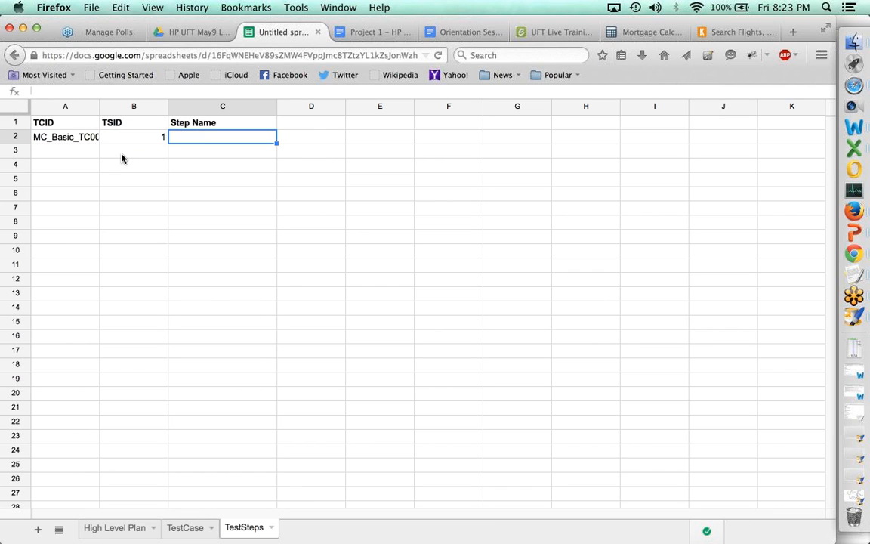
pyautogui.write('Open the website')
pyautogui.press('Tab')
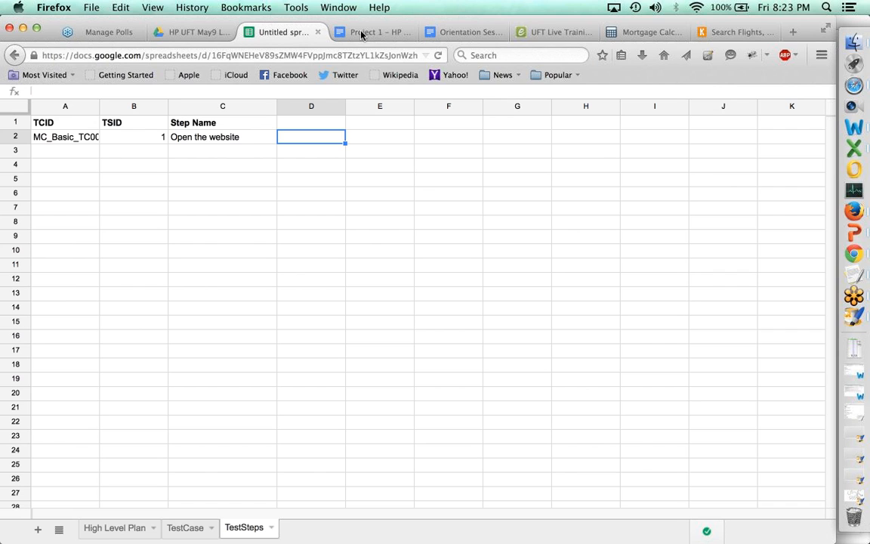
pyautogui.click(651, 33)
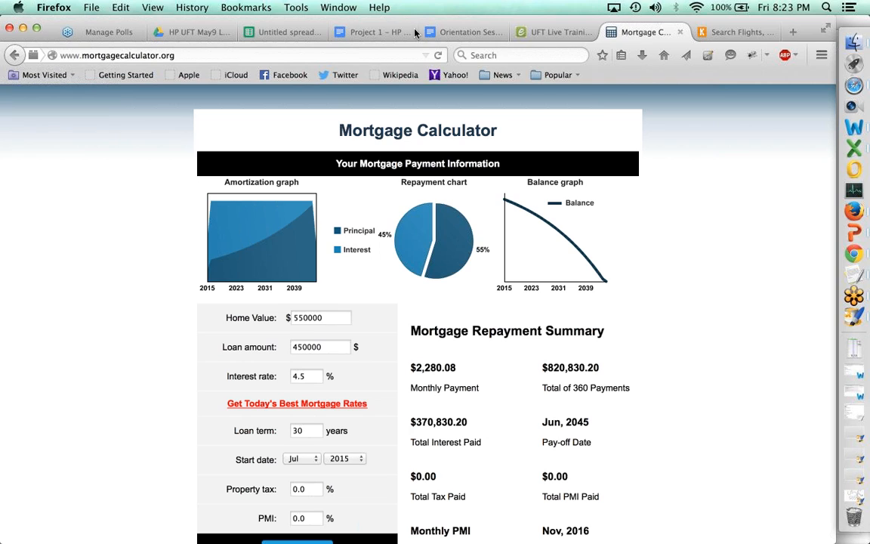
pyautogui.click(172, 56)
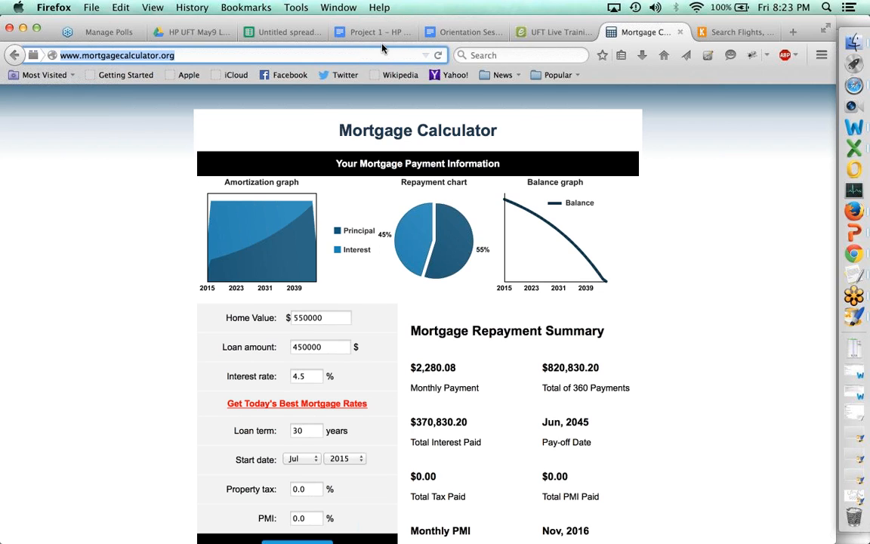
pyautogui.click(282, 32)
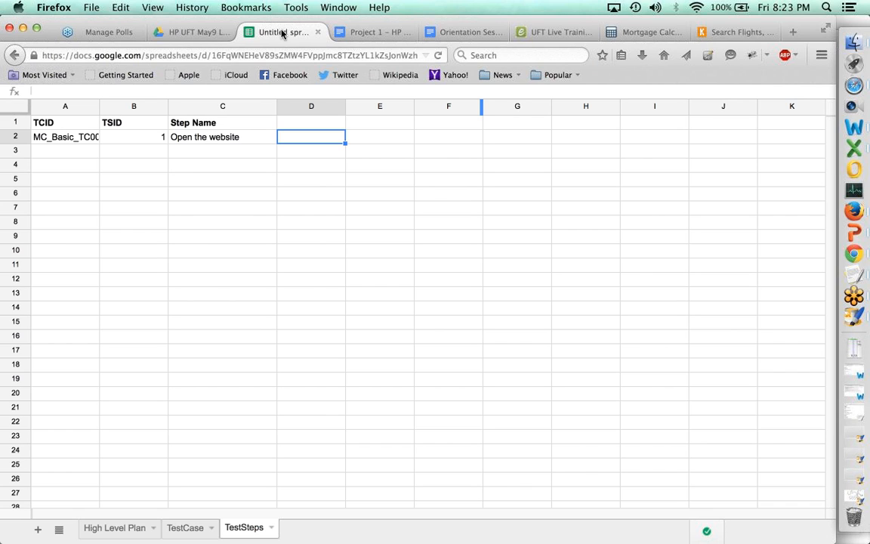
pyautogui.press('Up')
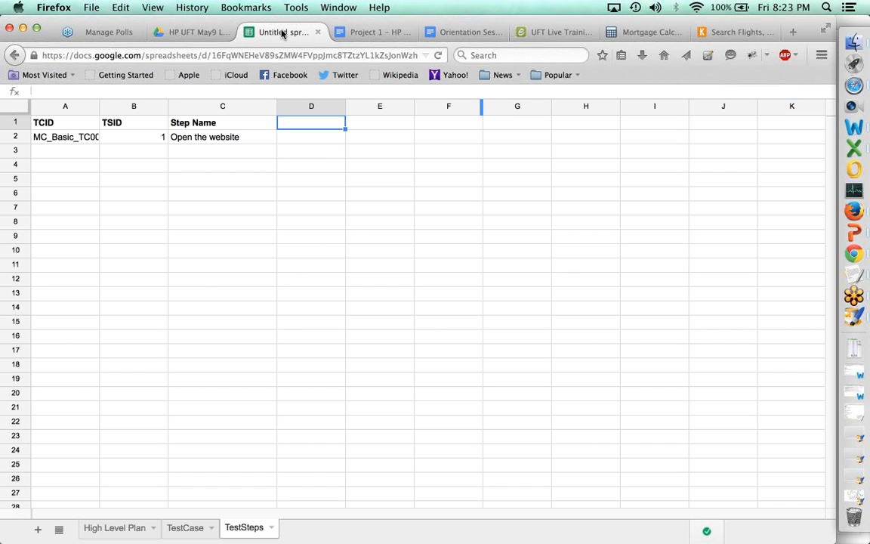
pyautogui.write('Tes')
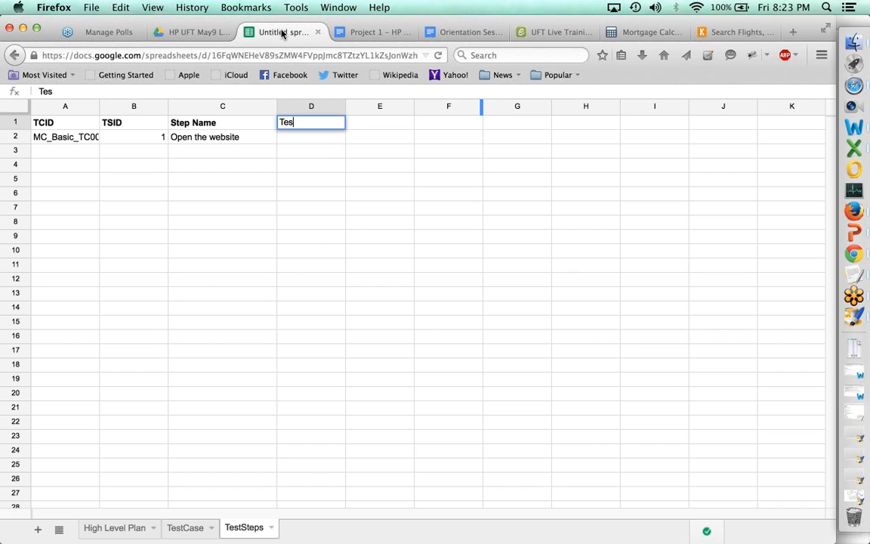
pyautogui.write('t Data')
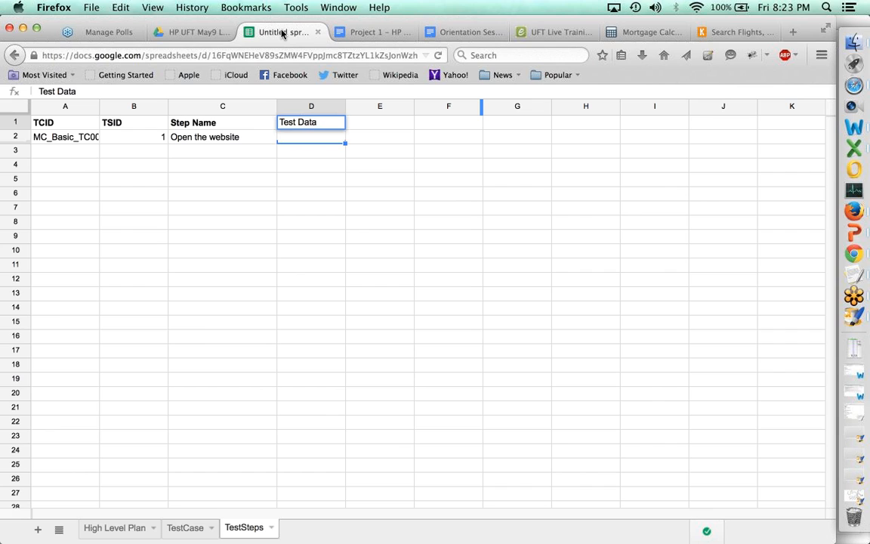
pyautogui.press('Return')
pyautogui.press('super+v')
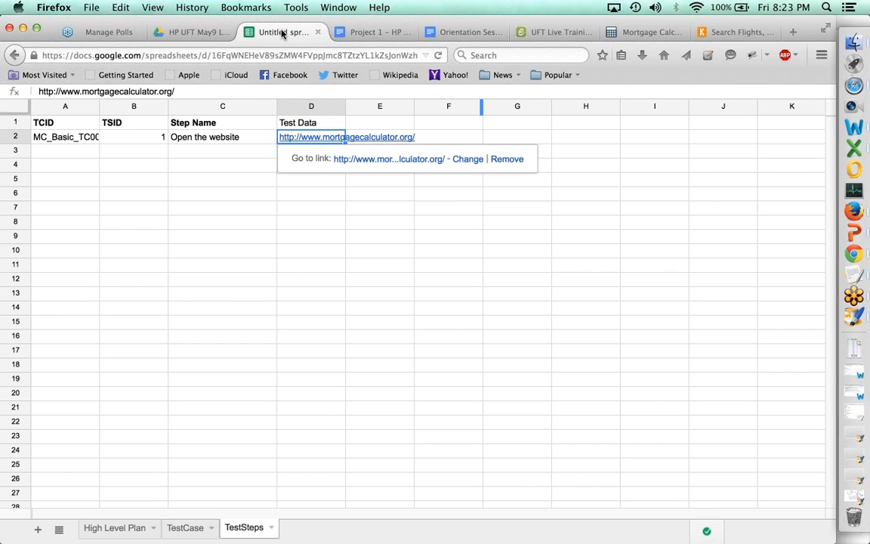
# - Copy the test case ID MC_Basic_TC001 from A2 into cells A3 to A9 of the TestSteps sheet
pyautogui.press('Return')
pyautogui.press('Left')
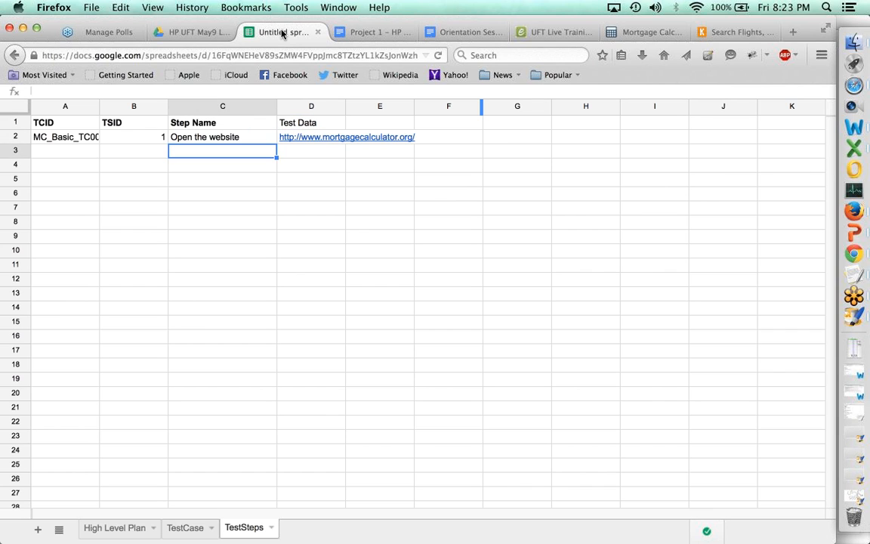
pyautogui.press('Left')
pyautogui.press('Up')
pyautogui.press('super+c')
pyautogui.press('Down')
pyautogui.press('super+v')
pyautogui.press('Down')
pyautogui.press('super+v')
pyautogui.press('Down')
pyautogui.press('super+v')
pyautogui.press('Down')
pyautogui.press('super+v')
pyautogui.press('Down')
pyautogui.press('super+v')
pyautogui.press('Down')
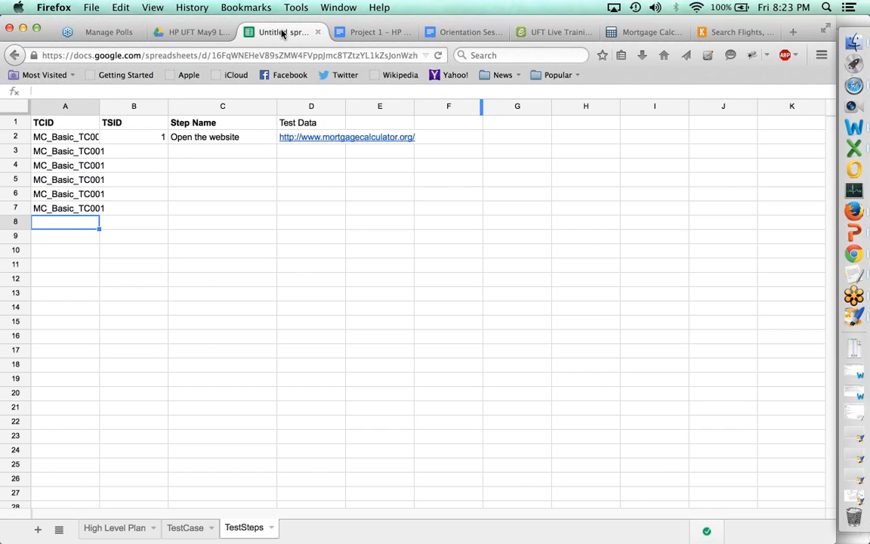
pyautogui.press('super+v')
pyautogui.press('Down')
pyautogui.press('super+v')
# - Number the test step IDs 2 to 8 in cells B3 to B9 of the TSID column
pyautogui.press('Right')
pyautogui.press('Up')
pyautogui.press('Up')
pyautogui.press('Up')
pyautogui.press('Up')
pyautogui.press('Up')
pyautogui.press('Up')
pyautogui.write('2')
pyautogui.press('Return')
pyautogui.write('3')
pyautogui.press('Return')
pyautogui.write('5')
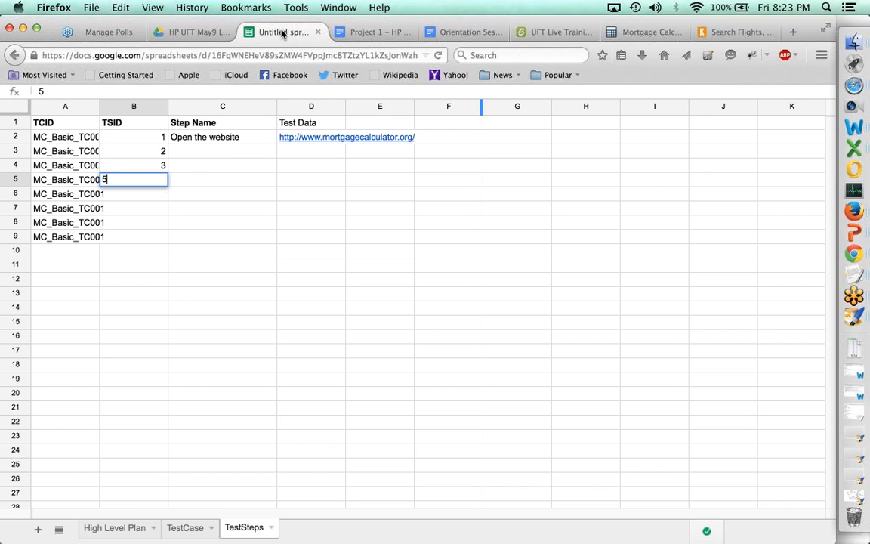
pyautogui.press('BackSpace')
pyautogui.write('4')
pyautogui.press('Return')
pyautogui.write('5')
pyautogui.press('Return')
pyautogui.write('6')
pyautogui.press('Return')
pyautogui.write('7')
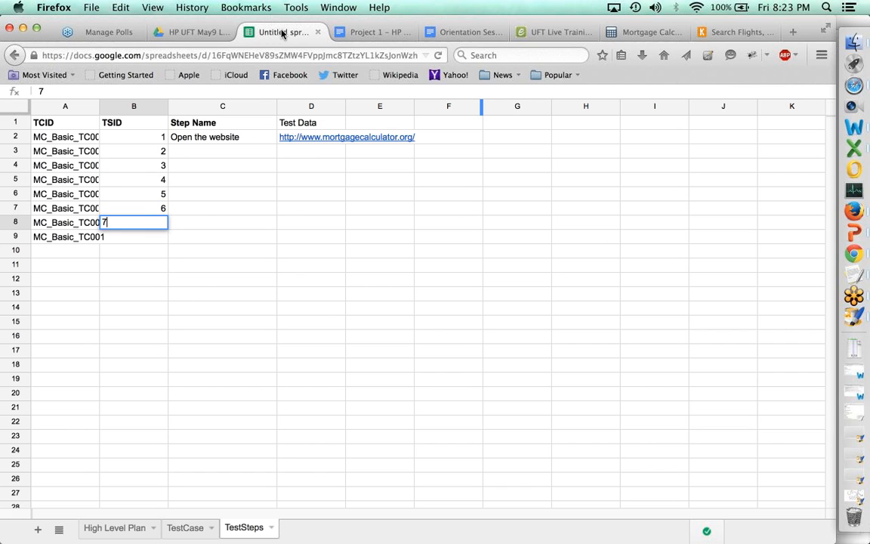
pyautogui.press('Return')
pyautogui.write('8')
pyautogui.press('Tab')
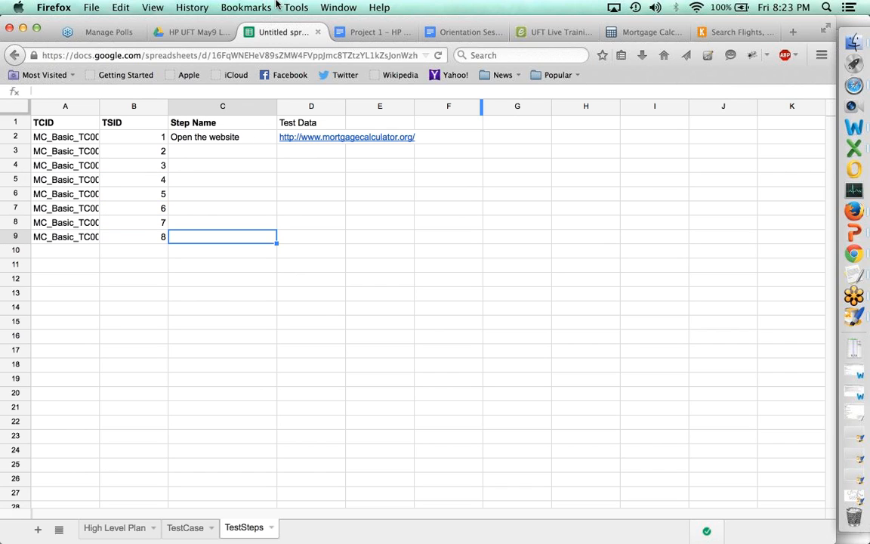
# - Widen the TCID column to fit the full test case IDs and narrow the TSID column
pyautogui.moveTo(100, 106); pyautogui.dragTo(120, 105)
pyautogui.moveTo(185, 106); pyautogui.dragTo(161, 106)
# - Enter the step names Enter Home Value, Enter Loan Amount, Enter Interest Rate and Enter Loan Term in C3 to C6, following the mortgage calculator's fields
pyautogui.click(225, 153)
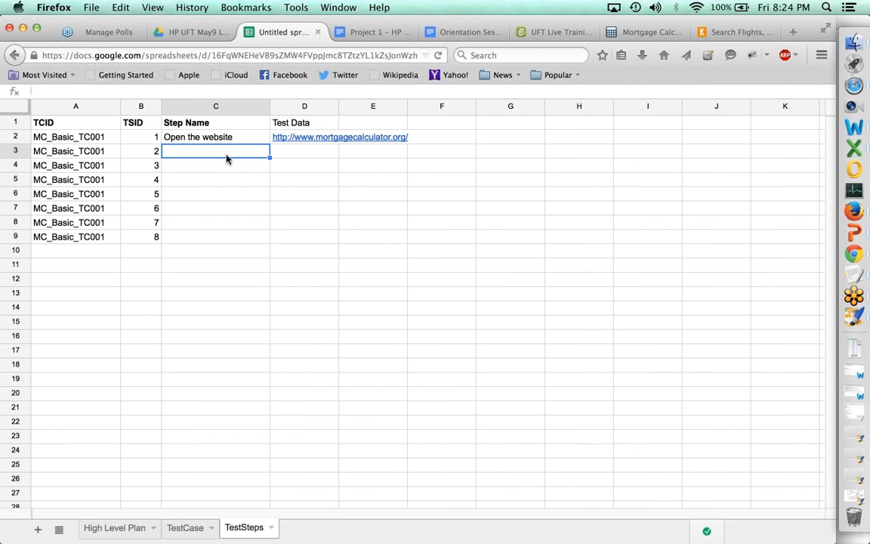
pyautogui.click(644, 33)
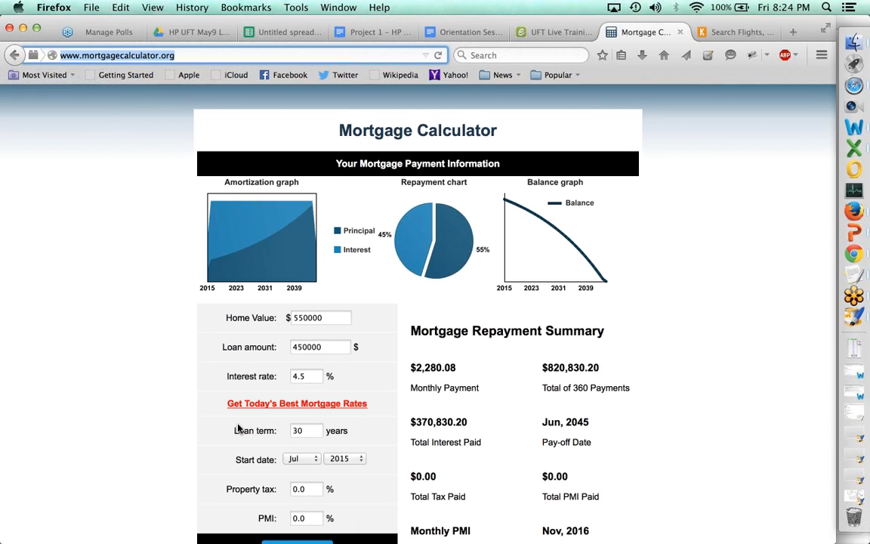
pyautogui.scroll(-3, 239, 429)
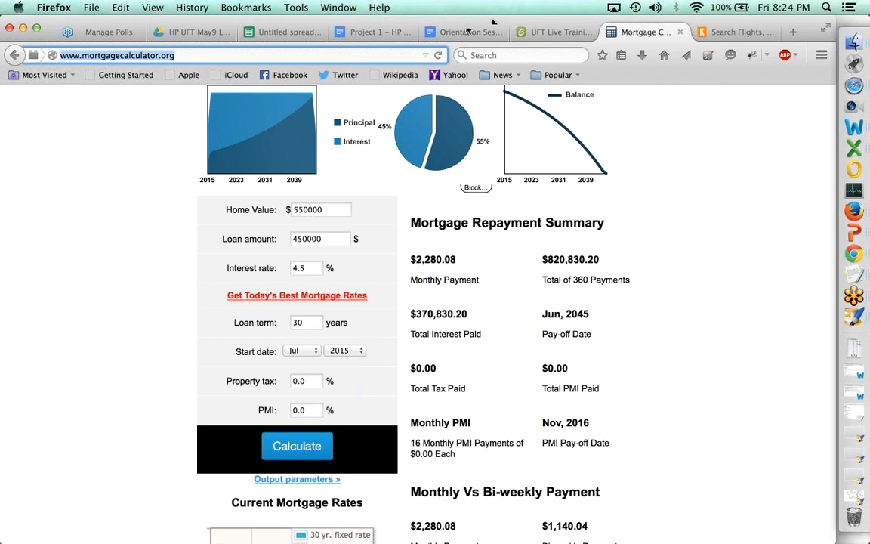
pyautogui.click(284, 33)
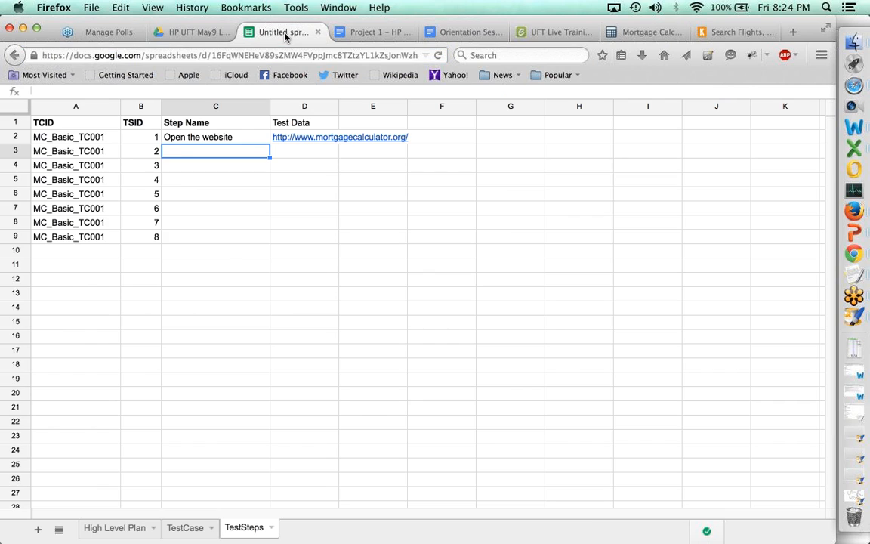
pyautogui.write('Ent')
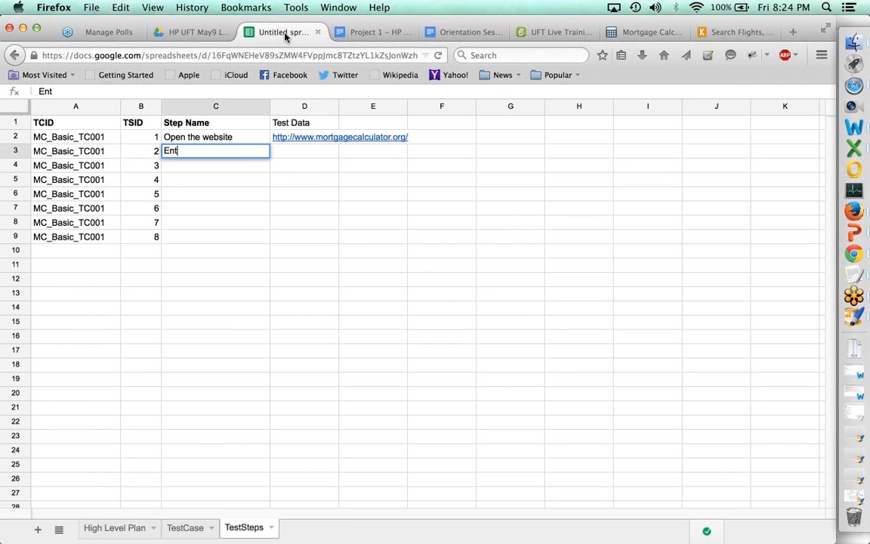
pyautogui.write('er Home Value')
pyautogui.press('Return')
pyautogui.write('Ent')
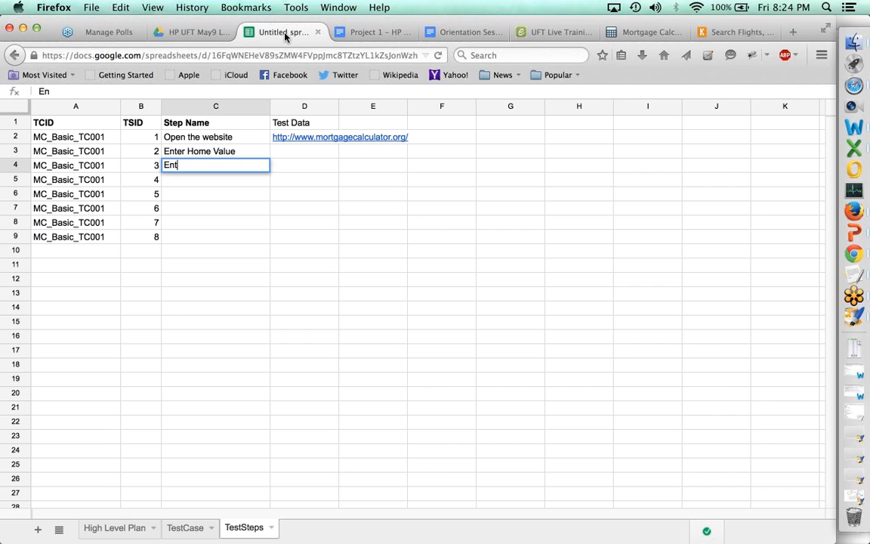
pyautogui.write('er Loan Amount')
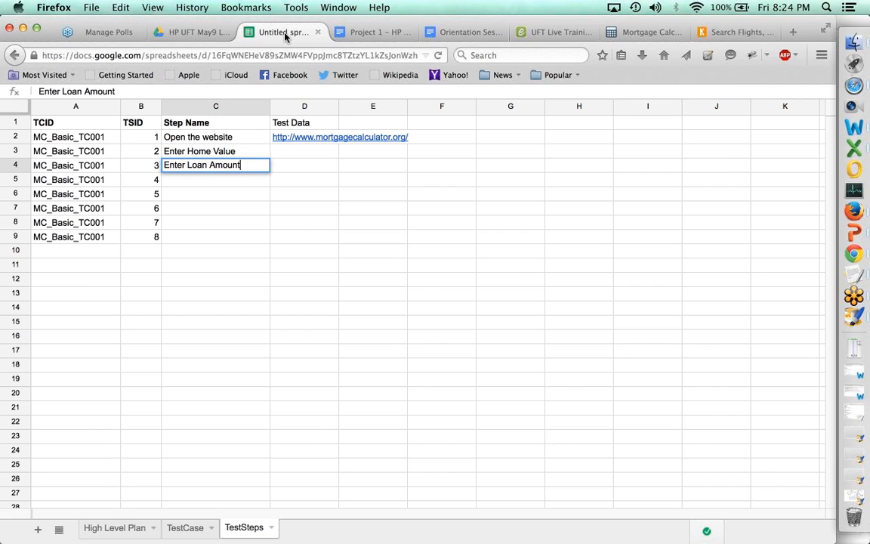
pyautogui.press('Return')
pyautogui.write('Enter ')
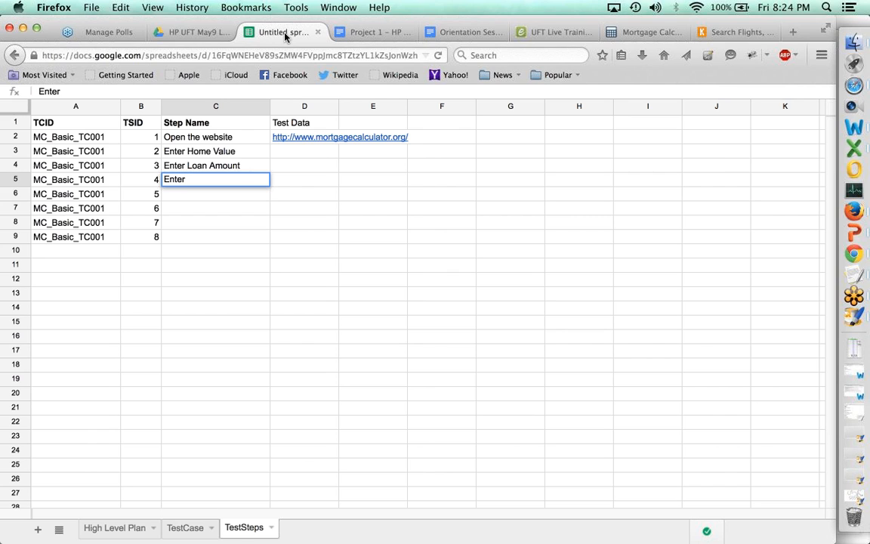
pyautogui.write('Interest Rate')
pyautogui.press('Return')
pyautogui.write('E')
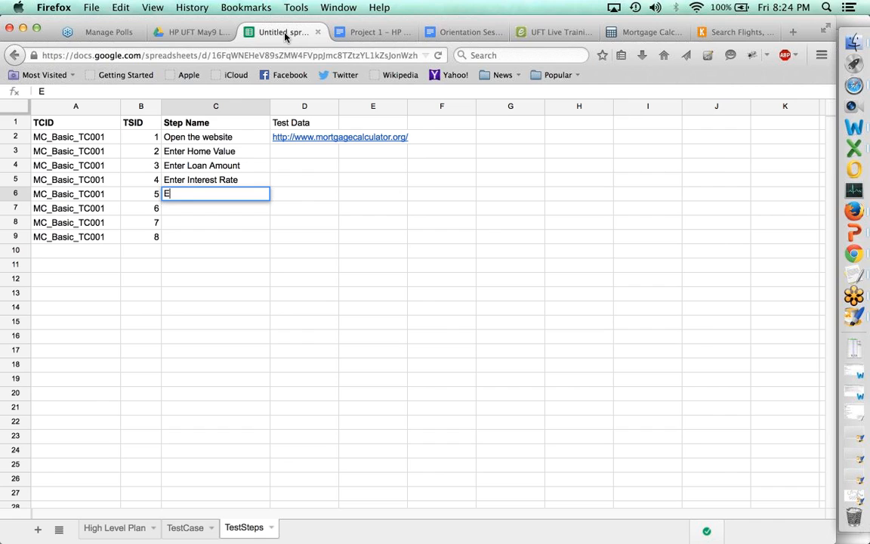
pyautogui.write('nter Loan Term')
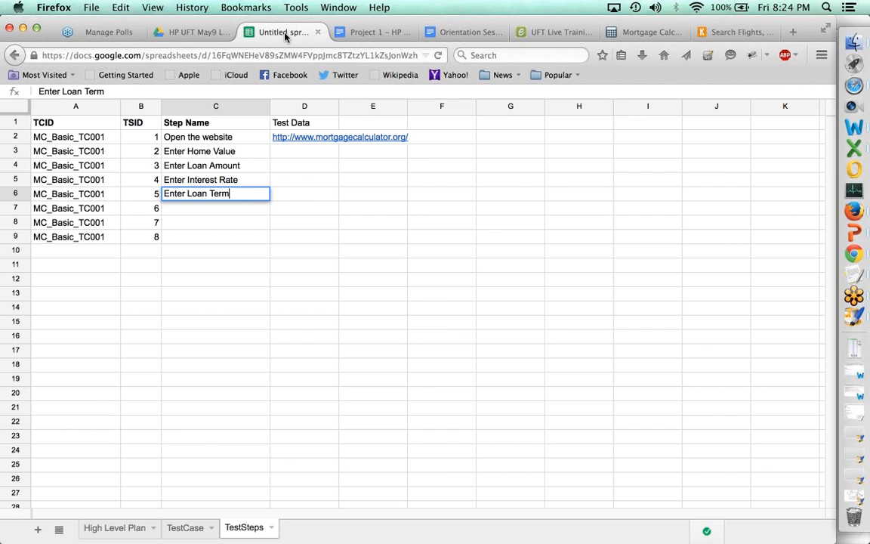
pyautogui.press('Return')
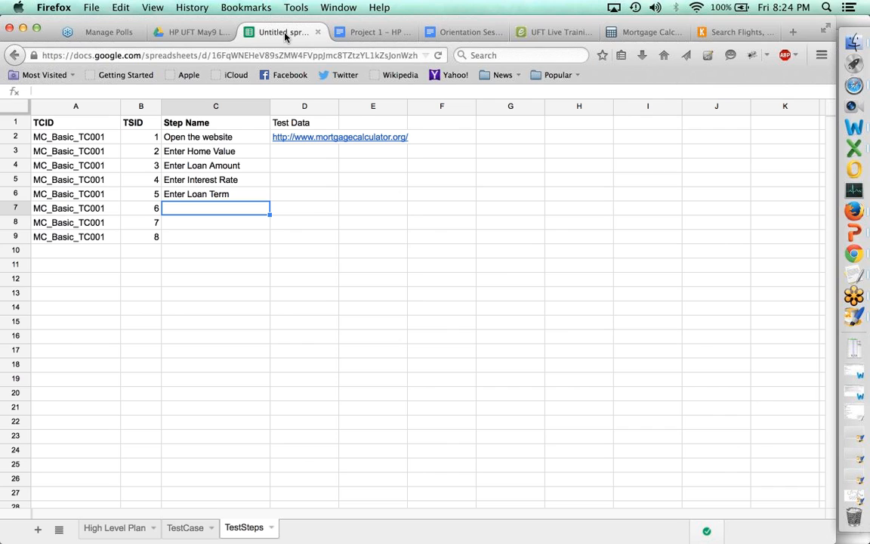
# - Enter the calculator's values 550000, 450000, 4.5 and 30 as test data in cells D3 to D6
pyautogui.press('Up')
pyautogui.press('Up')
pyautogui.press('Up')
pyautogui.press('Up')
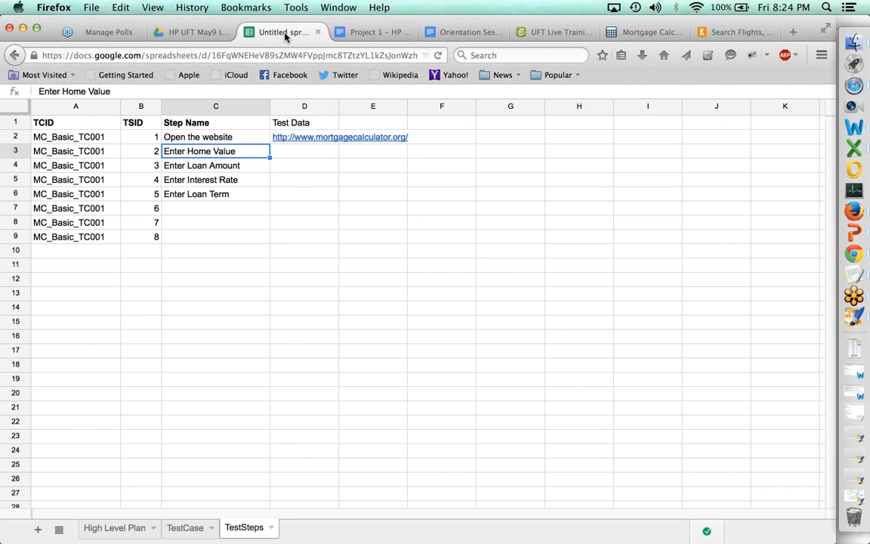
pyautogui.press('Right')
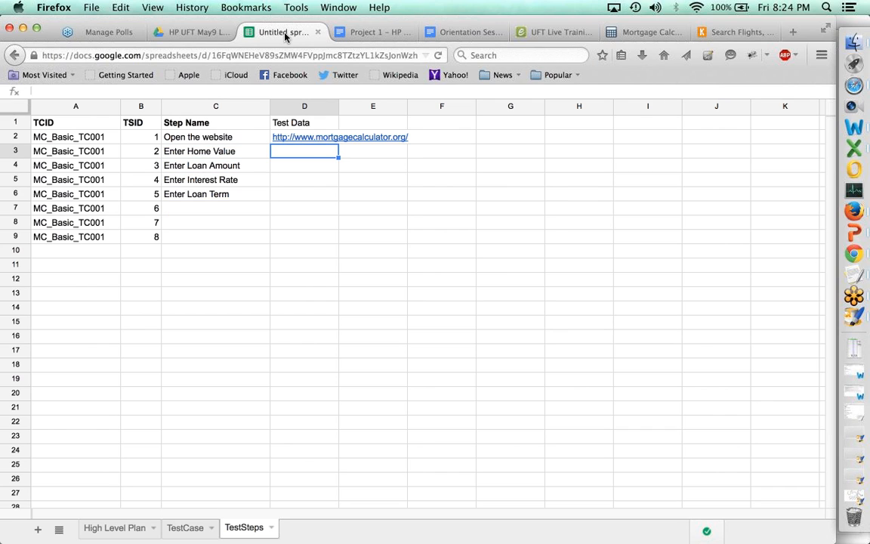
pyautogui.click(627, 31)
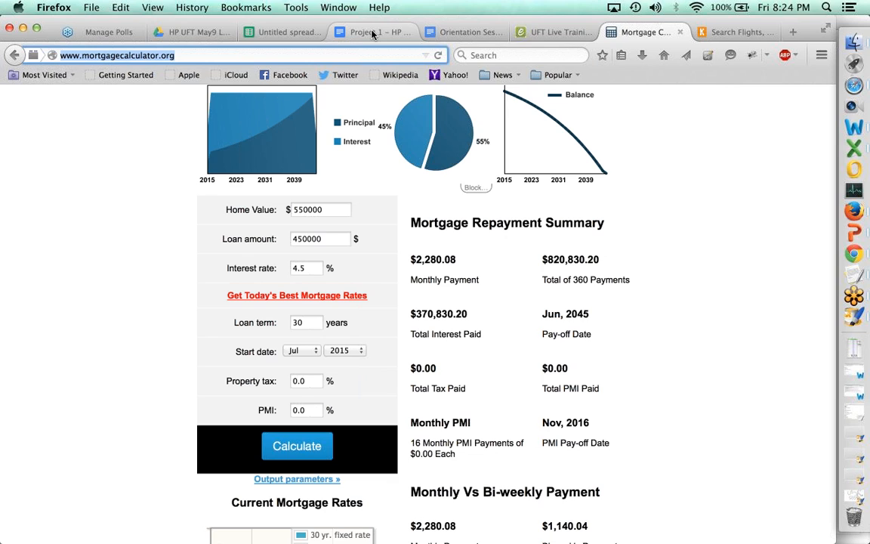
pyautogui.click(275, 32)
pyautogui.write('550000')
pyautogui.press('Return')
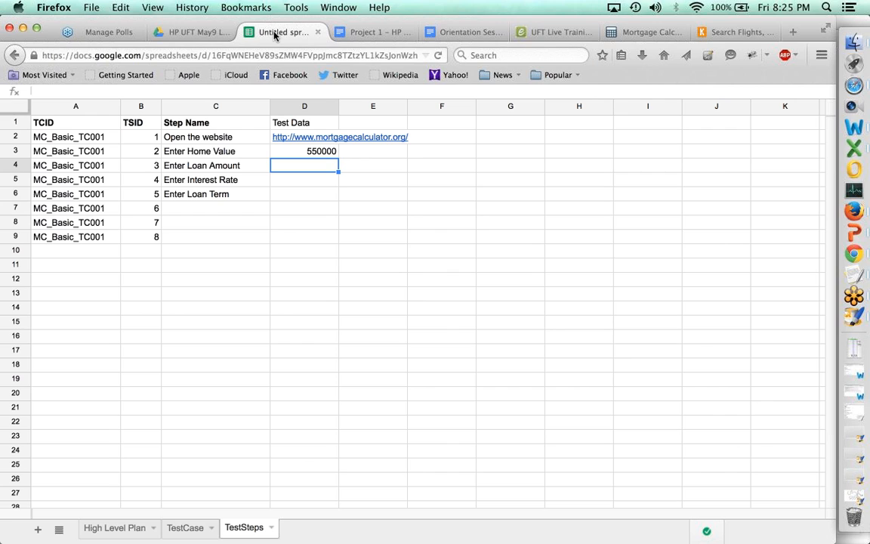
pyautogui.write('450000')
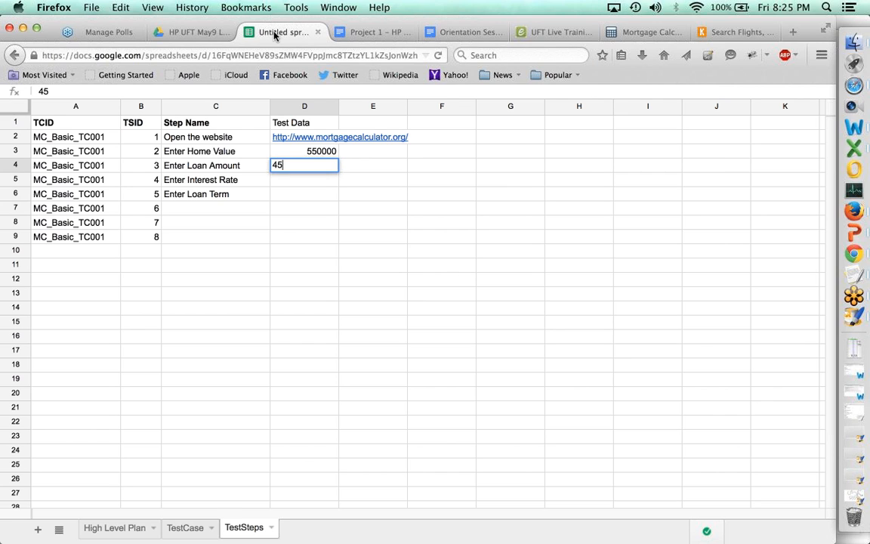
pyautogui.press('Return')
pyautogui.write('4.5')
pyautogui.press('Return')
pyautogui.write('30')
pyautogui.press('Return')
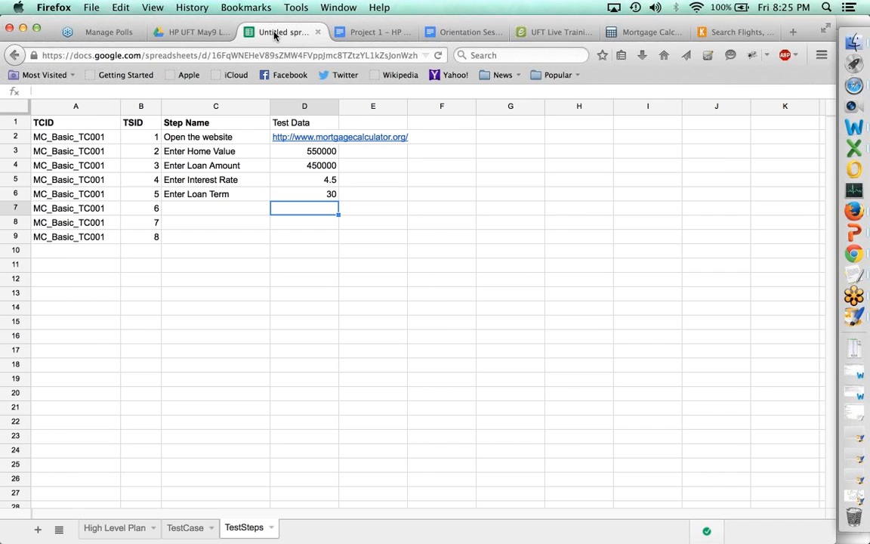
# - Check the mortgage calculator's form and enter the step name Calculate in C7 for test step 6
pyautogui.press('Left')
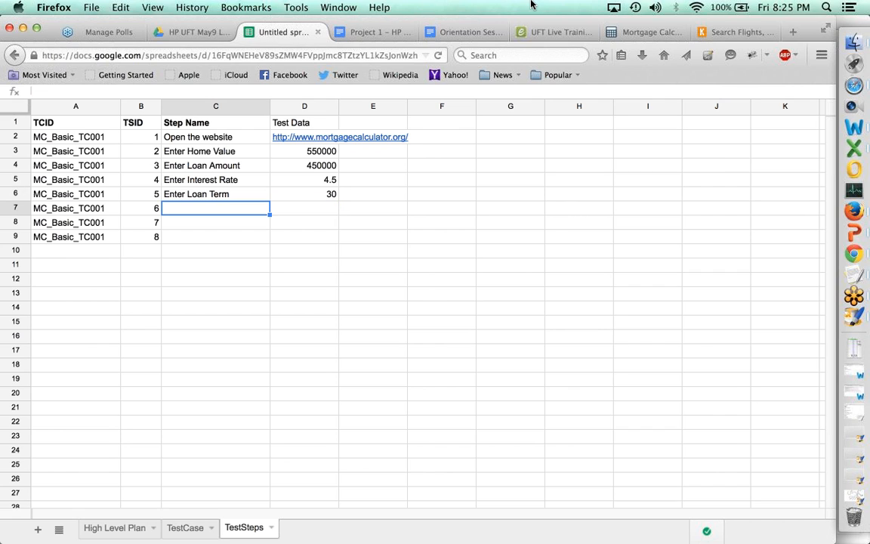
pyautogui.click(645, 37)
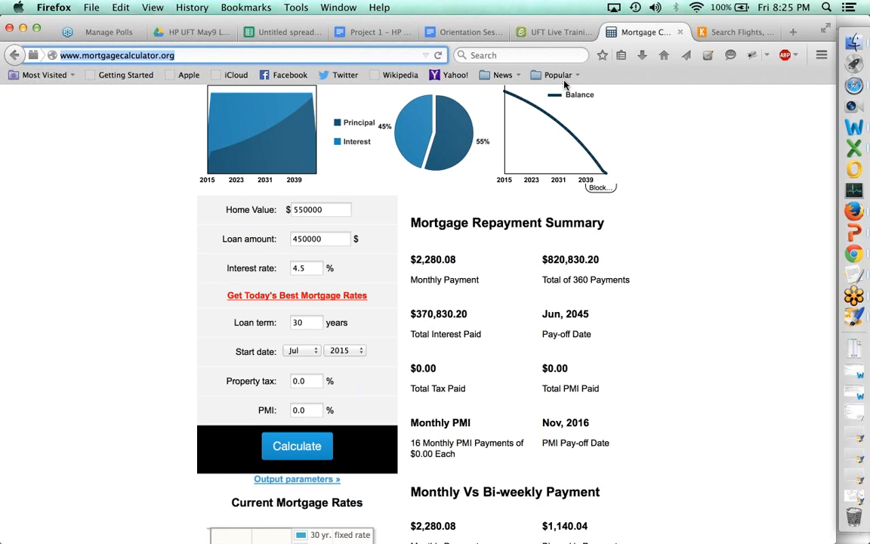
pyautogui.click(290, 33)
pyautogui.write('Calculate')
pyautogui.press('Tab')
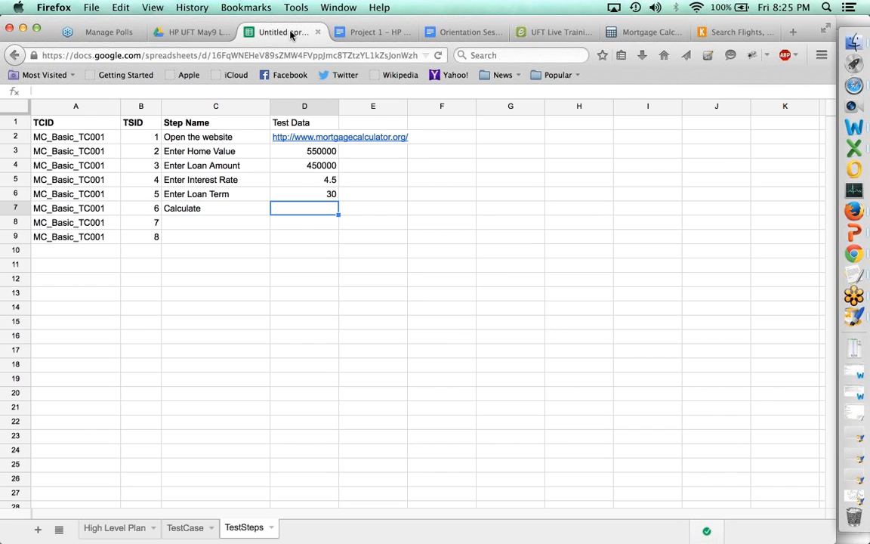
# - Make the Test Data header in D1 bold
pyautogui.press('Up')
pyautogui.press('Up')
pyautogui.press('Up')
pyautogui.press('Up')
pyautogui.press('Up')
pyautogui.press('Up')
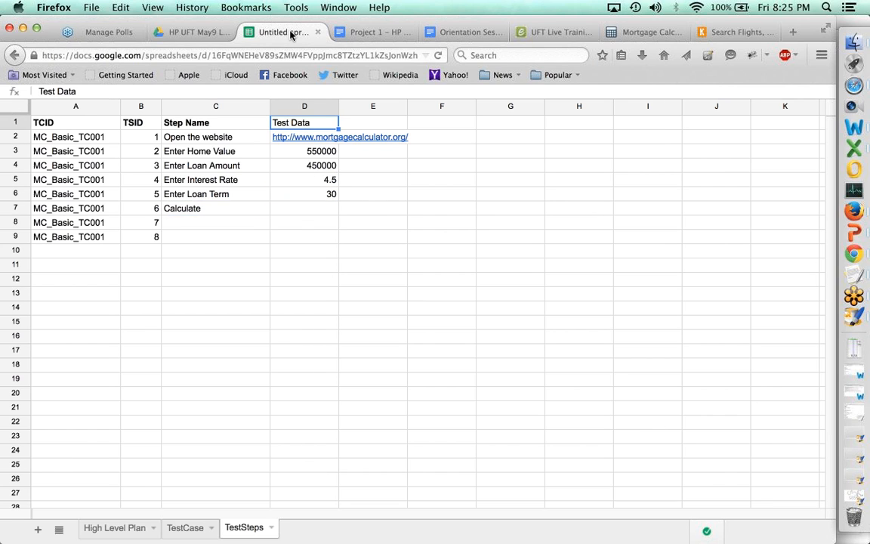
pyautogui.press('super+b')
pyautogui.press('Down')
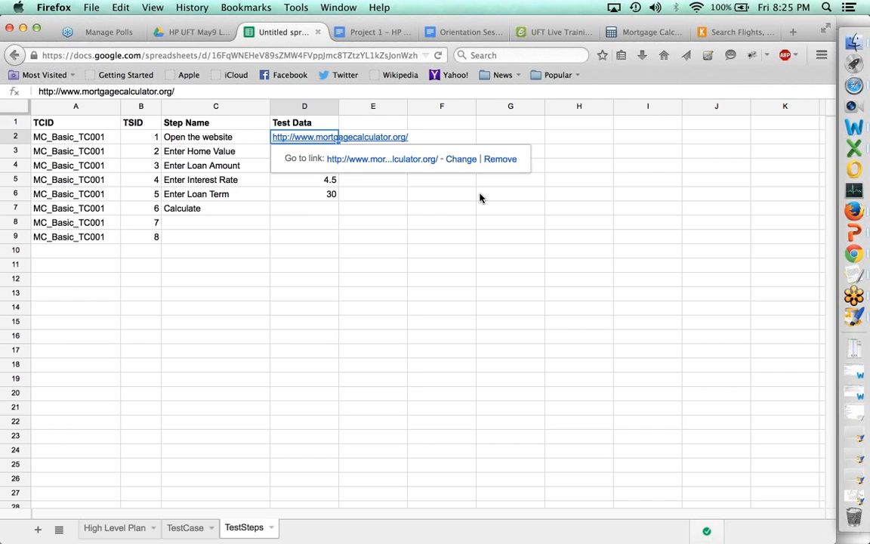
# - Switch to Paintbrush and review the hand-drawn diagram of a person, application box and arrows
pyautogui.press('super+Tab')
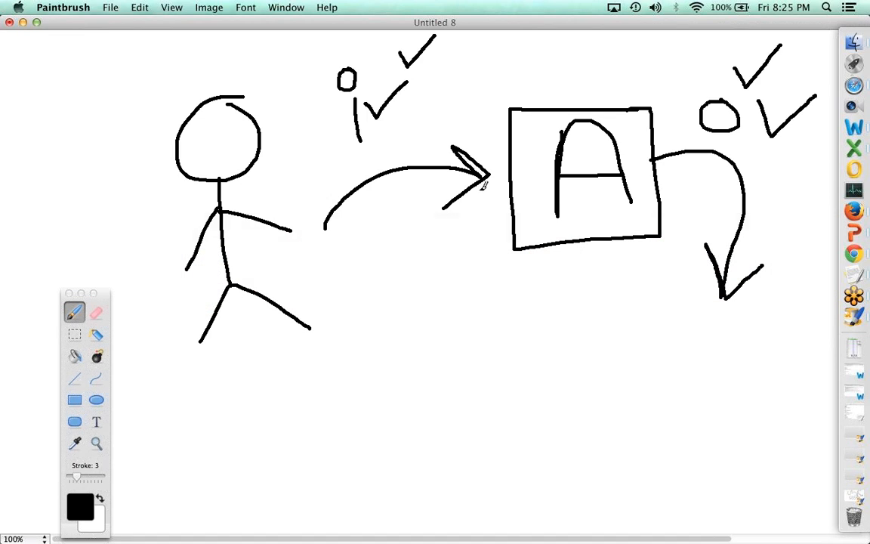
pyautogui.moveTo(423, 73)
pyautogui.mouseDown()
pyautogui.moveTo(346, 56)
pyautogui.moveTo(324, 70)
pyautogui.moveTo(412, 139)
pyautogui.moveTo(411, 61)
pyautogui.moveTo(424, 70)
pyautogui.mouseUp()
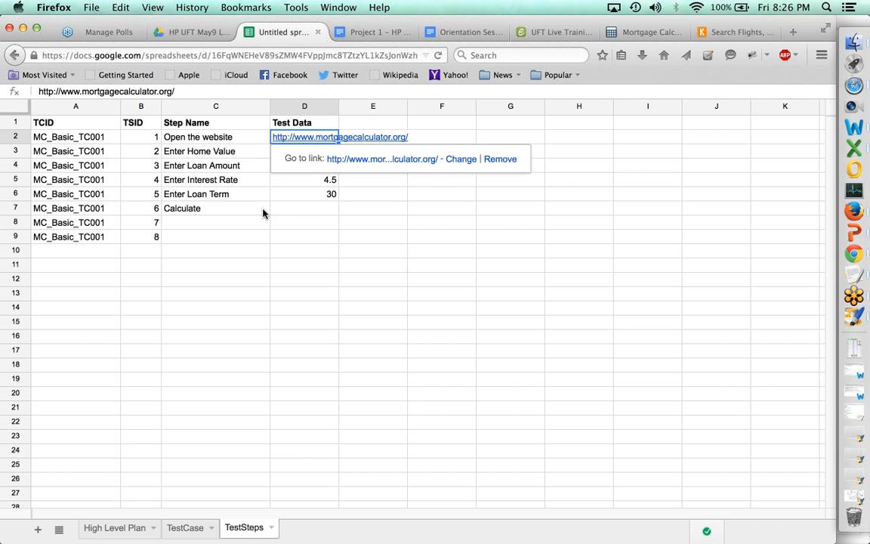
# - Enter the step name "Read or capture the Monthly Payment" in C8 for test step 7
pyautogui.click(263, 213)
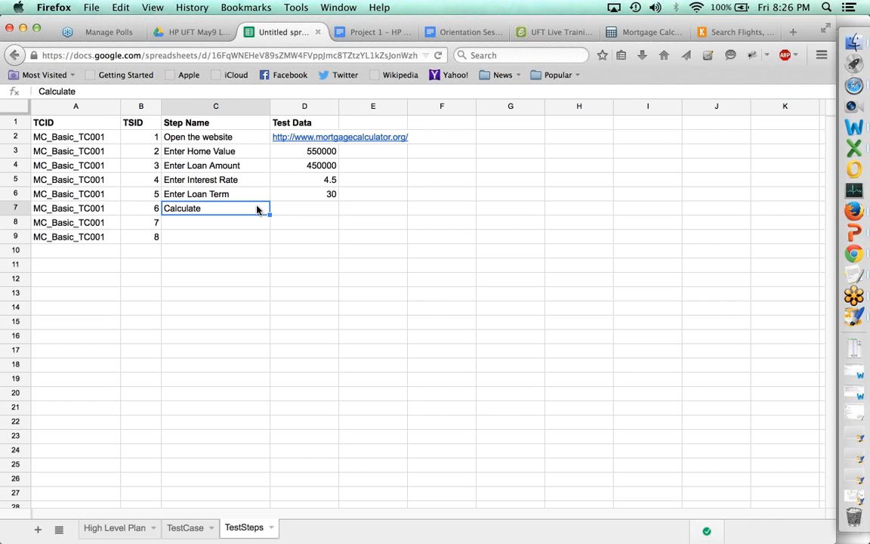
pyautogui.click(305, 208)
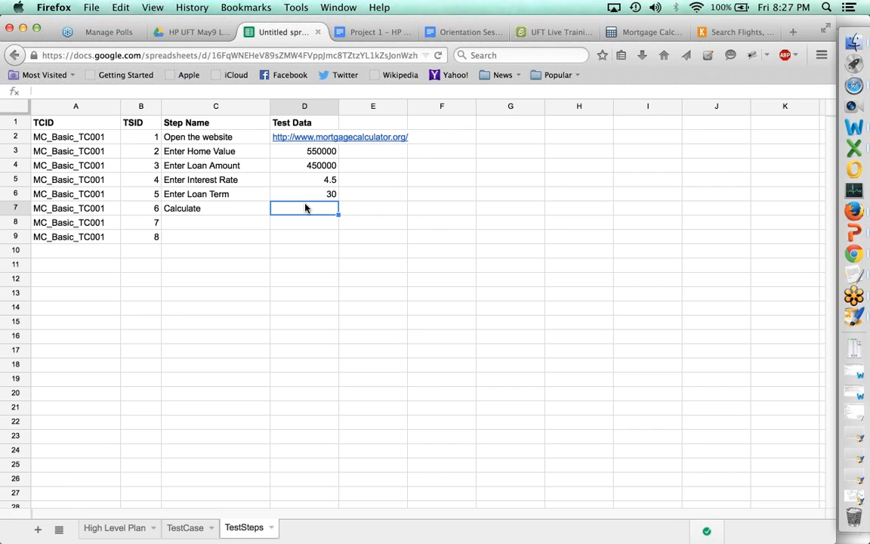
pyautogui.press('Down')
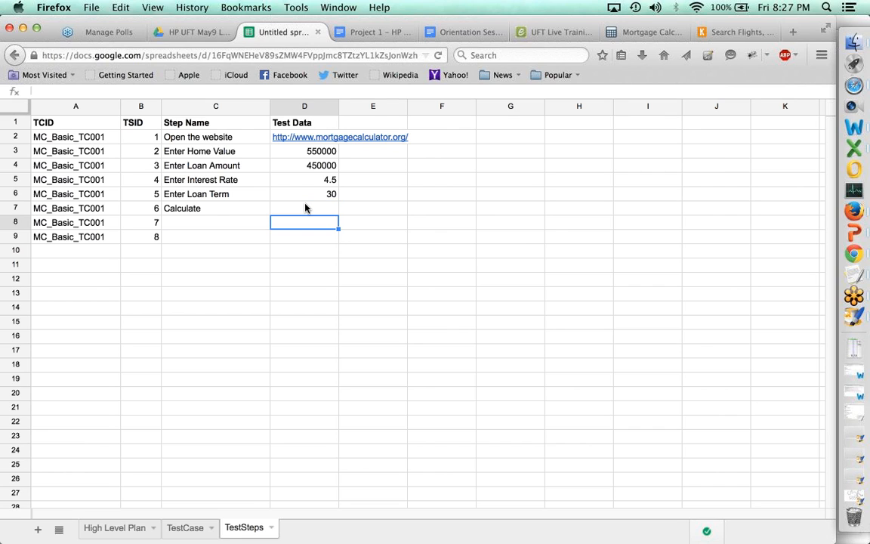
pyautogui.press('Left')
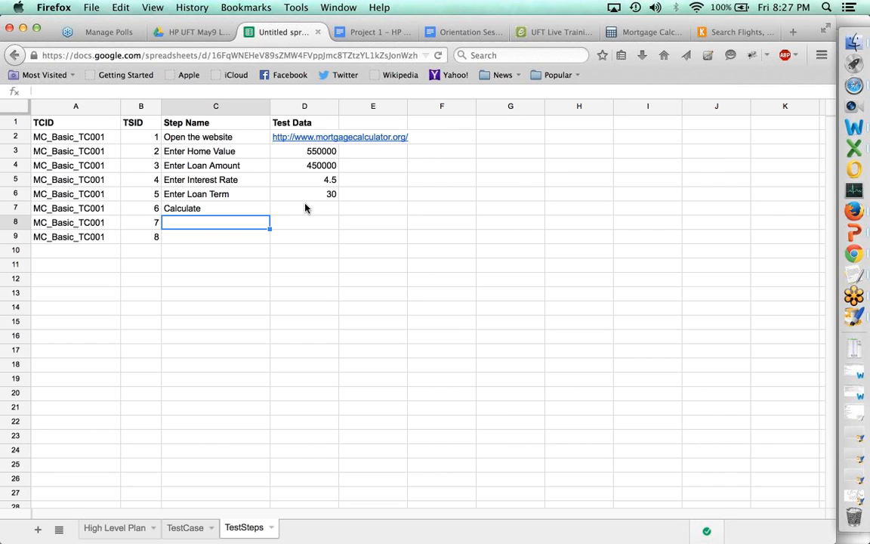
pyautogui.write('Read or ca')
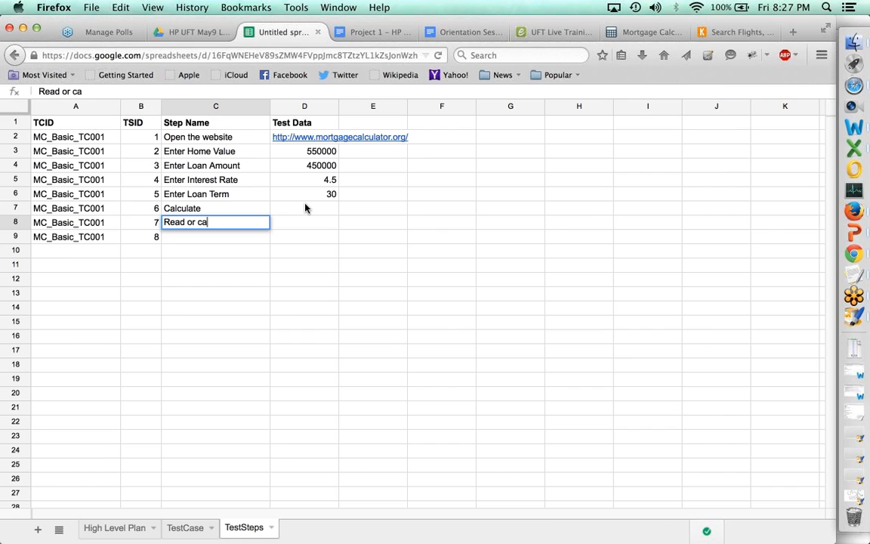
pyautogui.write('pture the M+')
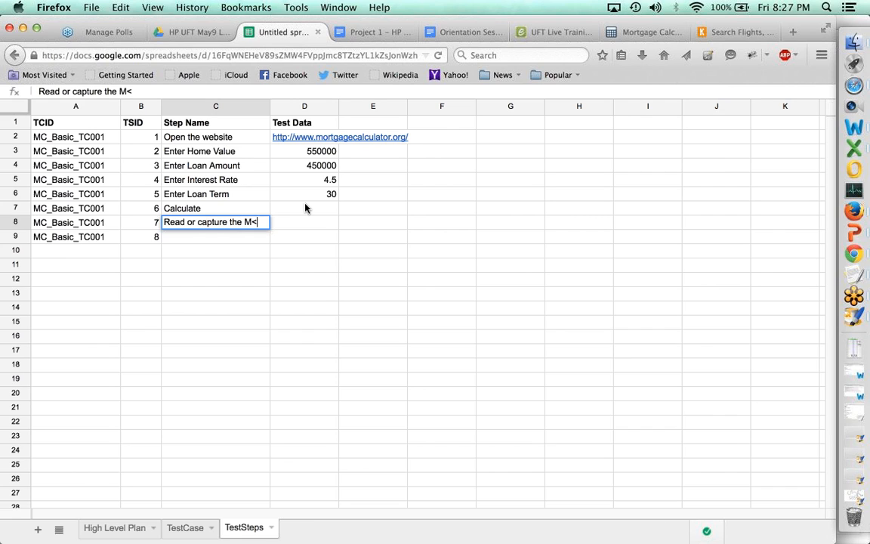
pyautogui.press('BackSpace')
pyautogui.write('onthly Payment')
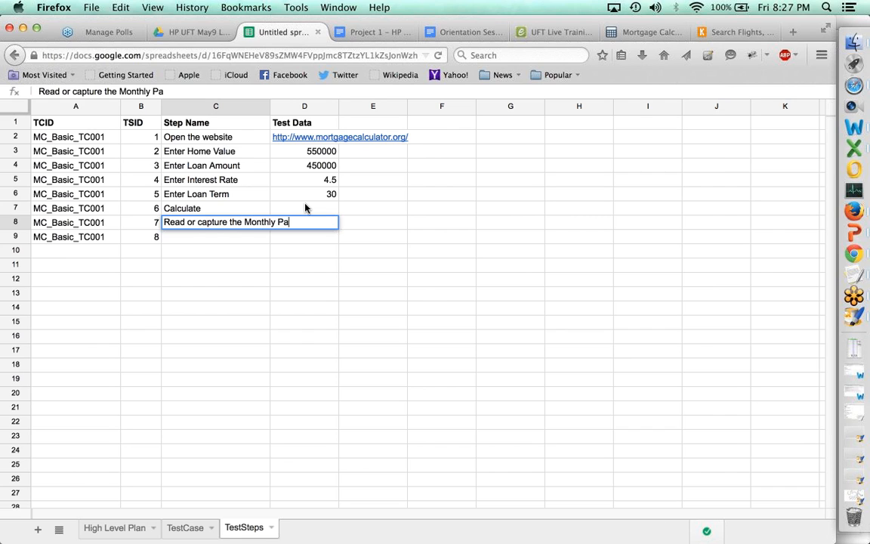
pyautogui.press('Return')
# - Enter the step name "Verify the monthly payment" in C9 and the placeholder ??? as step 7's test data in D8
pyautogui.write('Verify the')
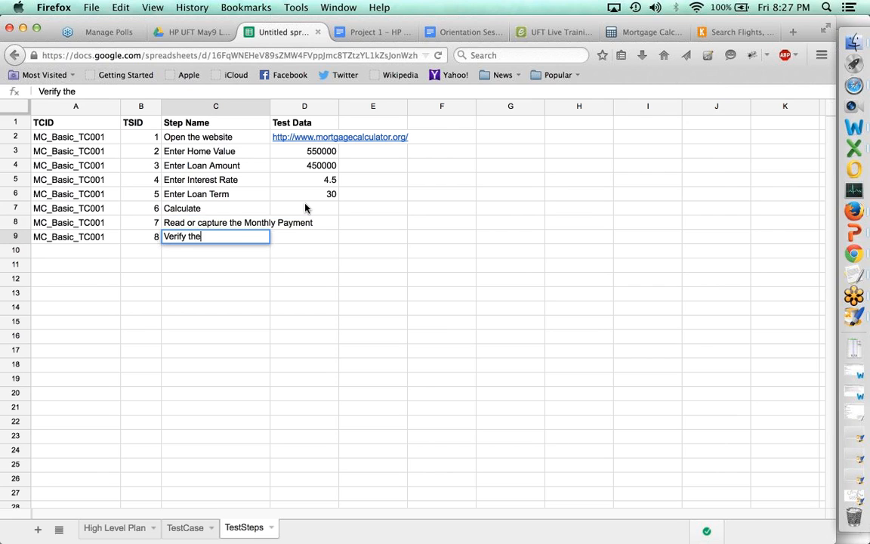
pyautogui.write(' monthly payment')
pyautogui.press('Tab')
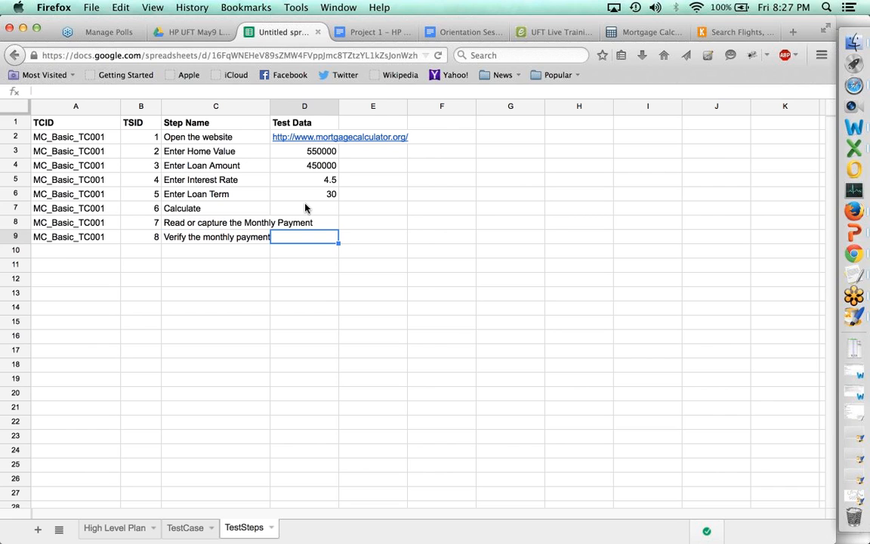
pyautogui.press('Up')
pyautogui.write('???')
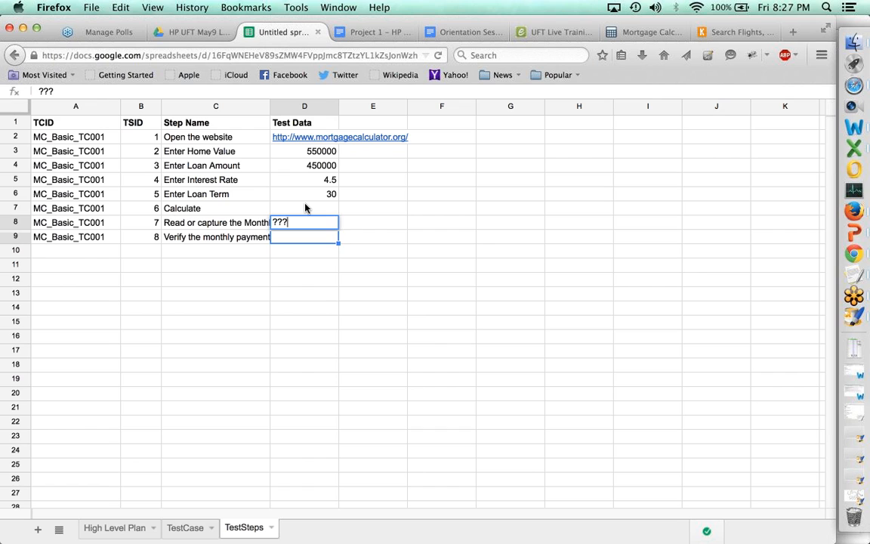
pyautogui.press('Return')
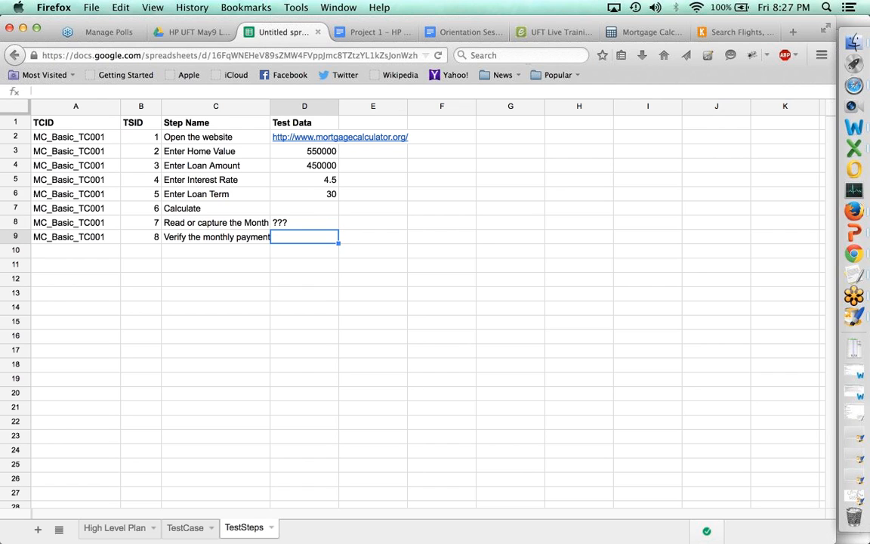
# - Copy the monthly payment $2,280.08 from the mortgage calculator's repayment summary into D9 as step 8's test data
pyautogui.click(627, 32)
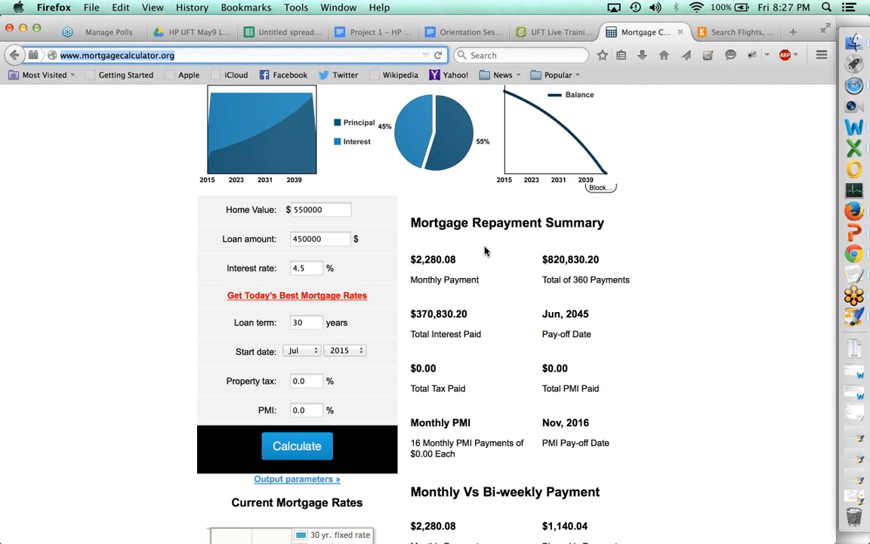
pyautogui.moveTo(456, 260); pyautogui.dragTo(410, 261)
pyautogui.press('super+c')
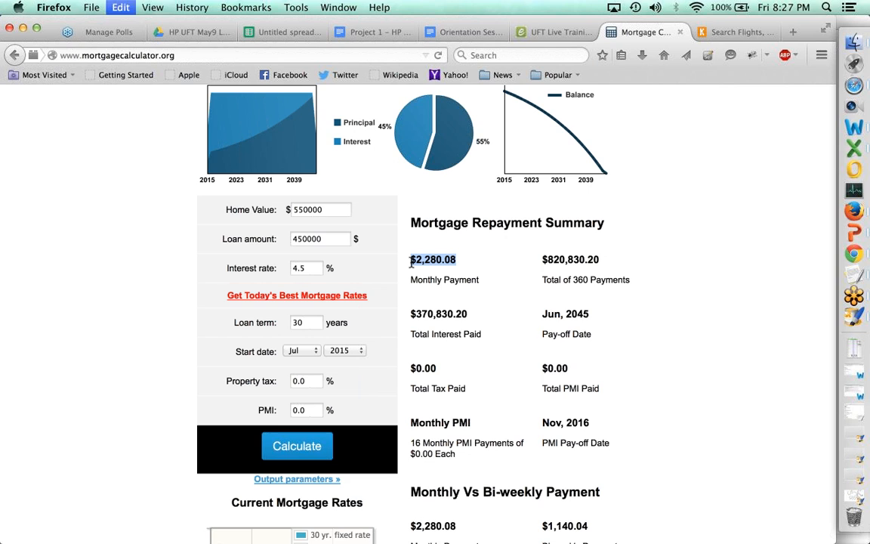
pyautogui.click(256, 31)
pyautogui.doubleClick(315, 235)
pyautogui.press('super+v')
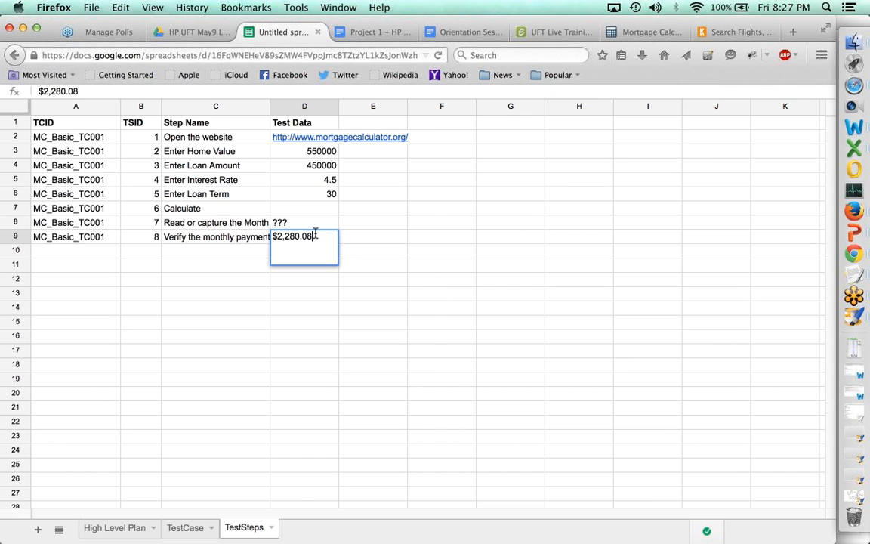
pyautogui.press('Return')
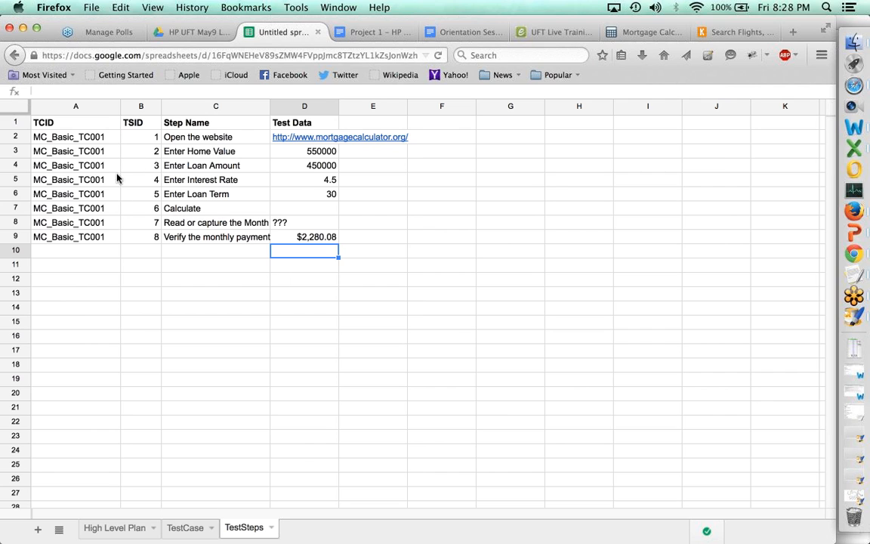
# - In the High Level Plan sheet, set the status of writing test cases to 35% and of writing detailed test steps to 15%
pyautogui.click(189, 527)
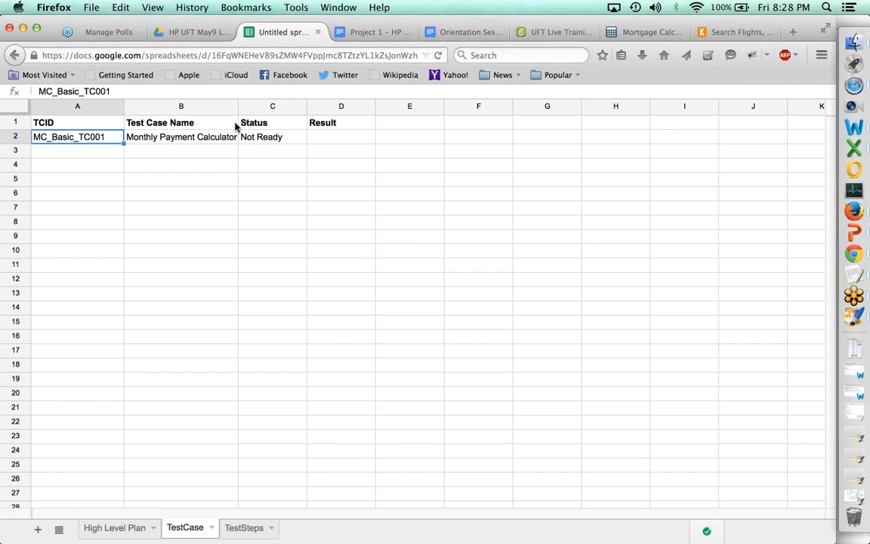
pyautogui.click(247, 527)
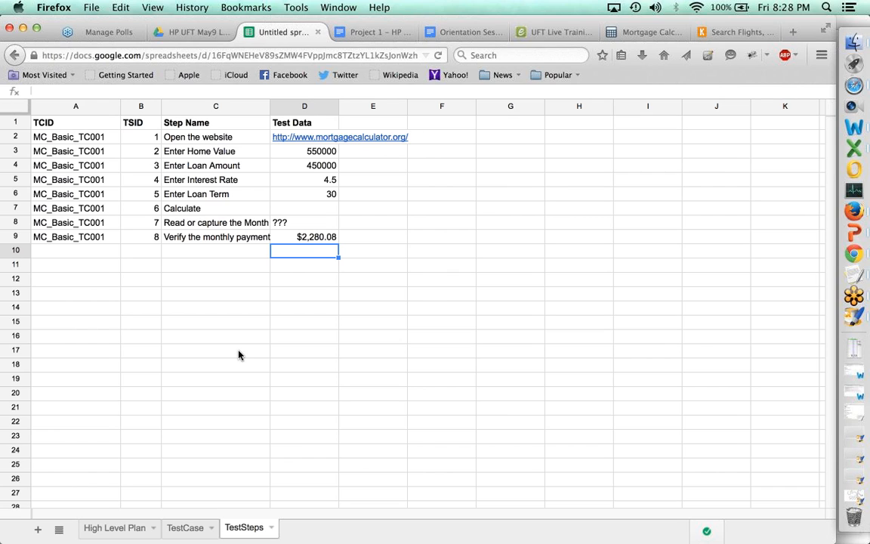
pyautogui.click(114, 527)
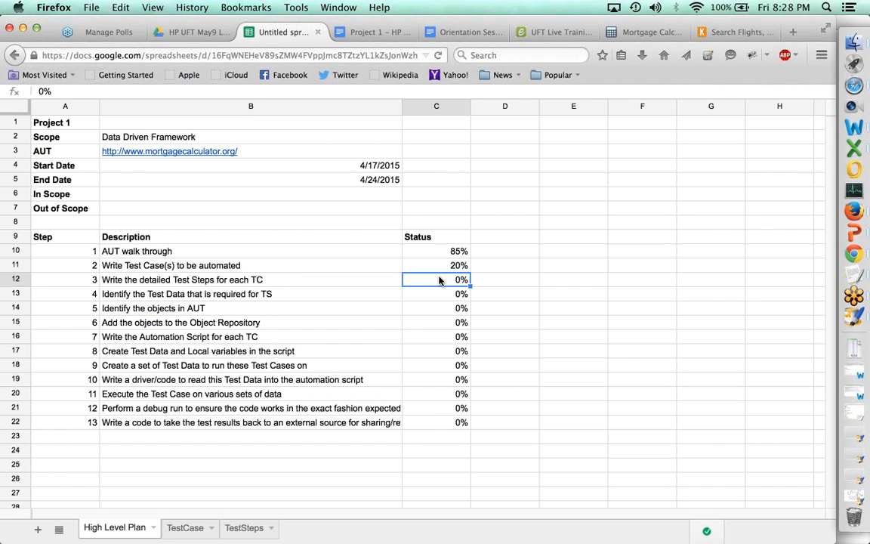
pyautogui.press('Up')
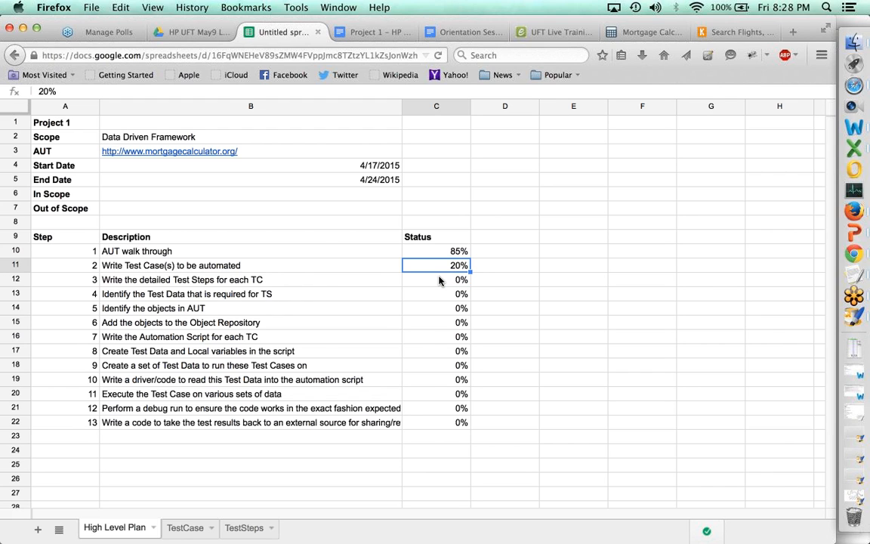
pyautogui.write('35')
pyautogui.press('Return')
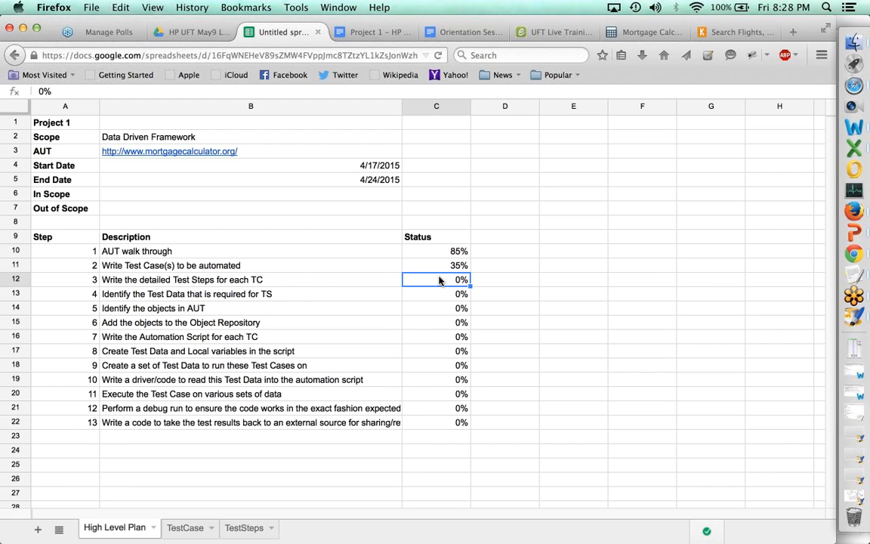
pyautogui.write('15')
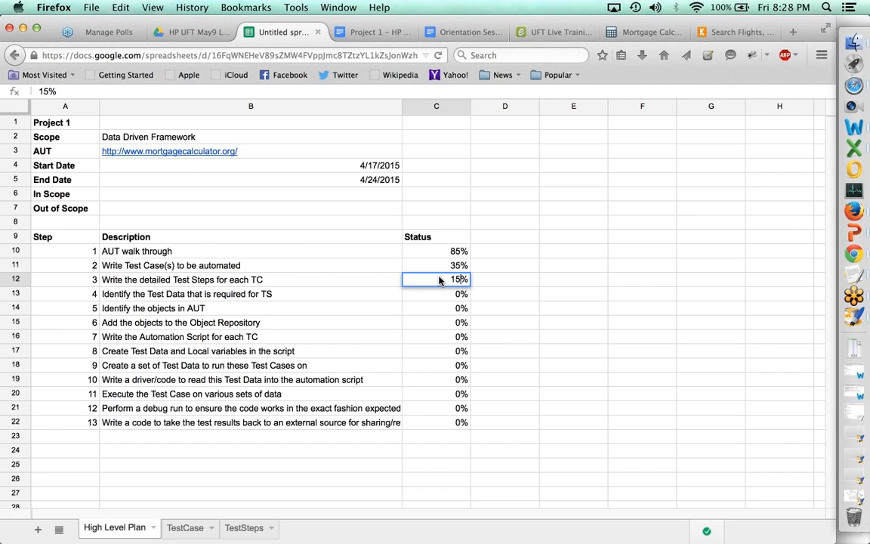
pyautogui.press('Return')
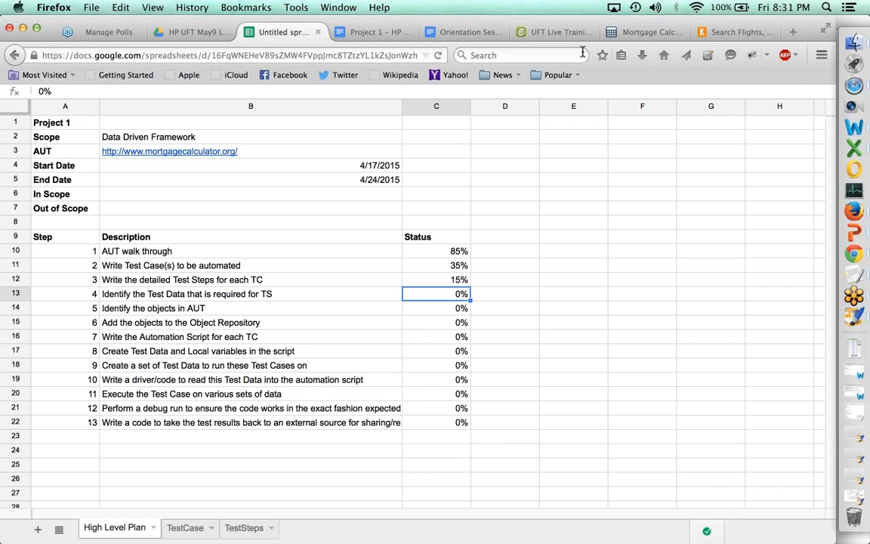
# - Load hp.com in the browser tab that holds the Kayak site
pyautogui.click(729, 37)
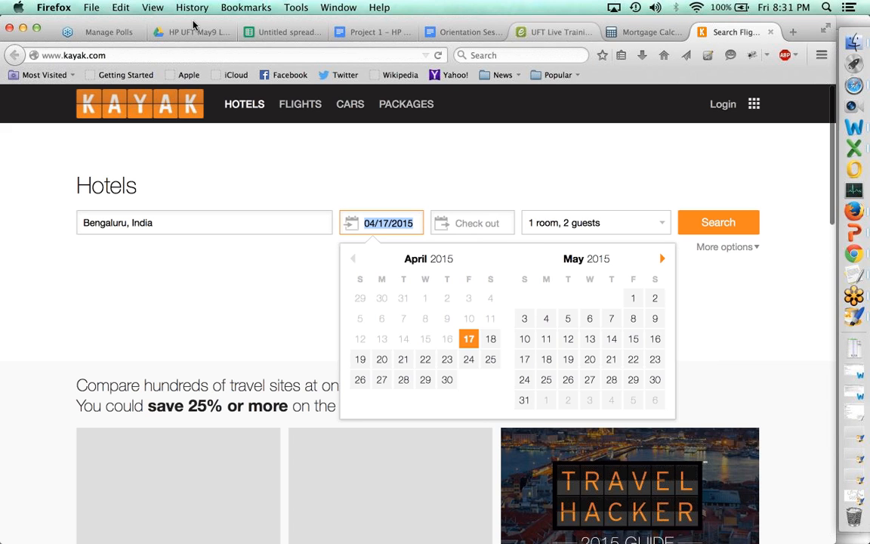
pyautogui.click(196, 55)
pyautogui.write('hp.com')
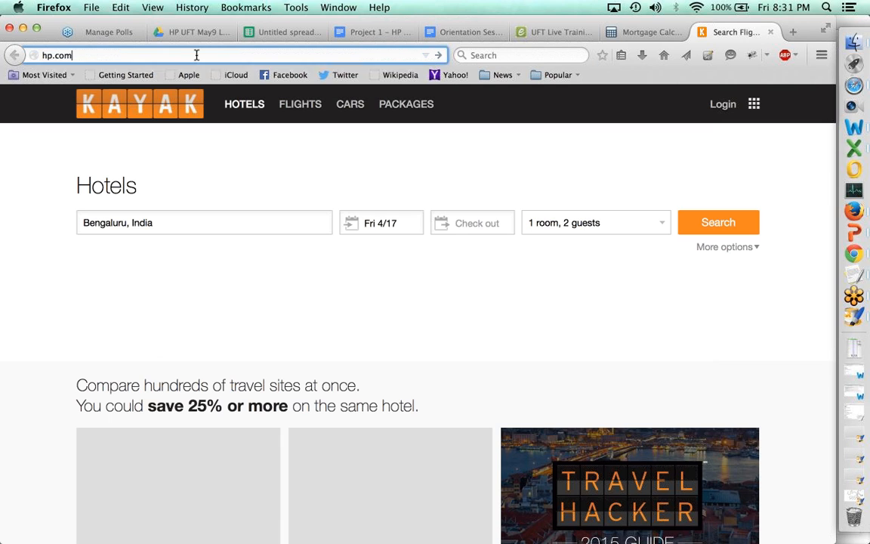
pyautogui.press('Return')
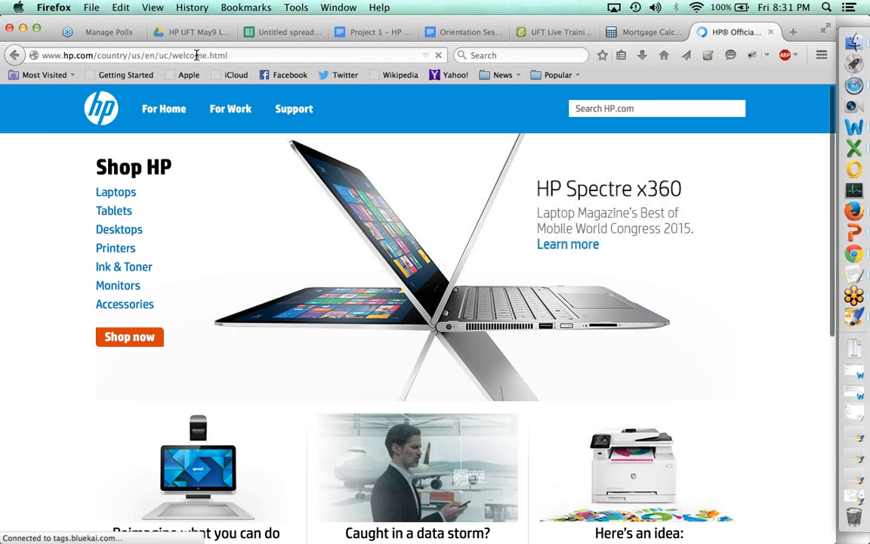
# - Search the HP site for the suggested phrase "unified functional testing"
pyautogui.click(649, 110)
pyautogui.write('unif')
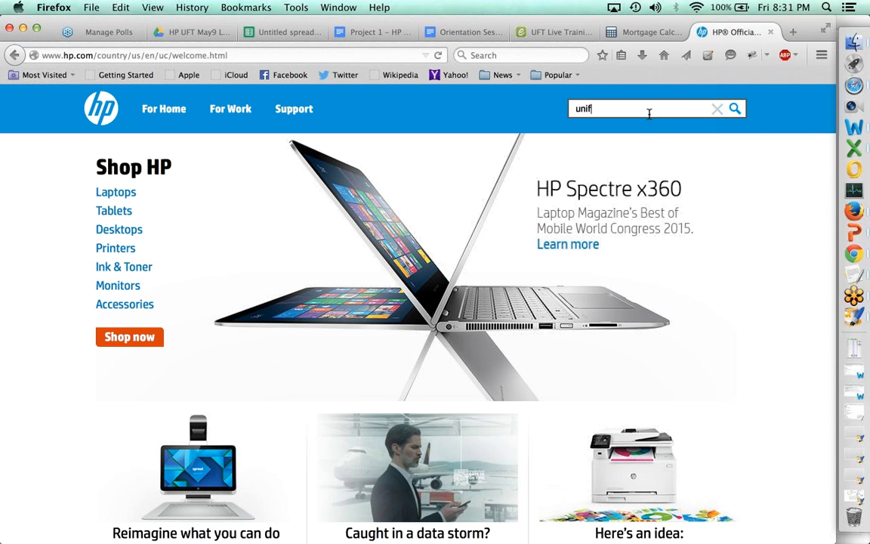
pyautogui.write('ied')
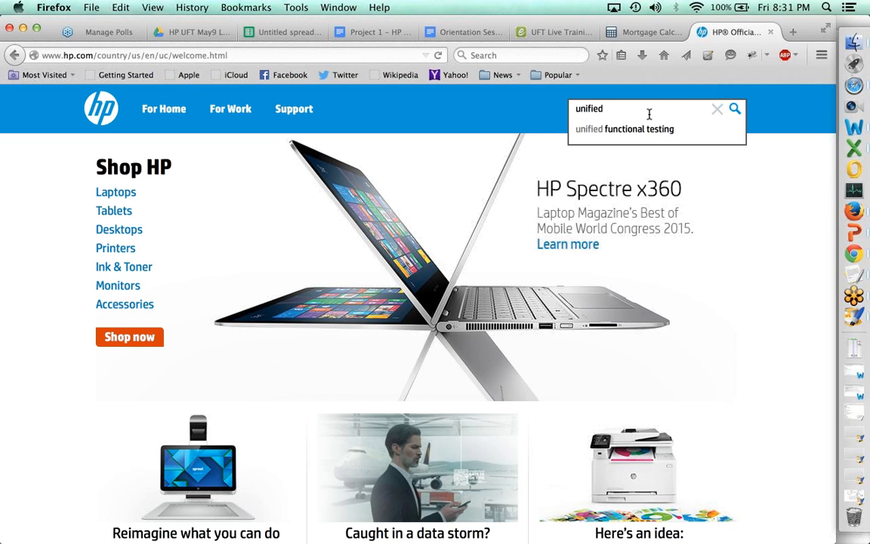
pyautogui.press('Down')
pyautogui.press('Return')
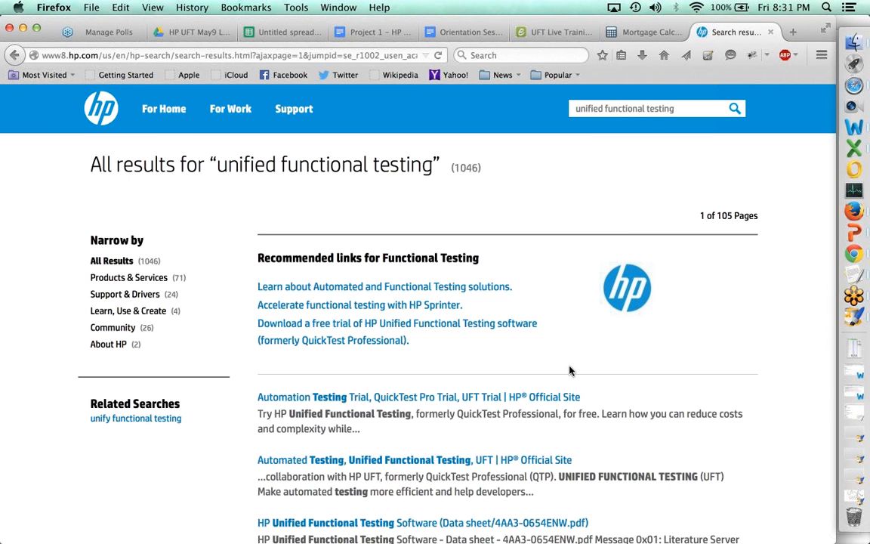
# - Open the Automation Testing Trial result and look through the Unified Functional Testing trial page
pyautogui.scroll(-2, 560, 375)
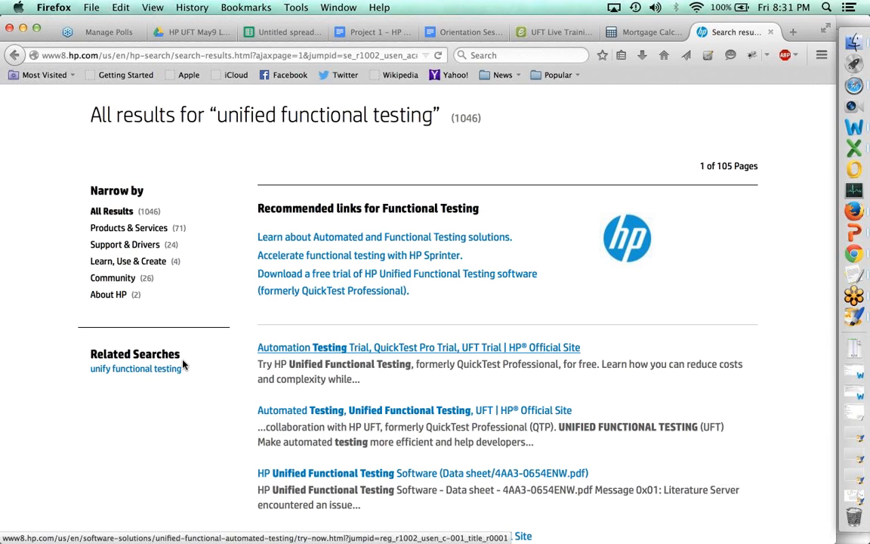
pyautogui.click(421, 349)
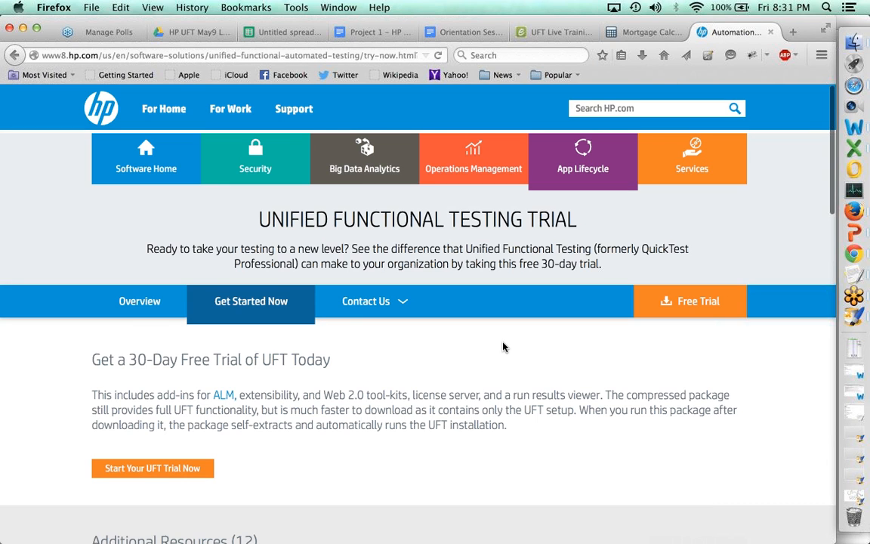
pyautogui.scroll(-2, 503, 346)
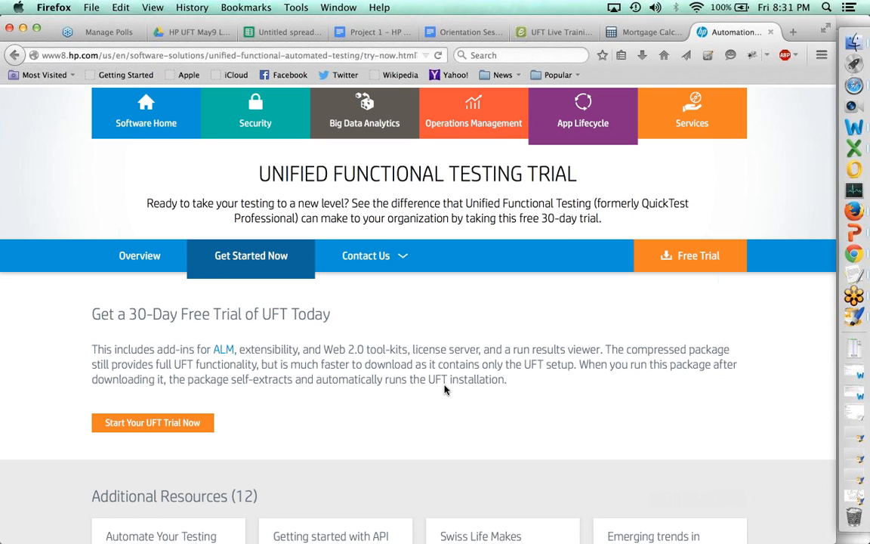
pyautogui.scroll(-8, 444, 389)
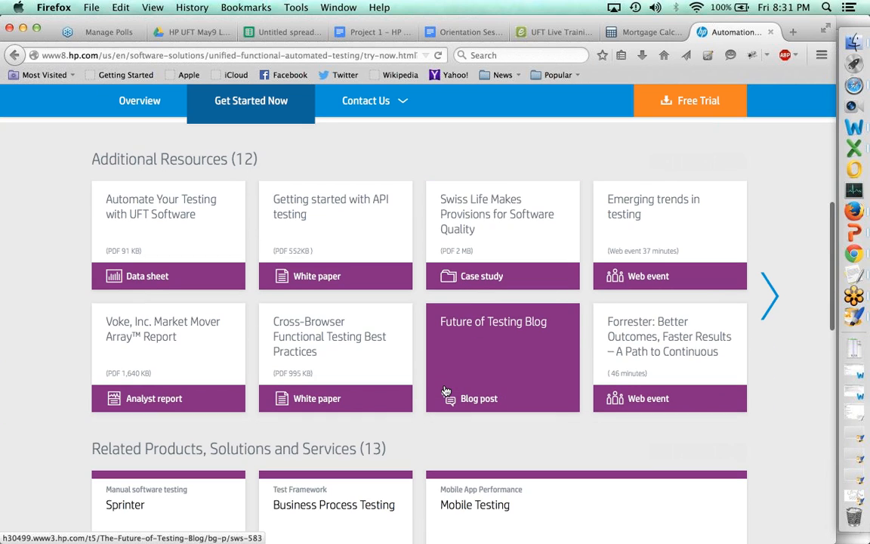
# - Copy the HP UFT trial page address and paste it as item 8 of the Assumption/Pre-Reqs list in the Project 1 document
pyautogui.click(197, 56)
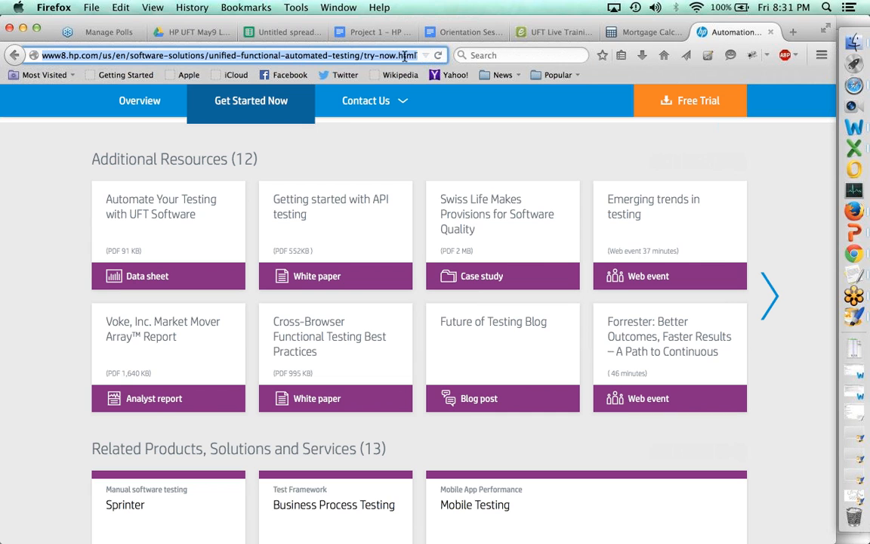
pyautogui.click(392, 34)
pyautogui.click(449, 33)
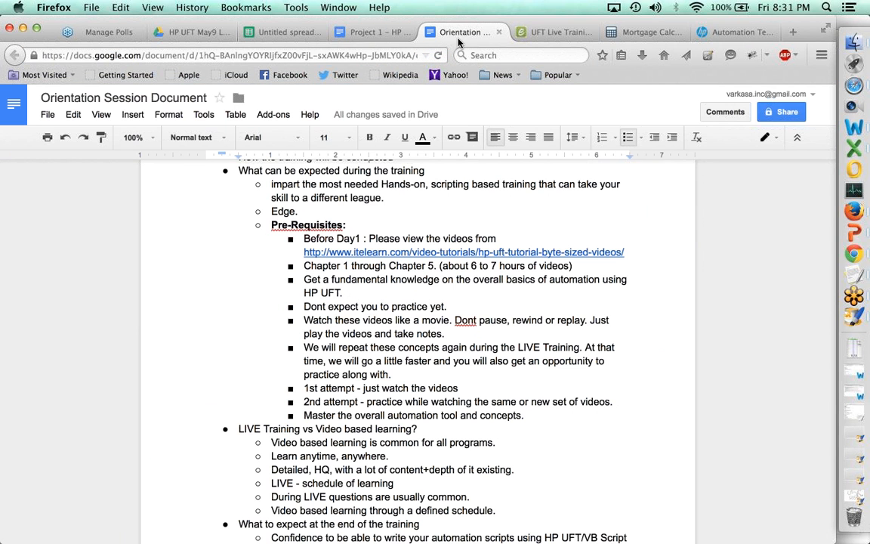
pyautogui.click(366, 34)
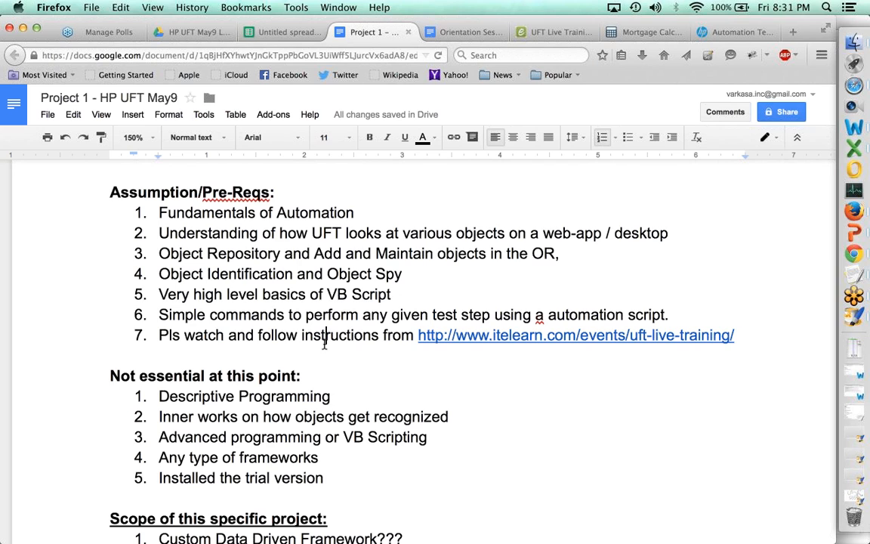
pyautogui.press('Return')
pyautogui.write('http://www8.hp.com/us/en/software-solutions/unified-functional-automated-testing/try-now.html?jumpid=reg_r1002_usen_c-001_title_r0001')
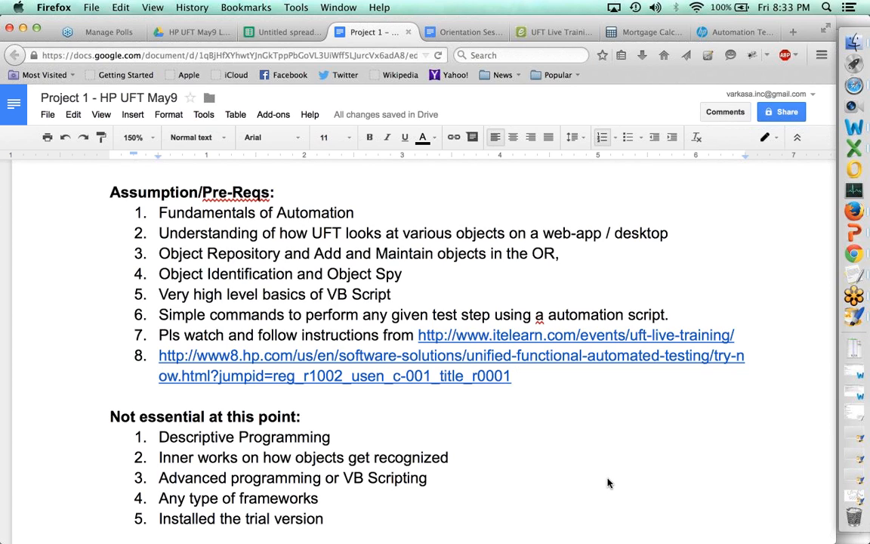
pyautogui.click(124, 191)
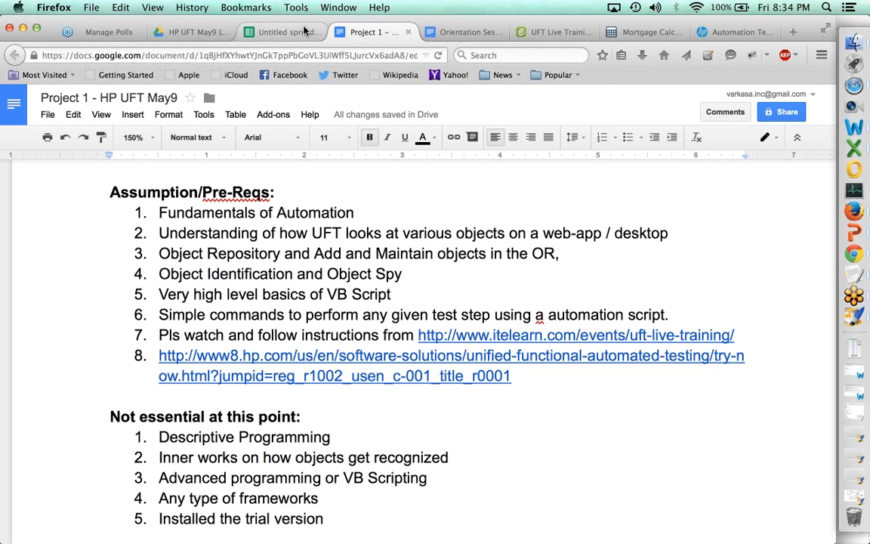
# - In the spreadsheet's TestSteps sheet, add a bold "Result" column header in cell E1
pyautogui.click(273, 32)
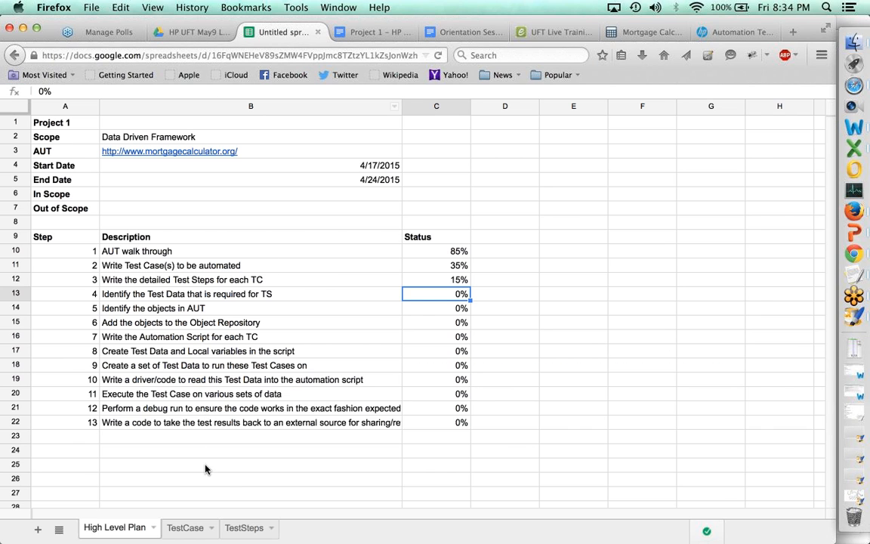
pyautogui.click(242, 527)
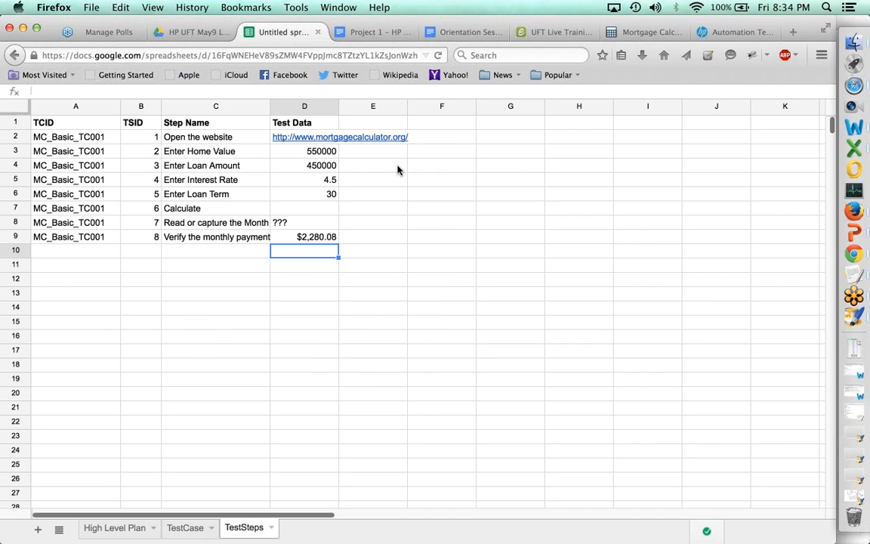
pyautogui.click(384, 124)
pyautogui.write('Result')
pyautogui.press('Return')
pyautogui.click(384, 124)
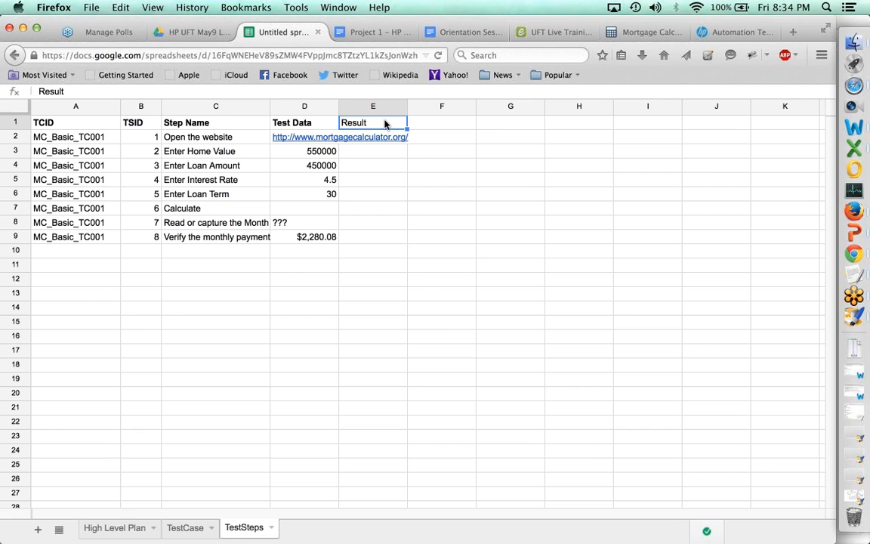
pyautogui.press('super+b')
pyautogui.press('Return')
pyautogui.press('Return')
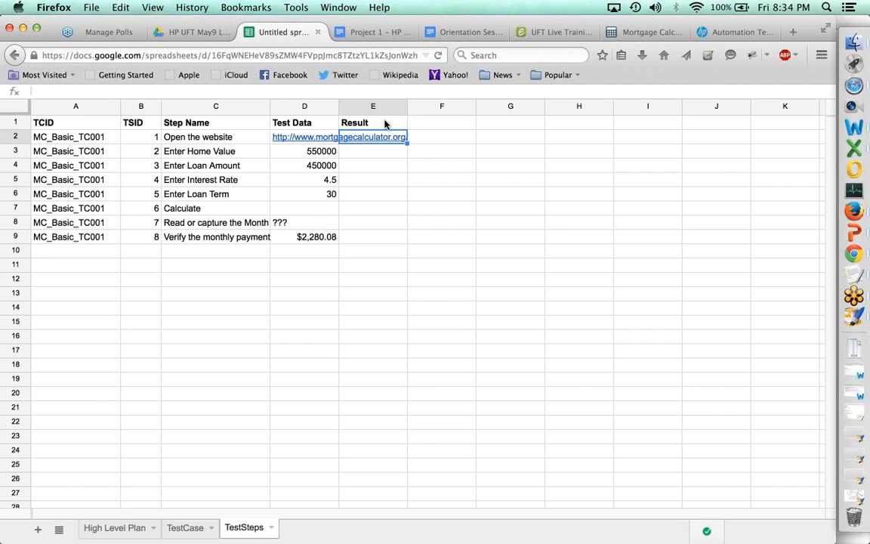
# - Enter "Pass" as the result of test steps 1 to 5 in cells E2 to E6
pyautogui.write('Y')
pyautogui.press('BackSpace')
pyautogui.write('Pass')
pyautogui.press('Return')
pyautogui.press('Up')
pyautogui.press('super+c')
pyautogui.press('Down')
pyautogui.press('super+v')
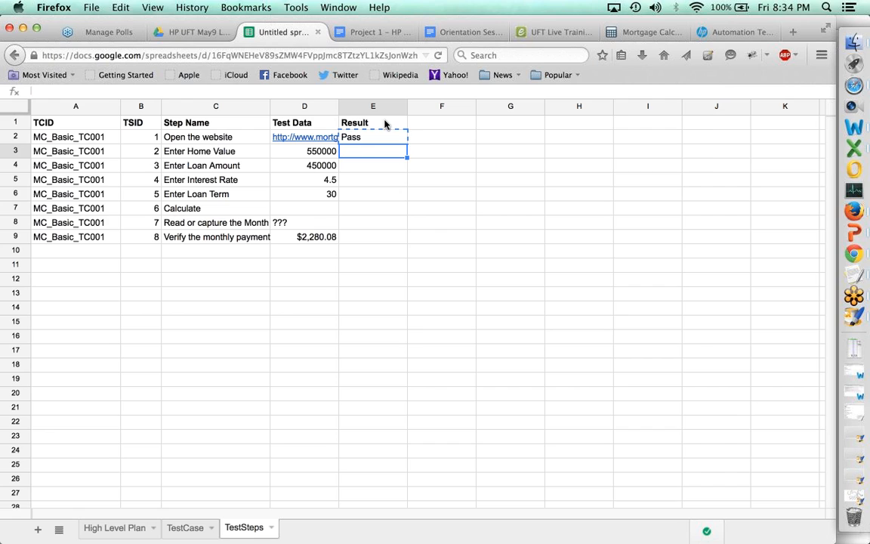
pyautogui.press('Down')
pyautogui.press('super+v')
pyautogui.press('Down')
pyautogui.press('super+v')
pyautogui.press('Down')
pyautogui.press('super+v')
pyautogui.press('Down')
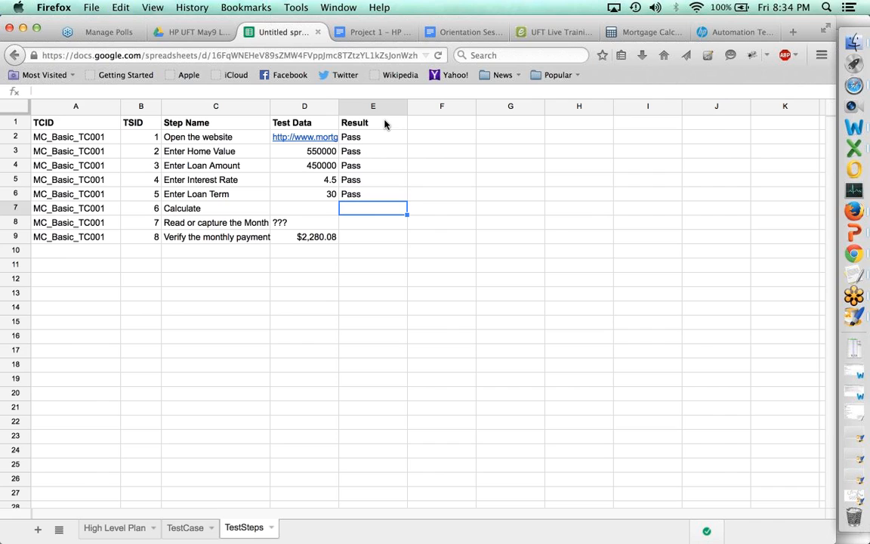
# - Enter "Fail" as the result of test steps 6 to 8 in cells E7 to E9
pyautogui.write('Fail')
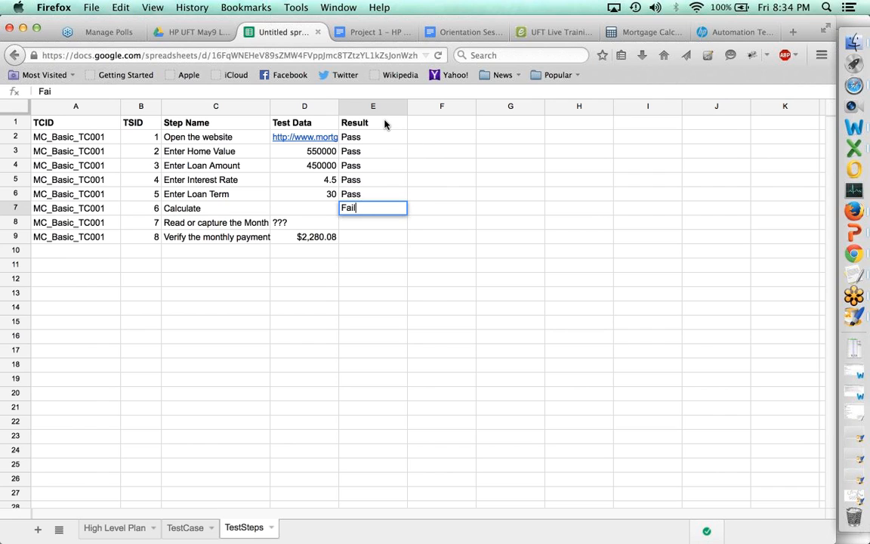
pyautogui.press('Return')
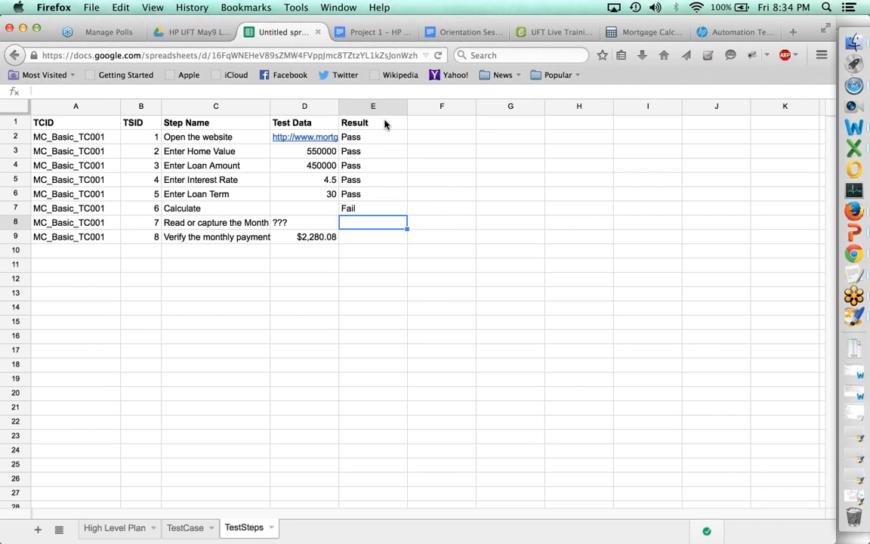
pyautogui.write('Fail')
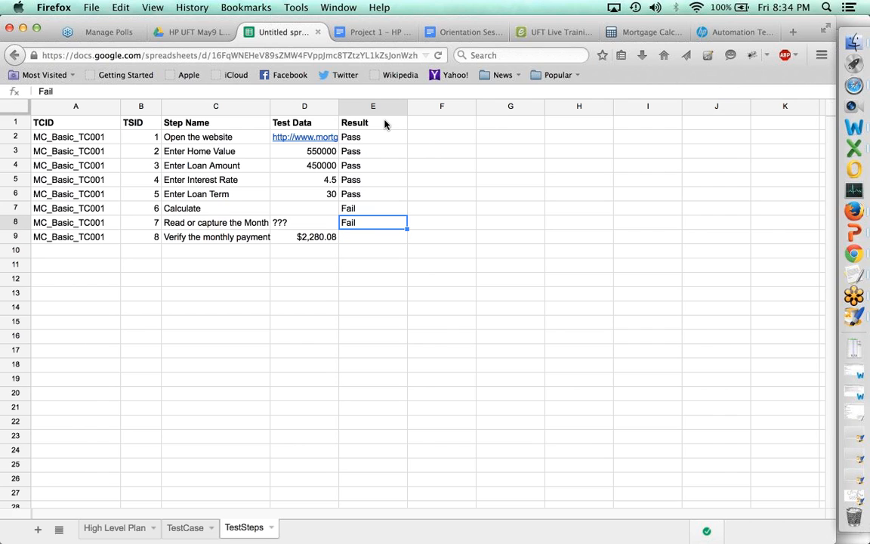
pyautogui.press('super+c')
pyautogui.press('Down')
pyautogui.press('super+v')
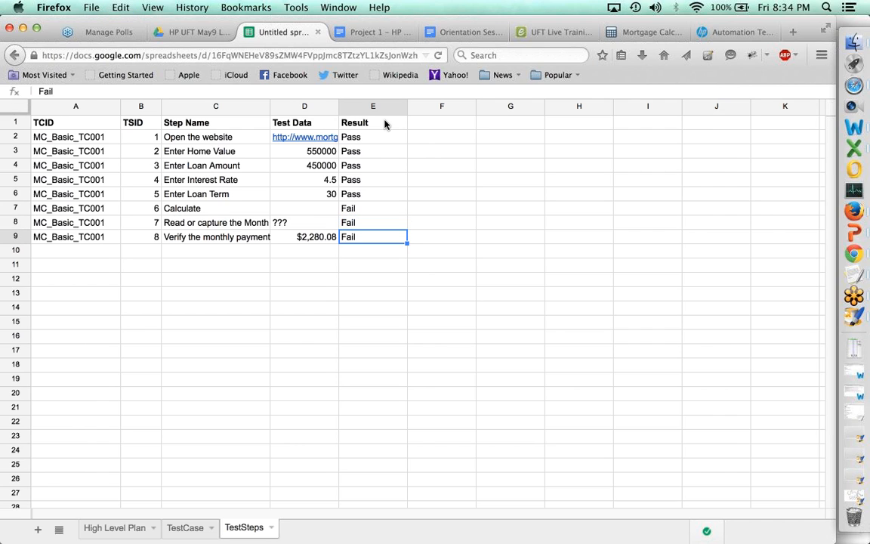
pyautogui.press('Up')
pyautogui.press('Up')
pyautogui.press('Up')
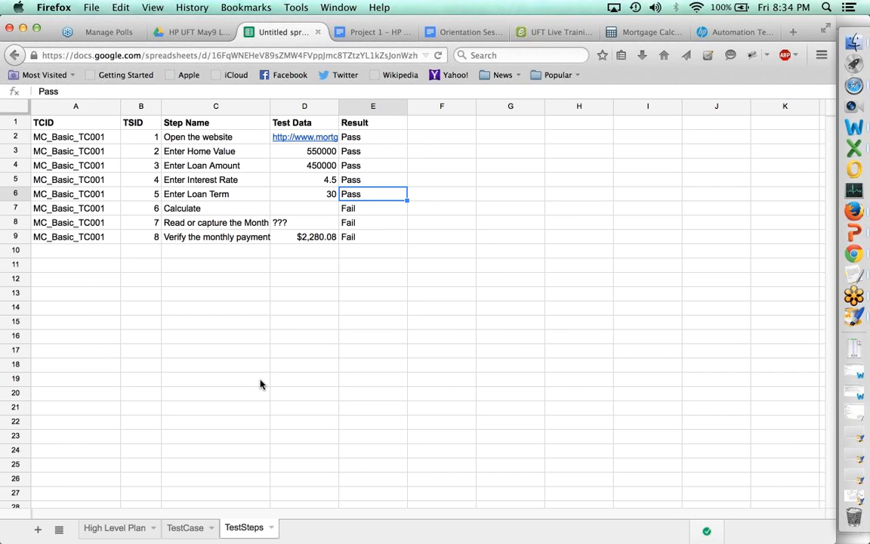
# - Set the result of MC_Basic_TC001 to "Fail" in the TestCase sheet and return to the Calculate step in the TestSteps sheet
pyautogui.click(185, 527)
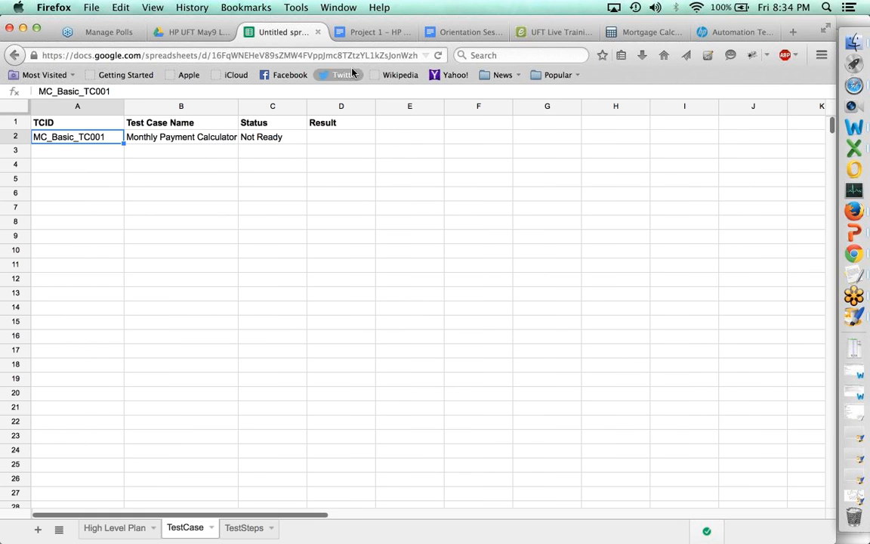
pyautogui.click(333, 139)
pyautogui.write('Fail')
pyautogui.press('Return')
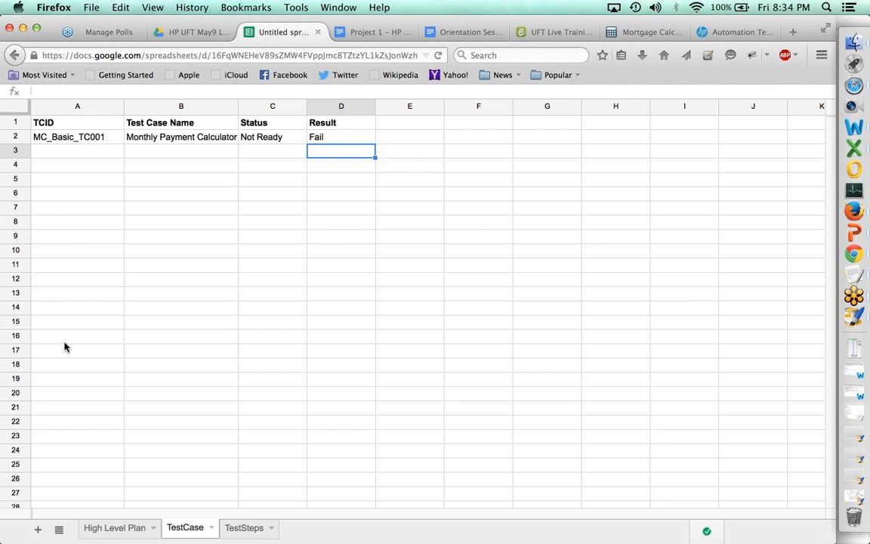
pyautogui.click(242, 526)
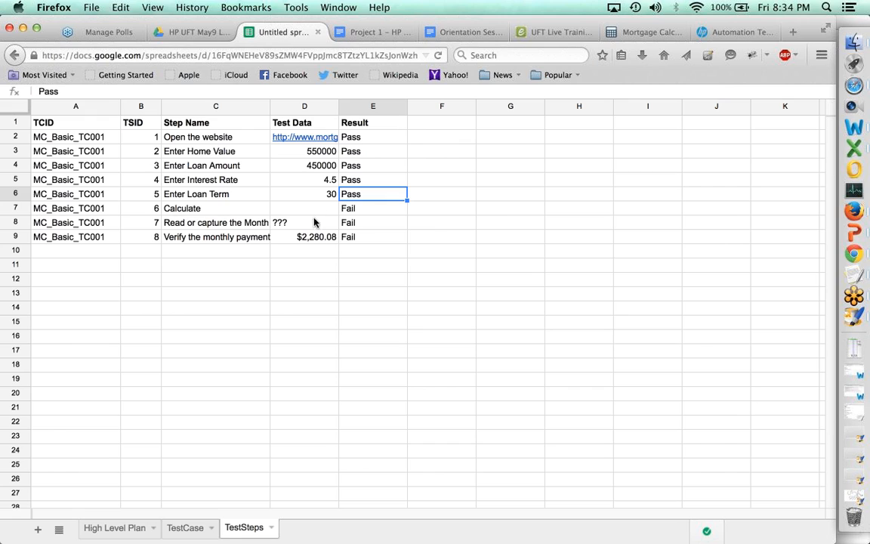
pyautogui.click(239, 214)
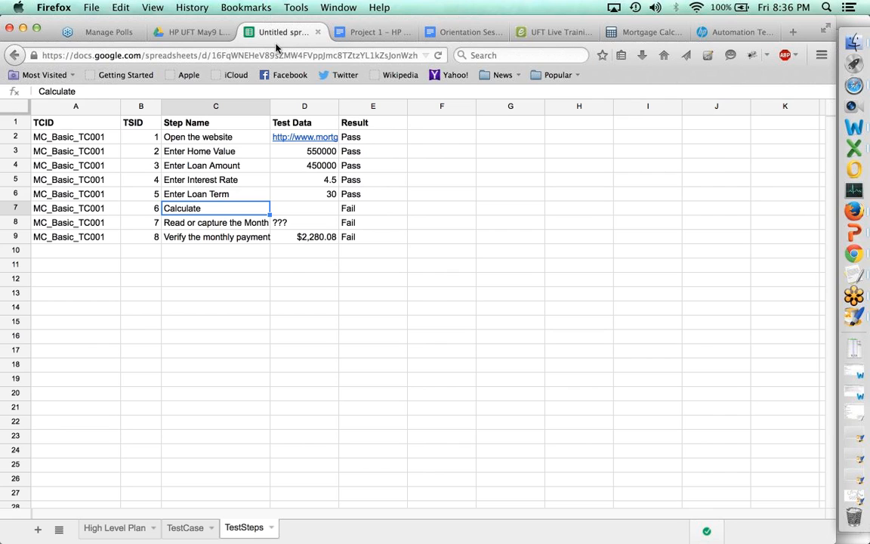
# - Expand My Drive in Google Drive and look through the MAT Live Project O15 Videos and MoST2 - Members folders
pyautogui.click(189, 35)
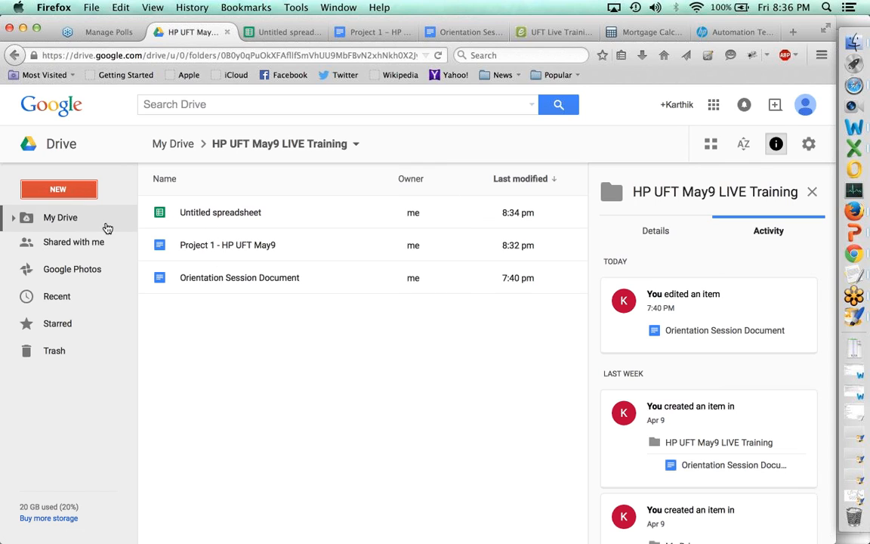
pyautogui.click(14, 218)
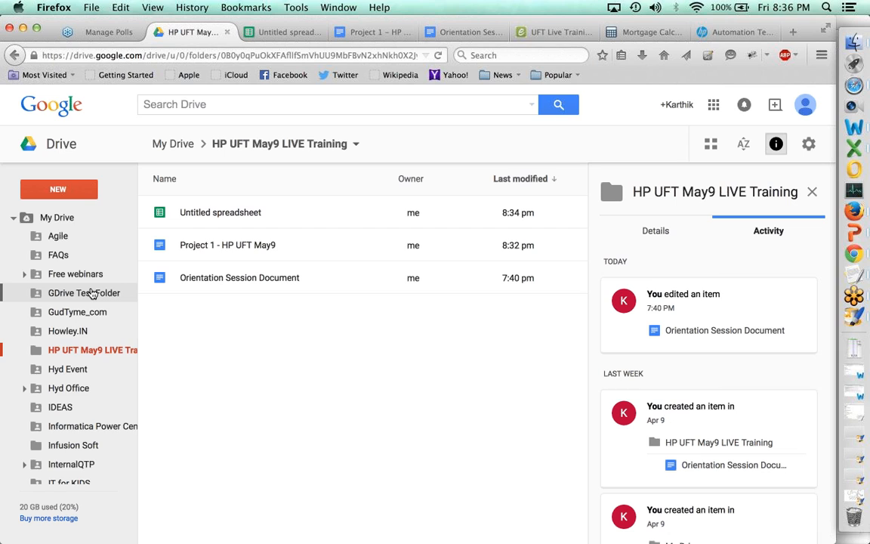
pyautogui.scroll(-5, 90, 294)
pyautogui.scroll(-7, 92, 293)
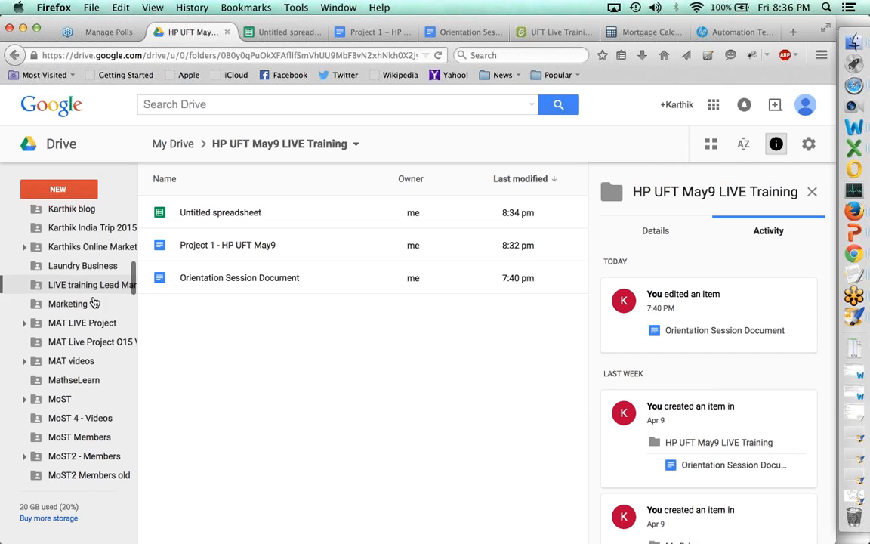
pyautogui.click(94, 344)
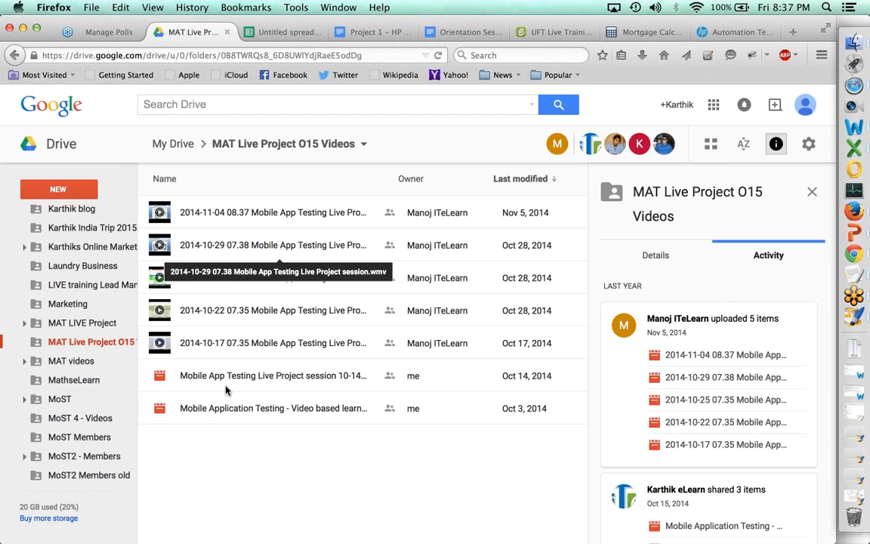
pyautogui.click(85, 457)
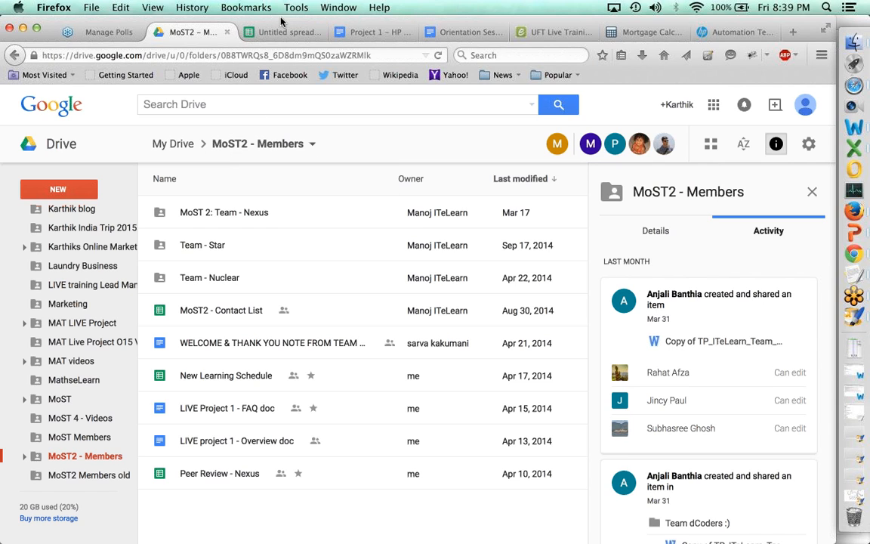
# - Return to the TestSteps sheet in the spreadsheet and switch to GoToMeeting
pyautogui.click(255, 27)
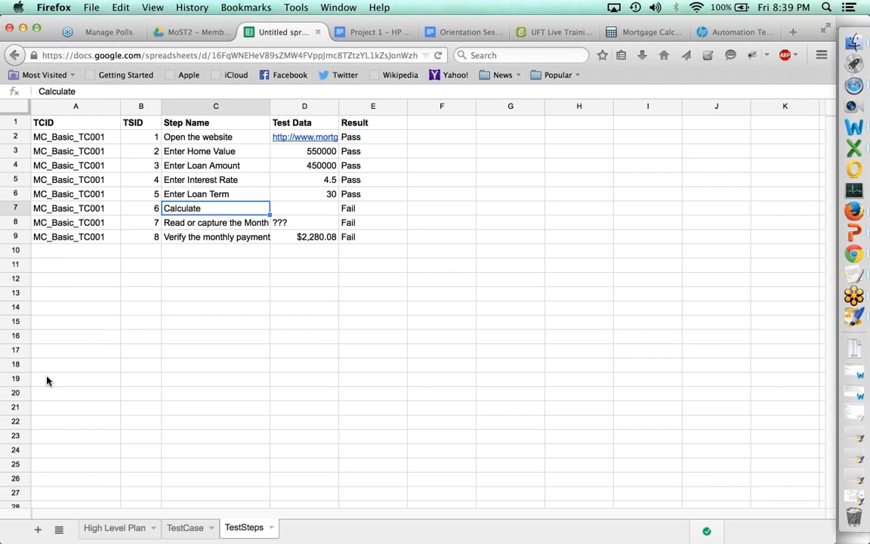
pyautogui.click(854, 296)
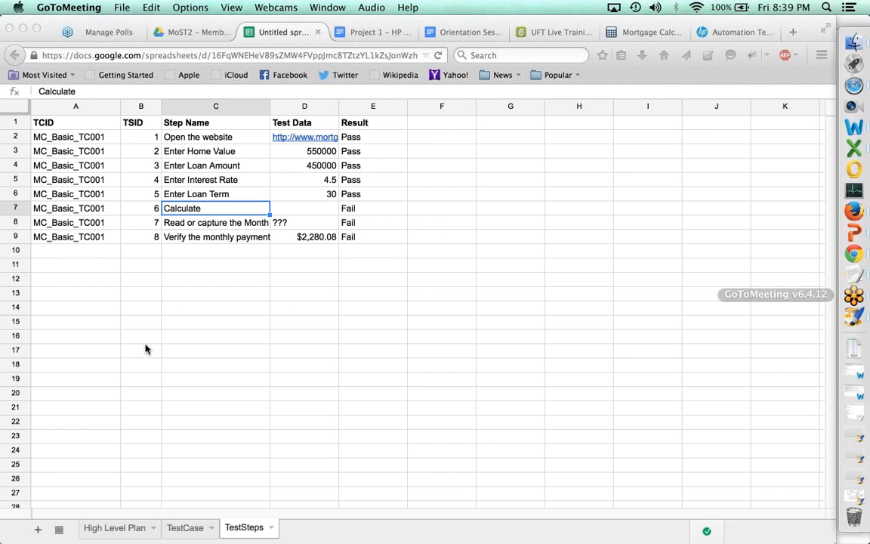